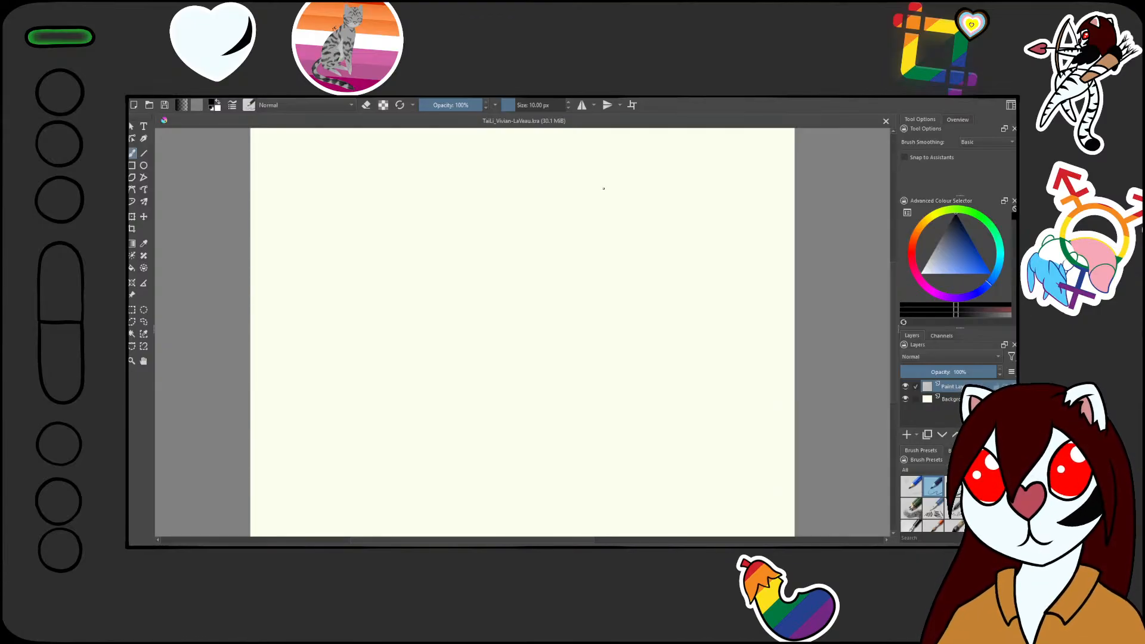
- Sketch a bundle of long, gently curved guidelines across the full width of the blank page
scroll(604, 188, "down", 1)
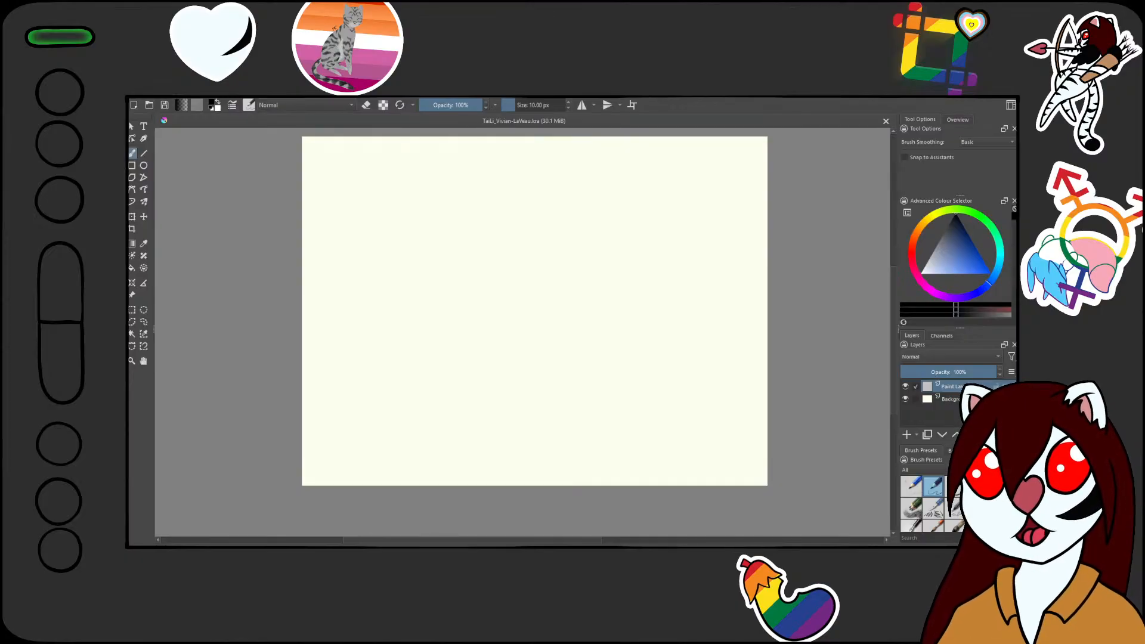
scroll(630, 297, "down", 3)
scroll(630, 297, "up", 3)
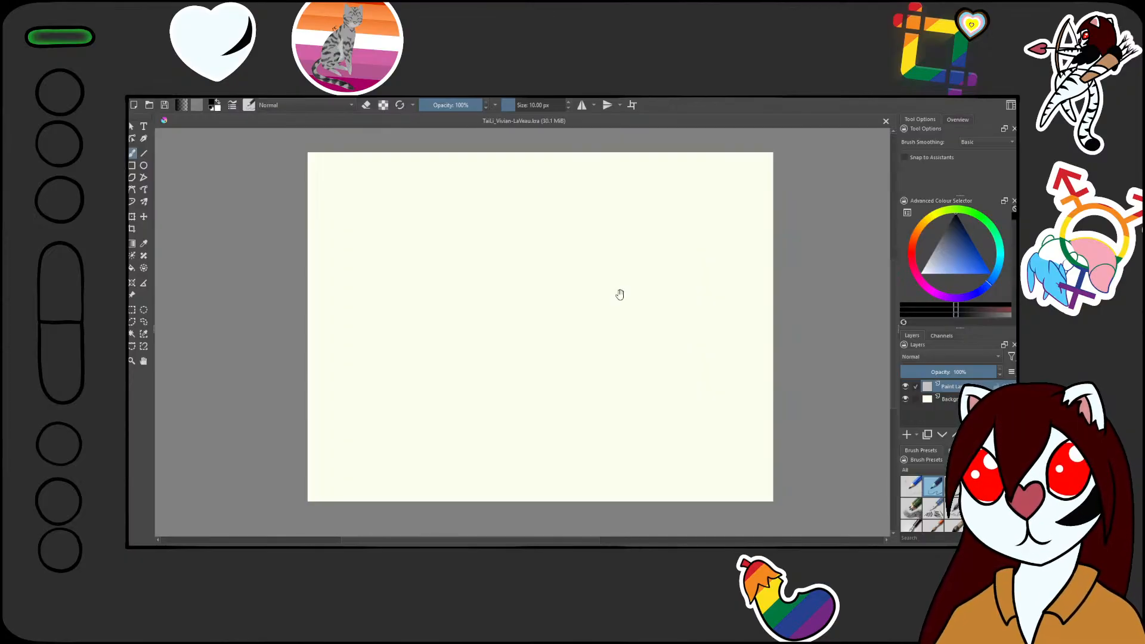
left_click_drag(619, 294, 701, 186)
scroll(616, 320, "down", 2)
scroll(596, 329, "up", 1)
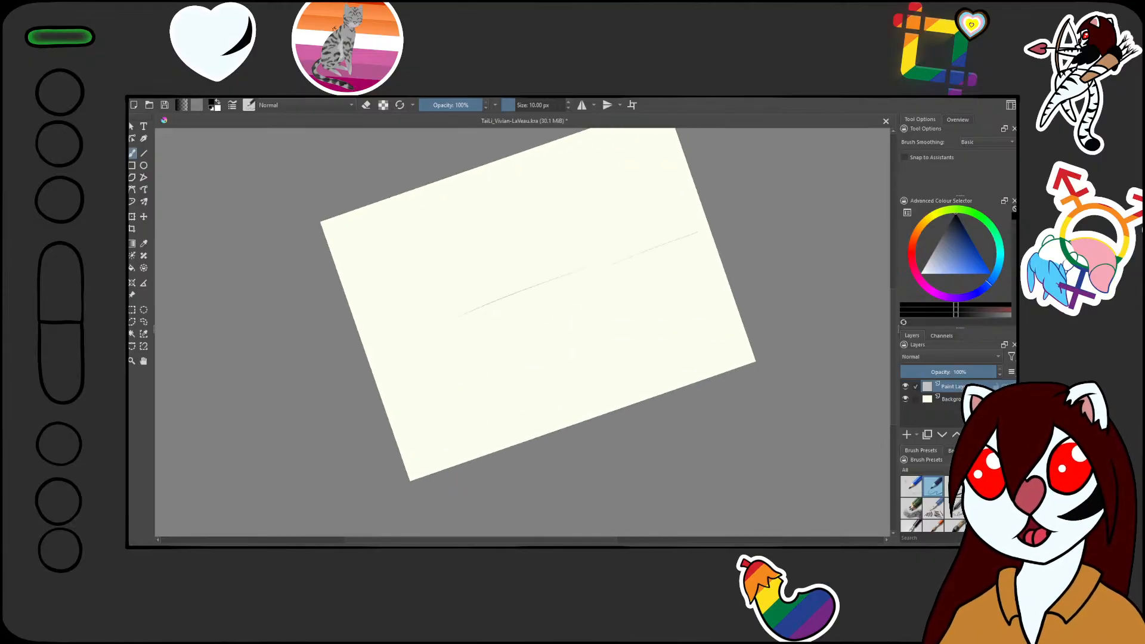
left_click_drag(447, 289, 686, 236)
left_click_drag(384, 357, 710, 234)
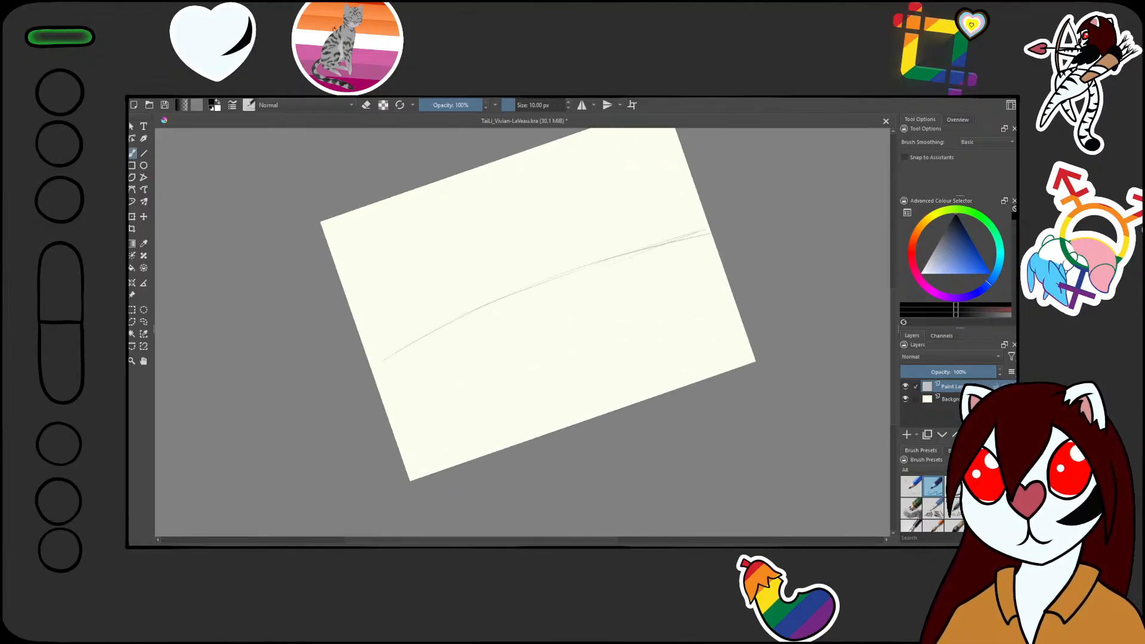
left_click_drag(418, 361, 545, 298)
left_click_drag(378, 382, 712, 244)
left_click_drag(468, 352, 717, 258)
left_click_drag(381, 399, 720, 255)
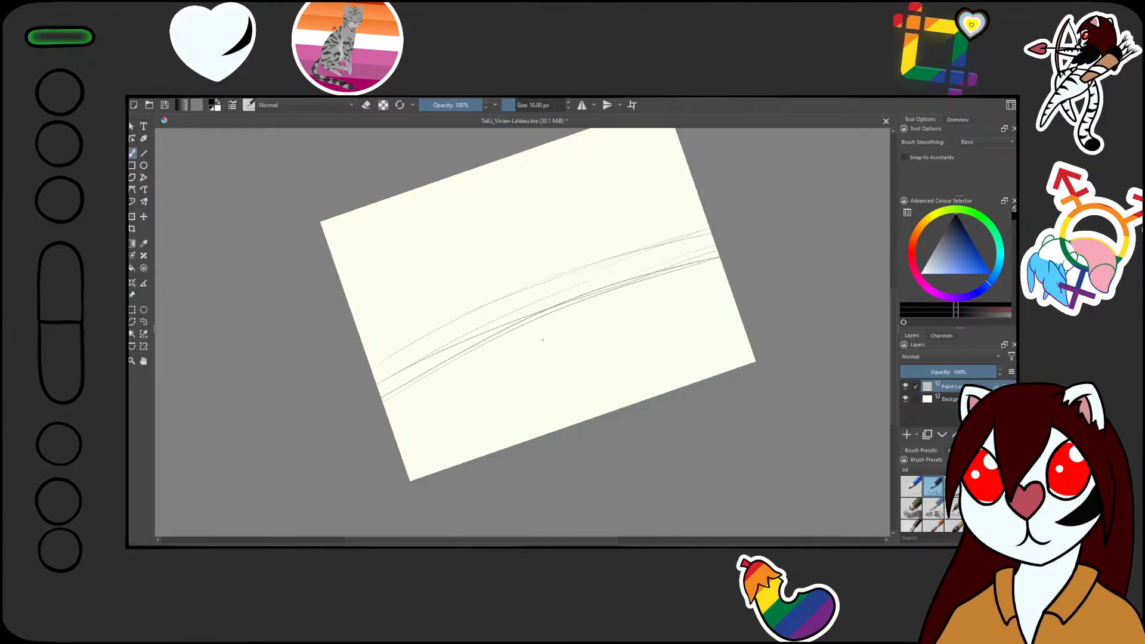
- Add a firmer arc along the lower edge of the curved guidelines and erase the stray strokes above it
mouse_move(383, 394)
left_mouse_down()
mouse_move(722, 266)
mouse_move(606, 256)
mouse_move(413, 348)
left_mouse_up()
key("e")
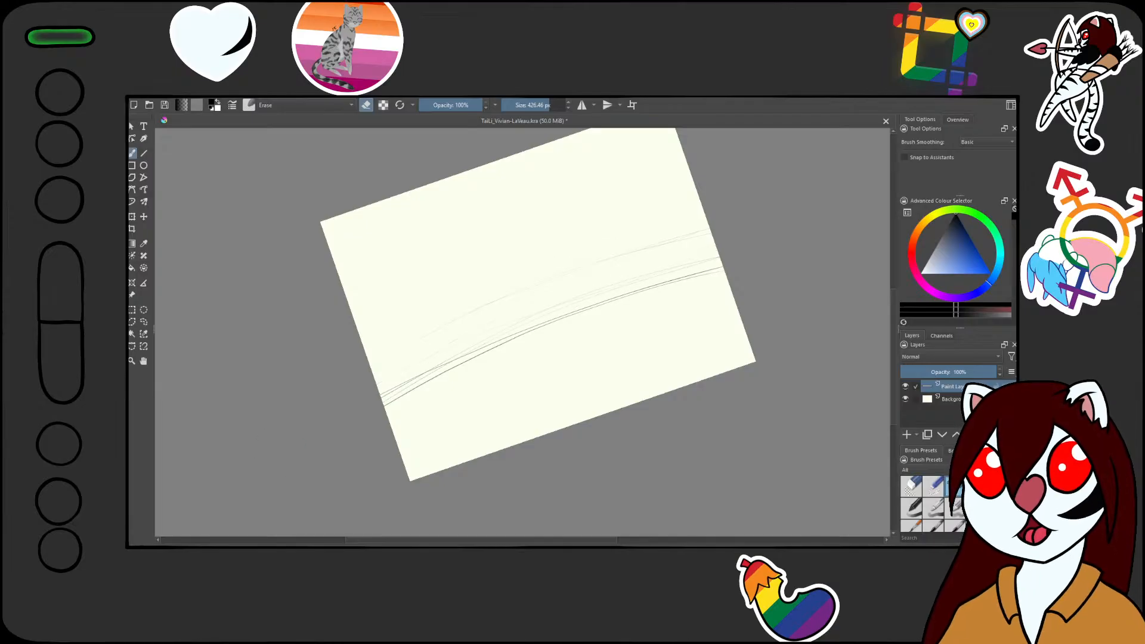
key("e")
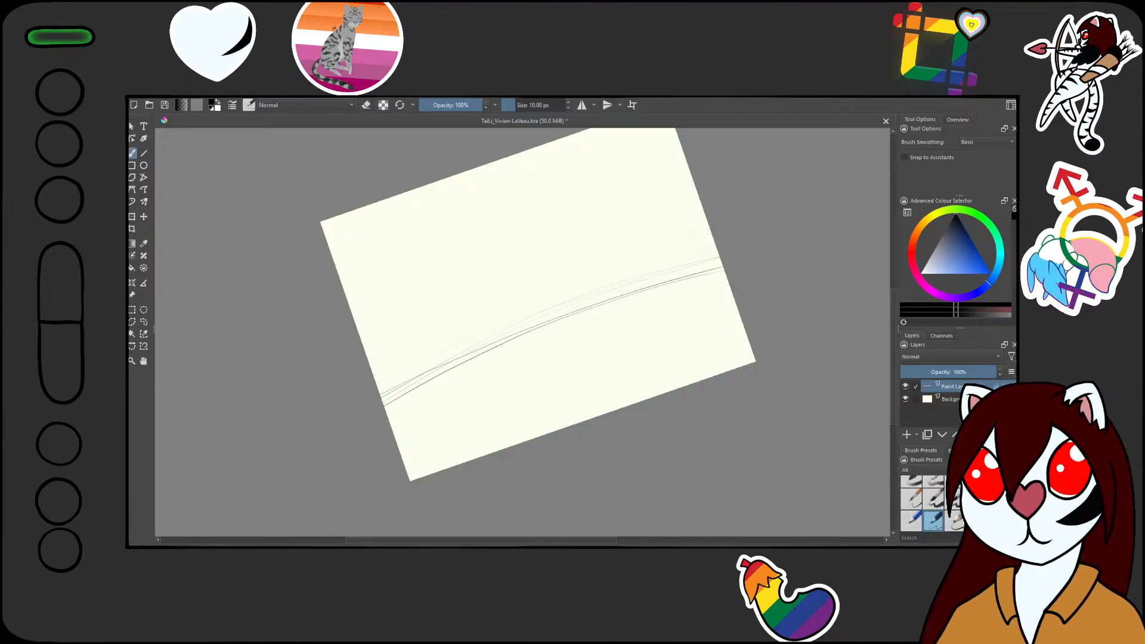
- Sketch a small base ellipse below the arc near the page's right edge, with long side guidelines rising above it
mouse_move(653, 305)
left_mouse_down()
mouse_move(629, 331)
mouse_move(692, 313)
mouse_move(644, 304)
left_mouse_up()
left_click_drag(530, 218, 569, 252)
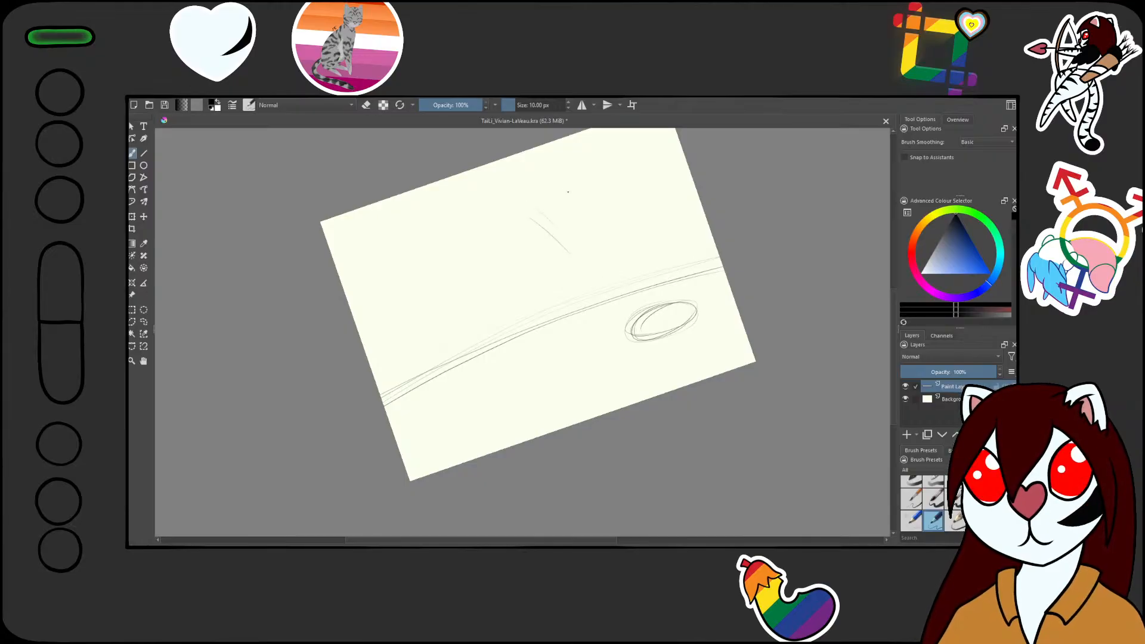
left_click_drag(555, 173, 600, 266)
left_click_drag(659, 141, 686, 331)
left_click_drag(673, 174, 677, 324)
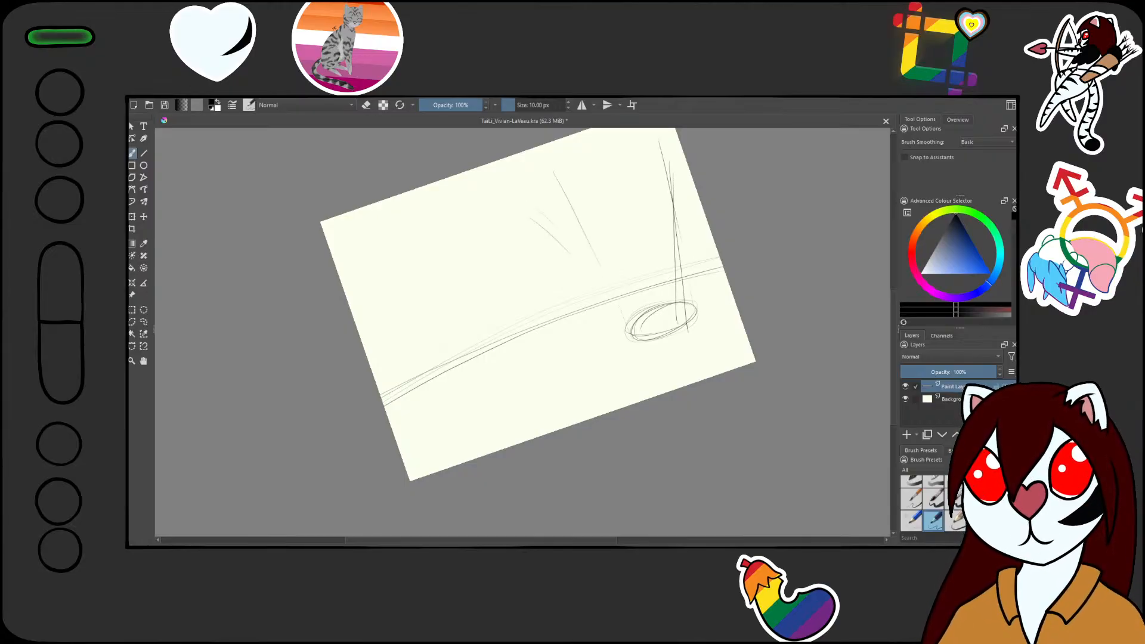
- Sketch a wide rim ellipse above the base and reinforce the tapered sides joining them into a cup-shaped form
left_click_drag(555, 220, 640, 344)
mouse_move(600, 197)
left_mouse_down()
mouse_move(586, 241)
mouse_move(554, 230)
mouse_move(611, 174)
mouse_move(563, 243)
mouse_move(622, 308)
left_mouse_up()
left_click_drag(547, 225, 632, 333)
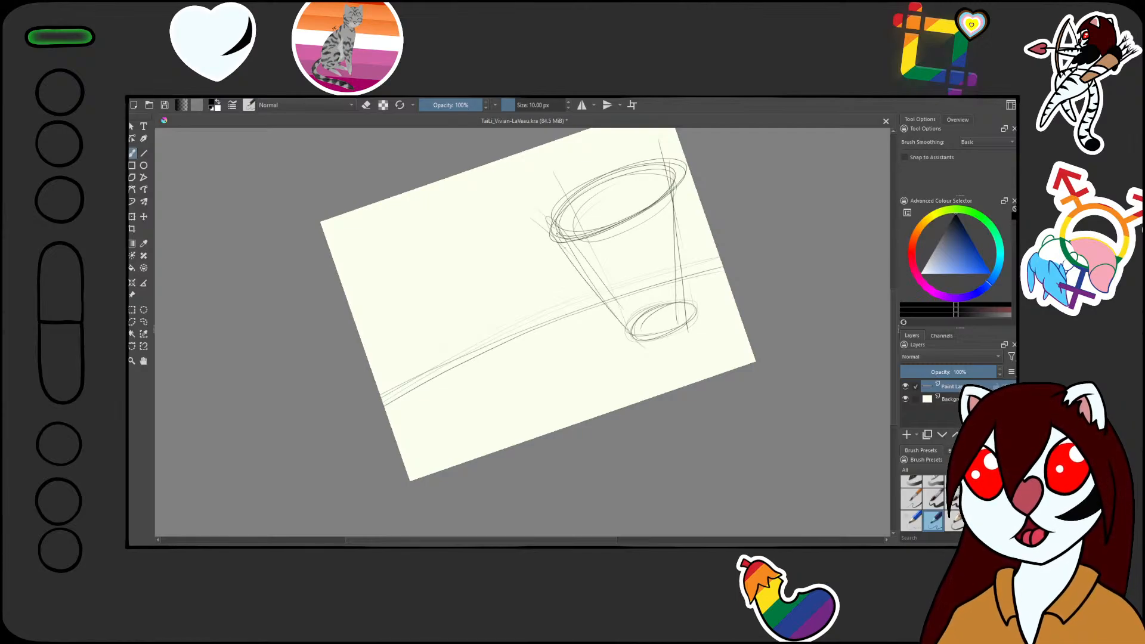
left_click_drag(565, 248, 643, 338)
left_click_drag(686, 172, 677, 277)
left_click_drag(678, 177, 680, 334)
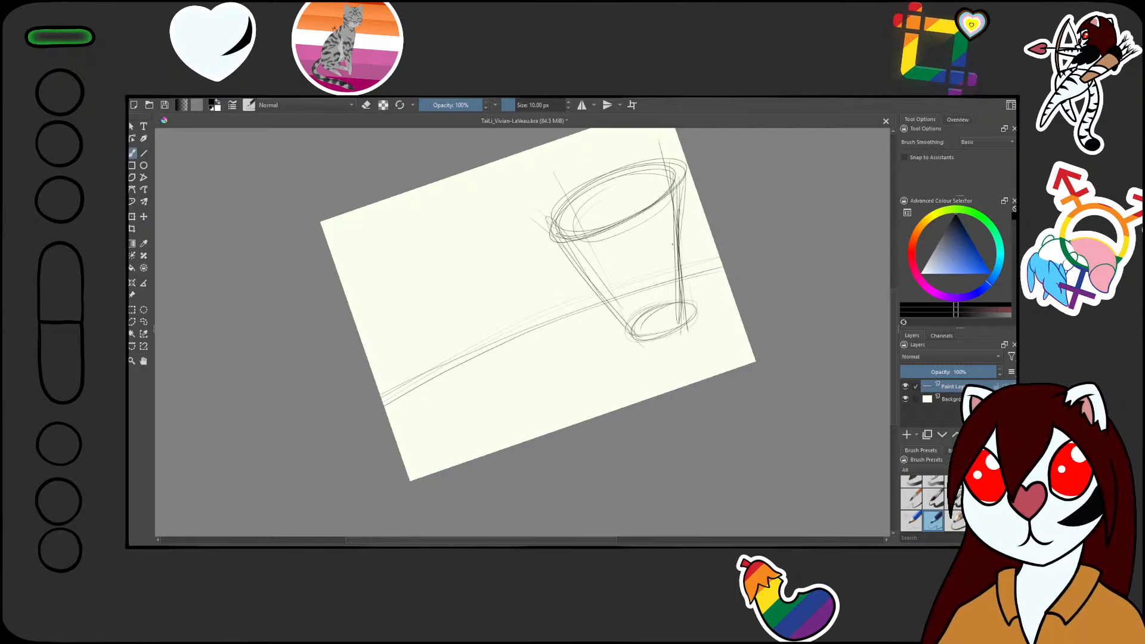
- Darken the arc left of the cup form and sketch diagonals from the page's upper-left corner down to it
left_click_drag(623, 302, 477, 355)
left_click_drag(567, 323, 427, 374)
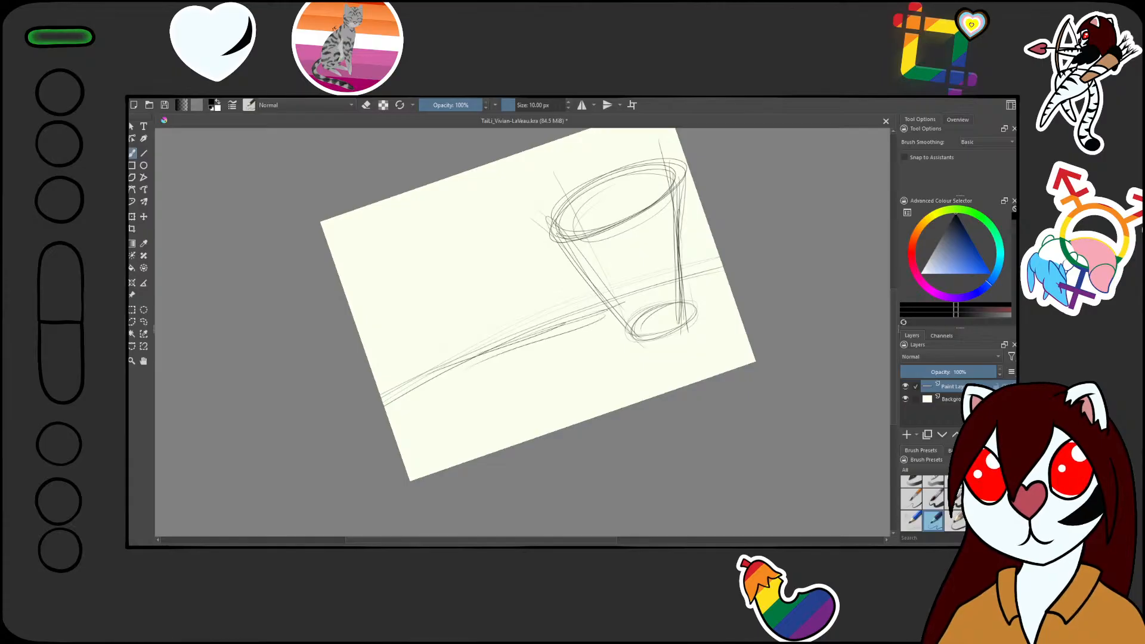
left_click_drag(350, 237, 390, 277)
left_click_drag(352, 211, 486, 360)
left_click_drag(340, 215, 464, 346)
left_click_drag(346, 219, 459, 327)
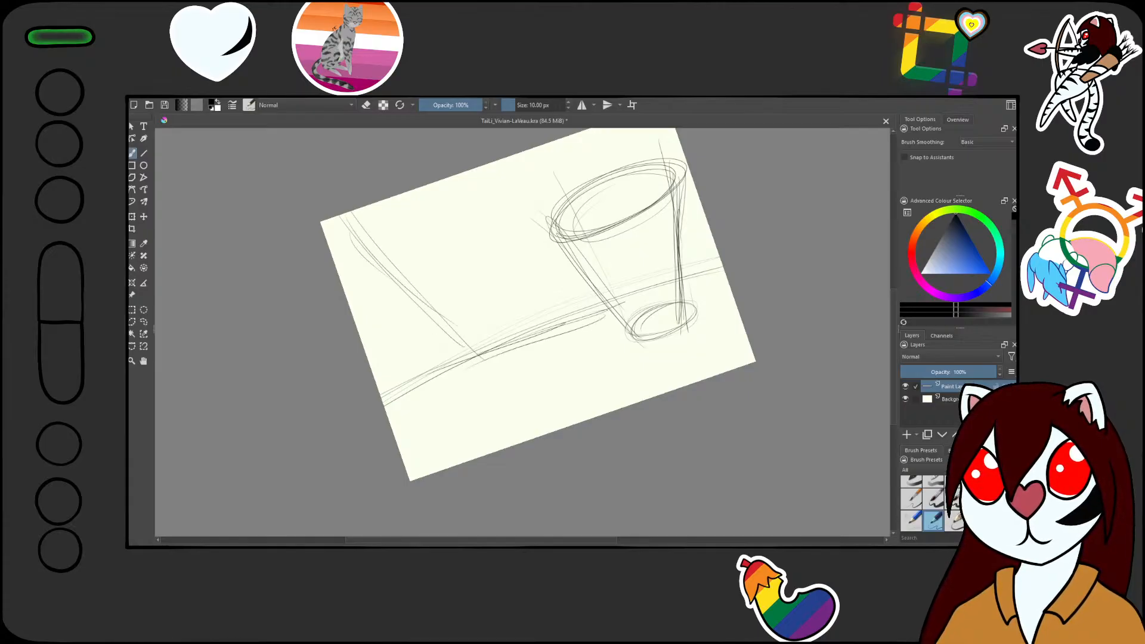
- Sketch lighter opposing diagonals and short steep strokes between the left diagonals and the cup form
left_click_drag(643, 189, 619, 253)
left_click_drag(607, 179, 606, 217)
left_click_drag(308, 282, 381, 364)
left_click_drag(305, 283, 434, 415)
left_click_drag(338, 323, 420, 393)
left_click_drag(510, 399, 567, 317)
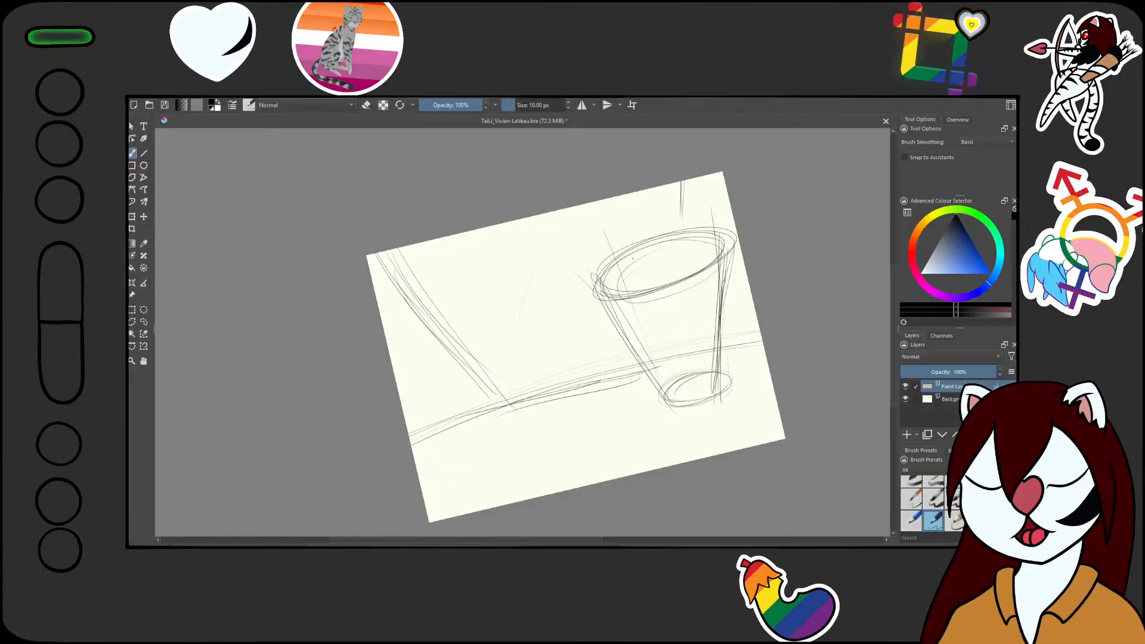
left_click_drag(548, 221, 525, 290)
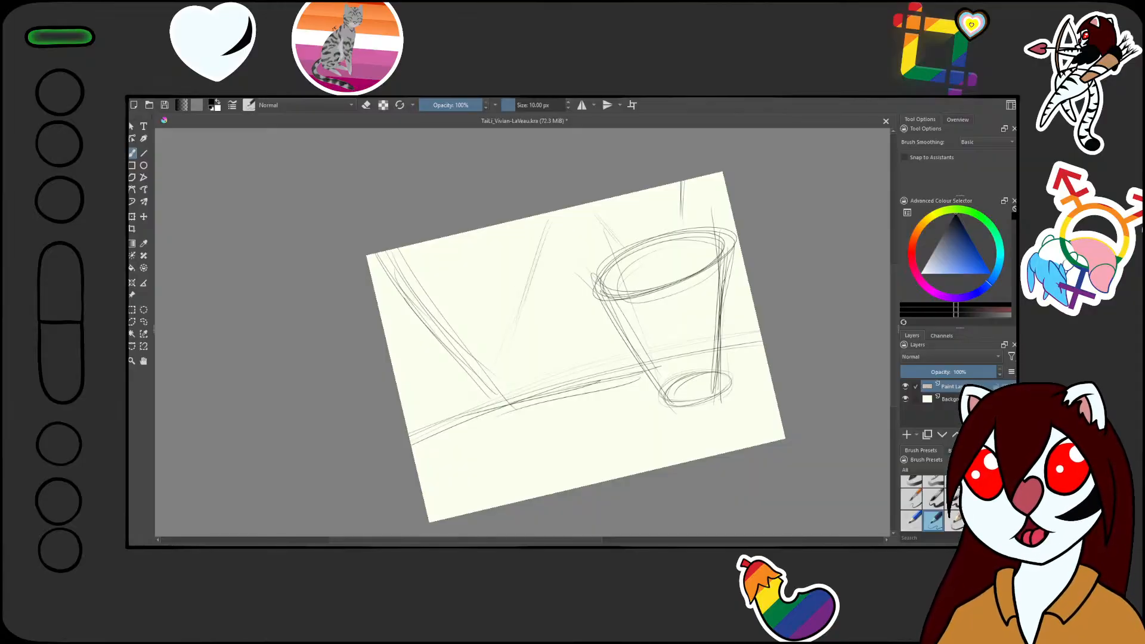
left_click_drag(444, 370, 421, 421)
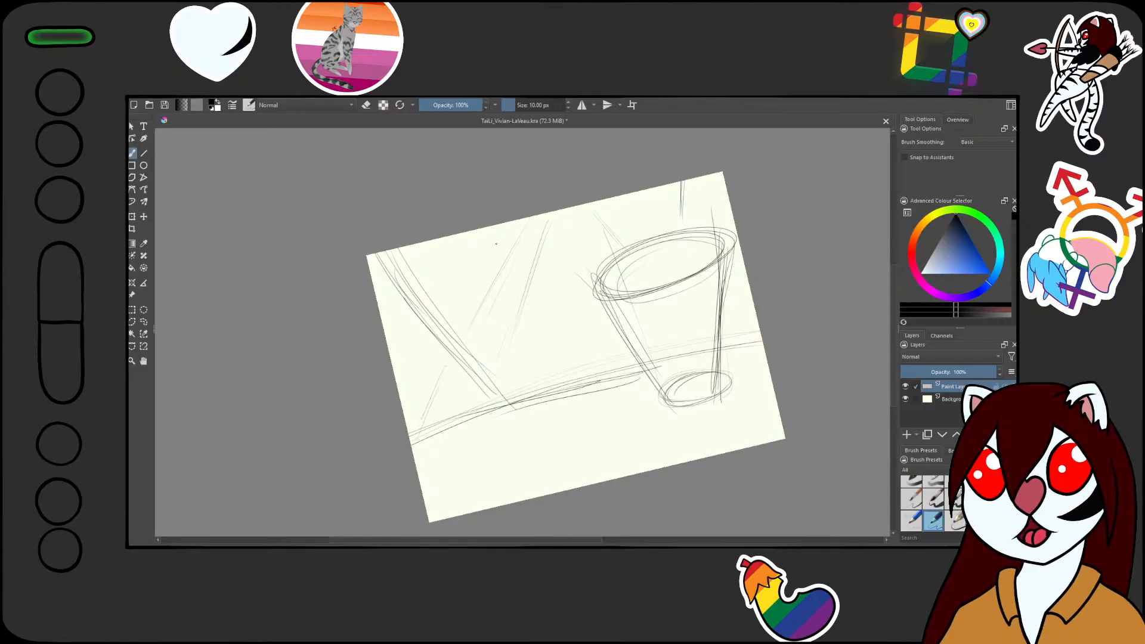
left_click_drag(458, 235, 482, 331)
left_click_drag(471, 272, 478, 302)
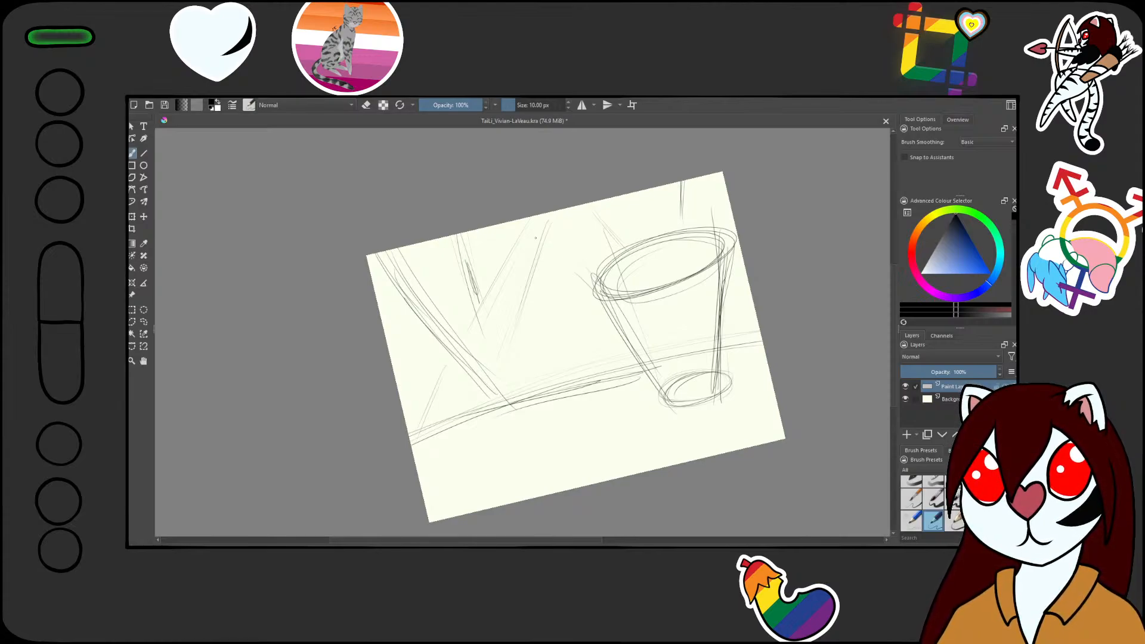
- Sketch a long arc in repeated strokes across the upper part of the page, passing above the cup form's rim
scroll(536, 253, "down", 3)
scroll(538, 293, "up", 2)
left_click_drag(732, 253, 707, 202)
scroll(545, 257, "up", 1)
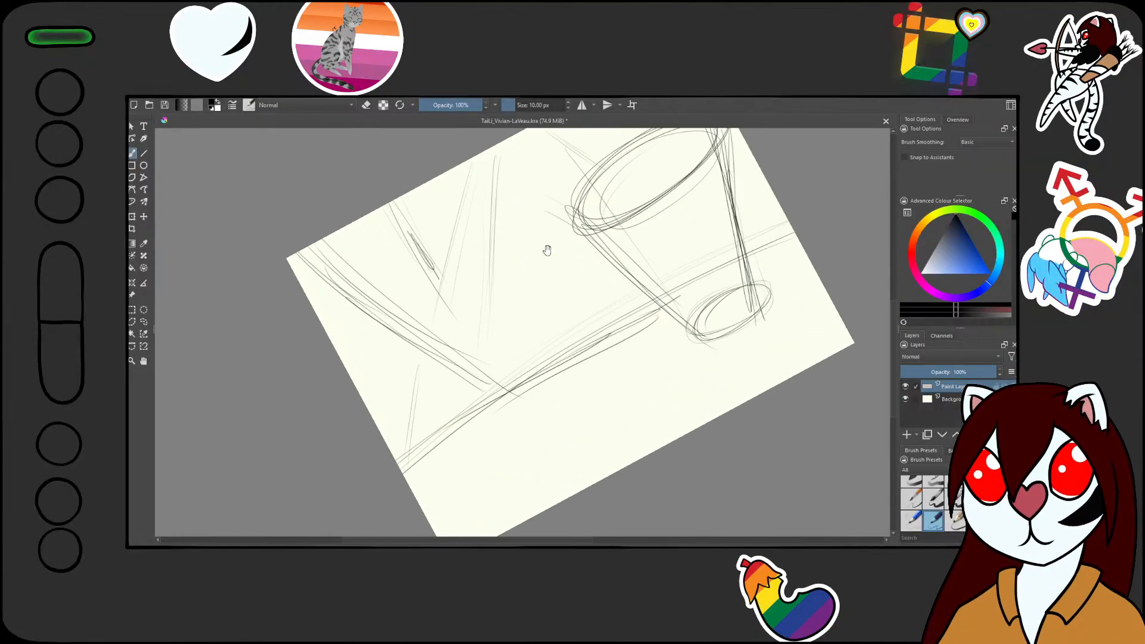
mouse_move(494, 188)
left_mouse_down()
mouse_move(585, 142)
mouse_move(501, 217)
left_mouse_up()
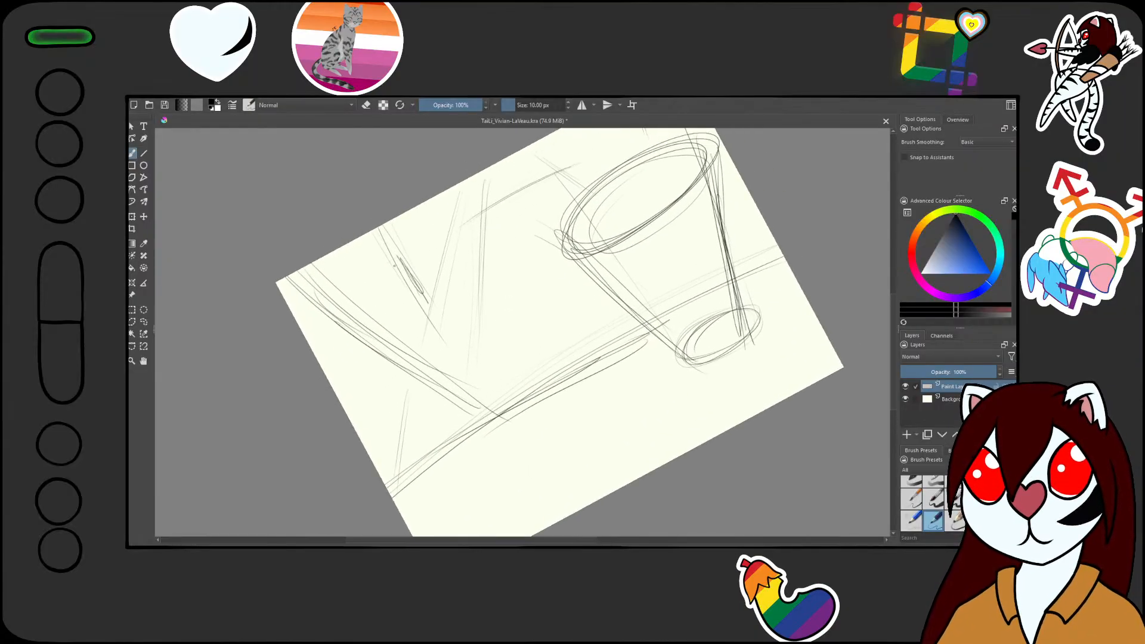
left_click_drag(394, 266, 585, 157)
left_click_drag(356, 296, 526, 184)
mouse_move(509, 191)
left_mouse_down()
mouse_move(507, 225)
mouse_move(519, 193)
left_mouse_up()
left_click_drag(456, 210, 585, 144)
left_click_drag(407, 249, 600, 144)
left_click_drag(442, 228, 573, 152)
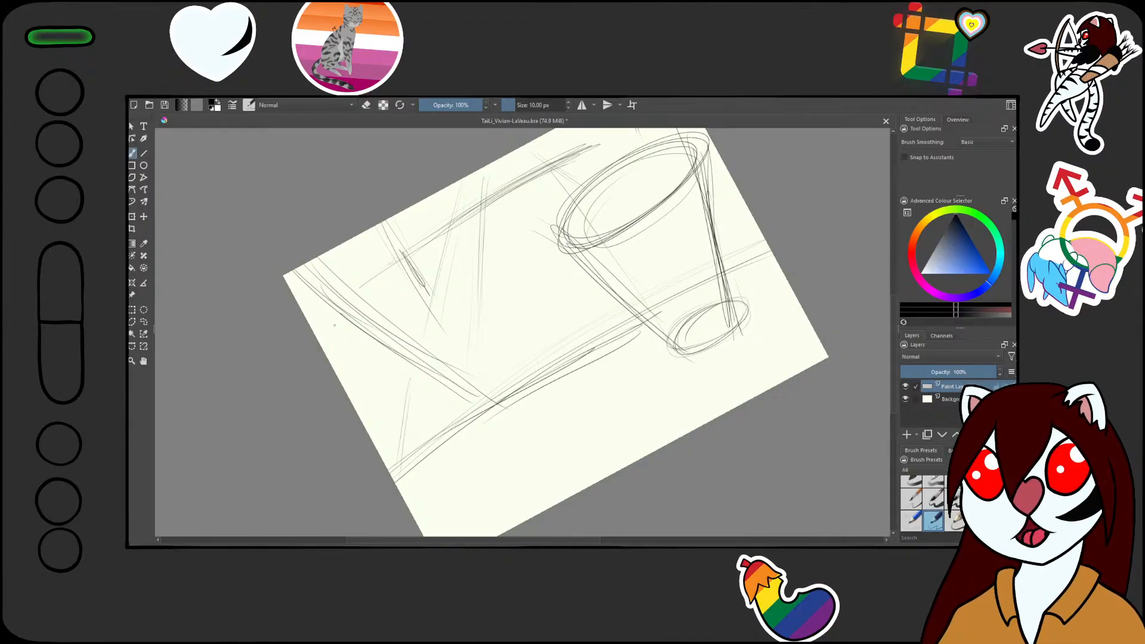
left_click_drag(370, 284, 522, 178)
left_click_drag(537, 298, 504, 323)
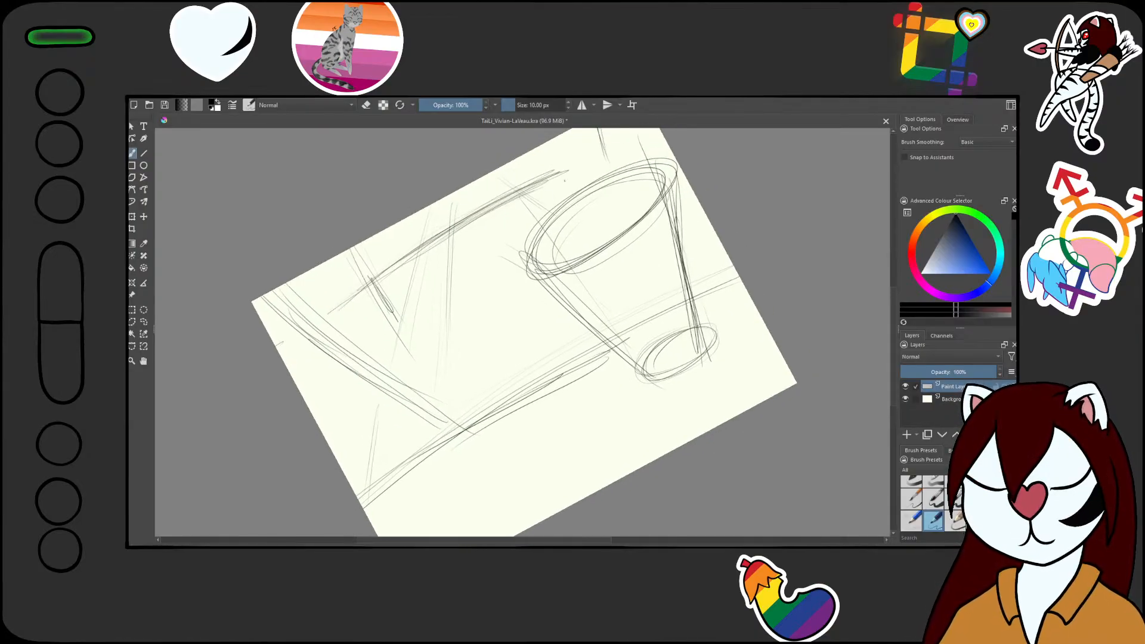
mouse_move(529, 194)
left_mouse_down()
mouse_move(660, 129)
mouse_move(449, 233)
mouse_move(277, 349)
left_mouse_up()
mouse_move(385, 301)
left_mouse_down()
mouse_move(394, 379)
mouse_move(437, 301)
left_mouse_up()
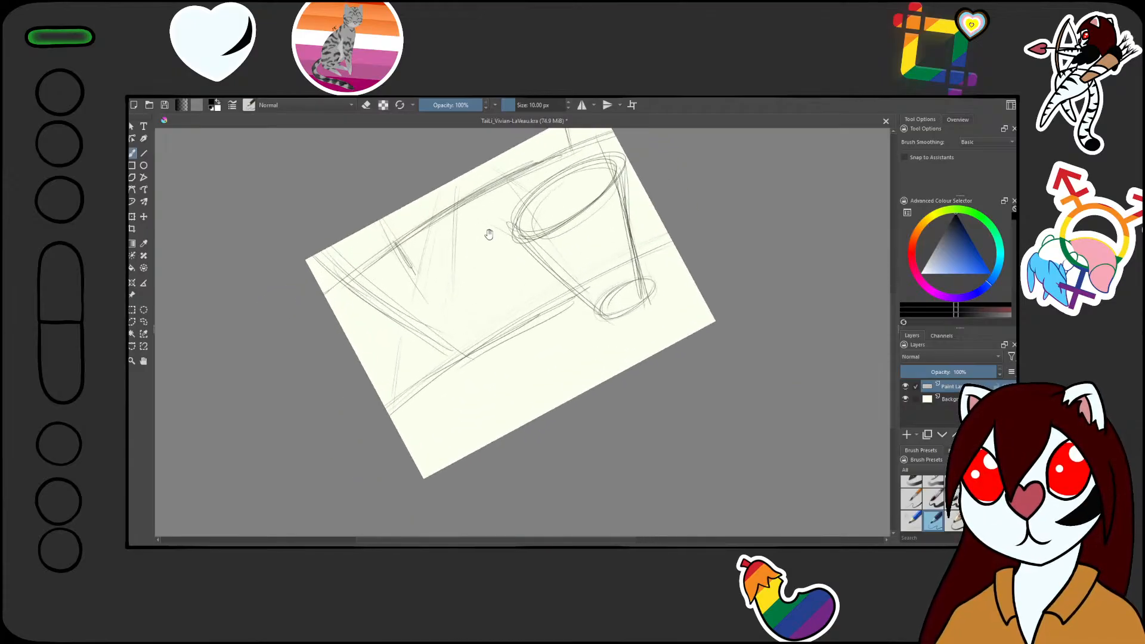
- Sketch a bold diagonal from the upper arc down across the left diagonals to form an X
left_click_drag(555, 219, 624, 212)
left_click_drag(530, 260, 516, 237)
mouse_move(485, 183)
left_mouse_down()
mouse_move(471, 225)
mouse_move(396, 323)
left_mouse_up()
mouse_move(462, 206)
left_mouse_down()
mouse_move(384, 317)
mouse_move(385, 366)
mouse_move(331, 411)
left_mouse_up()
left_click_drag(356, 367, 338, 399)
left_click_drag(381, 363, 349, 412)
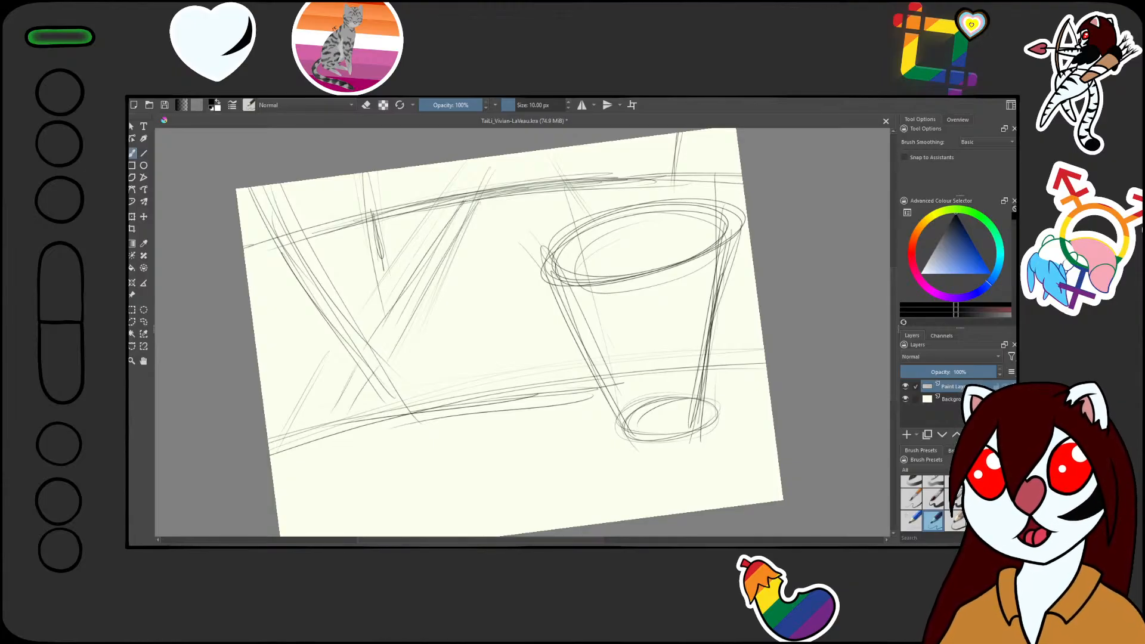
- Sketch short horizontal arcs at mid-height between the crossing diagonals and the cup form's rim
left_click_drag(421, 279, 411, 333)
mouse_move(465, 306)
left_mouse_down()
mouse_move(420, 340)
mouse_move(439, 347)
left_mouse_up()
left_click_drag(528, 283, 425, 350)
left_click_drag(484, 318, 418, 361)
- Sketch a bold slanted line that forms a V with the crossing diagonal, erasing stray guidelines around it
mouse_move(589, 146)
left_mouse_down()
mouse_move(644, 175)
mouse_move(625, 219)
left_mouse_up()
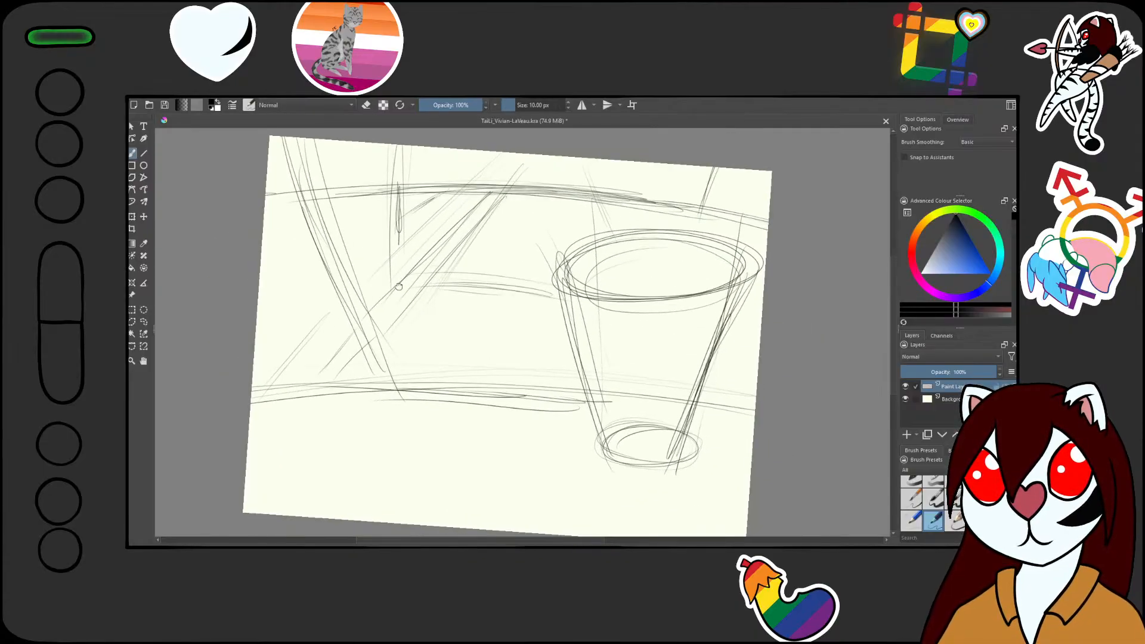
mouse_move(419, 232)
left_mouse_down()
mouse_move(495, 228)
mouse_move(502, 277)
left_mouse_up()
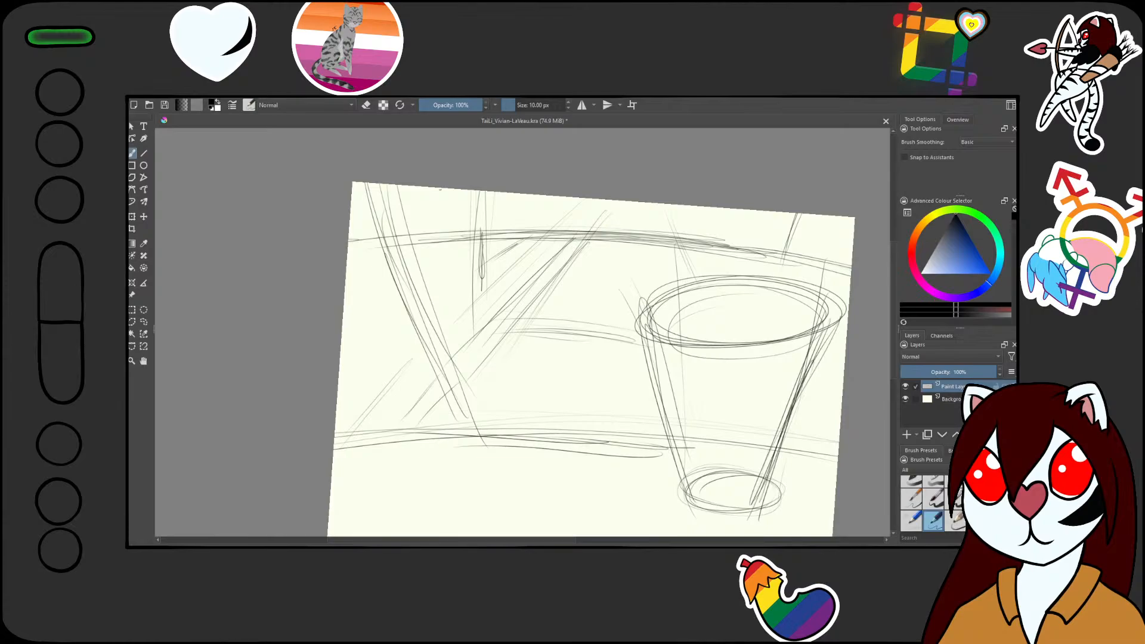
left_click_drag(441, 190, 473, 320)
left_click_drag(453, 229, 479, 323)
key("e")
left_click_drag(444, 196, 467, 271)
key("e")
left_click_drag(448, 232, 477, 320)
left_click_drag(439, 216, 467, 295)
left_click_drag(601, 232, 477, 227)
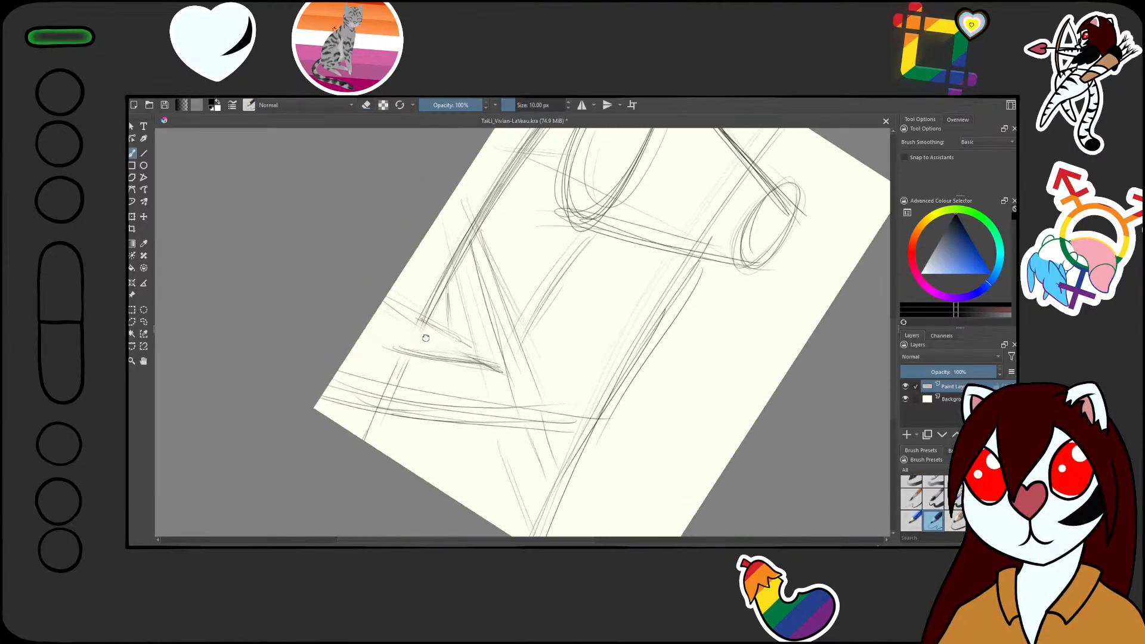
mouse_move(422, 335)
left_mouse_down()
mouse_move(527, 265)
mouse_move(465, 301)
left_mouse_up()
left_click_drag(490, 276, 454, 306)
left_click_drag(496, 275, 489, 313)
- Sketch a short slanted stroke and an adjoining horizontal line just above the cup form's rim
mouse_move(600, 178)
left_mouse_down()
mouse_move(631, 192)
mouse_move(693, 335)
left_mouse_up()
mouse_move(693, 334)
left_mouse_down()
mouse_move(706, 427)
mouse_move(535, 342)
mouse_move(656, 236)
left_mouse_up()
mouse_move(656, 236)
left_mouse_down()
mouse_move(605, 304)
mouse_move(552, 237)
mouse_move(553, 256)
left_mouse_up()
left_click_drag(563, 218, 555, 255)
left_click_drag(573, 207, 555, 256)
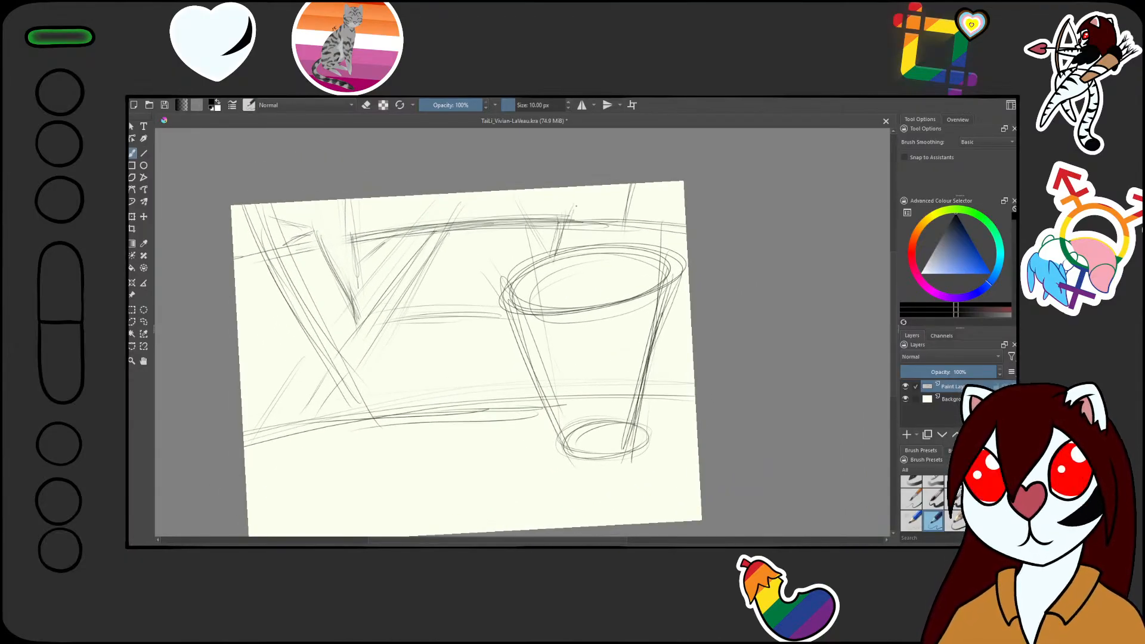
left_click_drag(576, 209, 619, 205)
mouse_move(573, 211)
left_mouse_down()
mouse_move(624, 204)
mouse_move(638, 229)
left_mouse_up()
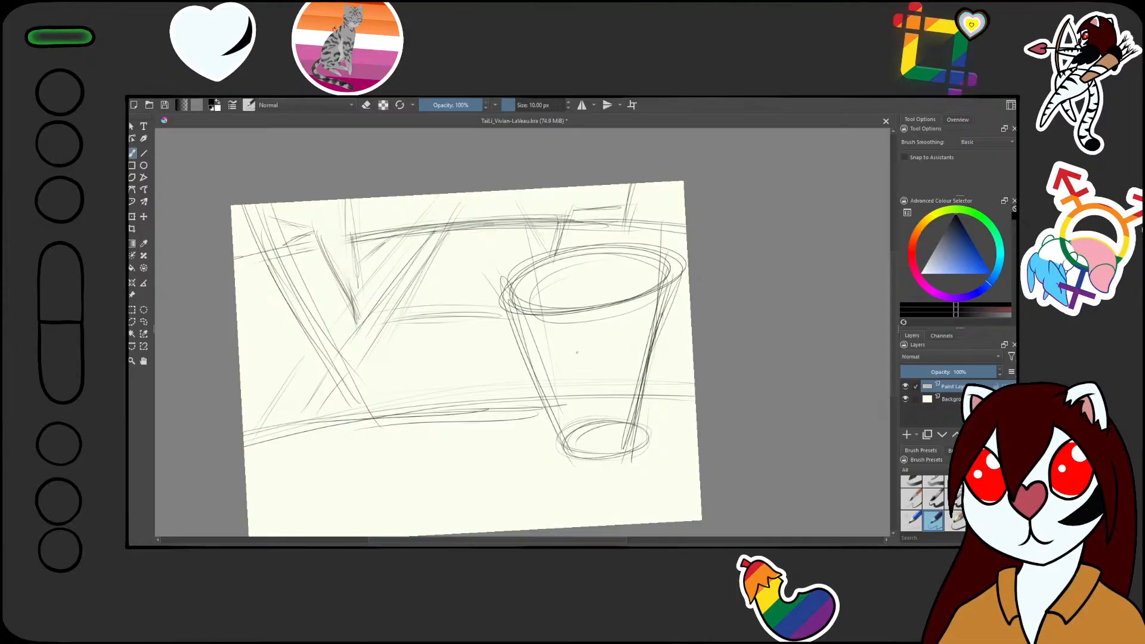
- Redraw the cup form's right side with a stronger inward slant and erase old outline strokes near its lower part
mouse_move(496, 333)
left_mouse_down()
mouse_move(523, 350)
mouse_move(529, 394)
left_mouse_up()
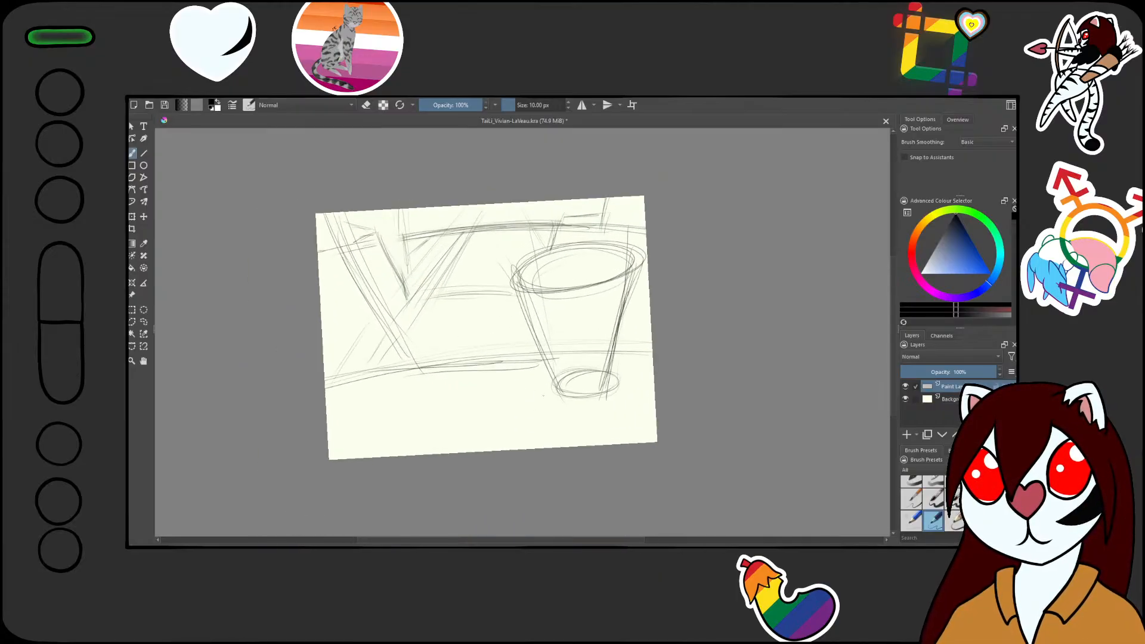
left_click_drag(636, 263, 597, 357)
left_click_drag(642, 261, 588, 394)
mouse_move(646, 263)
left_mouse_down()
mouse_move(586, 394)
mouse_move(649, 291)
mouse_move(613, 386)
left_mouse_up()
key("slash")
left_click_drag(553, 301, 544, 353)
key("slash")
- Redraw the cup form's left side as a steeper line and extend the rim ellipse outward on both ends
left_click_drag(531, 273, 553, 393)
left_click_drag(527, 261, 545, 399)
mouse_move(529, 263)
left_mouse_down()
mouse_move(548, 396)
mouse_move(552, 386)
left_mouse_up()
mouse_move(497, 282)
left_mouse_down()
mouse_move(623, 244)
mouse_move(609, 245)
left_mouse_up()
left_click_drag(524, 262, 646, 253)
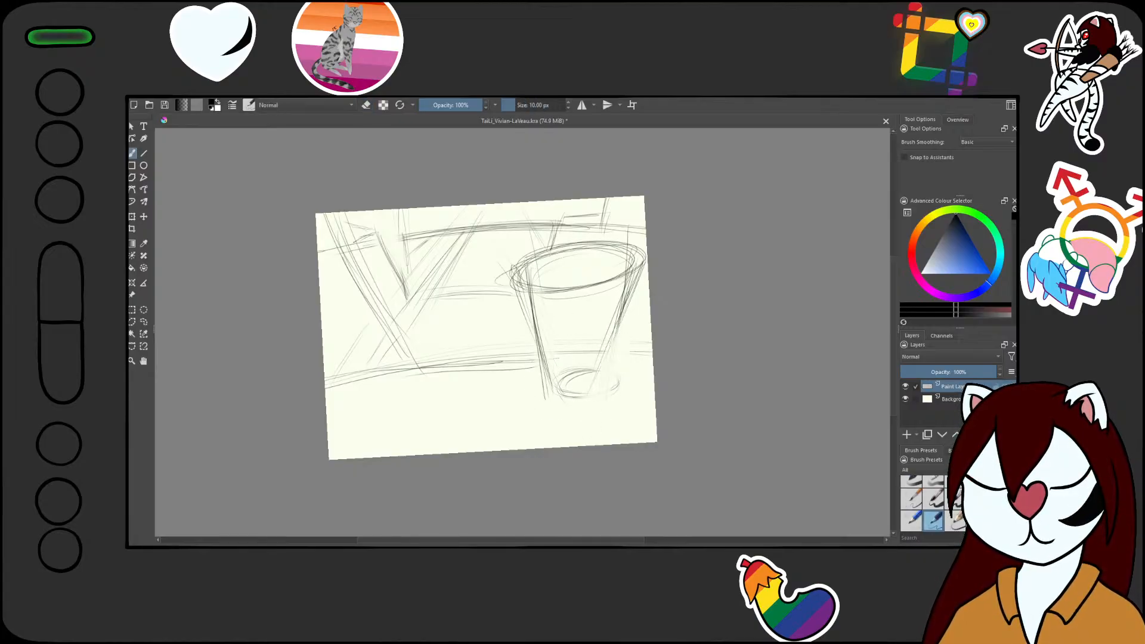
left_click_drag(500, 281, 647, 248)
- Redraw both sides of the cup form from the widened rim so they converge on a narrower base
mouse_move(582, 243)
left_mouse_down()
mouse_move(525, 287)
mouse_move(542, 389)
left_mouse_up()
mouse_move(501, 281)
left_mouse_down()
mouse_move(535, 372)
mouse_move(561, 395)
mouse_move(543, 395)
left_mouse_up()
left_click_drag(623, 306, 580, 387)
left_click_drag(641, 267, 575, 393)
left_click_drag(609, 315, 578, 395)
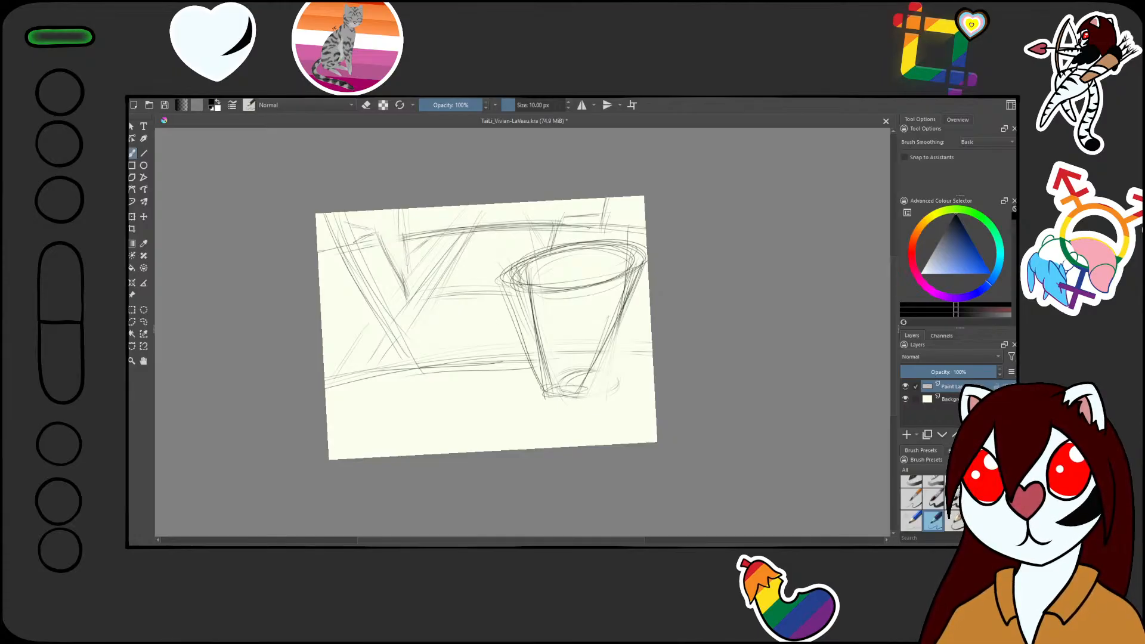
- Sketch a curved contour band around the cup form's middle and sweeping curved strokes across its base
left_click_drag(518, 319, 616, 322)
left_click_drag(540, 335, 576, 334)
left_click_drag(581, 332, 619, 321)
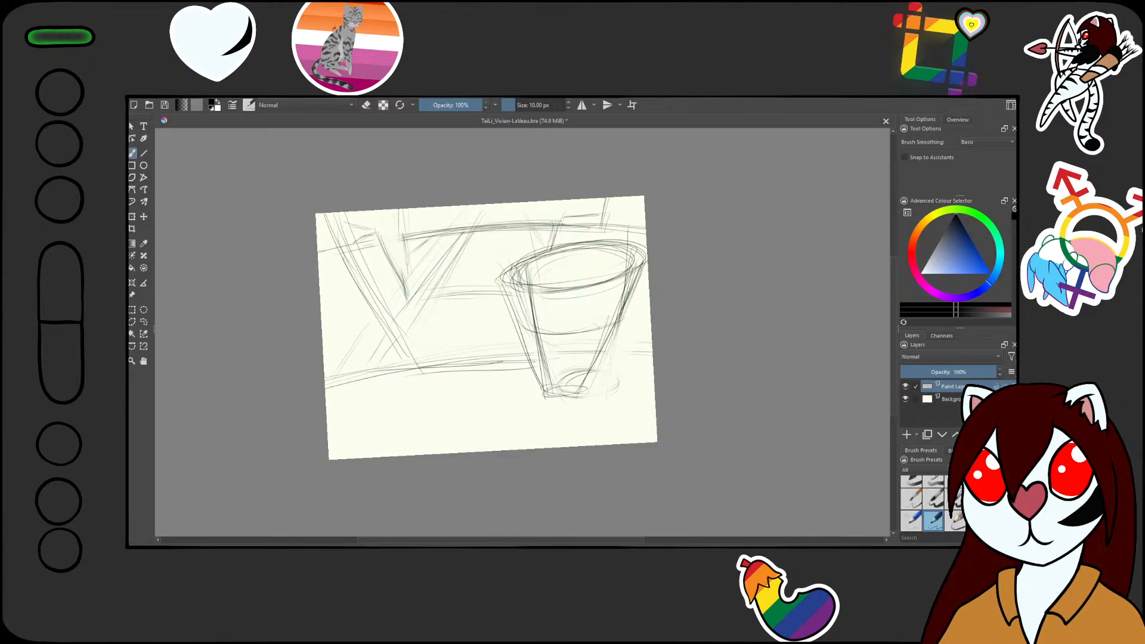
left_click_drag(591, 360, 545, 368)
left_click_drag(571, 365, 533, 368)
mouse_move(571, 367)
left_mouse_down()
mouse_move(603, 356)
mouse_move(533, 423)
mouse_move(525, 417)
mouse_move(562, 392)
mouse_move(510, 412)
left_mouse_up()
- Erase the old rim lines and redraw the cup form's opening as a smaller, cleaner ellipse
left_click_drag(655, 279, 647, 254)
left_click_drag(686, 323, 721, 212)
mouse_move(589, 266)
left_mouse_down()
mouse_move(589, 247)
mouse_move(521, 298)
left_mouse_up()
key("e")
left_click_drag(602, 245, 514, 310)
key("e")
left_click_drag(543, 248, 499, 318)
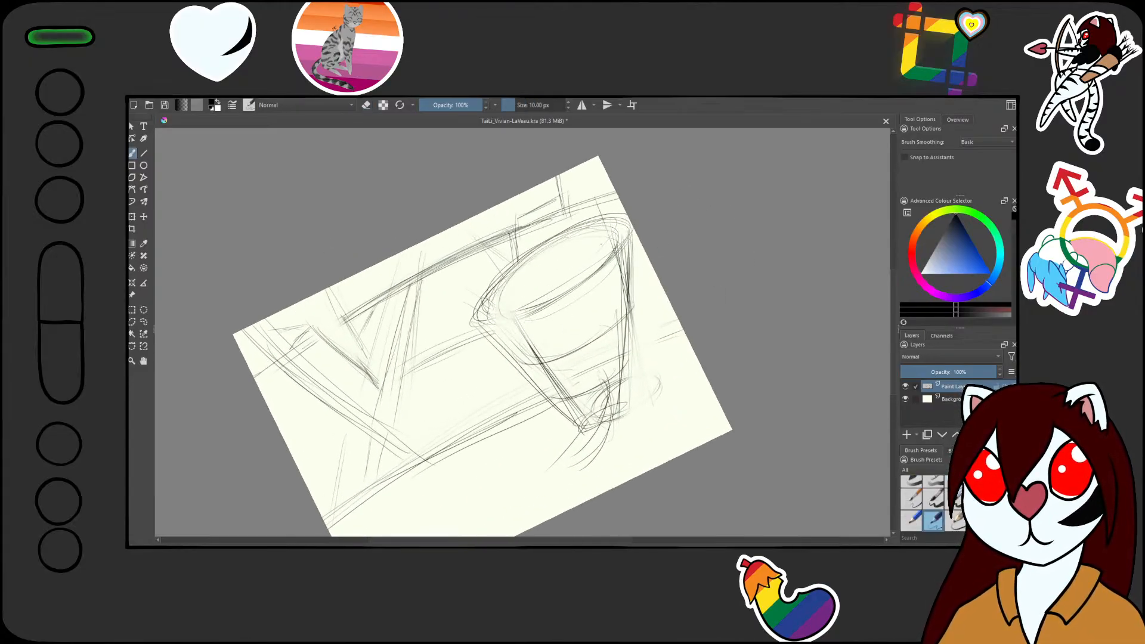
left_click_drag(600, 240, 520, 329)
mouse_move(625, 233)
left_mouse_down()
mouse_move(501, 328)
mouse_move(513, 327)
mouse_move(556, 398)
left_mouse_up()
- Erase the old lower-left outline and retrace the cup form's tapering sides from the new rim to the base
key("e")
mouse_move(555, 399)
left_mouse_down()
mouse_move(511, 340)
mouse_move(580, 413)
left_mouse_up()
key("e")
left_click_drag(501, 317, 585, 416)
left_click_drag(631, 232, 625, 356)
left_click_drag(623, 256, 625, 419)
left_click_drag(626, 286, 615, 410)
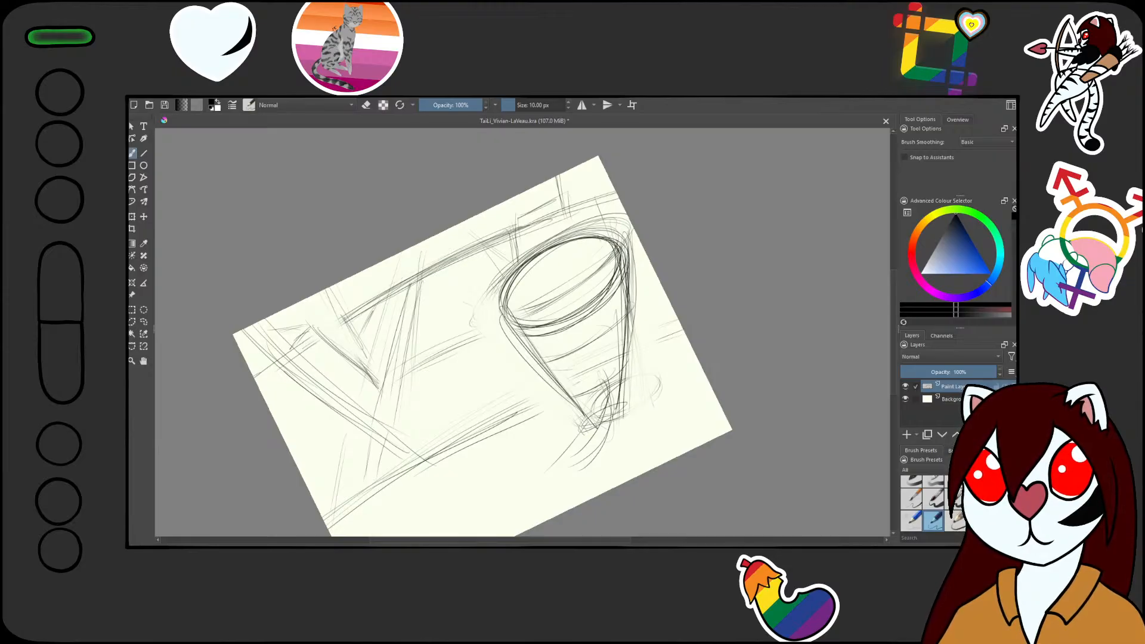
- Erase the contour lines inside the cup form and retrace the lower edge of its rim
key("e")
mouse_move(588, 350)
left_mouse_down()
mouse_move(596, 316)
mouse_move(593, 394)
mouse_move(596, 352)
left_mouse_up()
key("e")
mouse_move(527, 328)
left_mouse_down()
mouse_move(617, 290)
mouse_move(624, 257)
left_mouse_up()
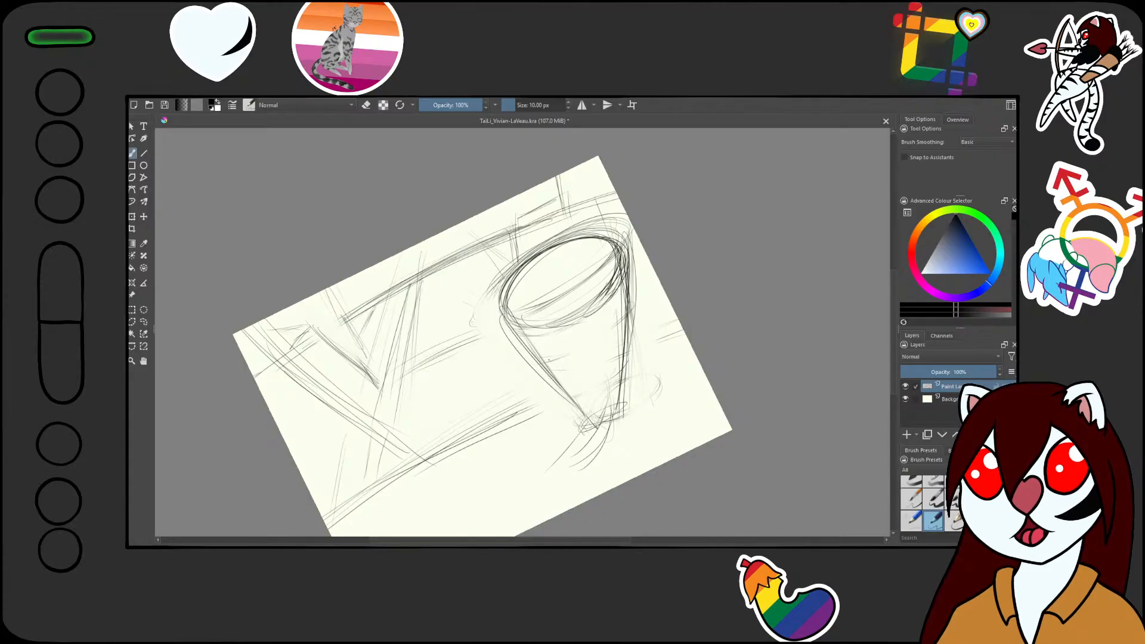
- Sketch curved contour lines across the middle and lower part of the cup form, just above its base
mouse_move(543, 361)
left_mouse_down()
mouse_move(595, 356)
mouse_move(623, 315)
mouse_move(549, 362)
mouse_move(598, 347)
left_mouse_up()
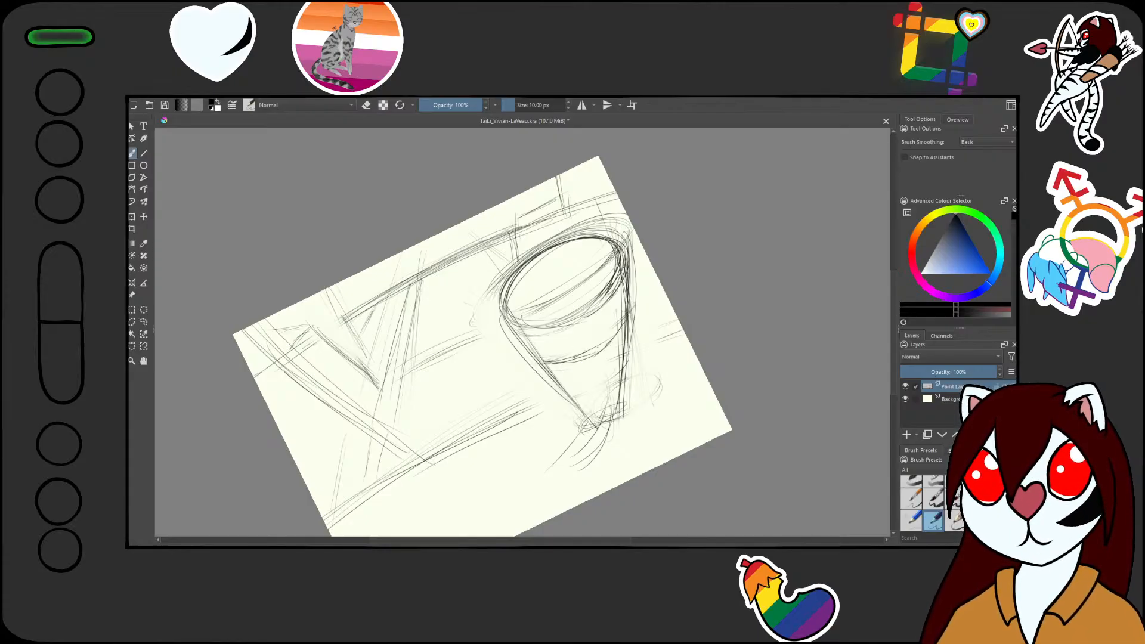
mouse_move(575, 391)
left_mouse_down()
mouse_move(608, 386)
mouse_move(624, 361)
mouse_move(610, 410)
left_mouse_up()
mouse_move(593, 418)
left_mouse_down()
mouse_move(624, 404)
mouse_move(616, 416)
left_mouse_up()
left_click_drag(623, 388, 604, 421)
left_click_drag(647, 307, 636, 381)
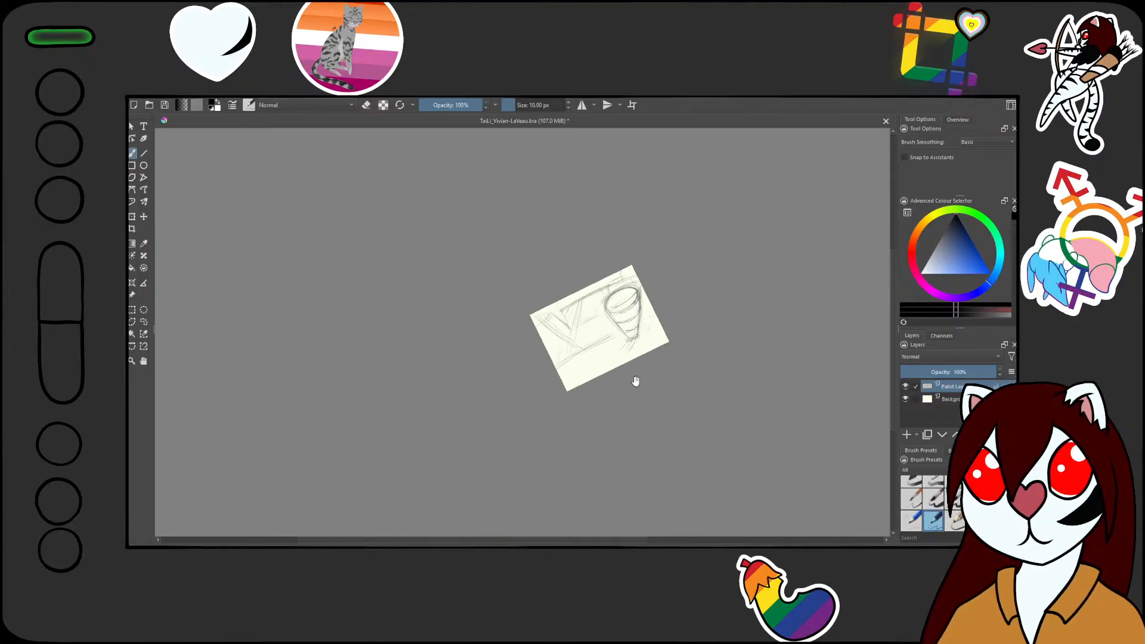
left_click_drag(720, 274, 710, 363)
left_click_drag(589, 401, 601, 317)
left_click_drag(596, 254, 533, 229)
mouse_move(573, 322)
left_mouse_down()
mouse_move(600, 269)
mouse_move(572, 301)
left_mouse_up()
left_click_drag(621, 254, 523, 324)
left_click_drag(611, 261, 448, 385)
left_click_drag(616, 253, 376, 459)
left_click_drag(558, 272, 601, 305)
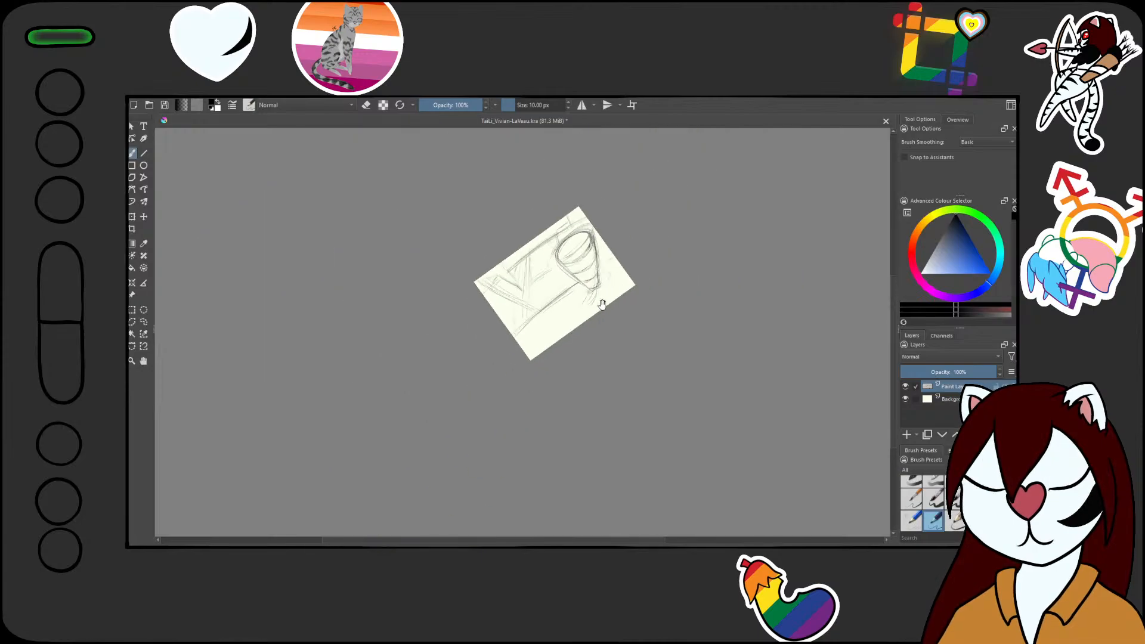
mouse_move(636, 241)
left_mouse_down()
mouse_move(688, 277)
mouse_move(648, 330)
left_mouse_up()
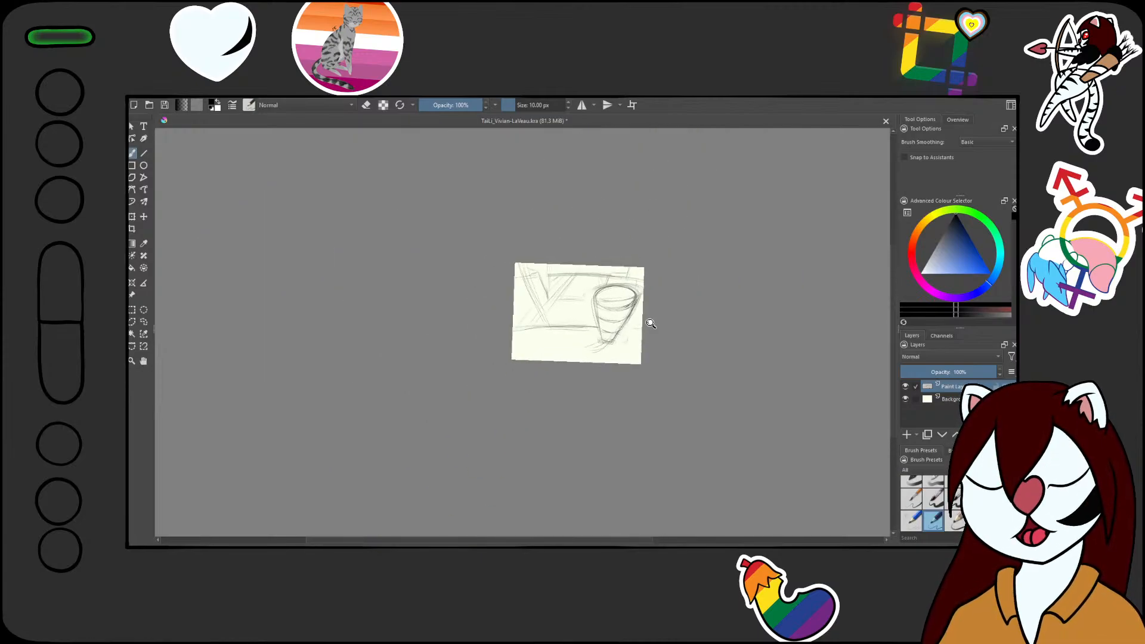
scroll(640, 290, "up", 5)
left_click_drag(545, 263, 540, 303)
left_click_drag(562, 191, 535, 305)
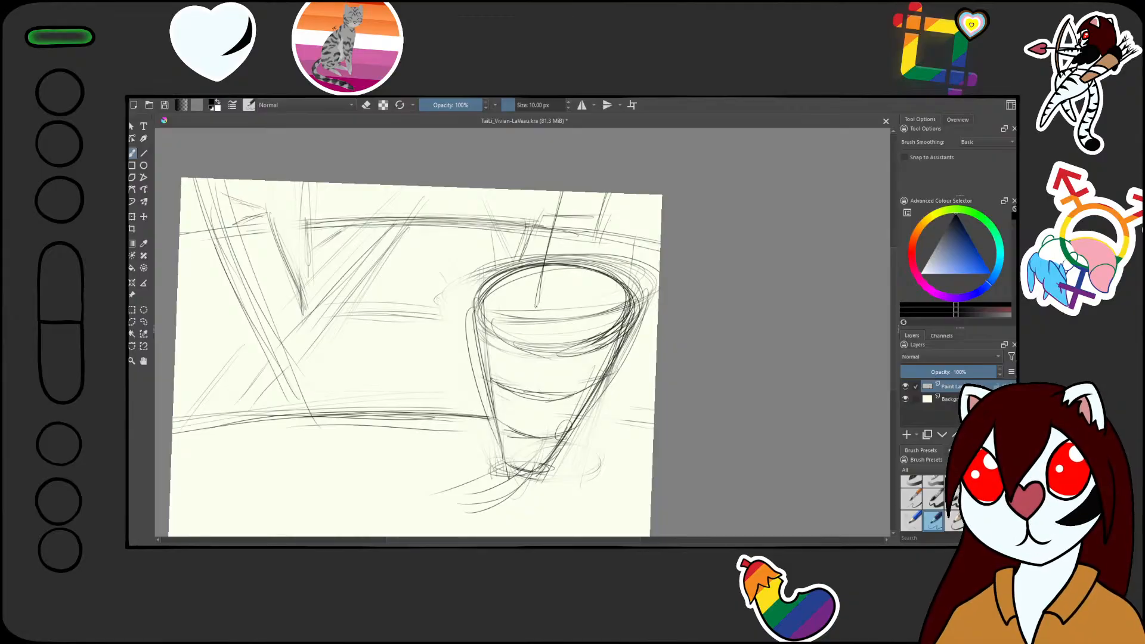
mouse_move(603, 192)
left_mouse_down()
mouse_move(574, 309)
mouse_move(580, 302)
mouse_move(568, 309)
left_mouse_up()
scroll(582, 303, "down", 6)
left_click_drag(636, 308, 702, 254)
key("ctrl+z")
key("ctrl+z")
key("ctrl+z")
key("ctrl+z")
key("ctrl+z")
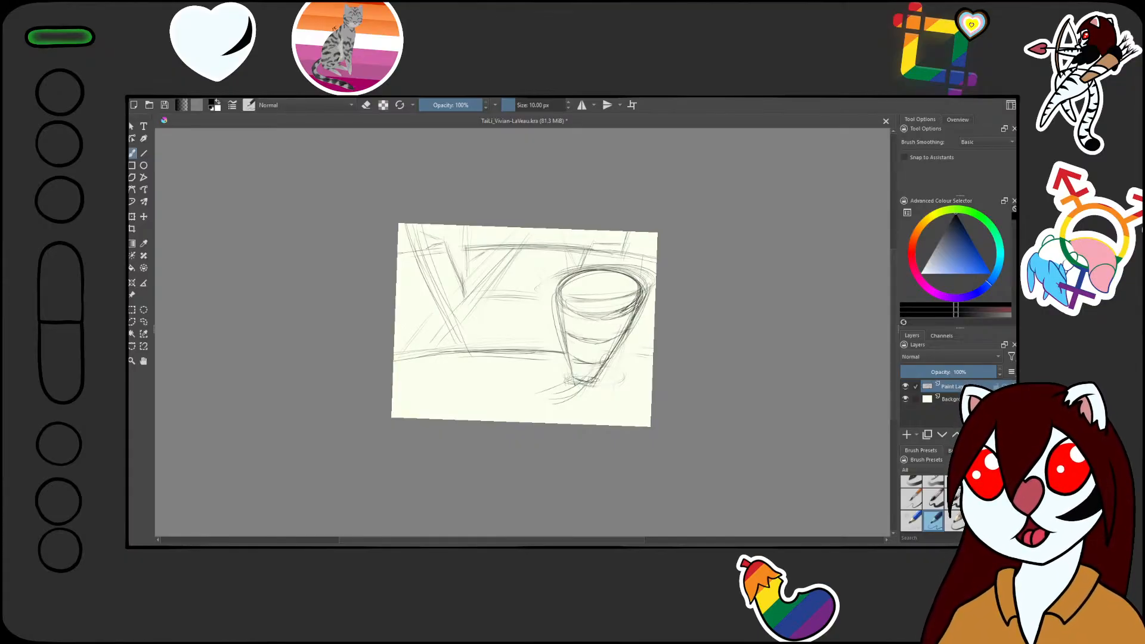
- Fade the cup form's dark lines to a light underdrawing with a large soft eraser
scroll(627, 297, "up", 5)
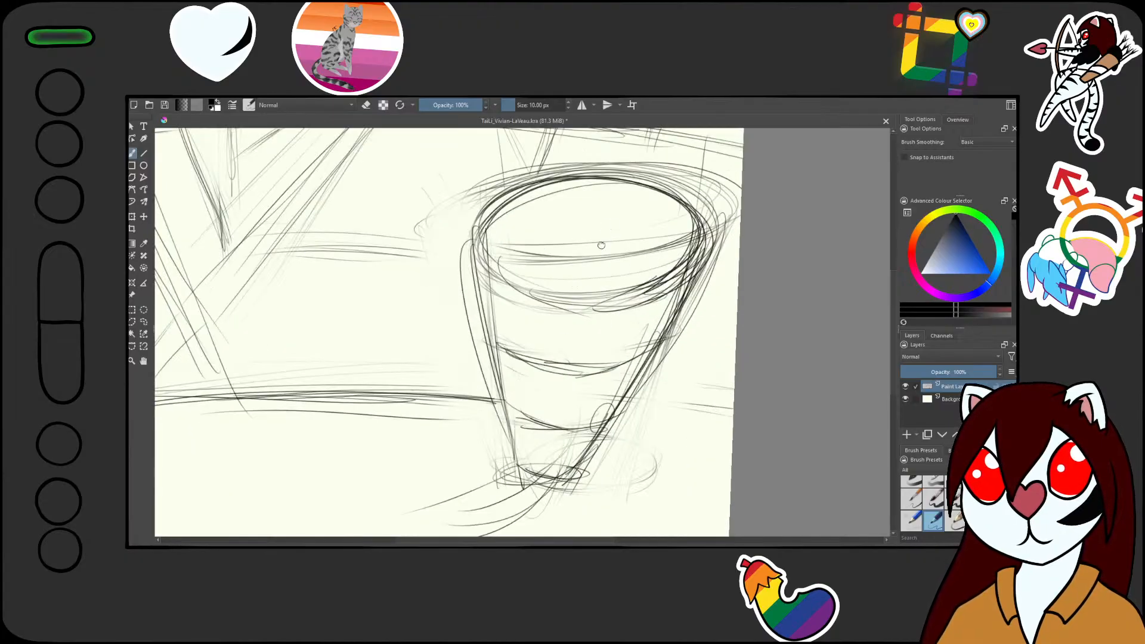
scroll(574, 251, "up", 2)
key("slash")
left_click_drag(550, 267, 550, 325)
mouse_move(653, 221)
left_mouse_down()
mouse_move(690, 278)
mouse_move(697, 327)
left_mouse_up()
left_click_drag(557, 375, 557, 325)
mouse_move(555, 325)
left_mouse_down()
mouse_move(554, 299)
mouse_move(503, 418)
mouse_move(716, 331)
mouse_move(496, 435)
mouse_move(699, 327)
left_mouse_up()
mouse_move(585, 293)
left_mouse_down()
mouse_move(660, 191)
mouse_move(563, 236)
left_mouse_up()
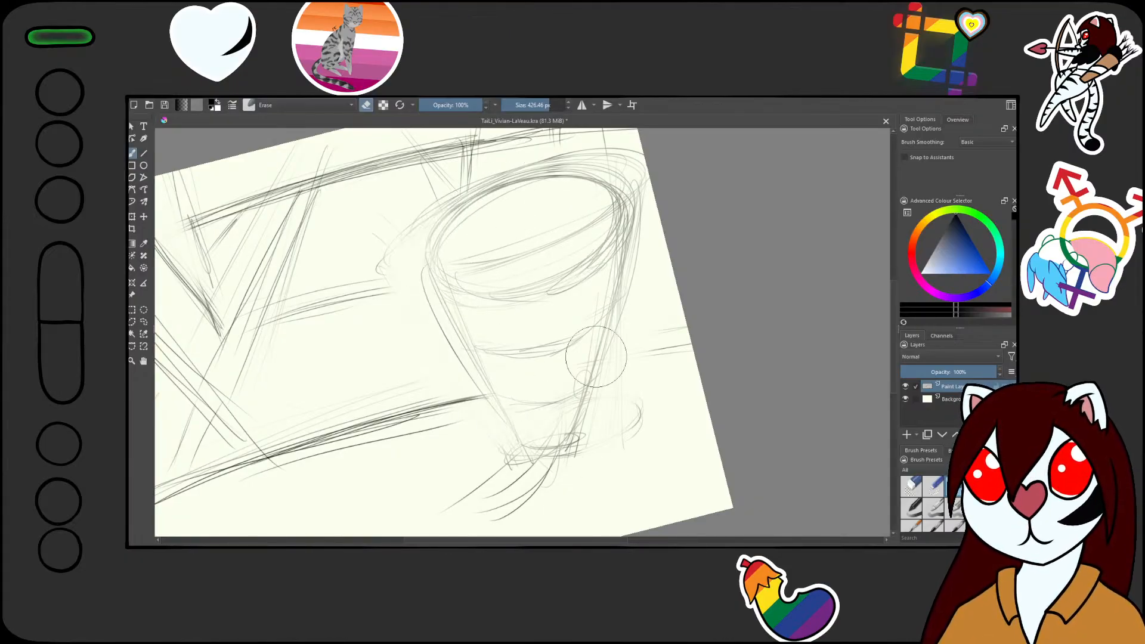
left_click_drag(629, 223, 471, 212)
- Draw a dark circle for the head inside the faded cup opening, with a short stroke at its lower left
key("slash")
left_click_drag(557, 202, 608, 205)
mouse_move(614, 206)
left_mouse_down()
mouse_move(620, 256)
mouse_move(632, 186)
mouse_move(601, 194)
left_mouse_up()
mouse_move(599, 253)
left_mouse_down()
mouse_move(602, 221)
mouse_move(569, 263)
left_mouse_up()
left_click_drag(617, 186, 578, 266)
mouse_move(602, 188)
left_mouse_down()
mouse_move(564, 243)
mouse_move(642, 241)
mouse_move(631, 196)
mouse_move(590, 274)
mouse_move(620, 189)
left_mouse_up()
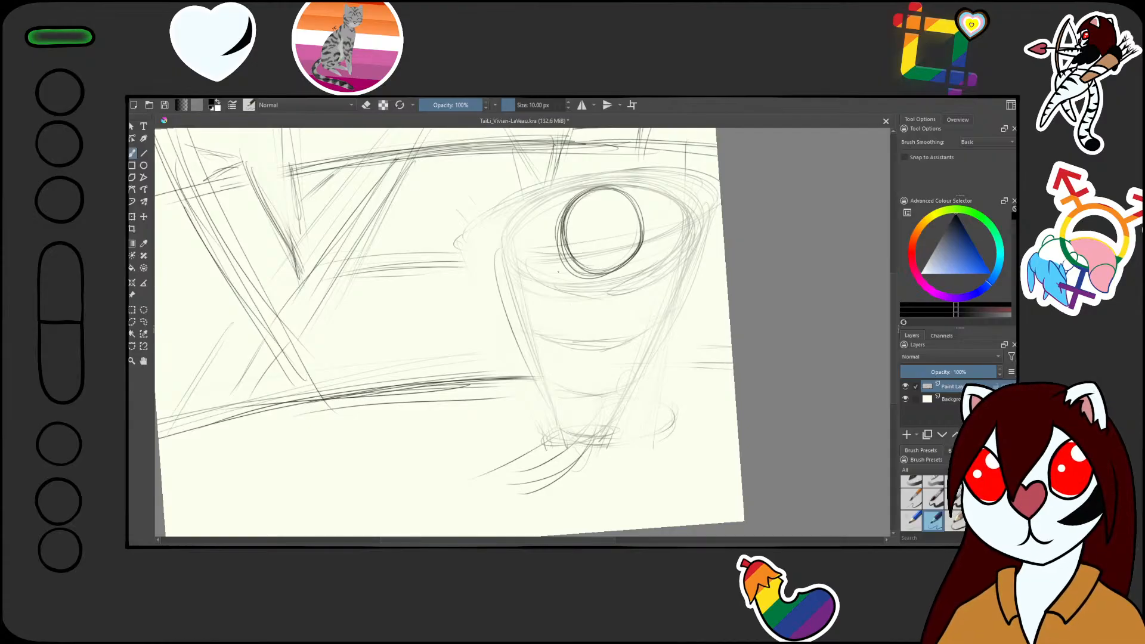
left_click_drag(561, 268, 548, 270)
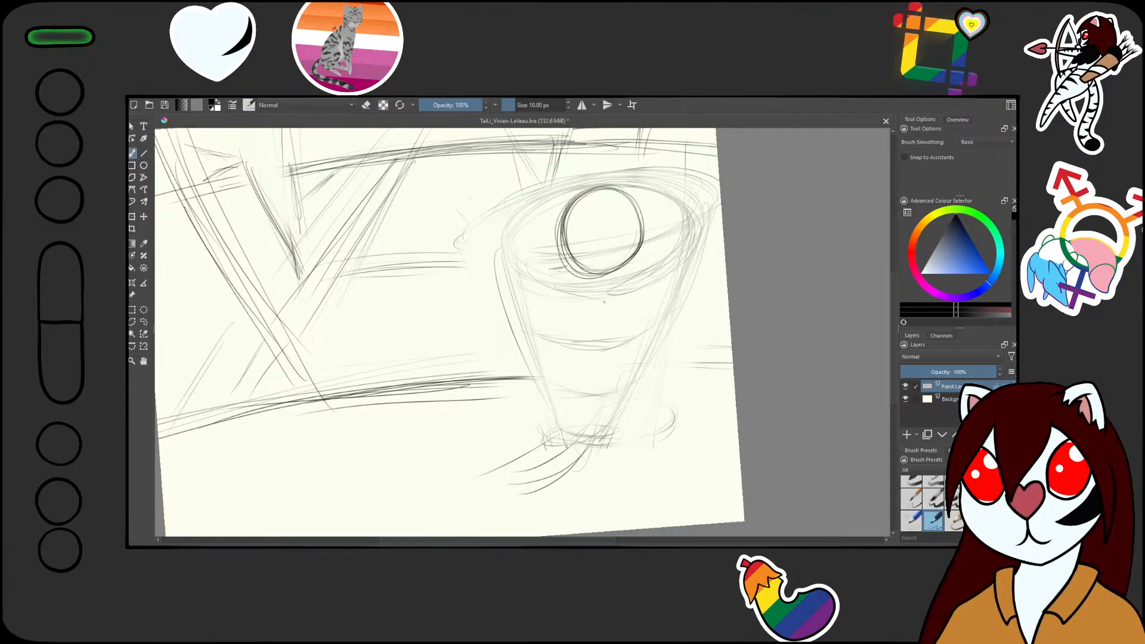
- Sketch and darken a curved spine line from the head circle down to the base of the faded cup form
mouse_move(605, 304)
left_mouse_down()
mouse_move(595, 347)
mouse_move(618, 263)
left_mouse_up()
mouse_move(599, 335)
left_mouse_down()
mouse_move(617, 290)
mouse_move(609, 263)
mouse_move(590, 348)
left_mouse_up()
left_click_drag(618, 274, 578, 363)
left_click_drag(607, 314, 582, 425)
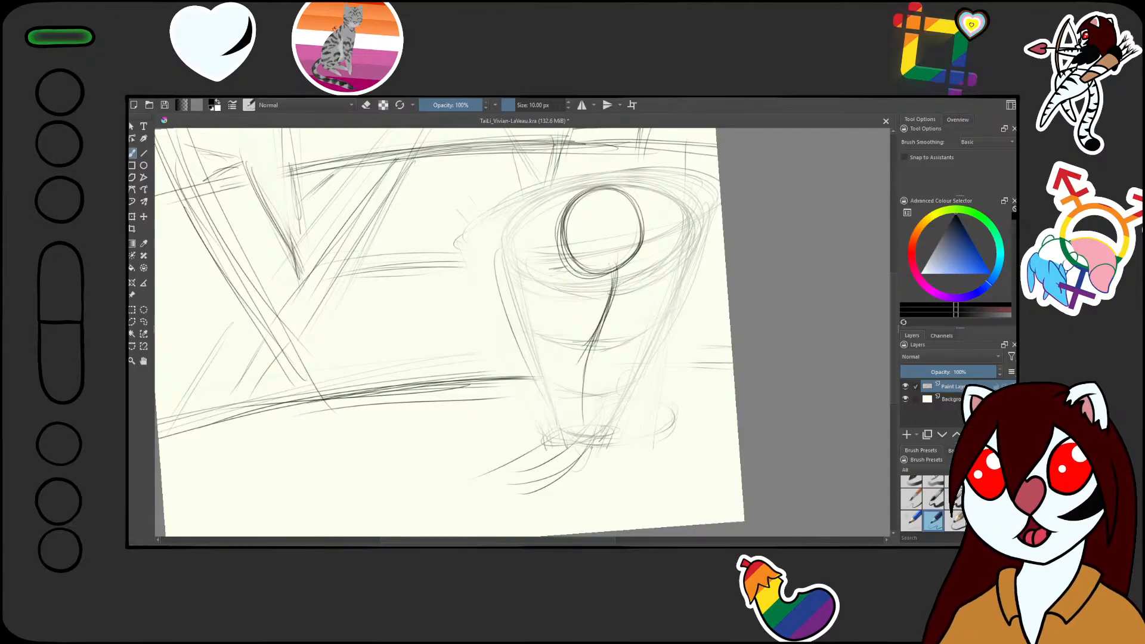
mouse_move(590, 352)
left_mouse_down()
mouse_move(582, 444)
mouse_move(587, 416)
left_mouse_up()
left_click_drag(604, 323, 580, 416)
left_click_drag(611, 277, 590, 362)
left_click_drag(601, 311, 586, 392)
- Add straight guidelines on both sides of the spine, tapering towards the base to block in the body
left_click_drag(548, 292, 581, 409)
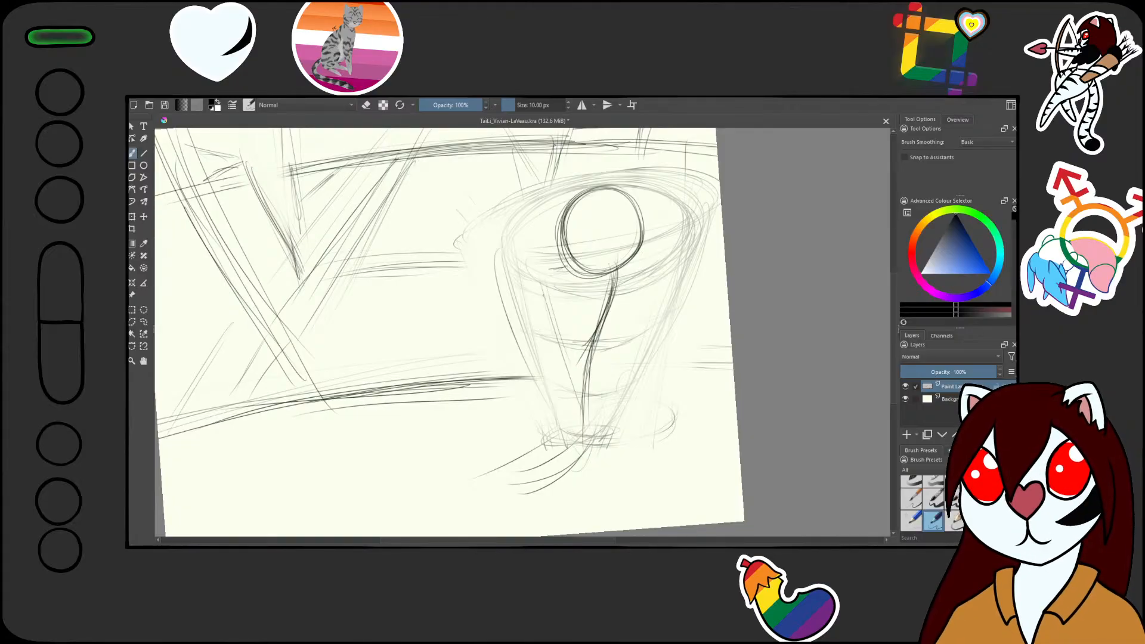
left_click_drag(549, 312, 586, 444)
left_click_drag(550, 321, 575, 393)
mouse_move(643, 270)
left_mouse_down()
mouse_move(587, 432)
mouse_move(597, 397)
left_mouse_up()
- Redraw the head circle slightly larger and darker around the previous one
left_click_drag(605, 225, 602, 304)
mouse_move(574, 269)
left_mouse_down()
mouse_move(556, 304)
mouse_move(632, 322)
mouse_move(597, 355)
mouse_move(570, 337)
mouse_move(637, 334)
mouse_move(580, 299)
mouse_move(585, 320)
mouse_move(566, 345)
left_mouse_up()
key("e")
key("e")
mouse_move(602, 250)
left_mouse_down()
mouse_move(594, 351)
mouse_move(596, 250)
mouse_move(635, 259)
left_mouse_up()
mouse_move(595, 244)
left_mouse_down()
mouse_move(643, 278)
mouse_move(637, 340)
mouse_move(554, 298)
mouse_move(545, 343)
mouse_move(540, 289)
mouse_move(560, 245)
left_mouse_up()
mouse_move(546, 290)
left_mouse_down()
mouse_move(584, 249)
mouse_move(611, 244)
left_mouse_up()
mouse_move(559, 252)
left_mouse_down()
mouse_move(615, 241)
mouse_move(650, 291)
mouse_move(627, 341)
left_mouse_up()
- Sketch the slanted shoulder line and top edges of a boxy torso under the head
mouse_move(546, 349)
left_mouse_down()
mouse_move(561, 347)
mouse_move(577, 369)
mouse_move(609, 348)
mouse_move(606, 365)
mouse_move(584, 370)
mouse_move(621, 359)
mouse_move(613, 366)
left_mouse_up()
mouse_move(618, 363)
left_mouse_down()
mouse_move(544, 369)
mouse_move(545, 383)
left_mouse_up()
mouse_move(665, 330)
left_mouse_down()
mouse_move(634, 334)
mouse_move(668, 343)
mouse_move(614, 366)
left_mouse_up()
left_click_drag(667, 343, 580, 371)
left_click_drag(646, 351, 589, 377)
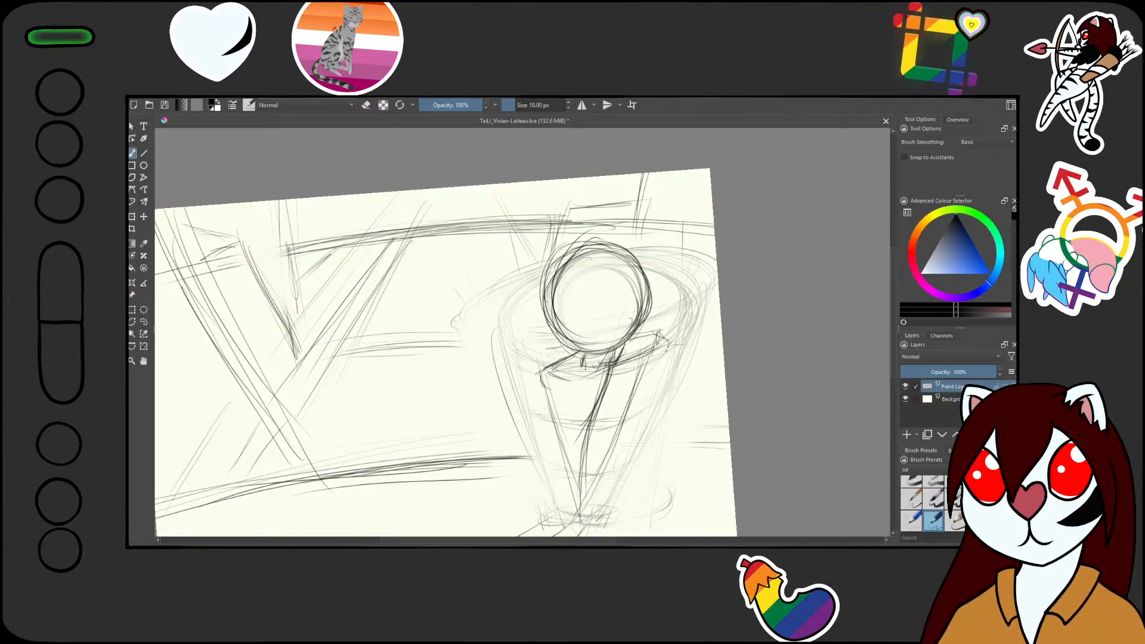
- Block in the torso's tapering sides, front corner edge and angled lower edge
mouse_move(666, 346)
left_mouse_down()
mouse_move(618, 408)
mouse_move(634, 411)
mouse_move(617, 411)
left_mouse_up()
mouse_move(544, 374)
left_mouse_down()
mouse_move(552, 417)
mouse_move(569, 409)
mouse_move(553, 393)
mouse_move(557, 412)
mouse_move(588, 426)
left_mouse_up()
left_click_drag(644, 387, 623, 422)
left_click_drag(623, 419, 555, 427)
mouse_move(570, 377)
left_mouse_down()
mouse_move(576, 437)
mouse_move(569, 419)
mouse_move(575, 436)
mouse_move(623, 425)
left_mouse_up()
left_click_drag(667, 345, 623, 414)
left_click_drag(647, 370, 627, 411)
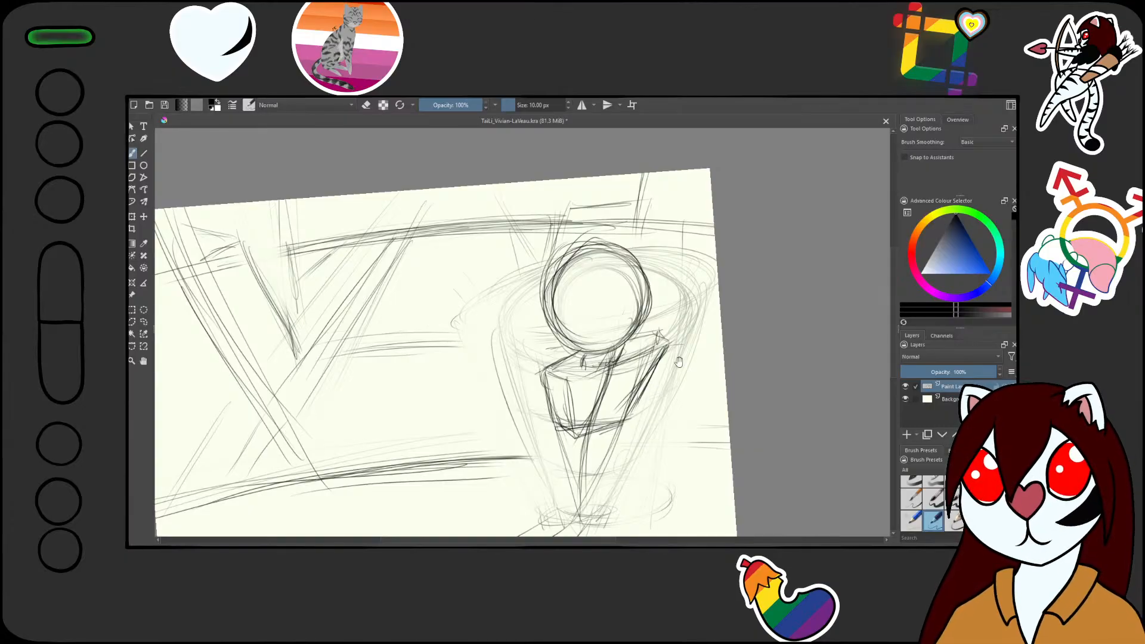
- Darken the torso's right side, erase its overshooting shoulder corner and redraw the top edges as a narrower plane
mouse_move(679, 362)
left_mouse_down()
mouse_move(690, 271)
mouse_move(622, 358)
mouse_move(610, 296)
mouse_move(604, 310)
left_mouse_up()
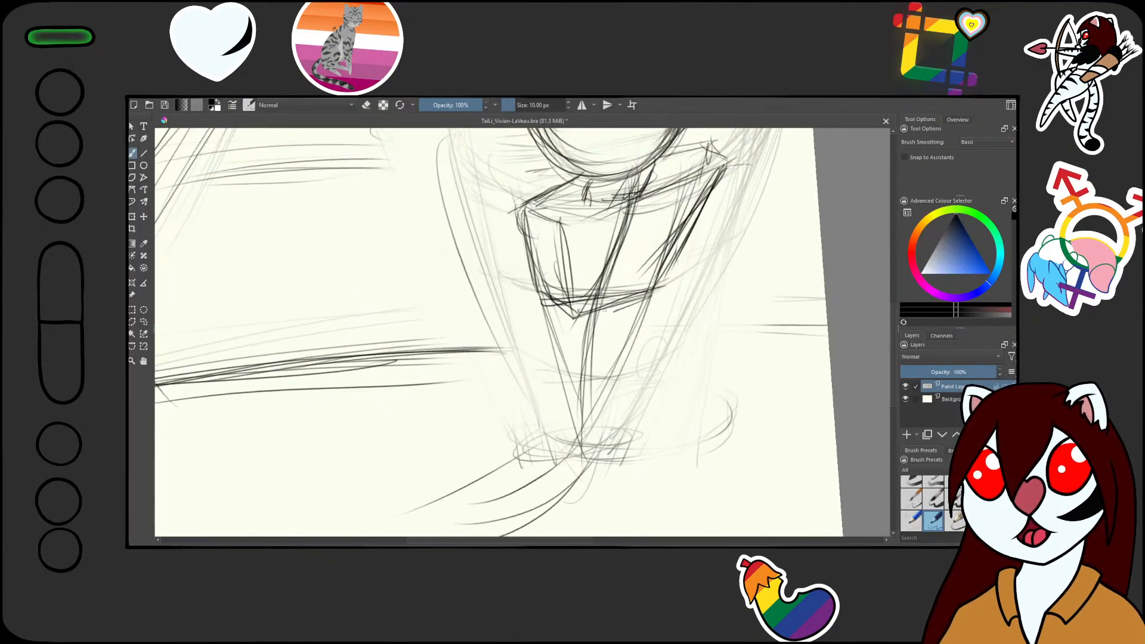
left_click_drag(685, 191, 677, 255)
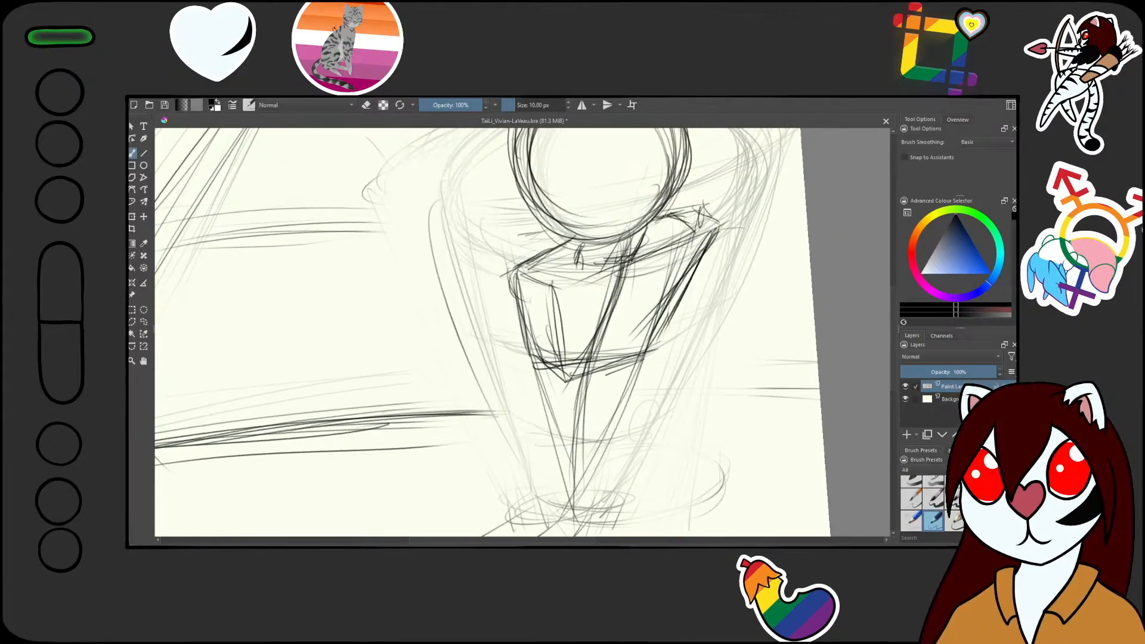
left_click_drag(703, 226, 631, 362)
left_click_drag(705, 235, 631, 366)
key("slash")
mouse_move(713, 217)
left_mouse_down()
mouse_move(741, 276)
mouse_move(708, 239)
mouse_move(671, 329)
left_mouse_up()
key("slash")
mouse_move(668, 215)
left_mouse_down()
mouse_move(703, 234)
mouse_move(695, 240)
left_mouse_up()
mouse_move(695, 237)
left_mouse_down()
mouse_move(640, 361)
mouse_move(653, 338)
mouse_move(582, 274)
mouse_move(556, 293)
left_mouse_up()
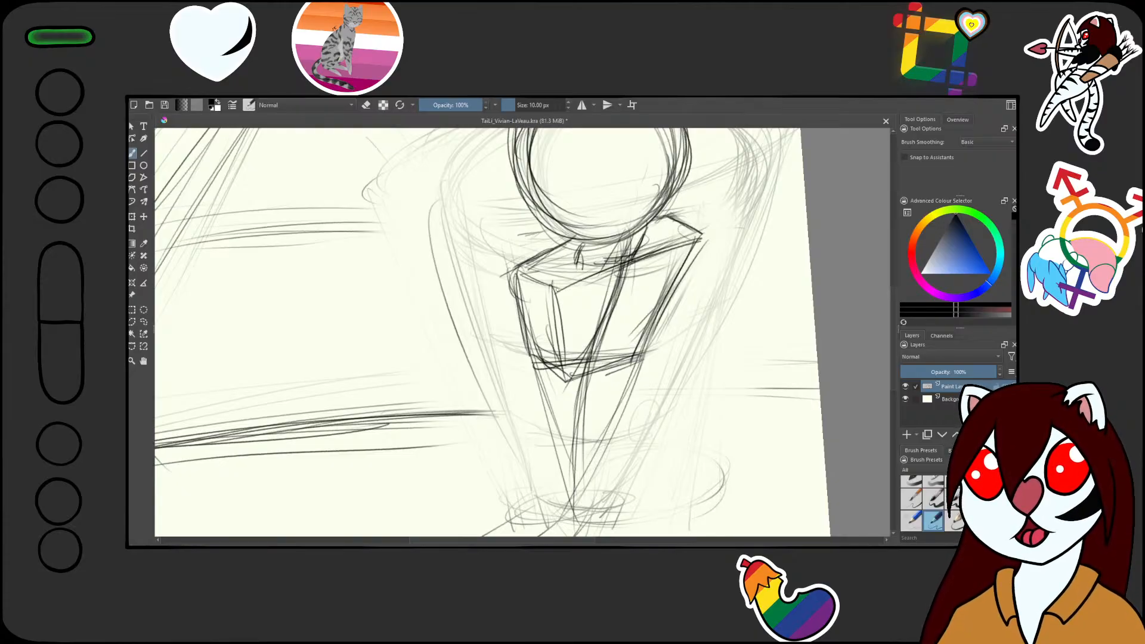
- Sketch a narrow angled hip block directly below the torso
scroll(613, 374, "down", 5)
scroll(616, 365, "up", 4)
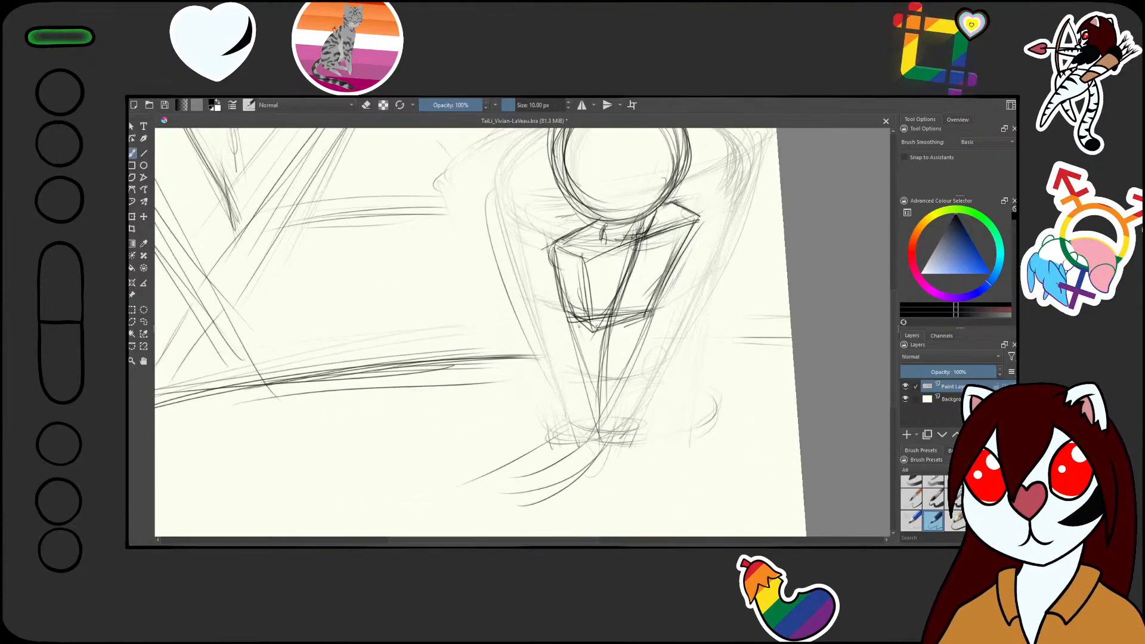
mouse_move(578, 326)
left_mouse_down()
mouse_move(581, 356)
mouse_move(630, 331)
mouse_move(573, 343)
left_mouse_up()
mouse_move(585, 326)
left_mouse_down()
mouse_move(571, 330)
mouse_move(572, 353)
left_mouse_up()
left_click_drag(651, 325, 630, 358)
- Draw leg lines from both sides of the hip block down to the base
mouse_move(634, 351)
left_mouse_down()
mouse_move(586, 353)
mouse_move(601, 358)
mouse_move(598, 412)
left_mouse_up()
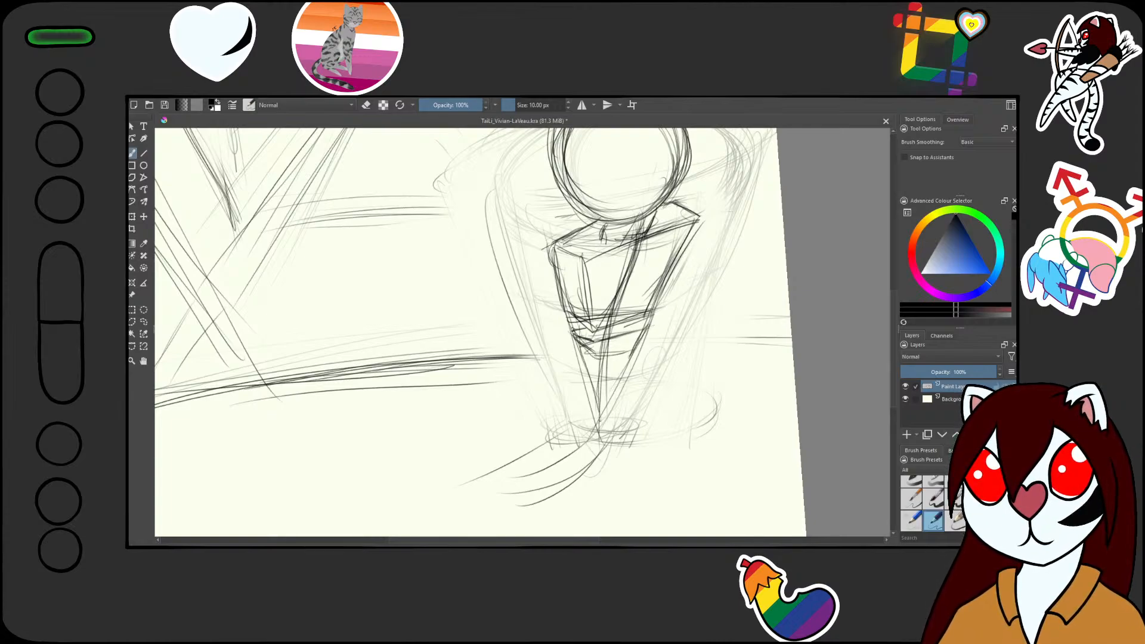
left_click_drag(579, 340, 604, 434)
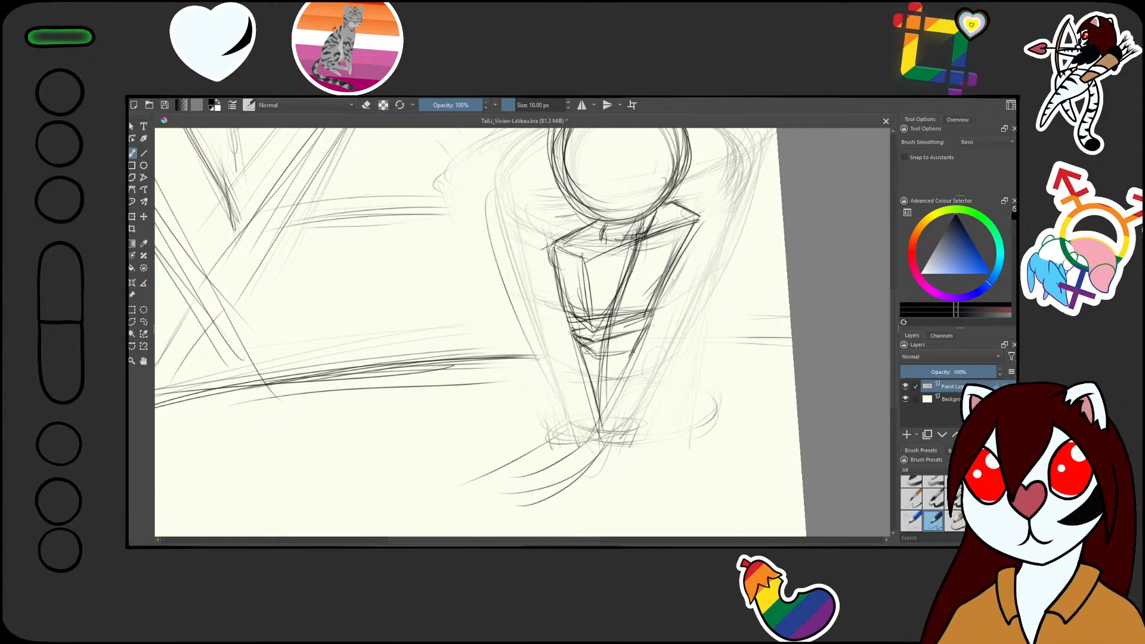
mouse_move(632, 352)
left_mouse_down()
mouse_move(655, 451)
mouse_move(650, 434)
left_mouse_up()
left_click_drag(588, 358, 613, 454)
left_click_drag(631, 373, 644, 449)
left_click_drag(642, 369, 664, 270)
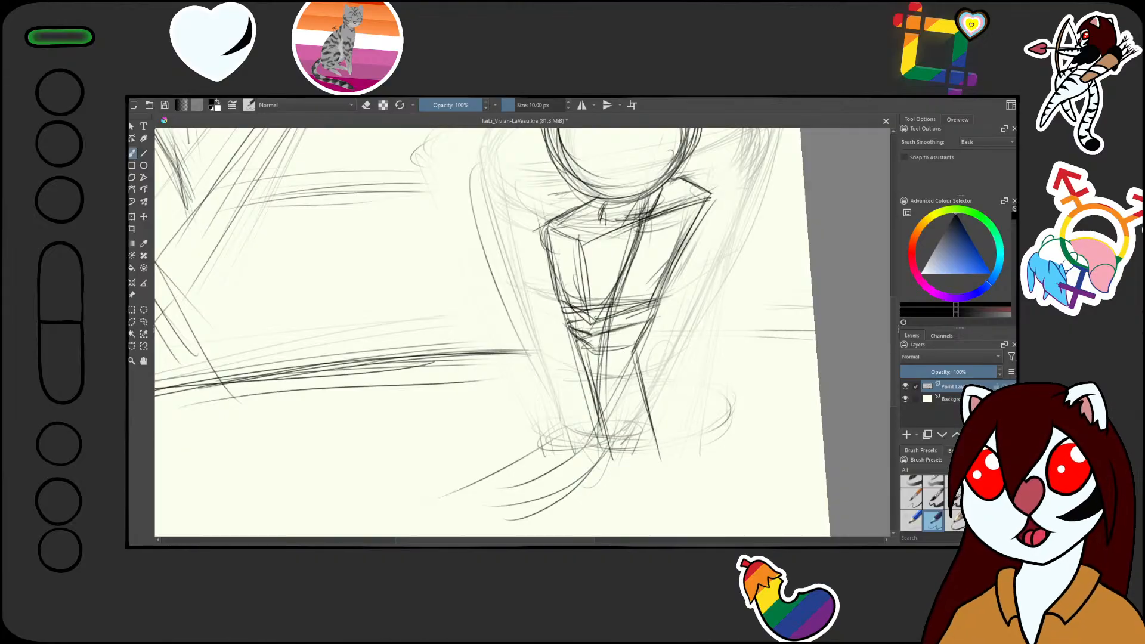
- Draw oval shoulder shapes at the left and right upper corners of the torso
scroll(621, 257, "down", 4)
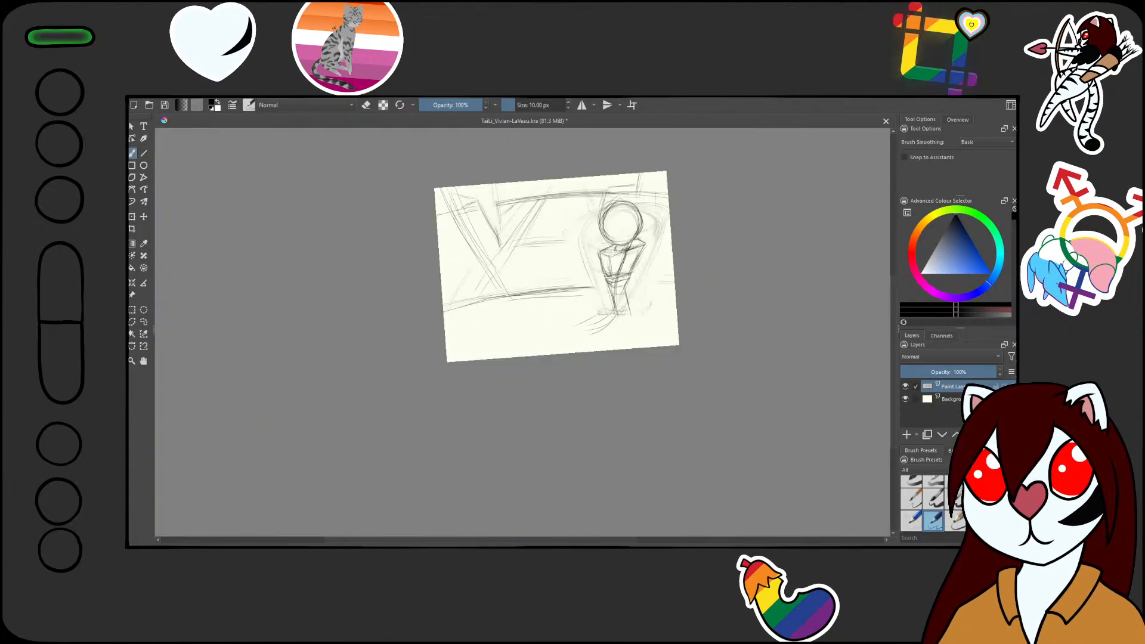
scroll(626, 244, "up", 2)
scroll(512, 363, "up", 1)
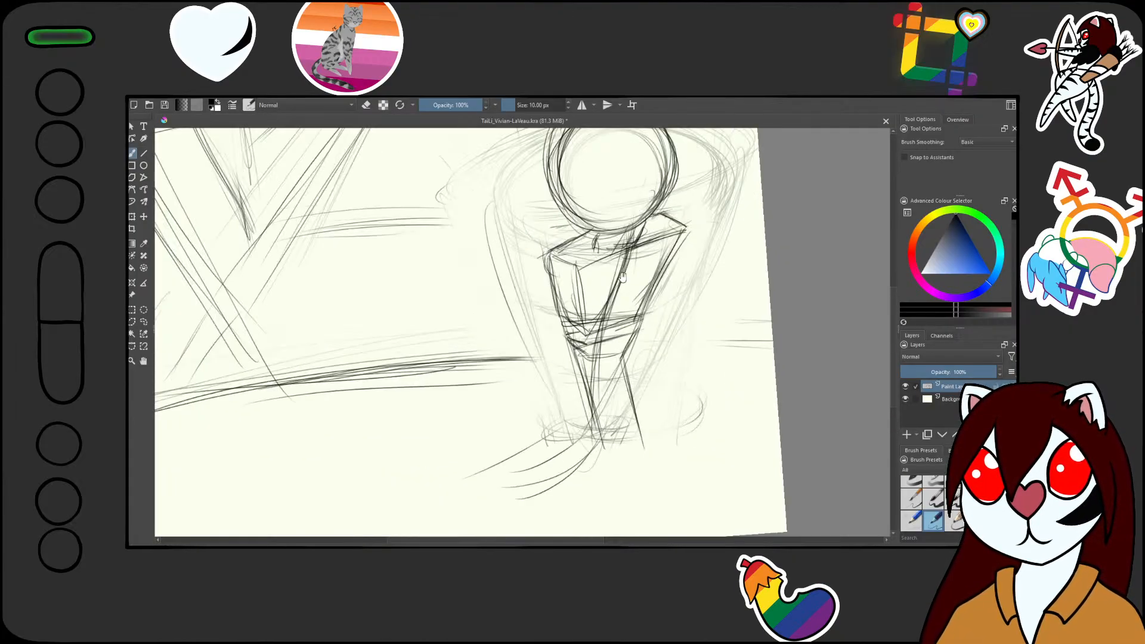
scroll(512, 363, "down", 3)
scroll(513, 334, "up", 3)
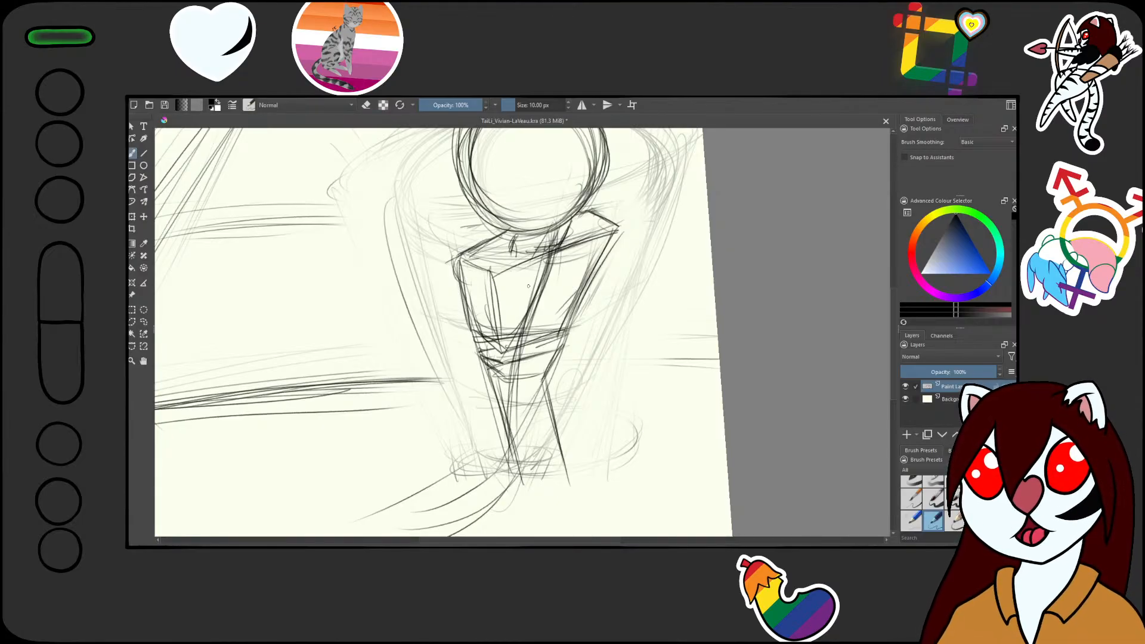
scroll(523, 380, "up", 3)
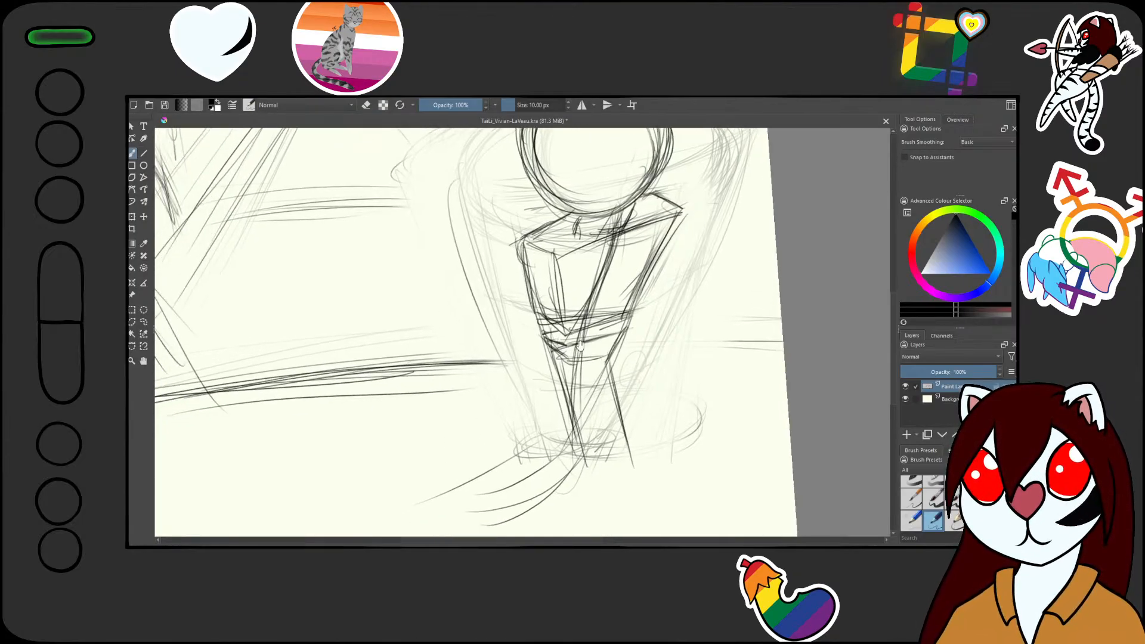
mouse_move(513, 209)
left_mouse_down()
mouse_move(560, 251)
mouse_move(507, 263)
mouse_move(564, 208)
mouse_move(508, 280)
mouse_move(514, 300)
left_mouse_up()
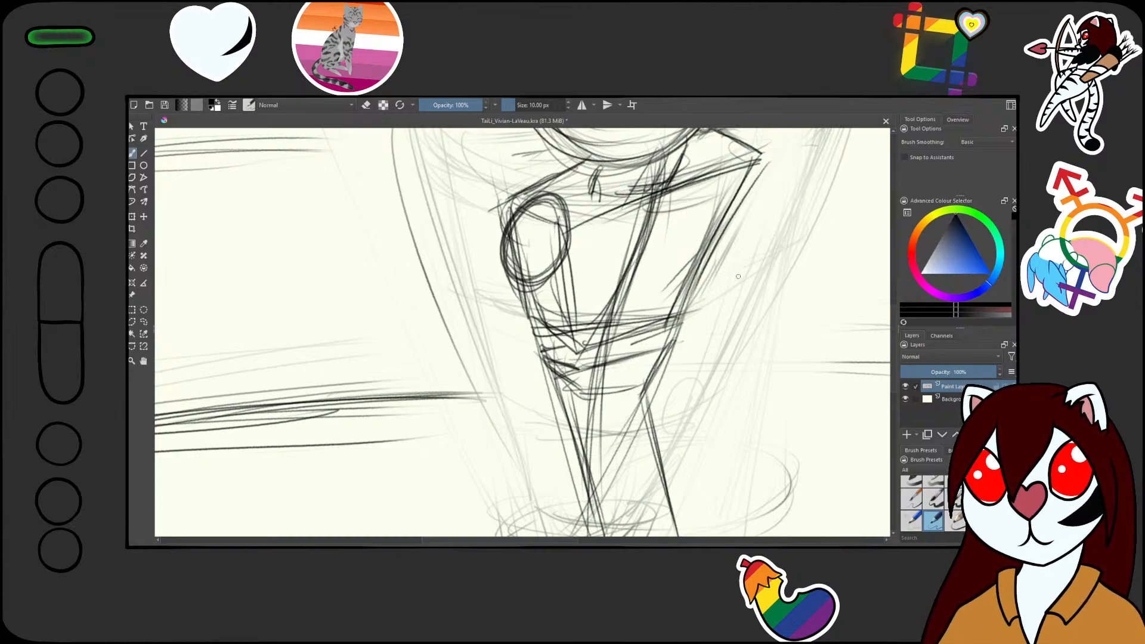
left_click_drag(633, 181, 665, 262)
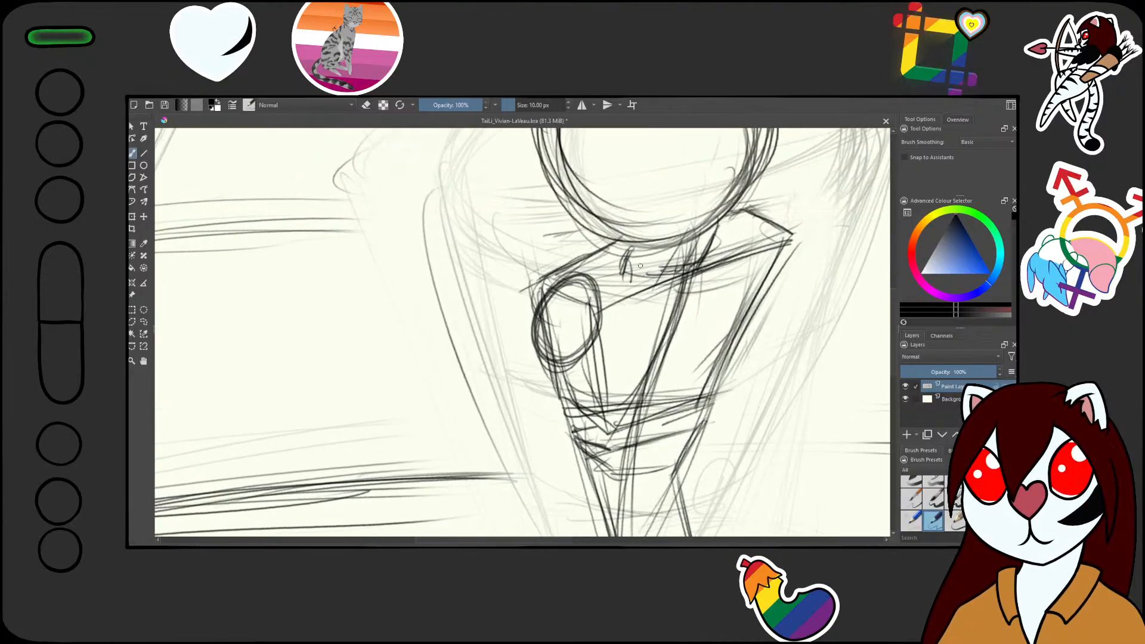
mouse_move(742, 227)
left_mouse_down()
mouse_move(716, 272)
mouse_move(772, 232)
mouse_move(752, 263)
mouse_move(749, 352)
mouse_move(746, 233)
left_mouse_up()
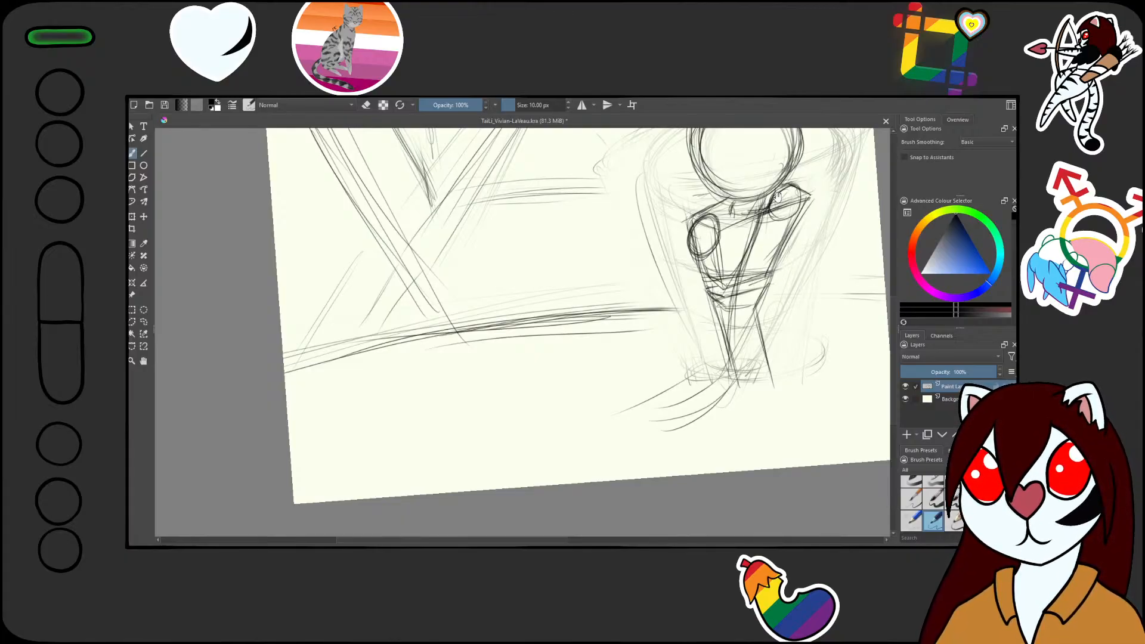
- Sketch the bent left-side arm extending outward from its shoulder oval, with a rounded elbow and a raised forearm
left_click_drag(678, 266, 680, 328)
mouse_move(683, 281)
left_mouse_down()
mouse_move(563, 319)
mouse_move(584, 199)
left_mouse_up()
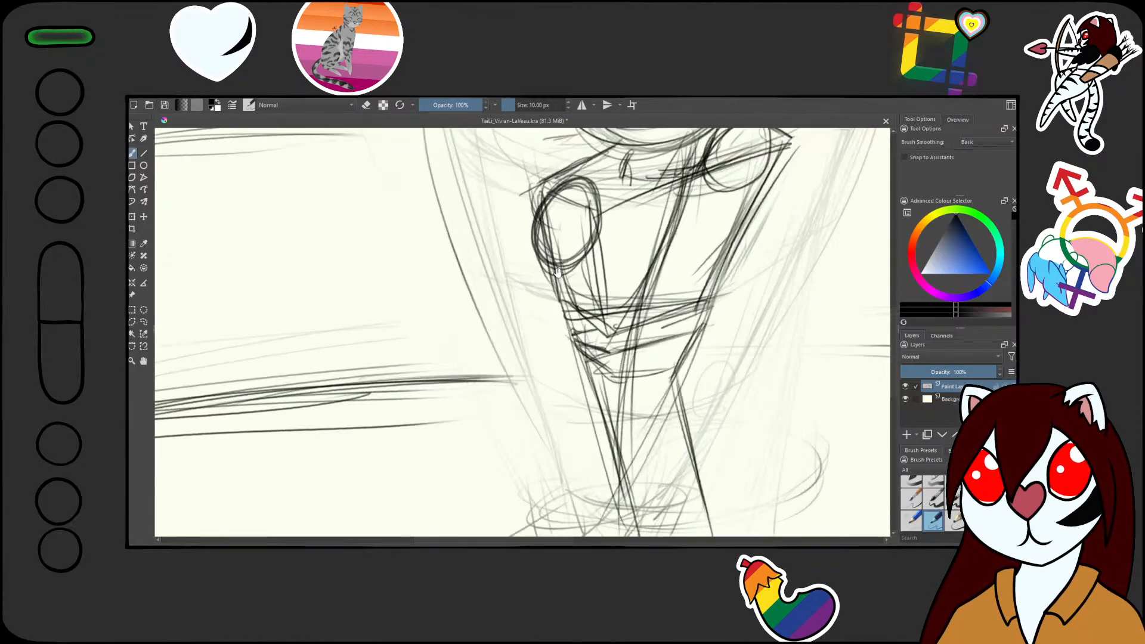
left_click_drag(584, 259, 528, 316)
left_click_drag(591, 248, 509, 328)
left_click_drag(534, 216, 489, 323)
left_click_drag(525, 240, 501, 326)
mouse_move(506, 285)
left_mouse_down()
mouse_move(496, 322)
mouse_move(528, 316)
left_mouse_up()
left_click_drag(504, 254, 483, 304)
mouse_move(510, 250)
left_mouse_down()
mouse_move(486, 311)
mouse_move(501, 260)
left_mouse_up()
left_click_drag(504, 256, 488, 327)
mouse_move(507, 242)
left_mouse_down()
mouse_move(489, 309)
mouse_move(497, 322)
left_mouse_up()
mouse_move(512, 247)
left_mouse_down()
mouse_move(494, 271)
mouse_move(510, 246)
mouse_move(486, 265)
mouse_move(487, 247)
mouse_move(519, 239)
mouse_move(518, 250)
mouse_move(489, 241)
mouse_move(483, 256)
left_mouse_up()
mouse_move(499, 216)
left_mouse_down()
mouse_move(486, 260)
mouse_move(480, 242)
mouse_move(520, 244)
mouse_move(484, 240)
mouse_move(480, 260)
mouse_move(474, 245)
left_mouse_up()
left_click_drag(616, 230, 610, 241)
- Rough in the hand and fingers at the end of the raised forearm
scroll(408, 285, "up", 5)
mouse_move(429, 245)
left_mouse_down()
mouse_move(393, 262)
mouse_move(386, 293)
mouse_move(389, 307)
mouse_move(402, 290)
mouse_move(428, 296)
left_mouse_up()
left_click_drag(391, 306, 437, 288)
left_click_drag(448, 241, 441, 283)
left_click_drag(446, 269, 436, 295)
mouse_move(581, 214)
left_mouse_down()
mouse_move(631, 259)
mouse_move(626, 442)
left_mouse_up()
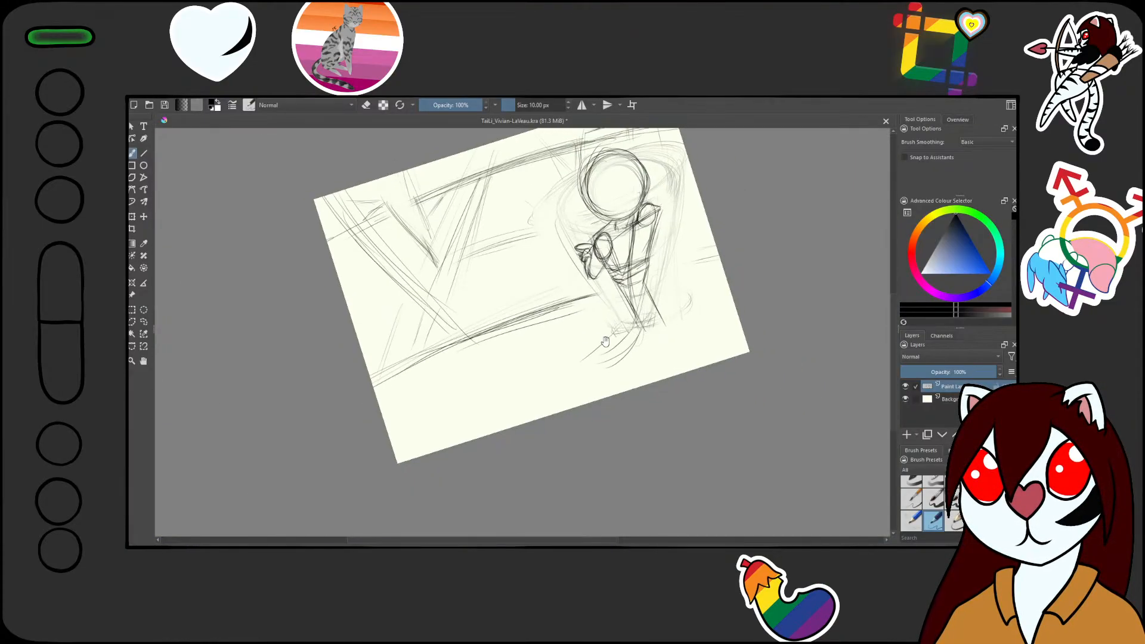
mouse_move(607, 245)
left_mouse_down()
mouse_move(641, 269)
mouse_move(588, 265)
mouse_move(587, 203)
mouse_move(600, 265)
left_mouse_up()
left_click_drag(645, 231, 602, 319)
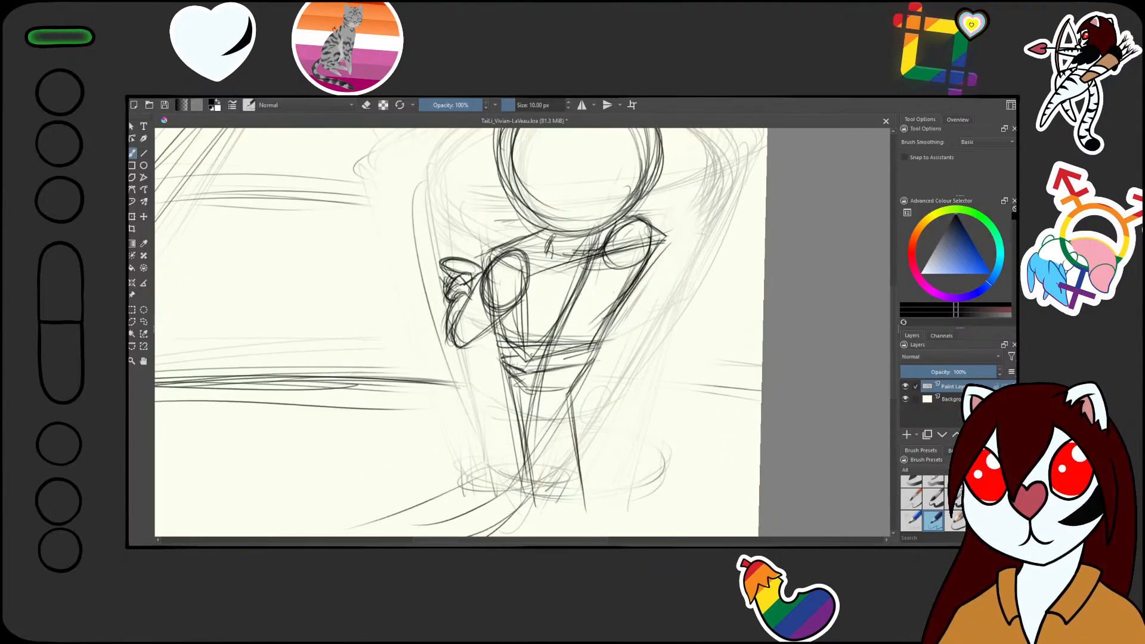
- Round off the torso's right side and lower edge with curved strokes
left_click_drag(642, 272, 558, 346)
left_click_drag(496, 320, 522, 343)
mouse_move(495, 321)
left_mouse_down()
mouse_move(507, 336)
mouse_move(556, 346)
mouse_move(598, 325)
mouse_move(580, 334)
left_mouse_up()
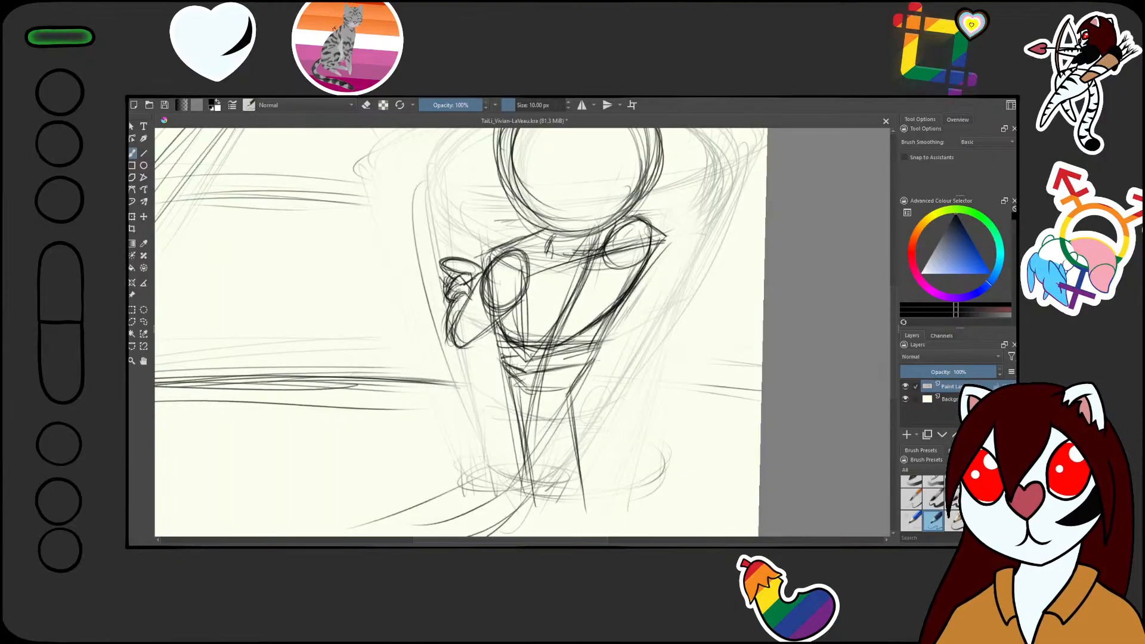
- Redraw the torso's centre line as a curve running down into the hips and darken the rounded lower edge
left_click_drag(597, 247, 558, 328)
left_click_drag(591, 275, 556, 337)
left_click_drag(582, 298, 555, 369)
left_click_drag(561, 337, 551, 364)
left_click_drag(563, 321, 549, 363)
left_click_drag(507, 321, 528, 347)
mouse_move(504, 316)
left_mouse_down()
mouse_move(523, 344)
mouse_move(553, 351)
mouse_move(595, 329)
left_mouse_up()
- Erase the dark guidelines below the torso around the hips and the tops of the legs
scroll(636, 266, "down", 5)
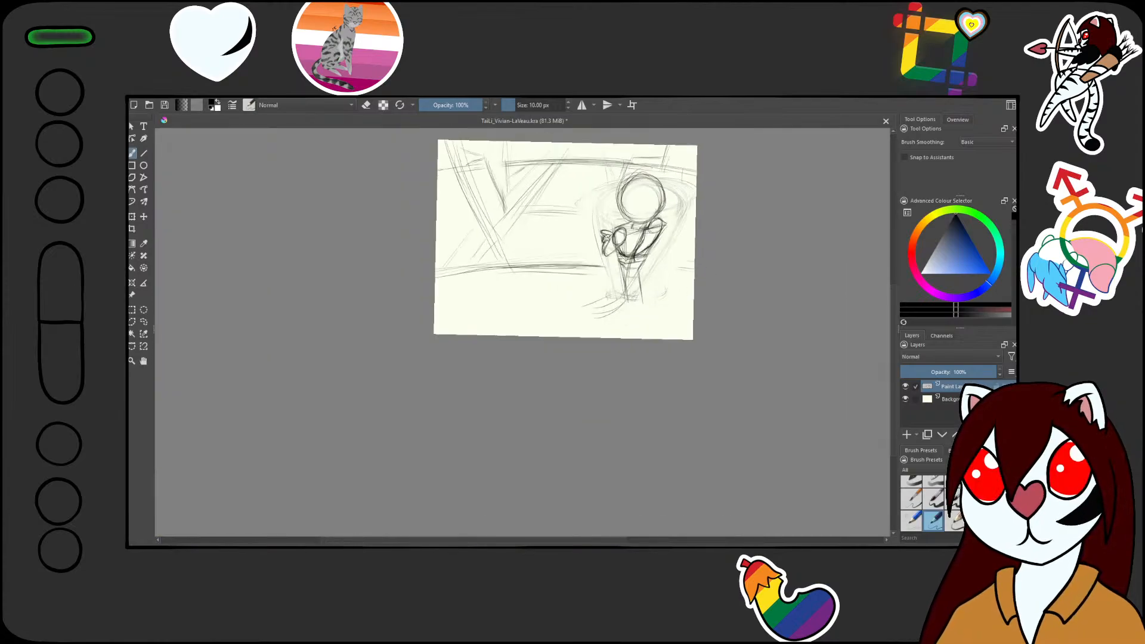
scroll(643, 257, "up", 4)
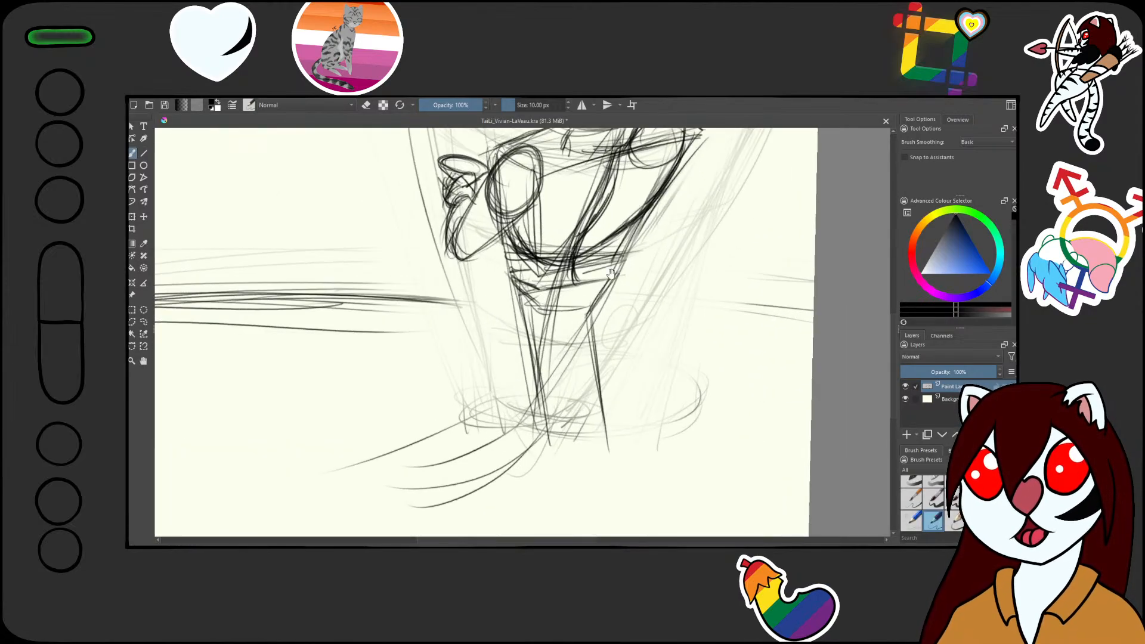
key("/")
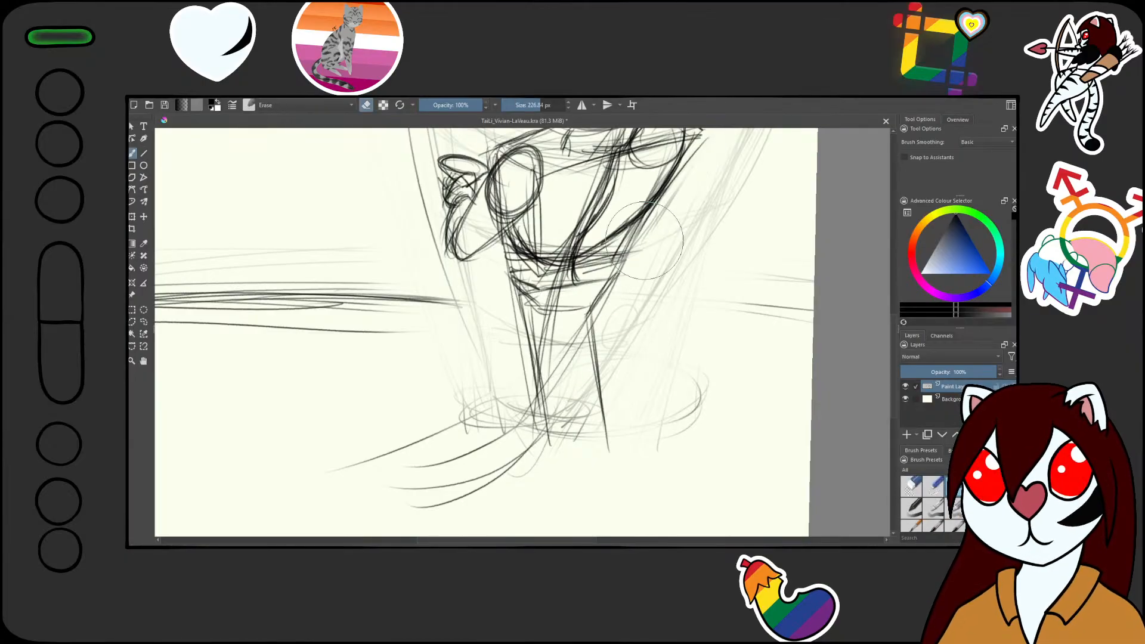
mouse_move(646, 239)
left_mouse_down()
mouse_move(566, 314)
mouse_move(524, 304)
mouse_move(538, 401)
mouse_move(555, 421)
mouse_move(579, 274)
mouse_move(602, 331)
mouse_move(600, 427)
mouse_move(570, 328)
mouse_move(531, 341)
mouse_move(555, 388)
mouse_move(566, 297)
mouse_move(539, 307)
mouse_move(575, 363)
mouse_move(718, 272)
mouse_move(593, 312)
left_mouse_up()
key("/")
- Clean up the torso's right side and redraw the inner edge of the right-side arm as a dark curve
scroll(590, 335, "down", 3)
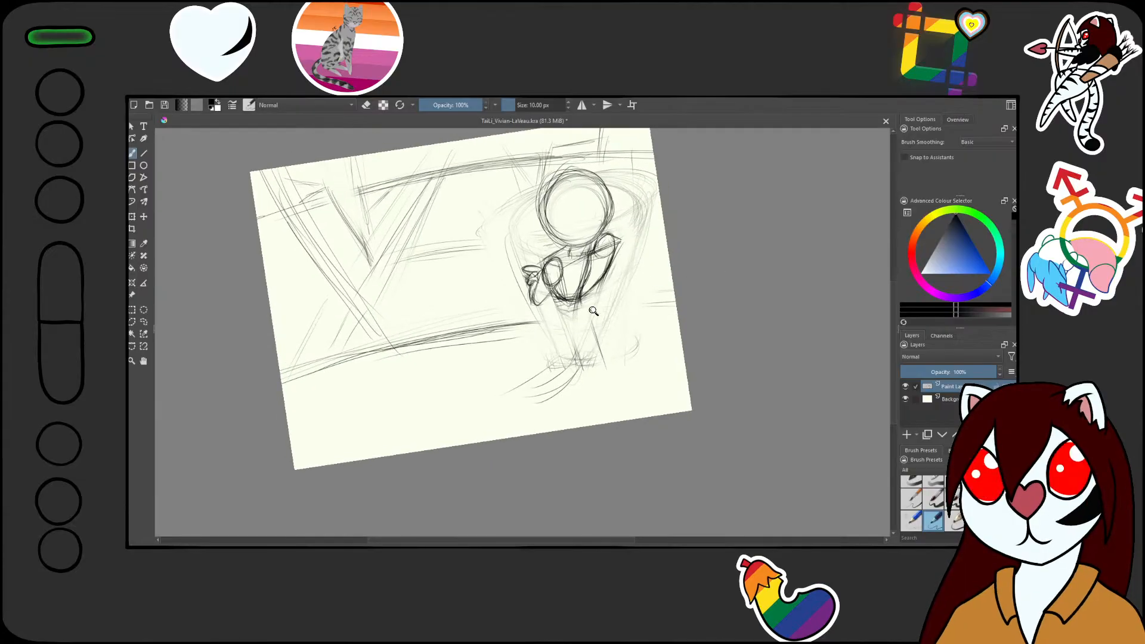
scroll(588, 314, "up", 3)
key("/")
mouse_move(605, 173)
left_mouse_down()
mouse_move(582, 238)
mouse_move(599, 185)
left_mouse_up()
key("/")
left_click_drag(611, 140, 593, 236)
left_click_drag(614, 170, 578, 268)
left_click_drag(593, 239, 594, 277)
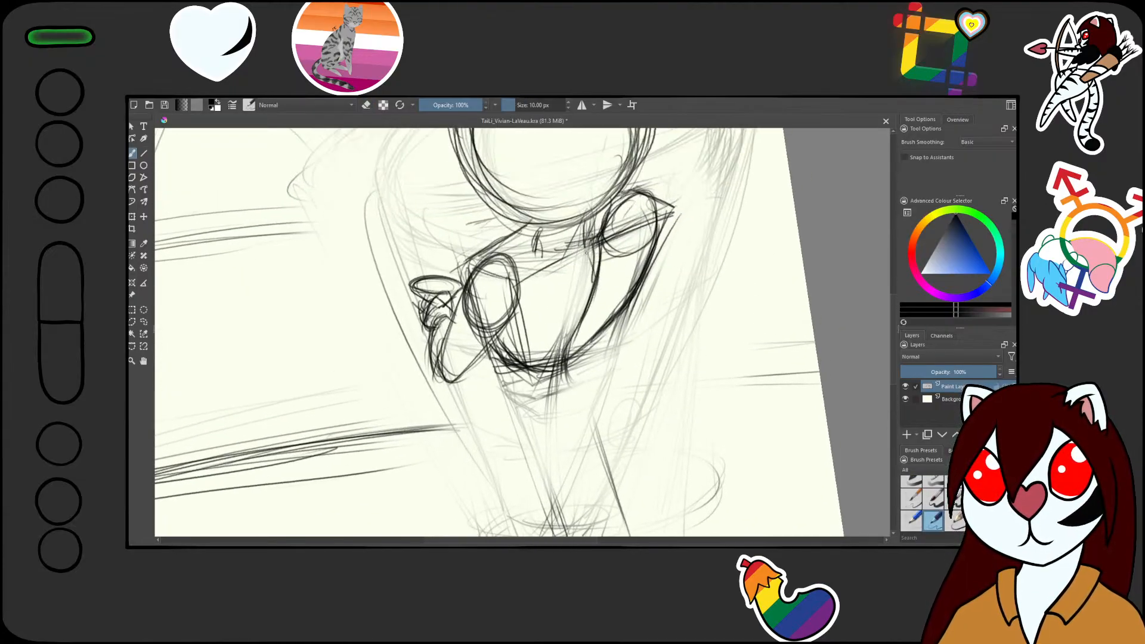
mouse_move(584, 214)
left_mouse_down()
mouse_move(599, 292)
mouse_move(575, 331)
mouse_move(598, 262)
left_mouse_up()
left_click_drag(597, 239, 568, 333)
- Erase the right-side shoulder oval and redraw the shoulder as a rounded outline running into the upper arm
mouse_move(633, 196)
left_mouse_down()
mouse_move(656, 214)
mouse_move(650, 265)
mouse_move(656, 206)
left_mouse_up()
mouse_move(656, 199)
left_mouse_down()
mouse_move(654, 220)
mouse_move(665, 179)
mouse_move(626, 222)
left_mouse_up()
key("e")
key("e")
left_click_drag(635, 189, 658, 214)
left_click_drag(651, 202, 657, 228)
left_click_drag(659, 209, 648, 271)
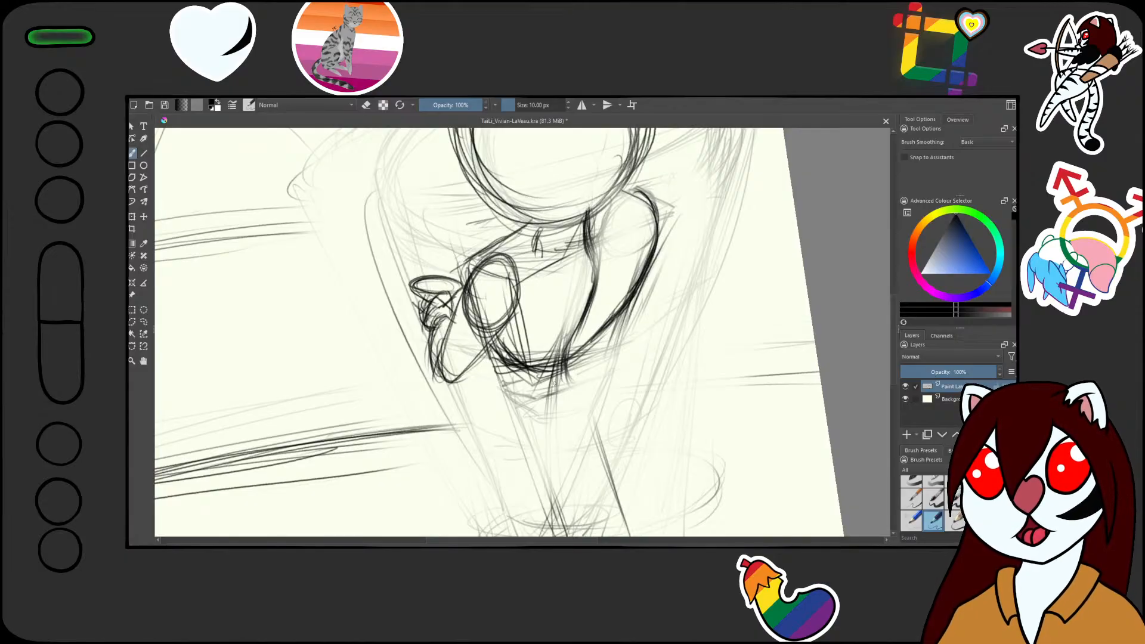
- Sketch the hips as a rounded bowl shape beneath the torso, with curved sides and a closed lower edge
scroll(553, 383, "up", 5)
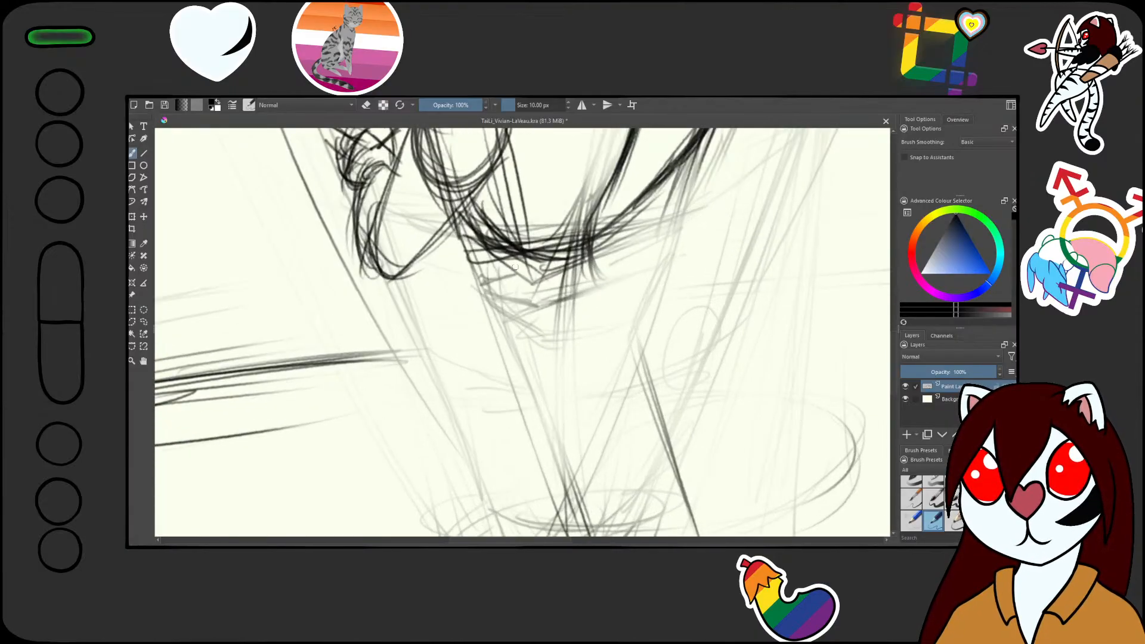
scroll(573, 346, "down", 5)
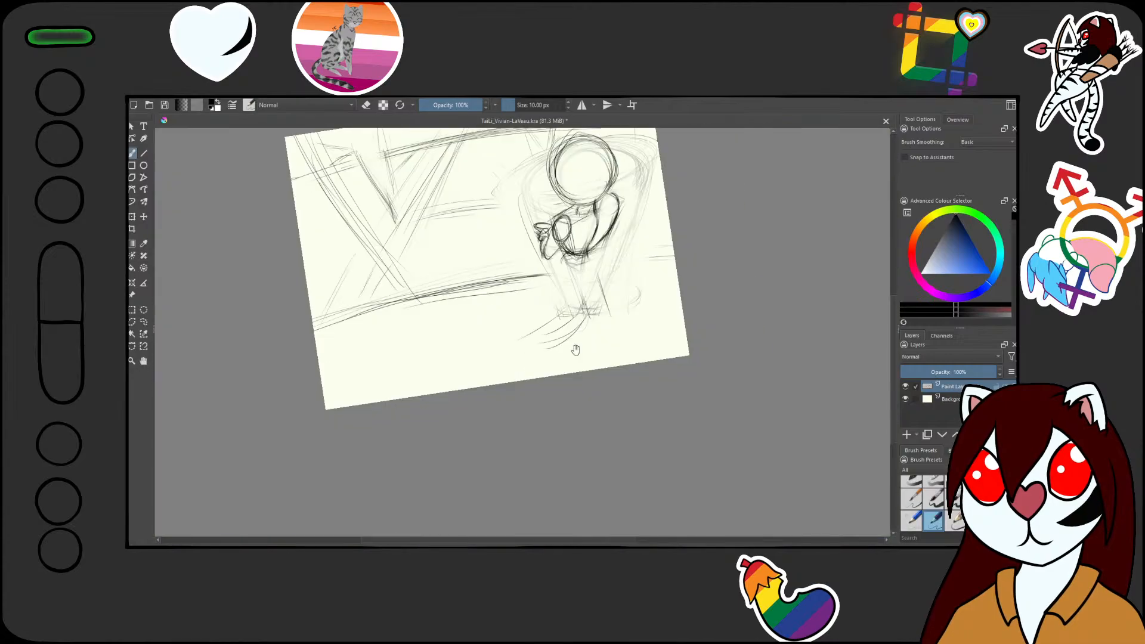
scroll(575, 350, "up", 8)
left_click_drag(493, 281, 466, 363)
left_click_drag(479, 313, 470, 347)
left_click_drag(616, 282, 596, 372)
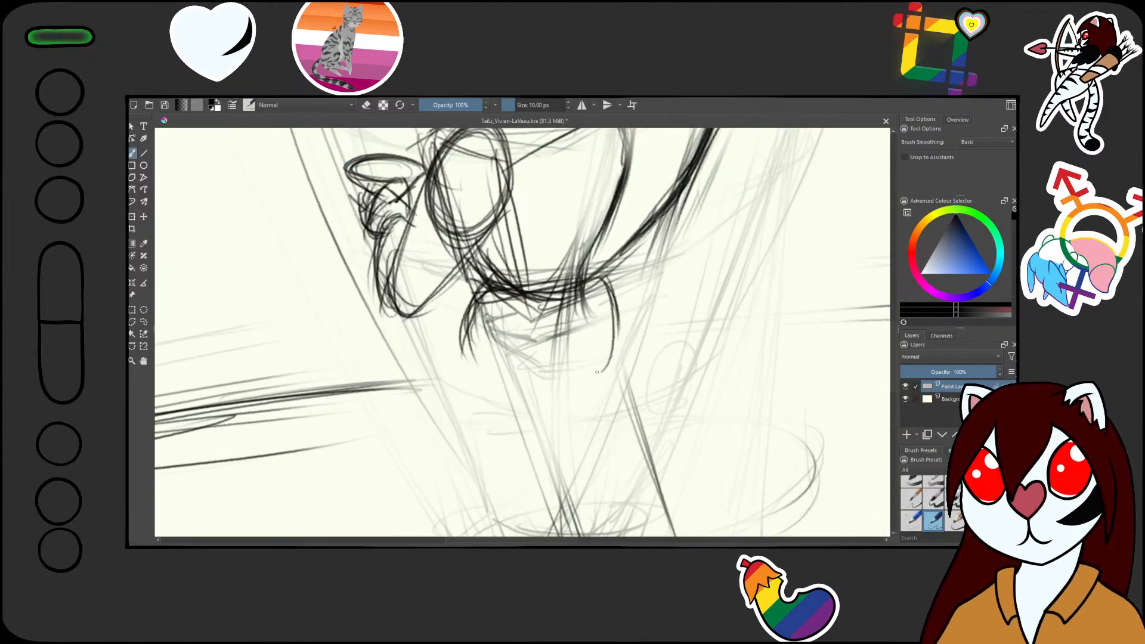
left_click_drag(487, 336, 465, 357)
mouse_move(476, 294)
left_mouse_down()
mouse_move(459, 353)
mouse_move(507, 382)
left_mouse_up()
mouse_move(462, 349)
left_mouse_down()
mouse_move(534, 389)
mouse_move(609, 369)
left_mouse_up()
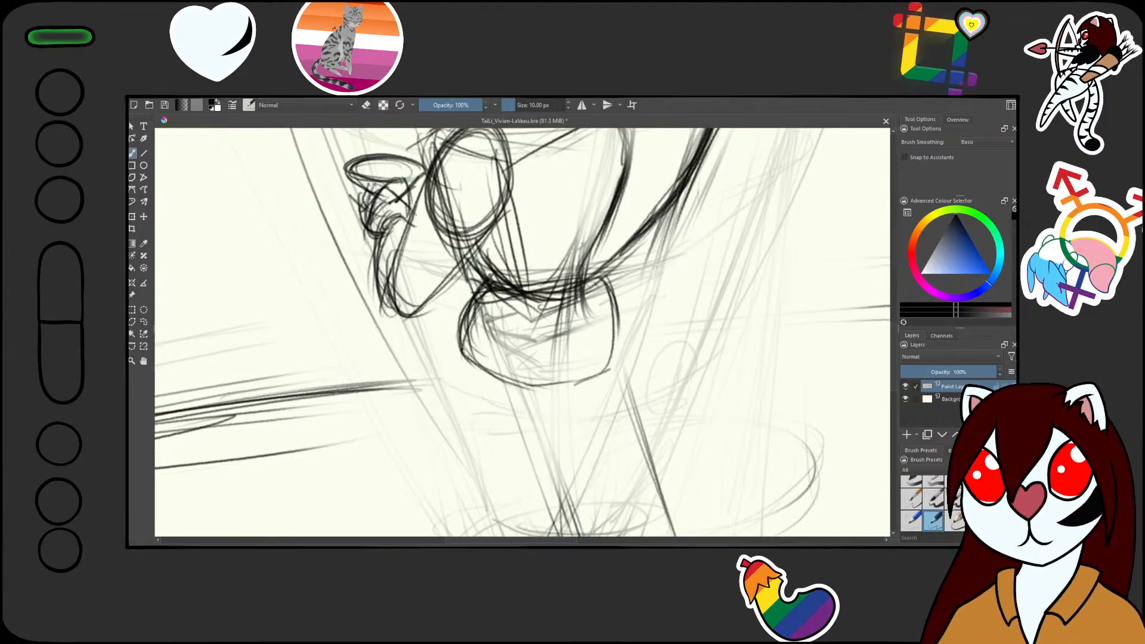
- Sketch two tapering legs spreading down from the hips, with inner and outer edges
left_click_drag(594, 278, 574, 384)
left_click_drag(542, 346, 565, 414)
left_click_drag(691, 268, 706, 318)
mouse_move(525, 401)
left_mouse_down()
mouse_move(522, 358)
mouse_move(607, 446)
left_mouse_up()
mouse_move(581, 334)
left_mouse_down()
mouse_move(607, 457)
mouse_move(555, 407)
mouse_move(595, 429)
mouse_move(609, 456)
left_mouse_up()
mouse_move(520, 309)
left_mouse_down()
mouse_move(513, 379)
mouse_move(539, 428)
left_mouse_up()
left_click_drag(539, 345, 558, 439)
- Erase the left-side shoulder oval and redraw the bent arm with a smooth shoulder and a darker underside
key("minus")
key("minus")
key("minus")
key("minus")
key("minus")
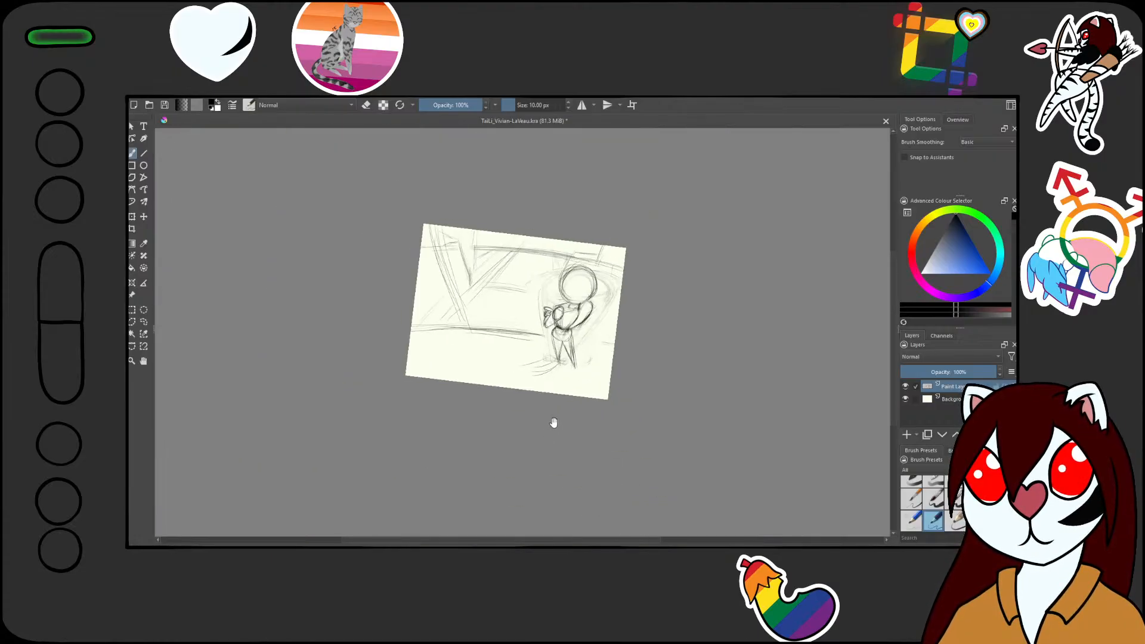
key("plus")
key("plus")
key("plus")
key("plus")
key("plus")
left_click_drag(597, 263, 588, 320)
left_click_drag(644, 316, 701, 245)
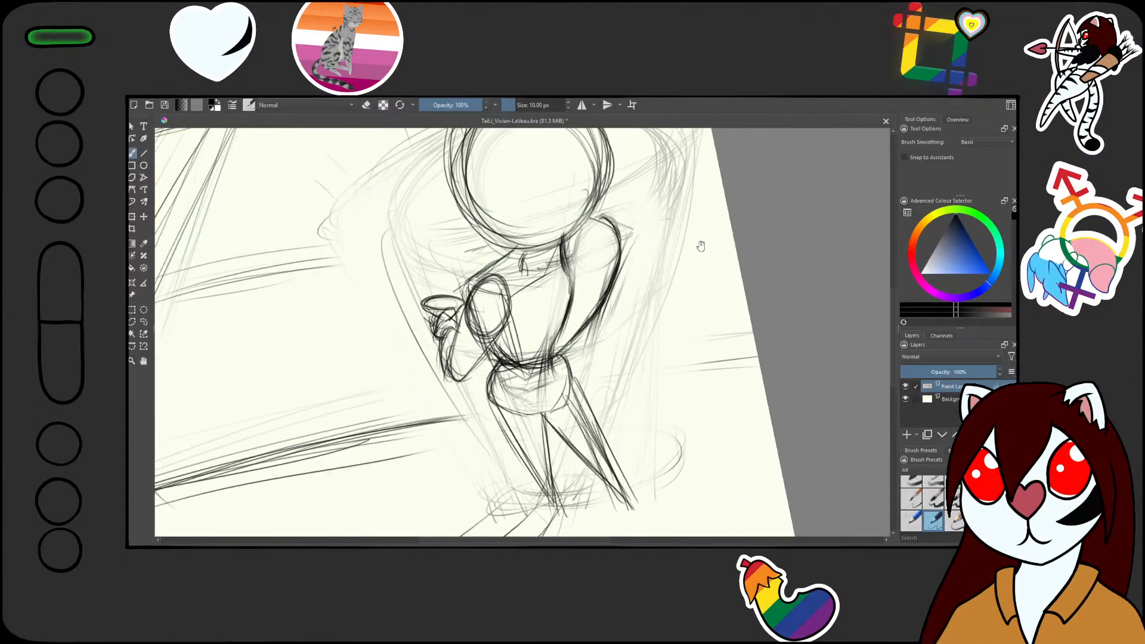
left_click_drag(509, 327, 470, 374)
left_click_drag(517, 323, 458, 377)
key("e")
mouse_move(495, 283)
left_mouse_down()
mouse_move(489, 317)
mouse_move(468, 326)
left_mouse_up()
key("e")
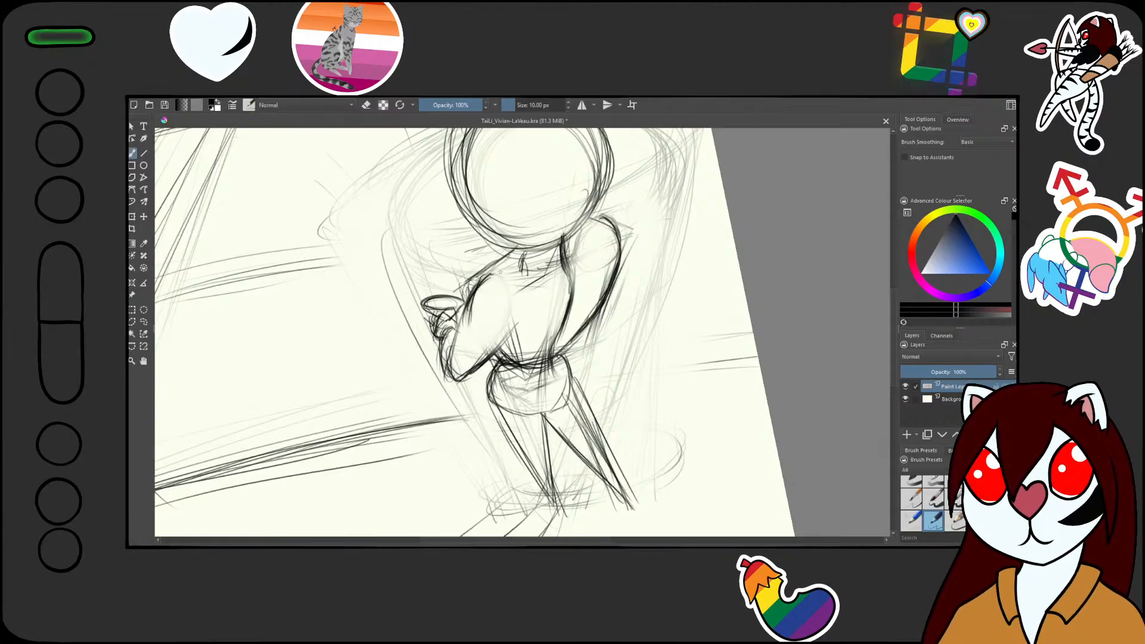
left_click_drag(508, 260, 501, 280)
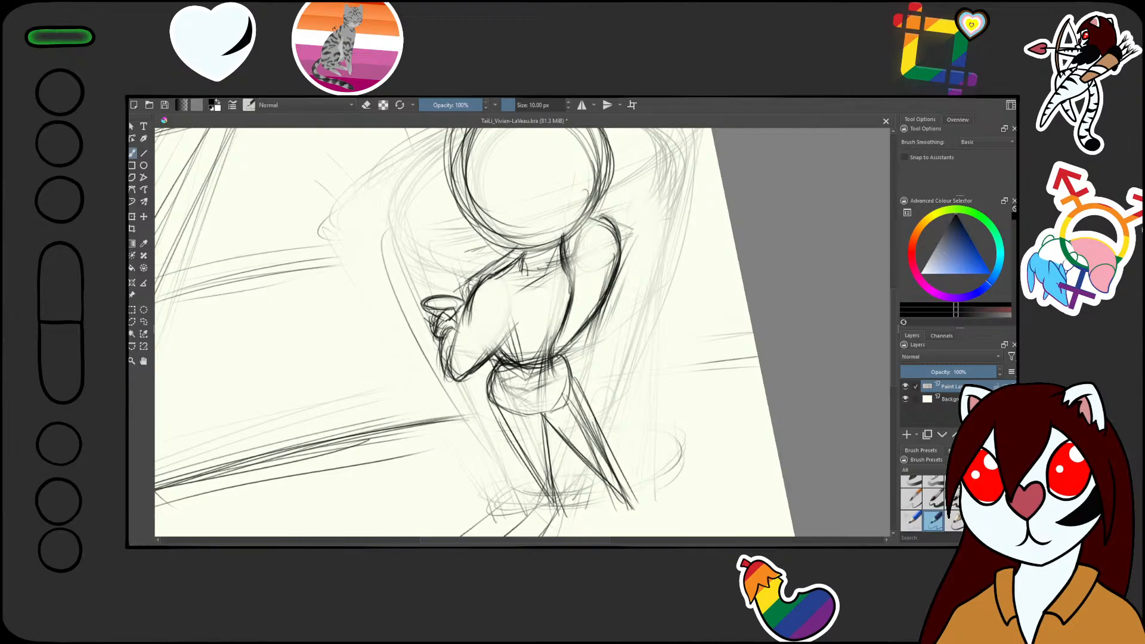
left_click_drag(527, 324, 468, 371)
- Examine the figure's overall pose and proportions within the whole composition
key("minus")
key("minus")
key("minus")
key("minus")
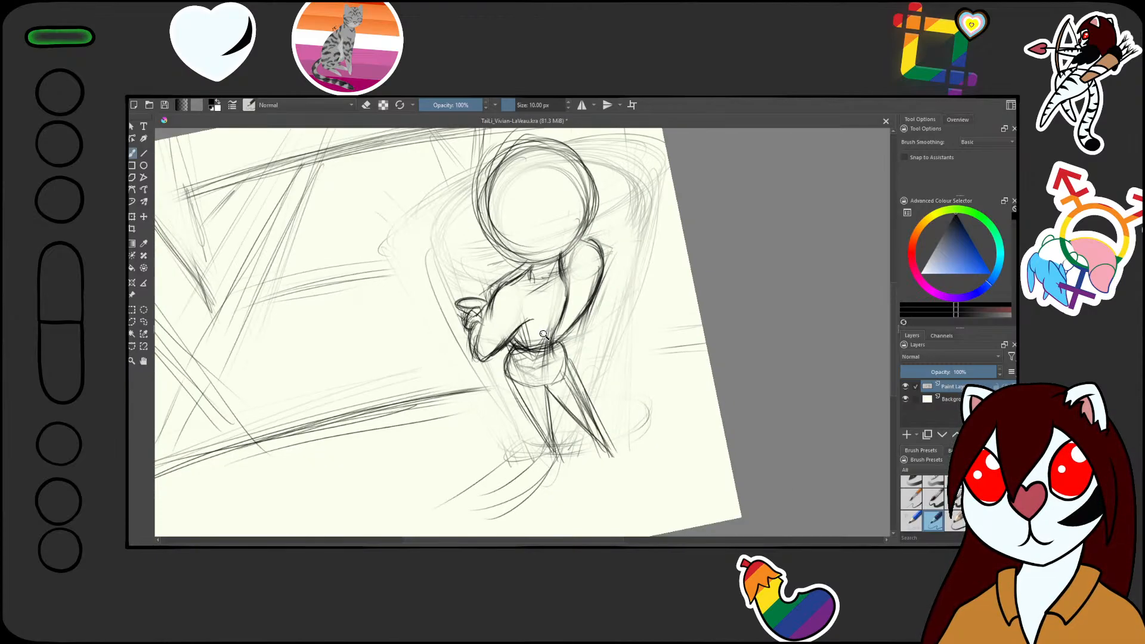
key("plus")
key("plus")
key("plus")
key("plus")
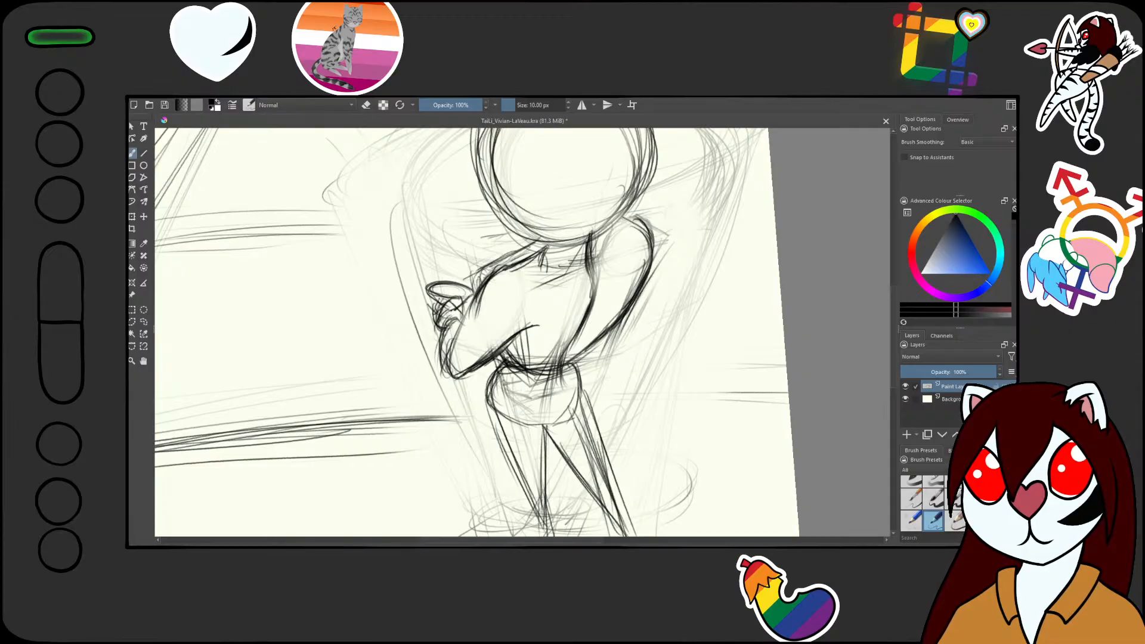
- Add a new paint layer above the sketch and pick a bright red drawing colour
left_click(906, 435)
left_click(907, 255)
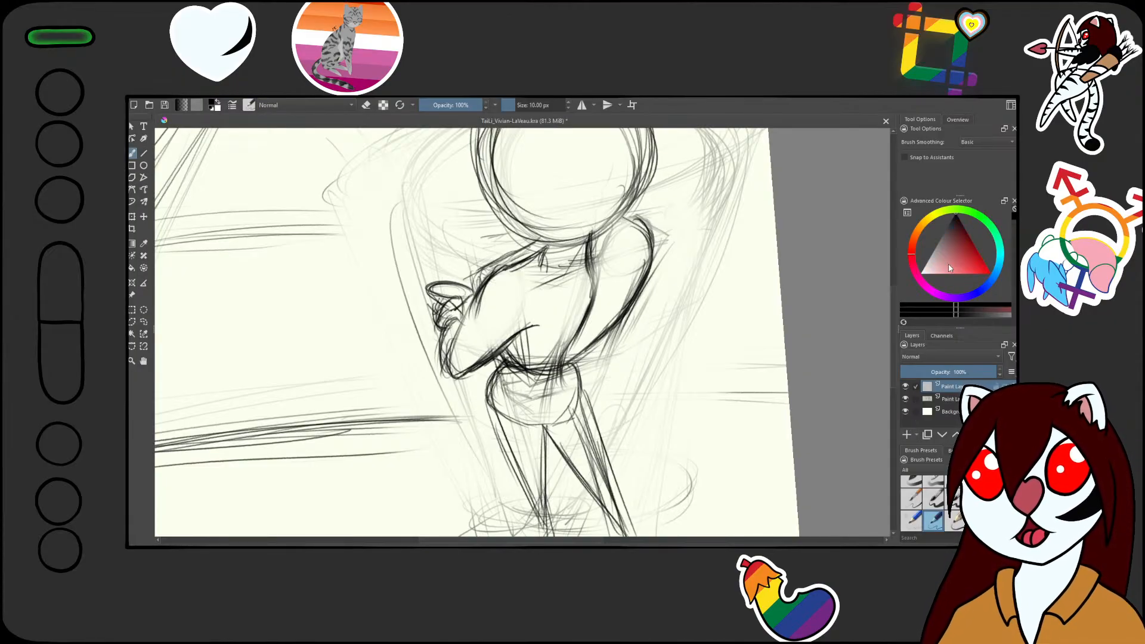
left_click(978, 266)
- Sketch a loose garment outline in red over the shoulders and arms, with a jagged lower hem
scroll(477, 344, "down", 2)
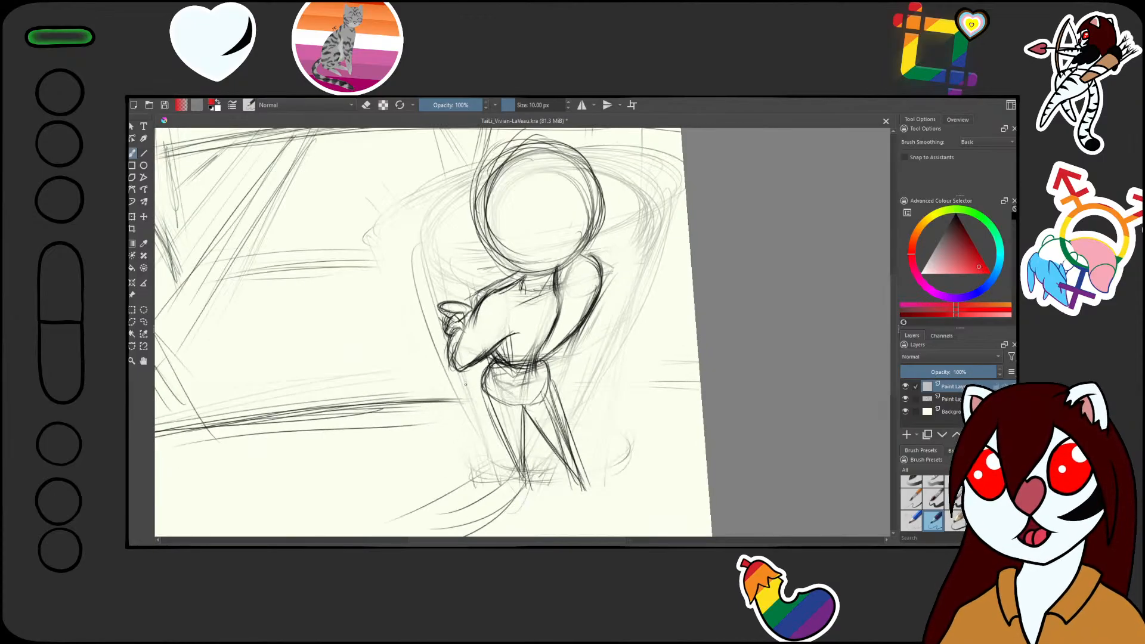
left_click_drag(464, 379, 477, 400)
scroll(537, 238, "down", 3)
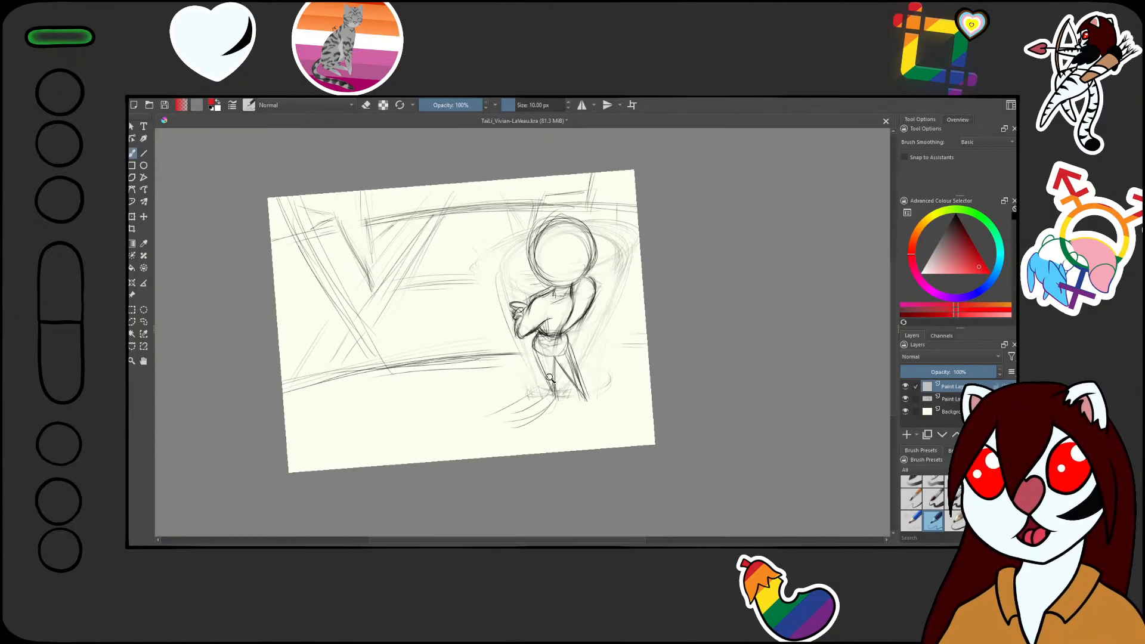
scroll(550, 213, "up", 3)
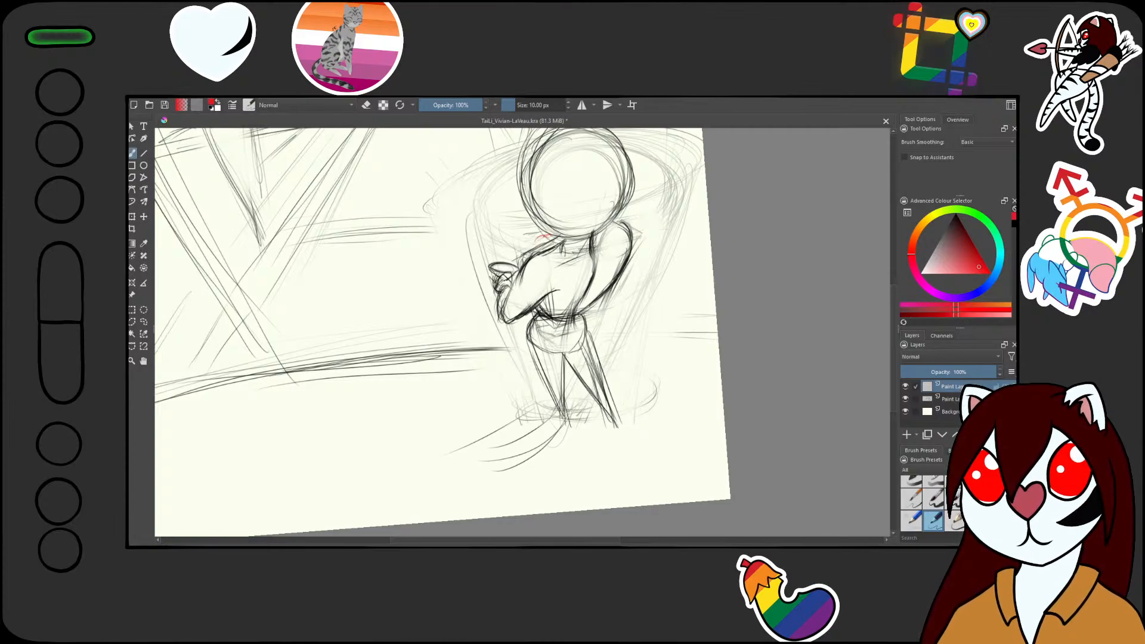
mouse_move(541, 236)
left_mouse_down()
mouse_move(511, 269)
mouse_move(512, 305)
left_mouse_up()
left_click_drag(526, 255, 508, 314)
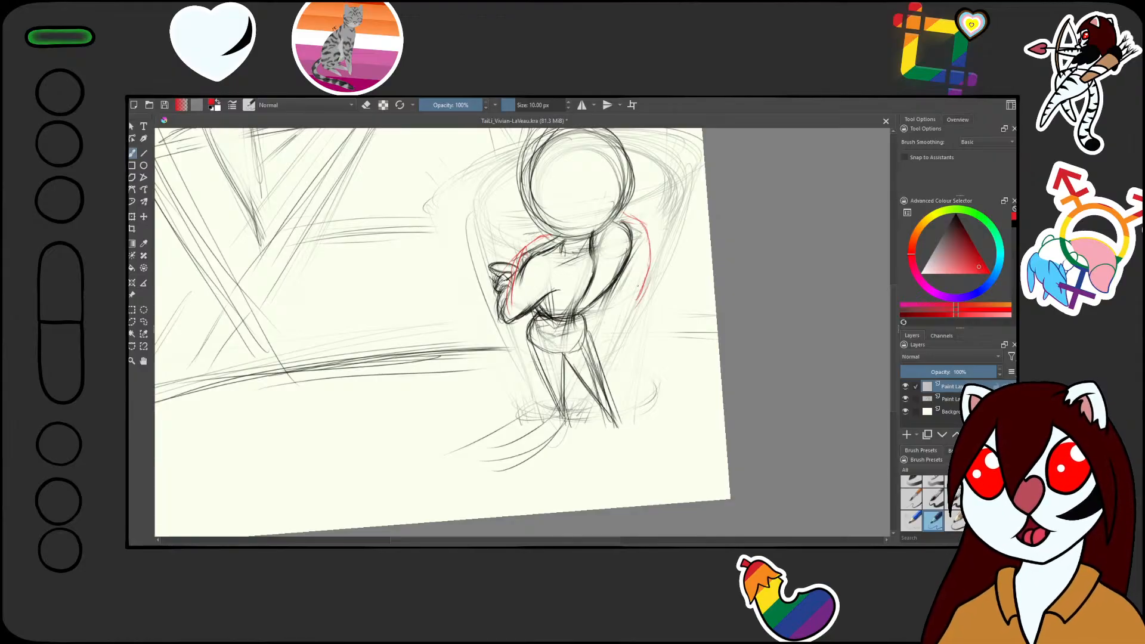
left_click_drag(638, 286, 629, 305)
left_click_drag(633, 268, 616, 294)
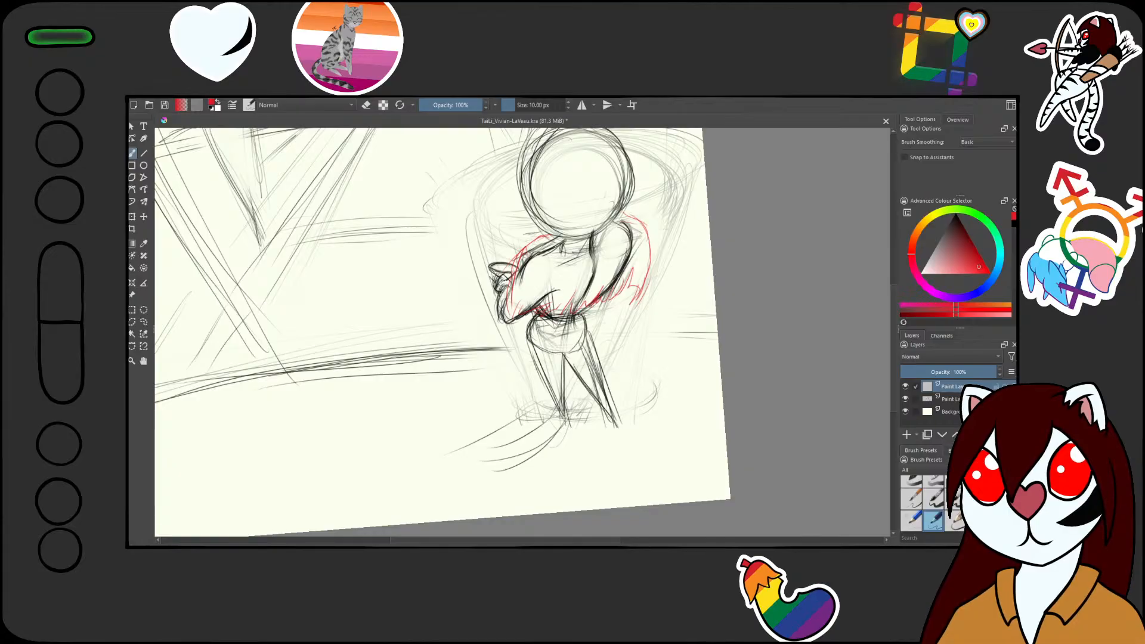
- Fill the garment shape with solid red using a 60 px brush and clear the layer's contents
scroll(928, 504, "up", 2)
key("]")
mouse_move(540, 267)
left_mouse_down()
mouse_move(522, 284)
mouse_move(566, 256)
mouse_move(581, 288)
mouse_move(558, 301)
mouse_move(620, 238)
mouse_move(638, 263)
mouse_move(584, 298)
mouse_move(542, 256)
mouse_move(650, 221)
mouse_move(637, 347)
left_mouse_up()
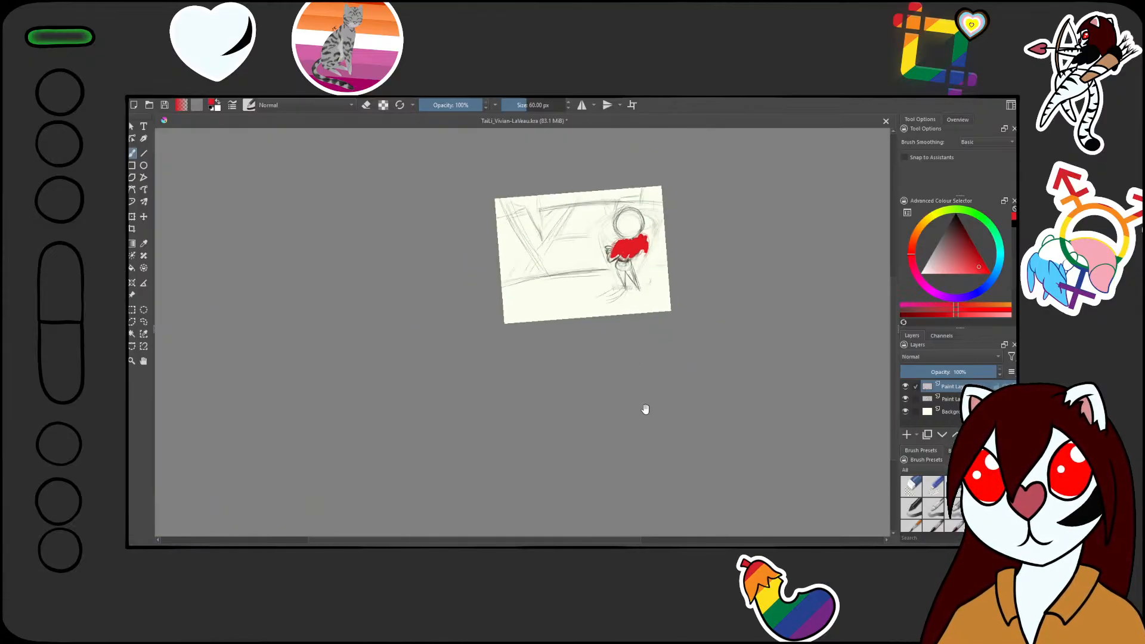
left_click_drag(625, 252, 668, 166)
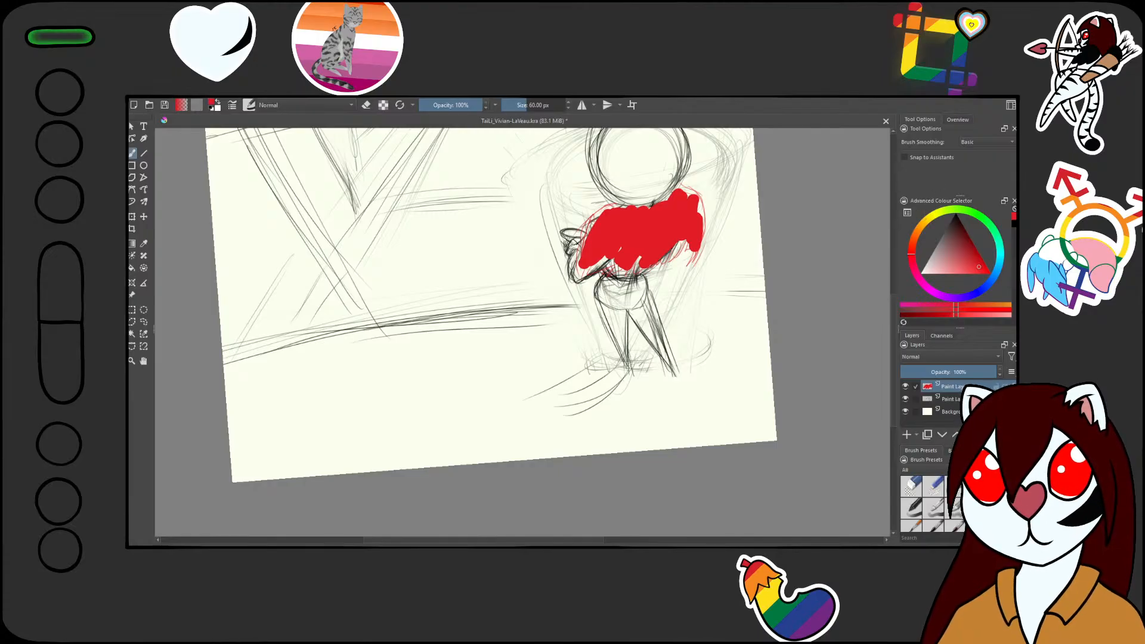
key("Delete")
- Return to the sketch layer with the 10 px pencil brush and black as the drawing colour
left_click(949, 399)
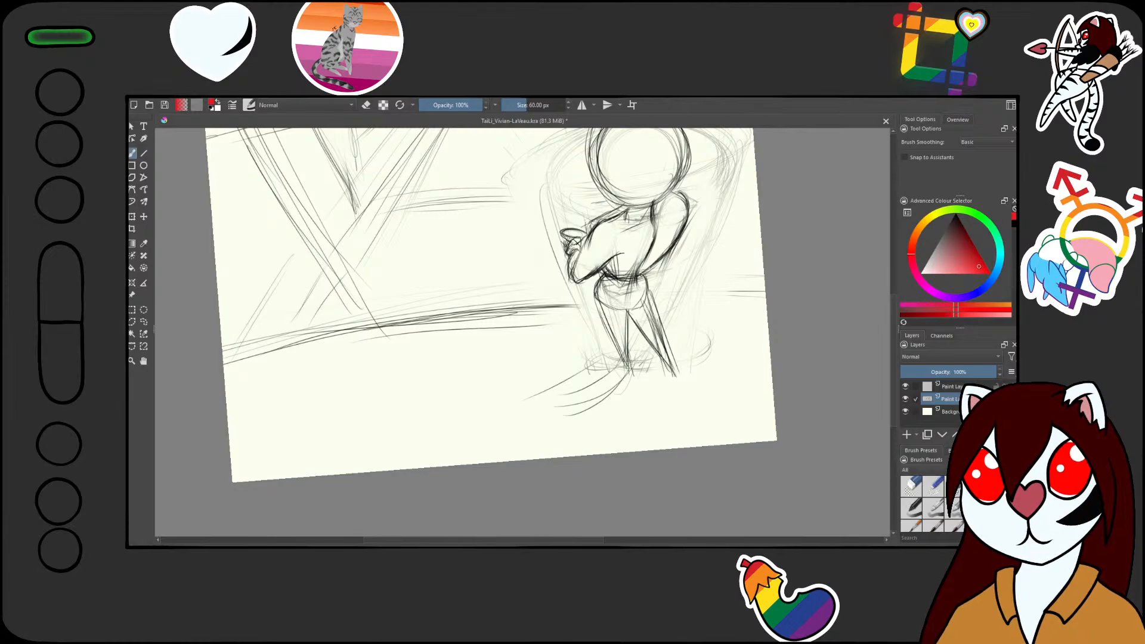
key("e")
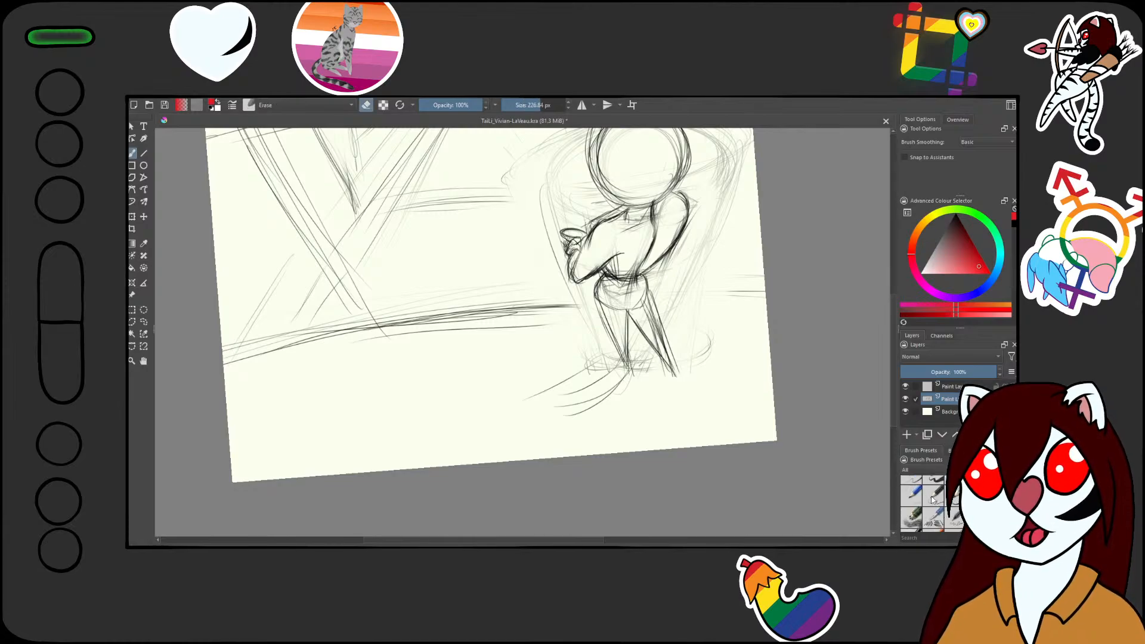
left_click(933, 499)
key("d")
- Widen the right side of the hips with a light outer curve running into the leg
scroll(536, 267, "down", 3)
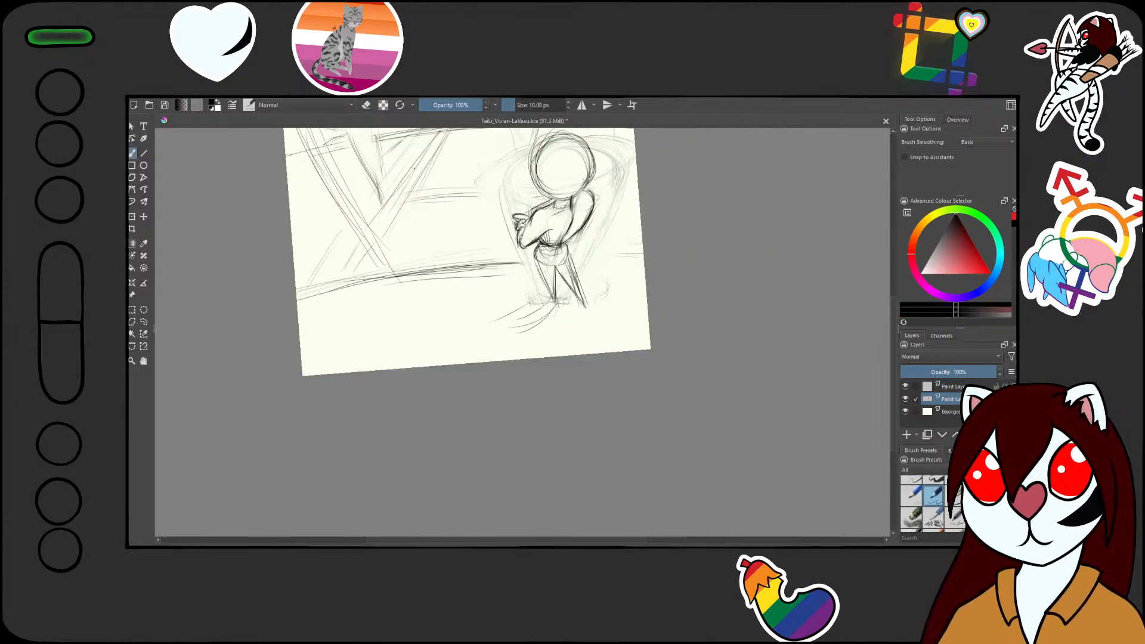
scroll(535, 267, "up", 6)
scroll(535, 266, "down", 3)
left_click_drag(534, 266, 392, 302)
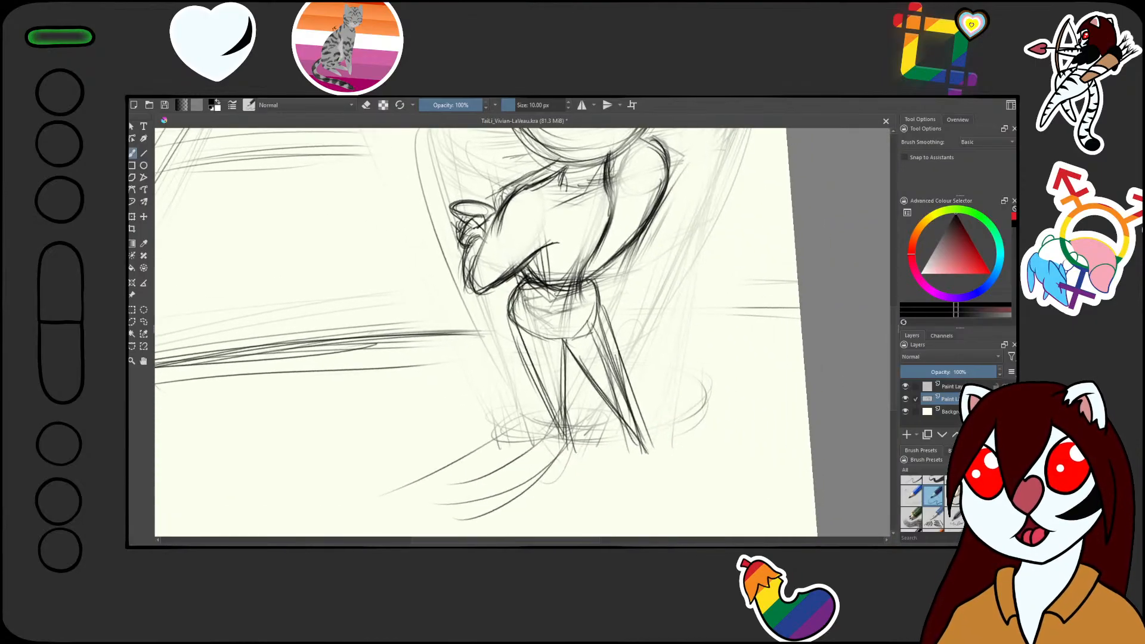
scroll(575, 319, "up", 3)
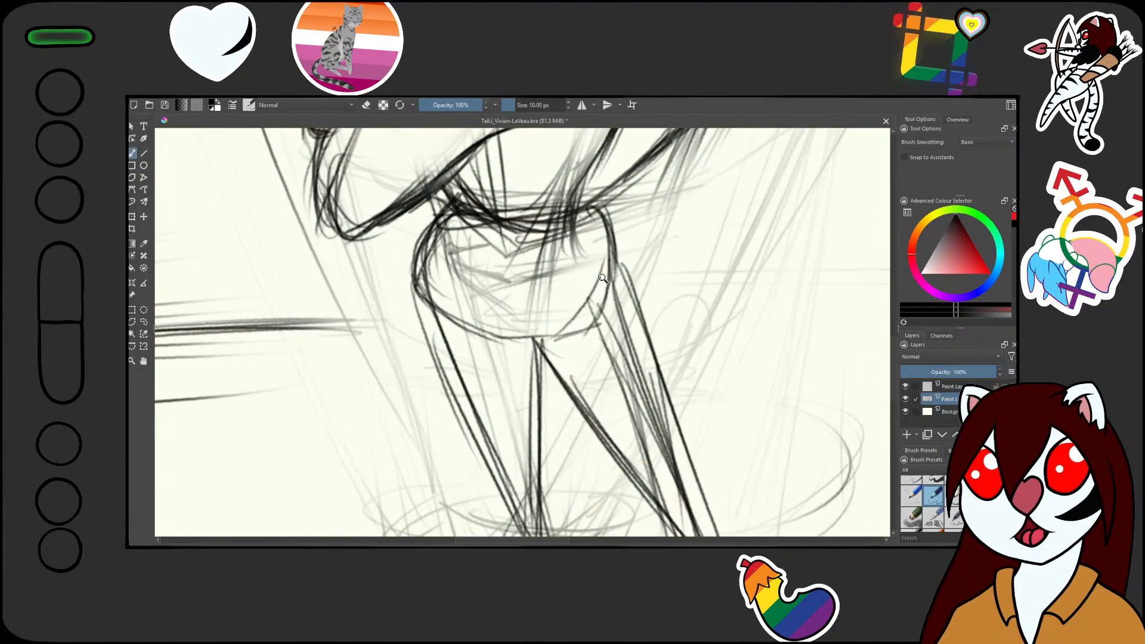
mouse_move(625, 206)
left_mouse_down()
mouse_move(607, 263)
mouse_move(614, 295)
left_mouse_up()
left_click_drag(620, 254, 597, 310)
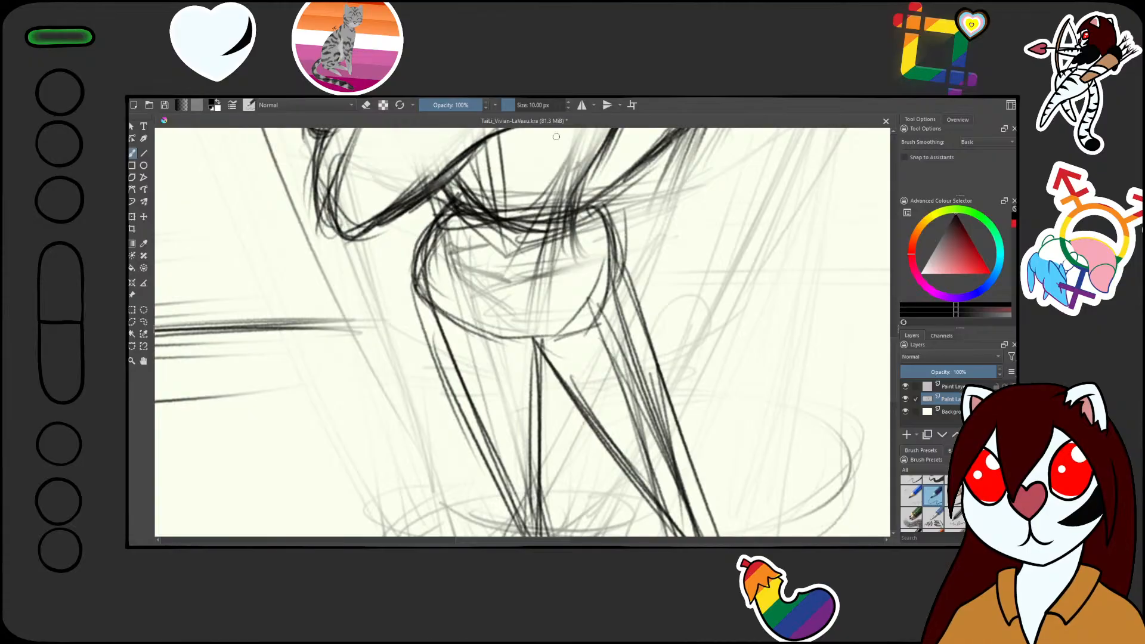
- Sketch the tail's upper edge as a long curve sweeping from the hips down and out past the left foot
scroll(513, 283, "down", 3)
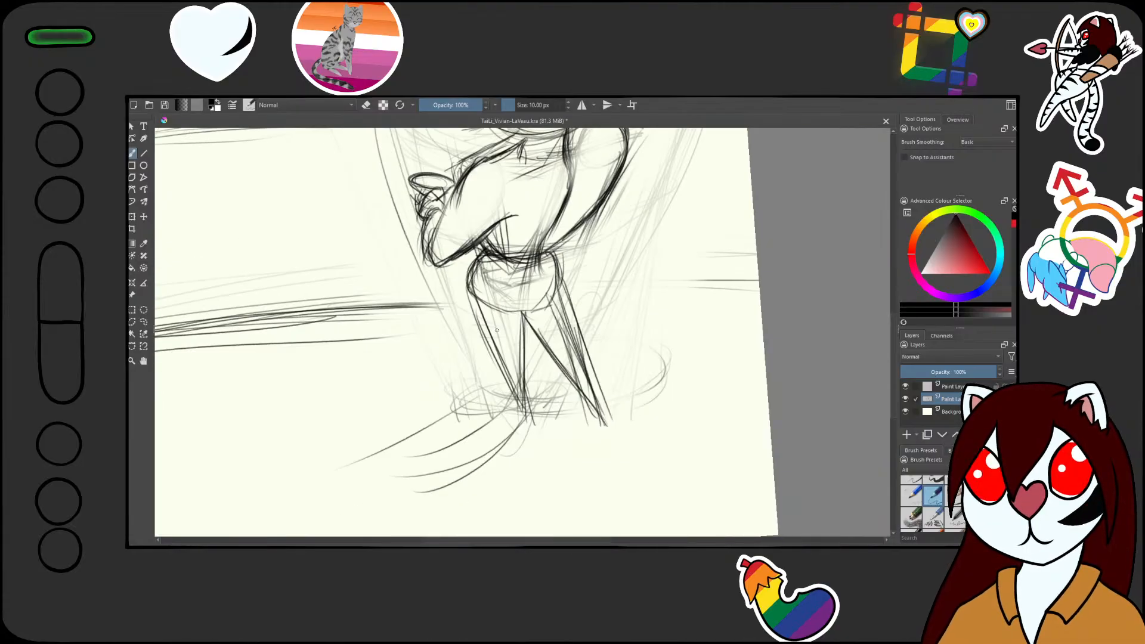
scroll(497, 330, "up", 2)
scroll(548, 278, "up", 3)
left_click_drag(675, 284, 556, 335)
left_click_drag(656, 199, 741, 299)
scroll(622, 352, "down", 4)
scroll(621, 359, "up", 2)
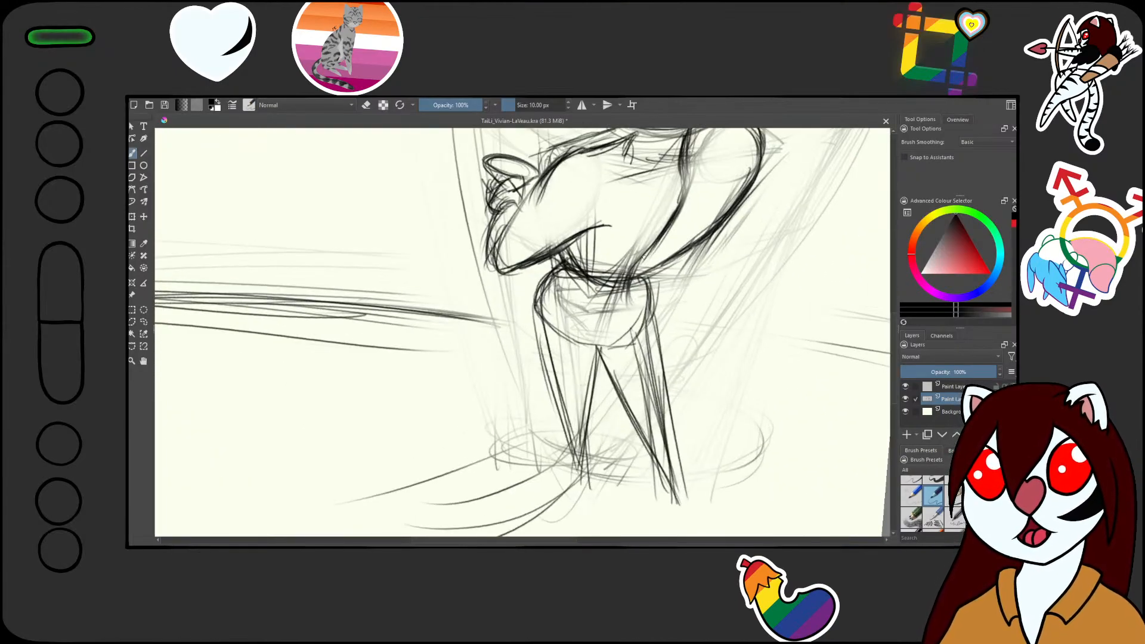
mouse_move(638, 255)
left_mouse_down()
mouse_move(611, 316)
mouse_move(629, 380)
mouse_move(587, 429)
mouse_move(474, 461)
left_mouse_up()
left_click_drag(637, 342, 619, 305)
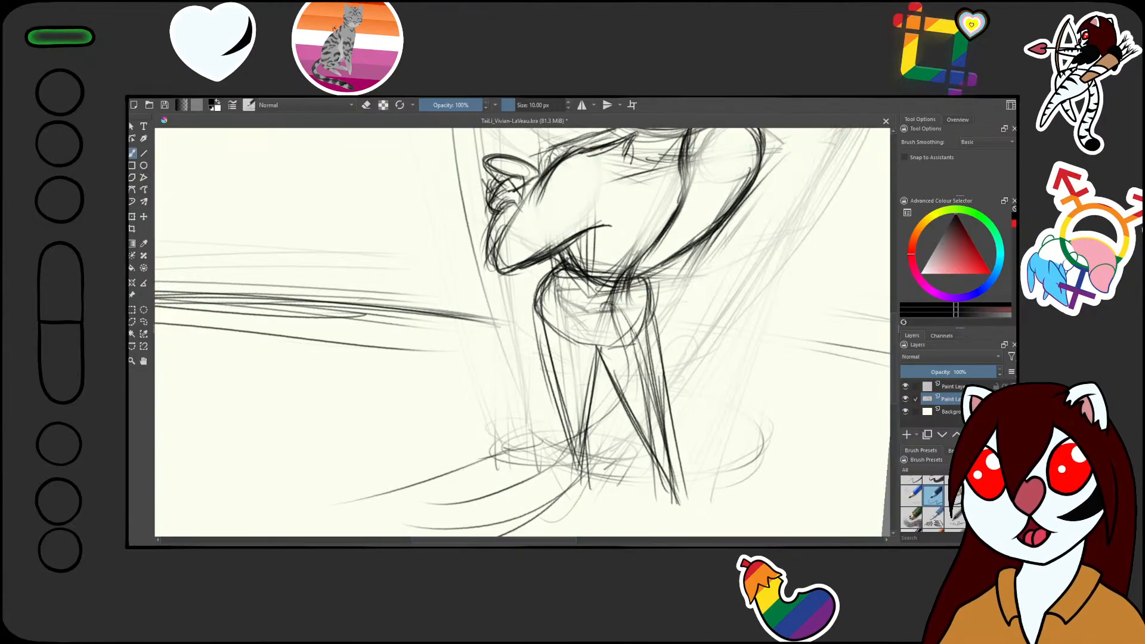
mouse_move(600, 306)
left_mouse_down()
mouse_move(606, 362)
mouse_move(587, 400)
mouse_move(468, 446)
left_mouse_up()
mouse_move(528, 419)
left_mouse_down()
mouse_move(451, 464)
mouse_move(551, 412)
left_mouse_up()
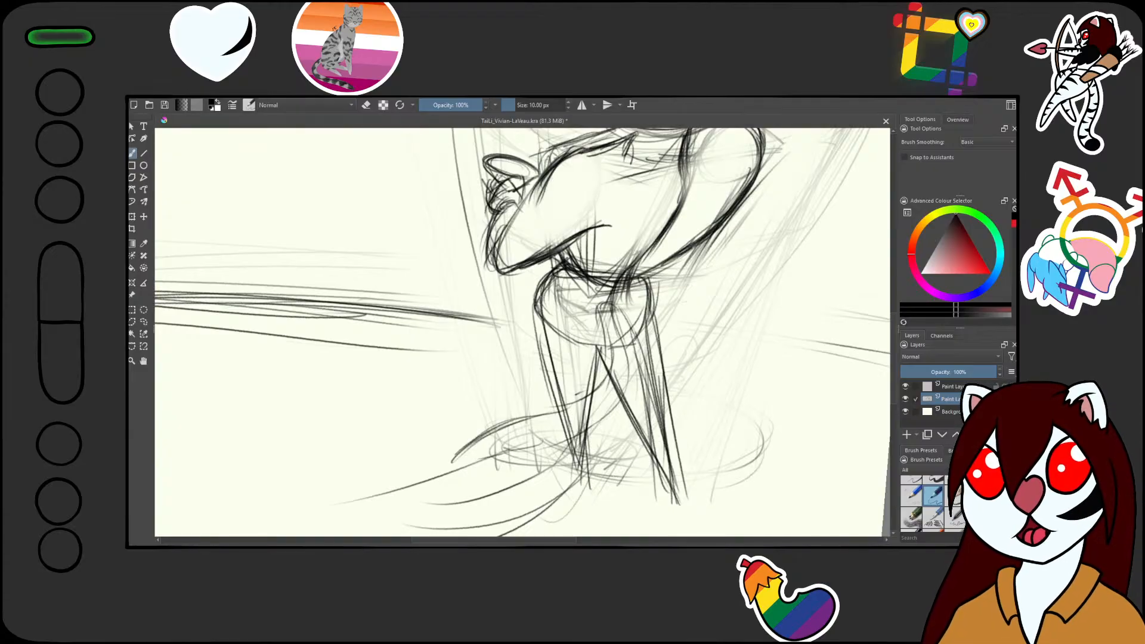
- Give the tail a jagged, hatched fur tip and start its lower edge with short curved strokes
left_click_drag(630, 330, 663, 272)
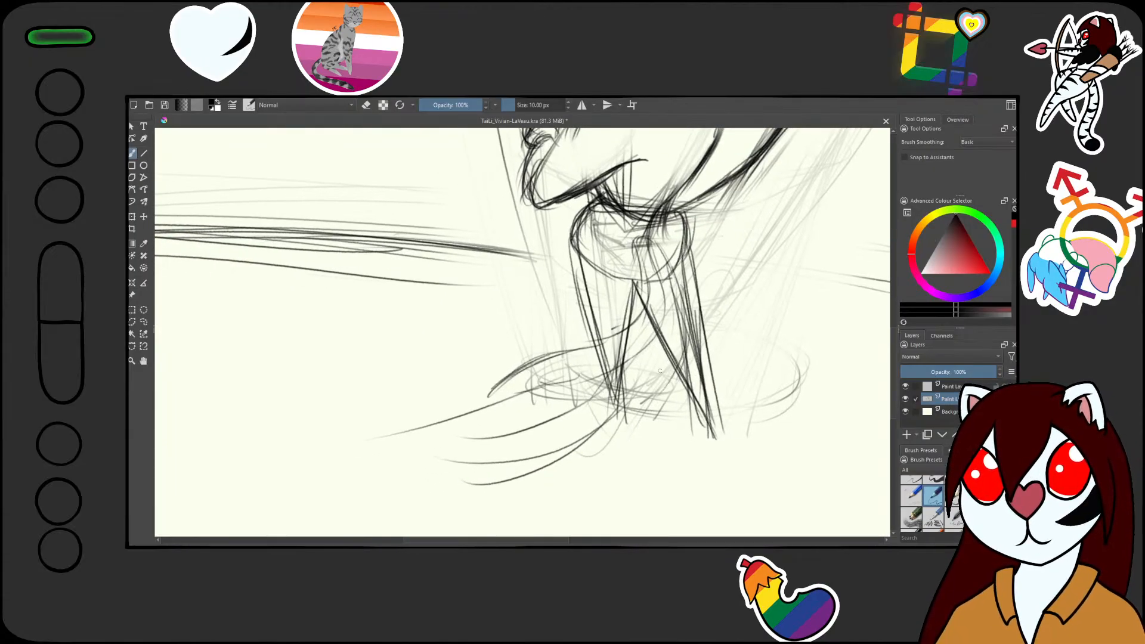
left_click_drag(517, 420, 494, 439)
mouse_move(508, 411)
left_mouse_down()
mouse_move(494, 440)
mouse_move(510, 425)
mouse_move(477, 405)
left_mouse_up()
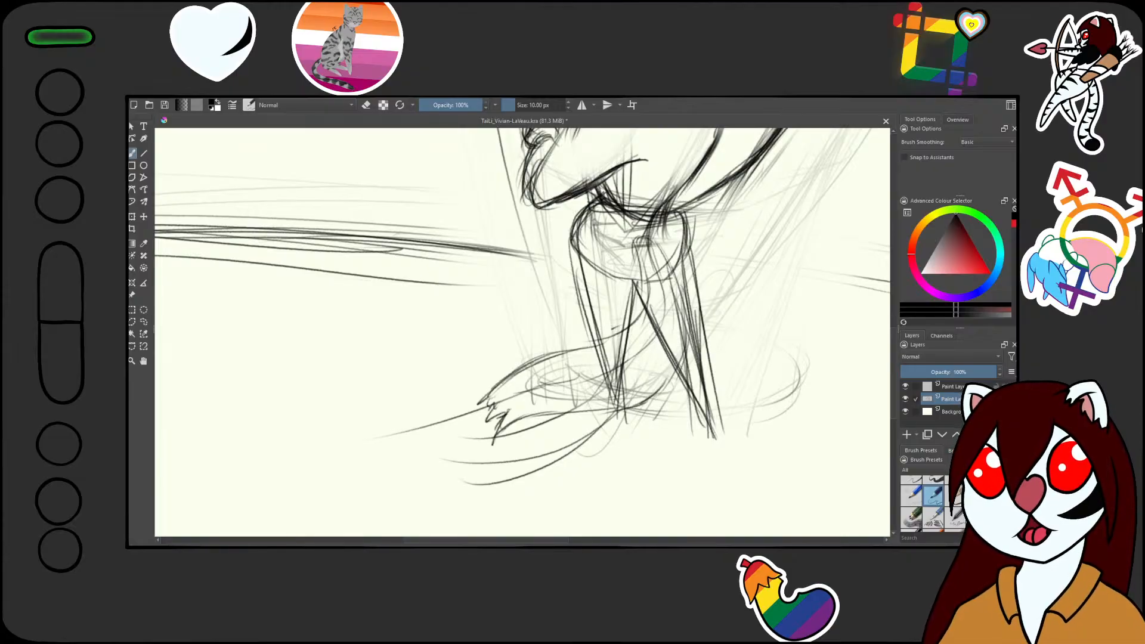
left_click(484, 456)
mouse_move(507, 331)
left_mouse_down()
mouse_move(477, 399)
mouse_move(486, 412)
left_mouse_up()
left_click_drag(520, 352, 503, 440)
mouse_move(517, 405)
left_mouse_down()
mouse_move(550, 378)
mouse_move(590, 373)
left_mouse_up()
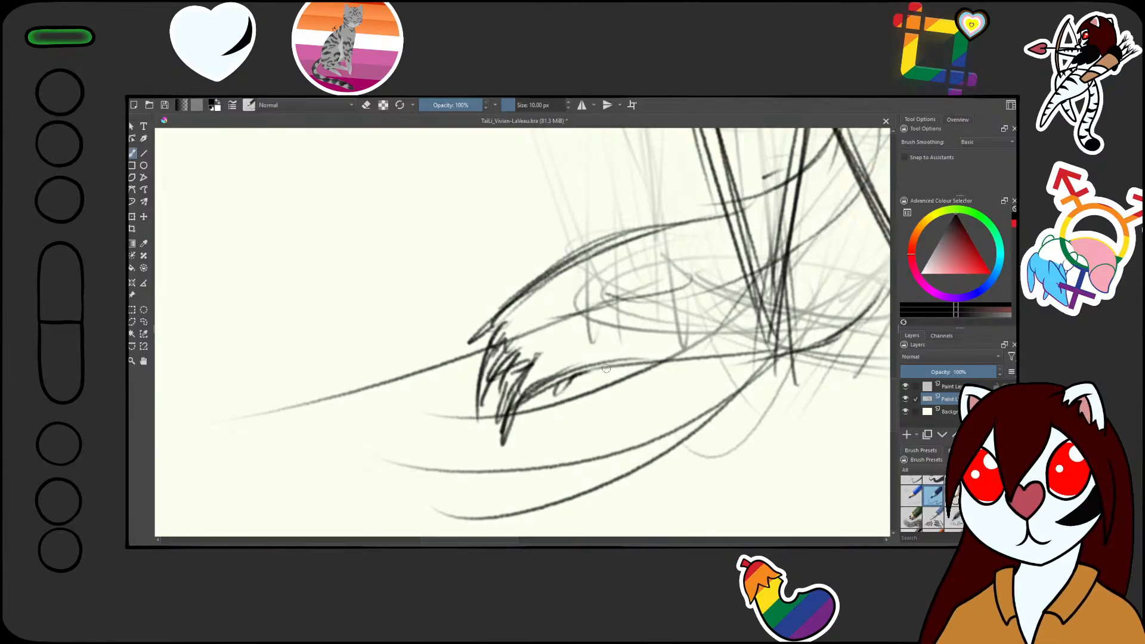
- Lightly erase the old guide strokes inside the tail near its tip and return to the pencil brush
mouse_move(638, 338)
left_mouse_down()
mouse_move(682, 366)
mouse_move(559, 360)
mouse_move(558, 310)
left_mouse_up()
key("slash")
mouse_move(514, 358)
left_mouse_down()
mouse_move(536, 357)
mouse_move(587, 306)
mouse_move(578, 335)
left_mouse_up()
key("slash")
left_click_drag(657, 323, 645, 406)
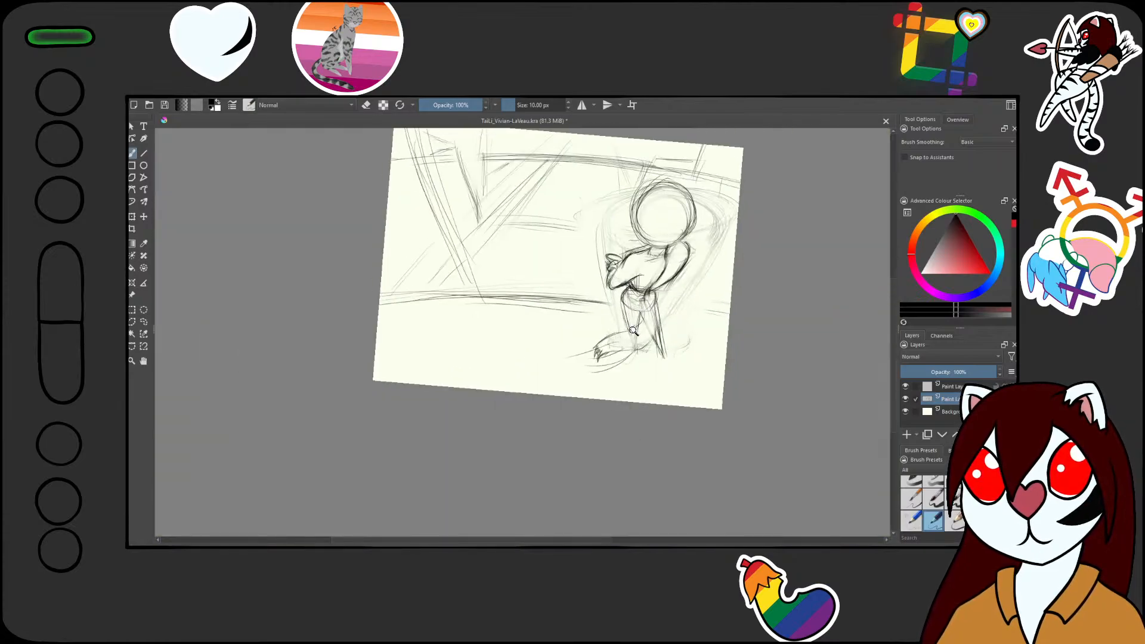
- Fade the stray scribbles along the outer side of the left hand and return to the pencil brush
mouse_move(632, 263)
left_mouse_down()
mouse_move(654, 265)
mouse_move(636, 253)
left_mouse_up()
left_click_drag(604, 365, 615, 386)
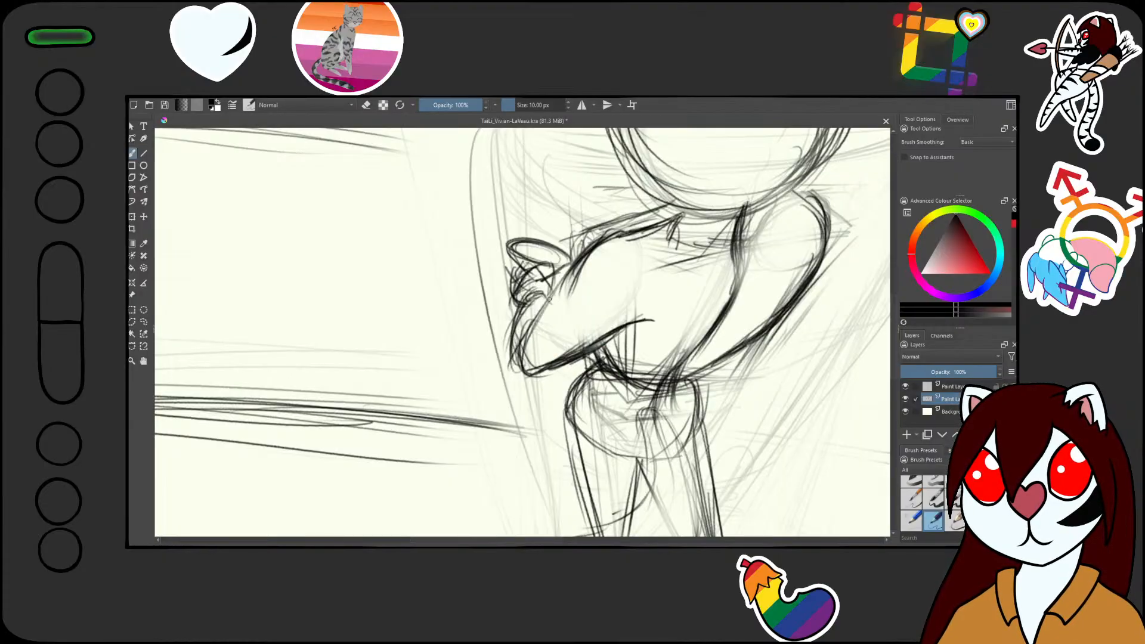
mouse_move(511, 278)
left_mouse_down()
mouse_move(530, 274)
mouse_move(542, 281)
mouse_move(517, 301)
mouse_move(519, 301)
left_mouse_up()
key("slash")
key("slash")
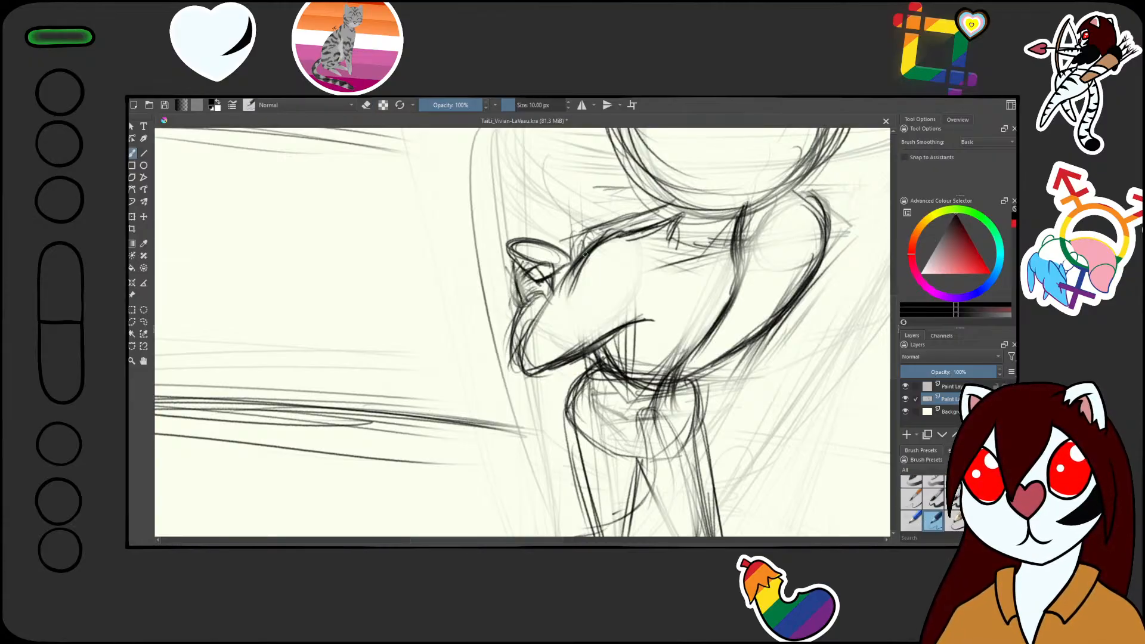
left_click_drag(573, 280, 596, 241)
mouse_move(571, 261)
left_mouse_down()
mouse_move(630, 231)
mouse_move(637, 342)
left_mouse_up()
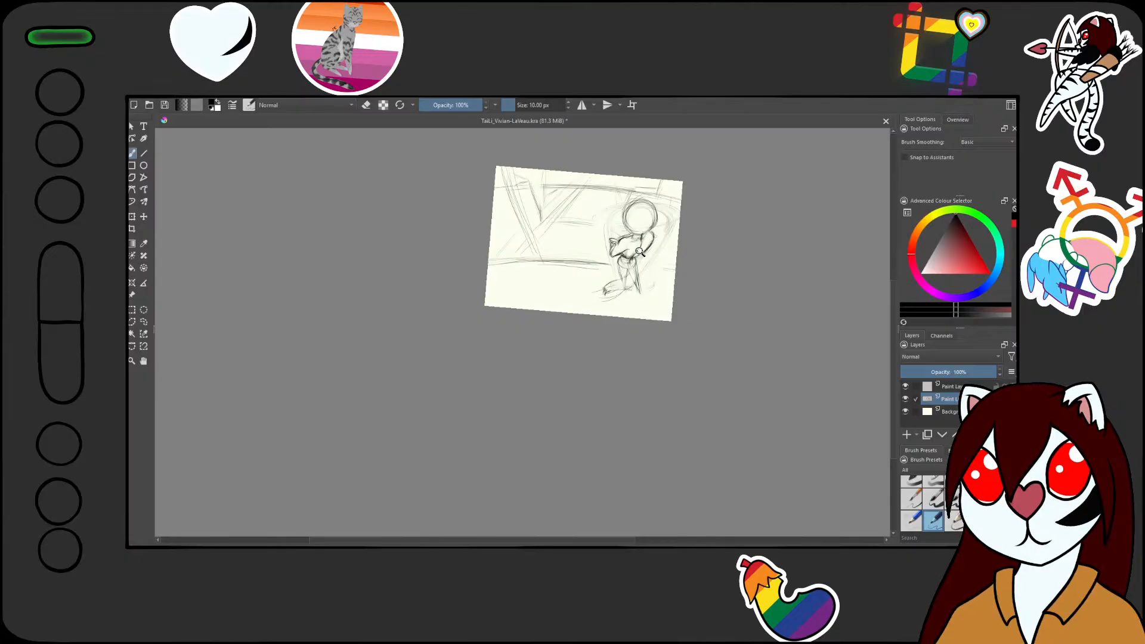
- Lasso the forearm crossing the body, rotate and nudge it slightly with the Transform tool, and apply the change
left_click_drag(640, 251, 674, 179)
mouse_move(585, 258)
left_mouse_down()
mouse_move(585, 223)
mouse_move(535, 240)
mouse_move(516, 272)
left_mouse_up()
key("l")
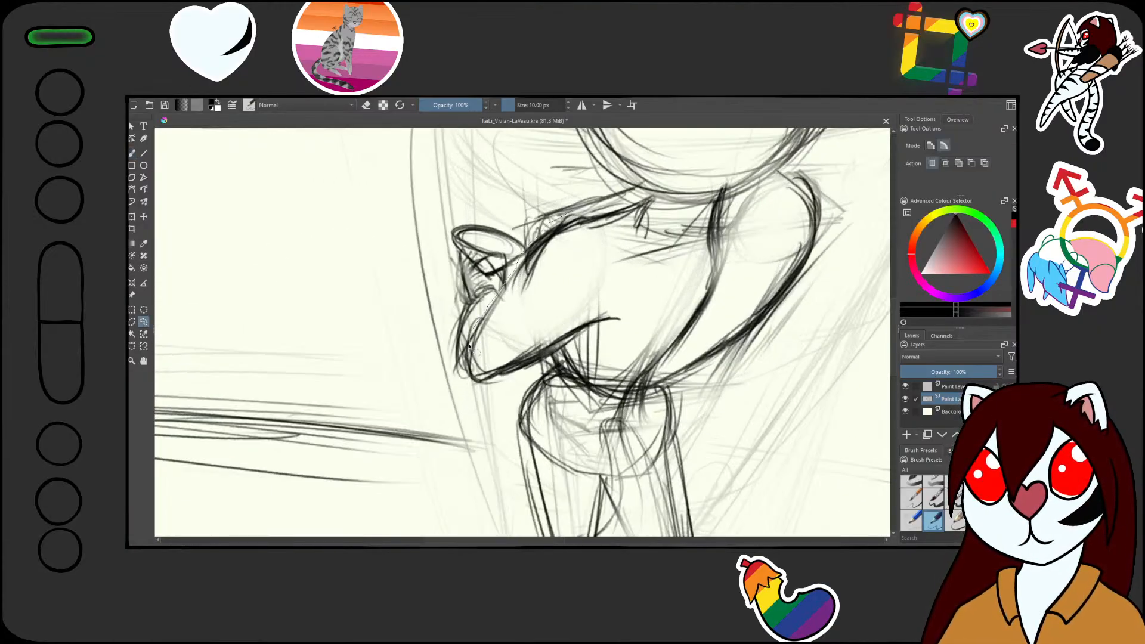
mouse_move(494, 393)
left_mouse_down()
mouse_move(644, 287)
mouse_move(582, 215)
left_mouse_up()
key("ctrl+t")
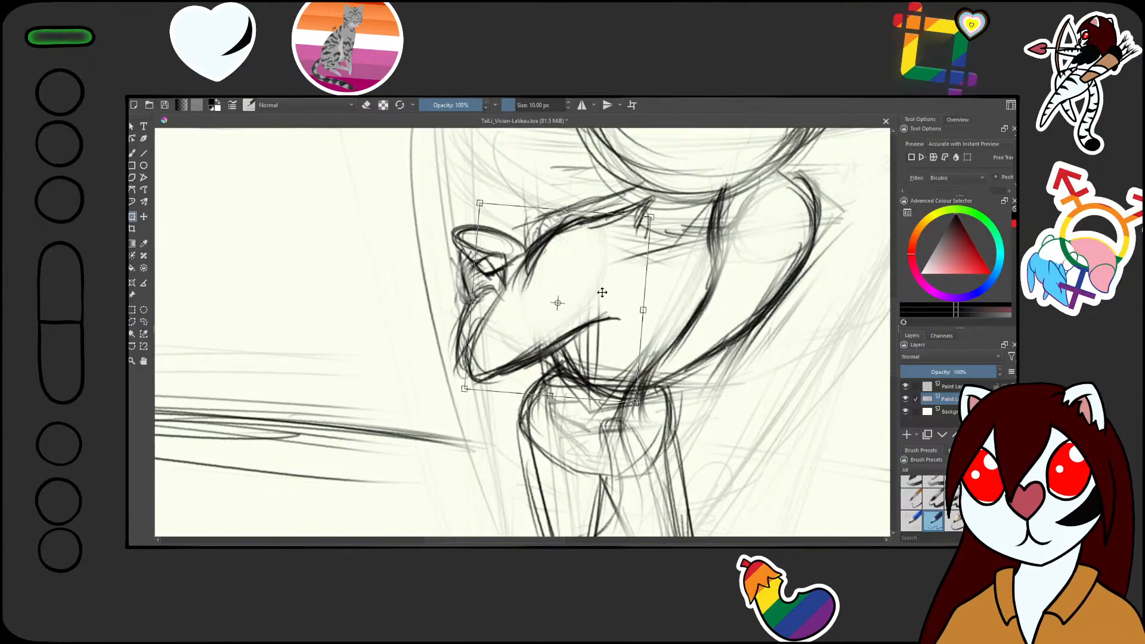
left_click_drag(600, 272, 612, 266)
left_click_drag(739, 249, 740, 269)
left_click_drag(605, 288, 611, 290)
left_click_drag(739, 257, 737, 269)
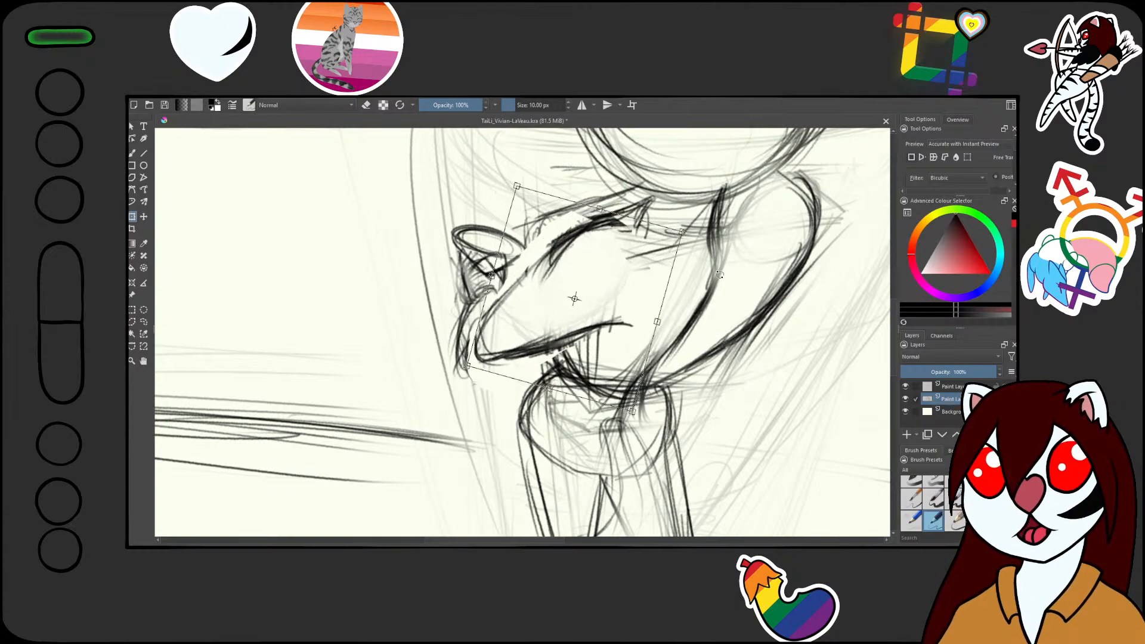
scroll(717, 286, "down", 3)
scroll(719, 309, "up", 3)
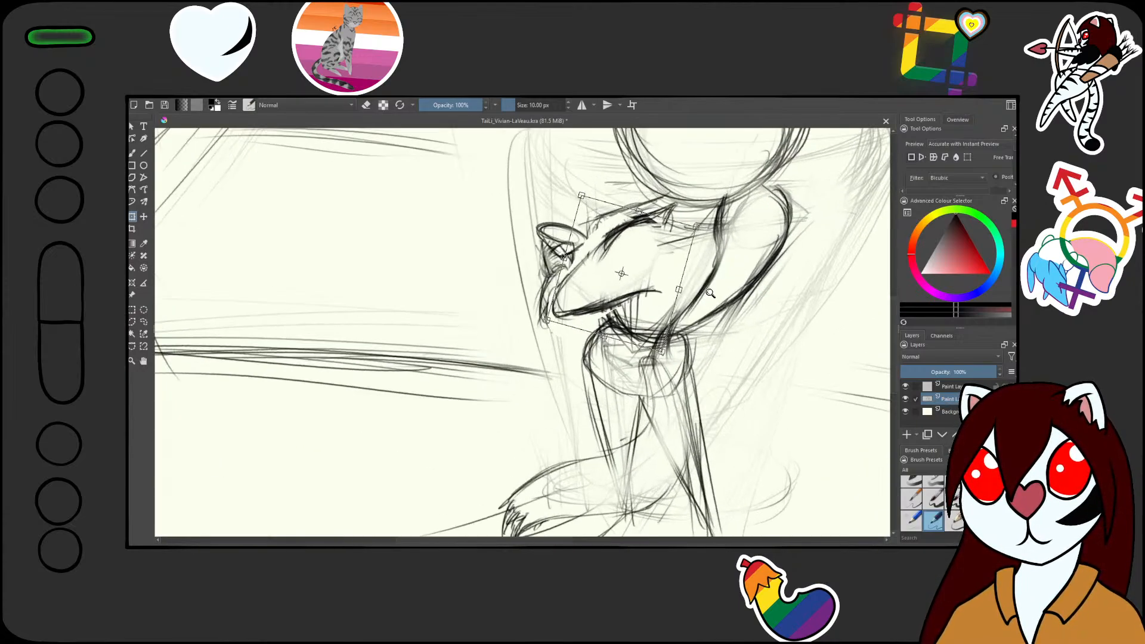
left_click_drag(624, 263, 617, 259)
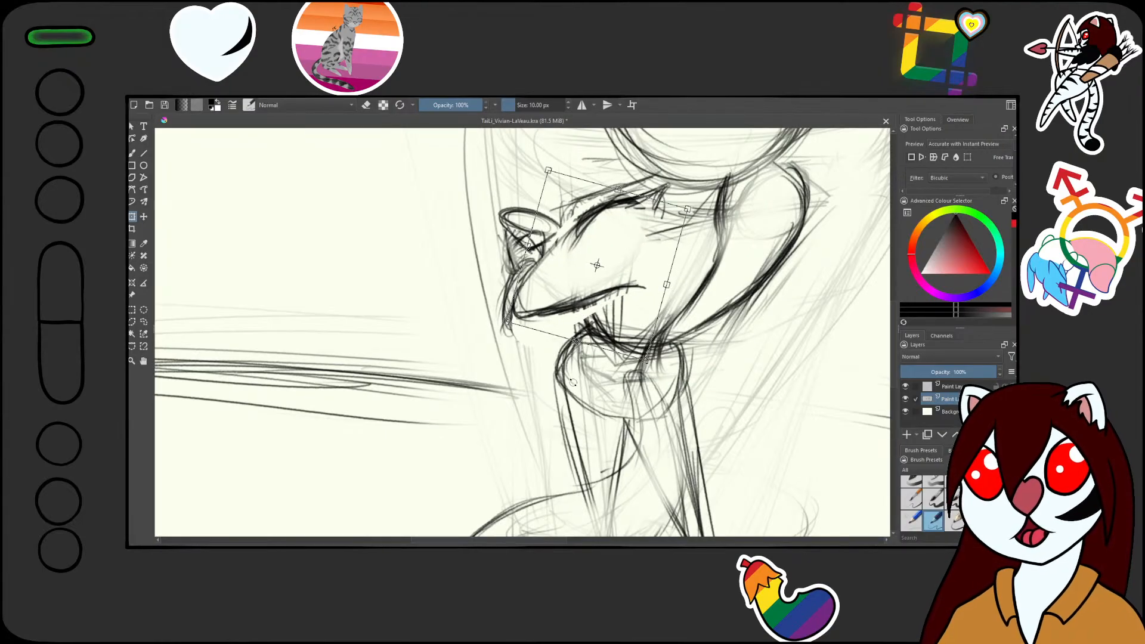
key("Return")
- Rework the left elbow contour in pencil and fade the rough forearm and elbow lines with the eraser
key("b")
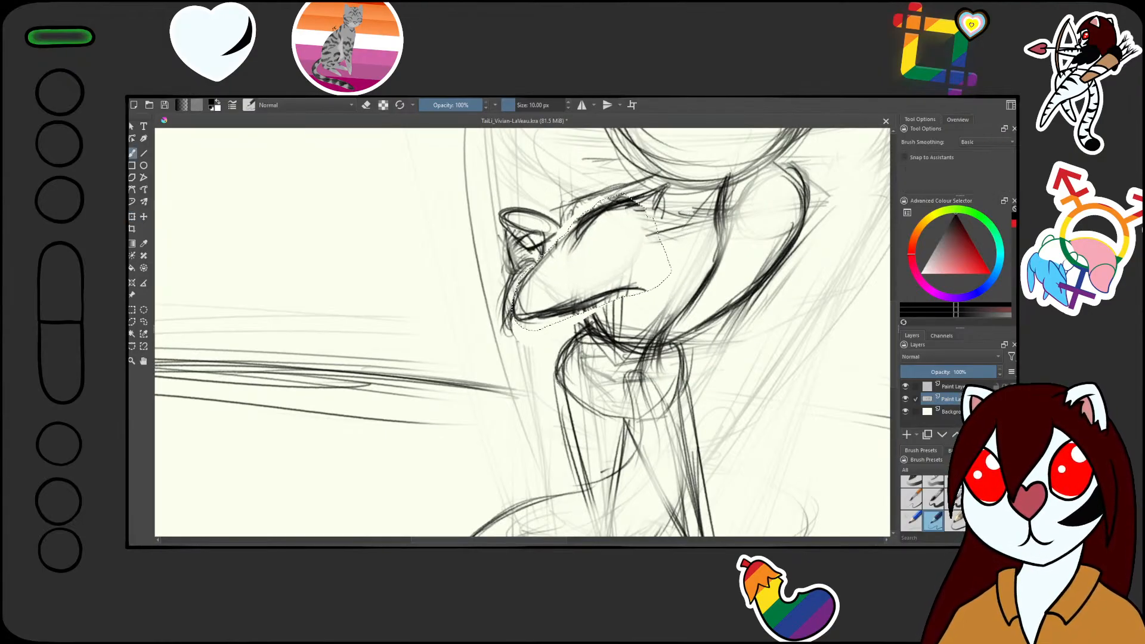
scroll(509, 322, "up", 3)
left_click_drag(506, 250, 504, 357)
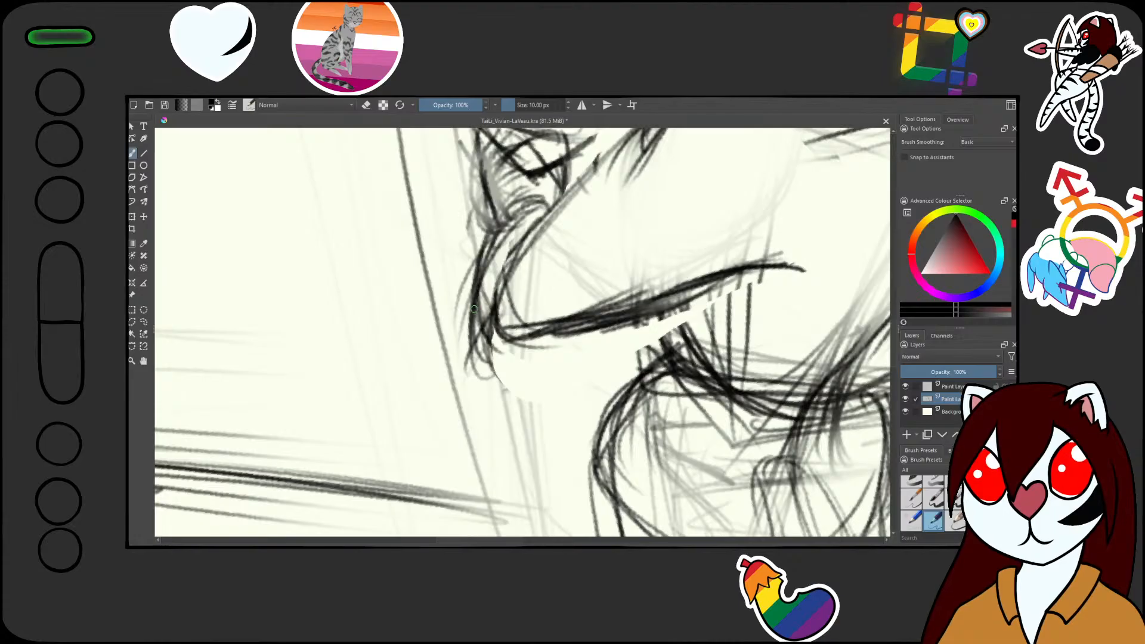
left_click_drag(471, 306, 553, 341)
mouse_move(505, 251)
left_mouse_down()
mouse_move(525, 345)
mouse_move(599, 337)
left_mouse_up()
mouse_move(462, 298)
left_mouse_down()
mouse_move(477, 233)
mouse_move(503, 205)
mouse_move(482, 289)
mouse_move(519, 338)
left_mouse_up()
key("slash")
mouse_move(524, 292)
left_mouse_down()
mouse_move(501, 256)
mouse_move(500, 330)
mouse_move(692, 232)
mouse_move(552, 343)
mouse_move(739, 278)
left_mouse_up()
key("4")
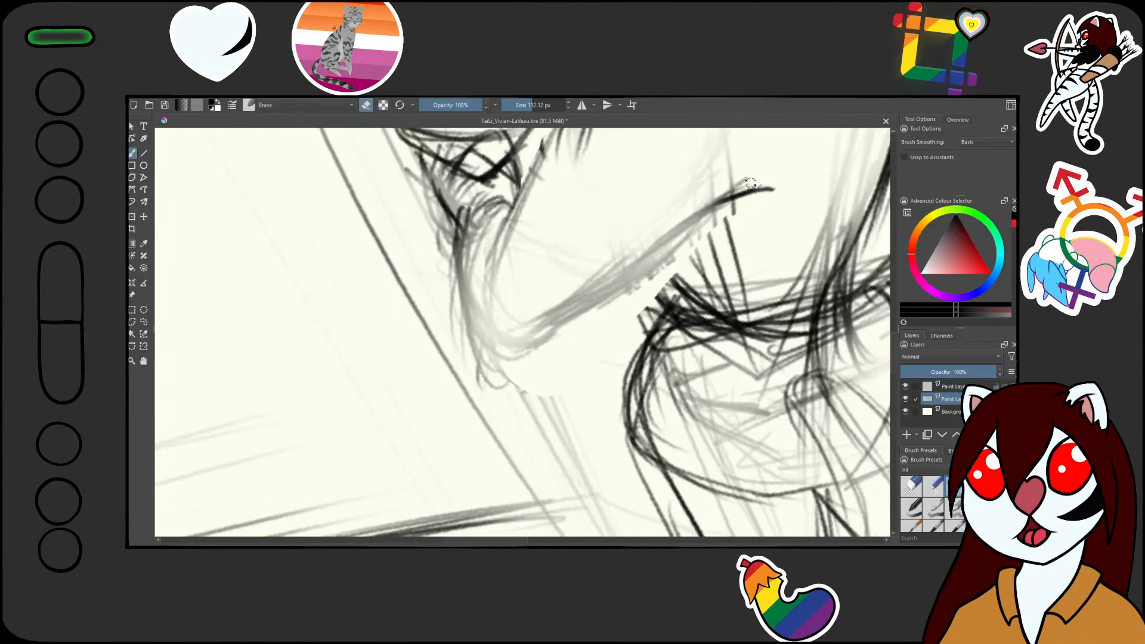
key("4")
- Redraw the forearm's lower edge and the rounded left elbow with cleaner, darker pencil lines
key("slash")
left_click_drag(626, 192, 593, 248)
mouse_move(677, 195)
left_mouse_down()
mouse_move(602, 240)
mouse_move(565, 301)
left_mouse_up()
left_click_drag(621, 218, 520, 360)
left_click_drag(609, 255, 487, 392)
left_click_drag(555, 318, 470, 411)
mouse_move(493, 382)
left_mouse_down()
mouse_move(460, 419)
mouse_move(420, 406)
left_mouse_up()
mouse_move(421, 411)
left_mouse_down()
mouse_move(399, 373)
mouse_move(432, 405)
left_mouse_up()
left_click_drag(470, 242, 473, 365)
key("6")
key("6")
mouse_move(367, 380)
left_mouse_down()
mouse_move(476, 275)
mouse_move(394, 353)
left_mouse_up()
left_click_drag(516, 253, 561, 367)
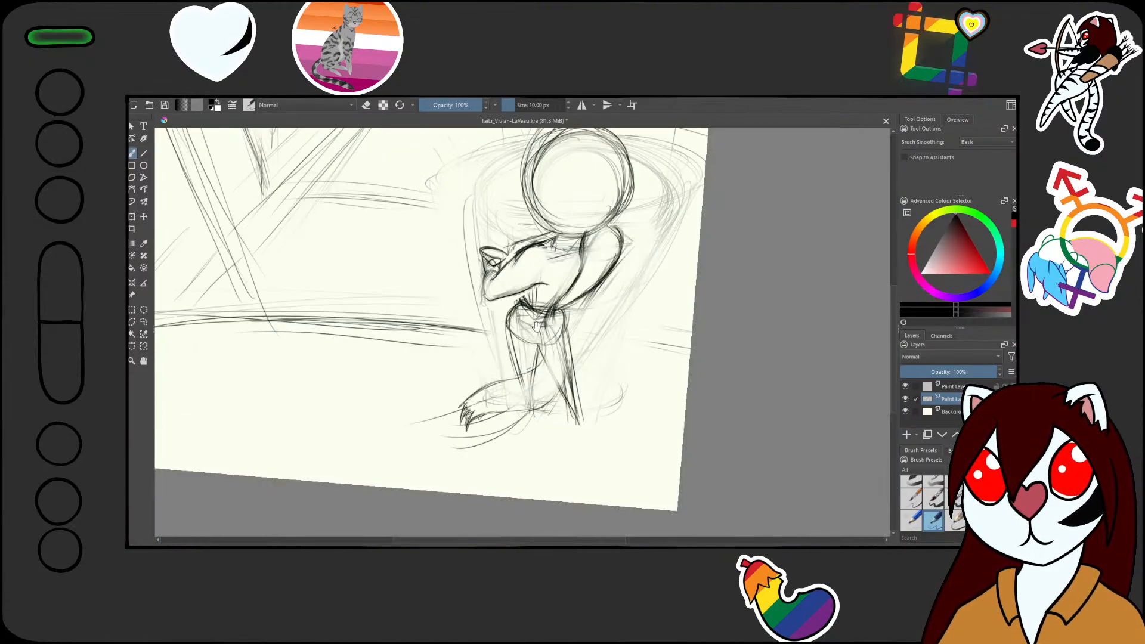
- Add a short dark line below the head marking the inner edge of the right shoulder
left_click_drag(566, 325, 626, 353)
left_click_drag(676, 290, 669, 238)
left_click_drag(538, 239, 520, 265)
mouse_move(591, 226)
left_mouse_down()
mouse_move(591, 334)
mouse_move(618, 243)
mouse_move(597, 294)
left_mouse_up()
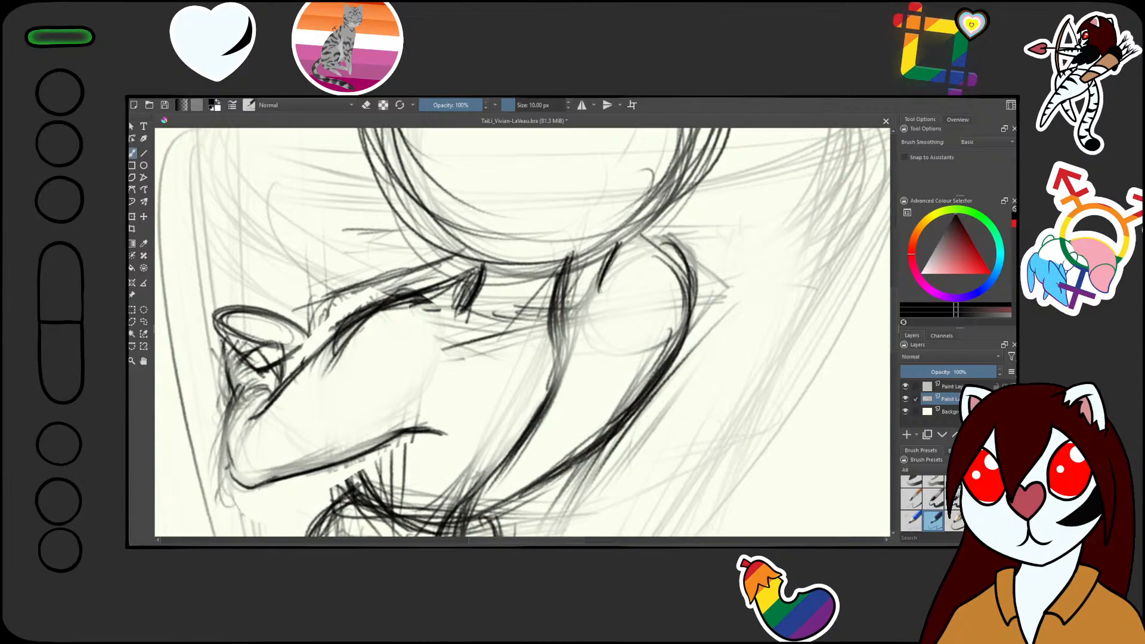
left_click_drag(616, 245, 595, 296)
mouse_move(656, 246)
left_mouse_down()
mouse_move(684, 281)
mouse_move(662, 420)
mouse_move(686, 251)
mouse_move(656, 316)
left_mouse_up()
- Fade the heavy outer contour of the right arm and redraw it as a slimmer line from the shoulder
mouse_move(690, 257)
left_mouse_down()
mouse_move(614, 370)
mouse_move(582, 394)
mouse_move(585, 405)
left_mouse_up()
key("e")
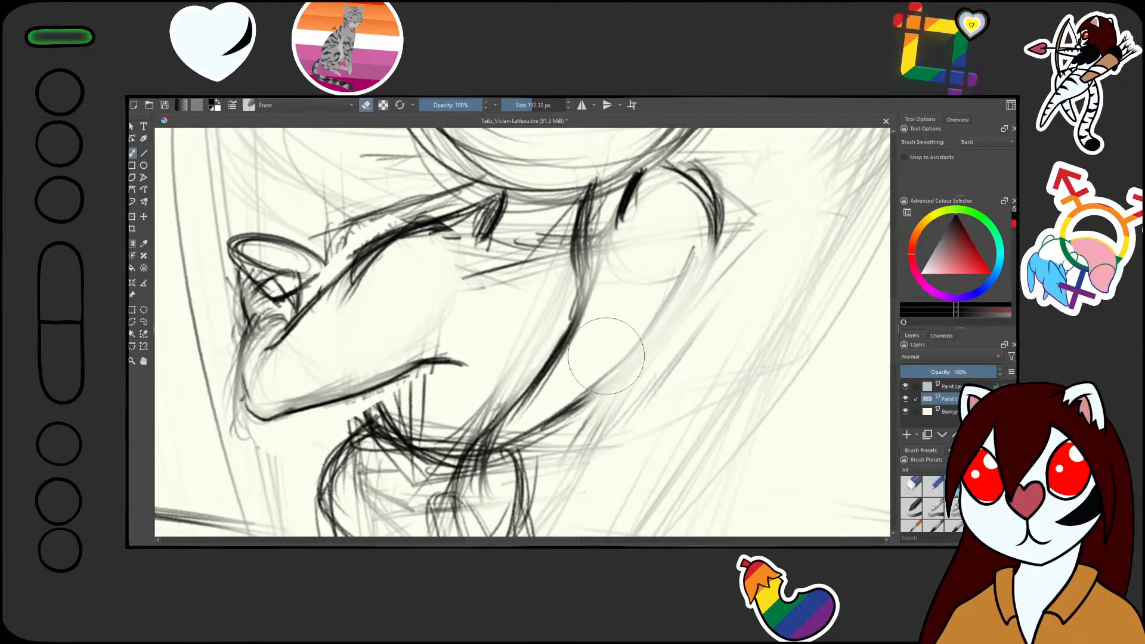
left_click_drag(644, 322, 569, 394)
key("e")
left_click_drag(692, 254, 614, 376)
mouse_move(706, 190)
left_mouse_down()
mouse_move(692, 266)
mouse_move(672, 294)
mouse_move(690, 311)
left_mouse_up()
left_click_drag(684, 306, 716, 216)
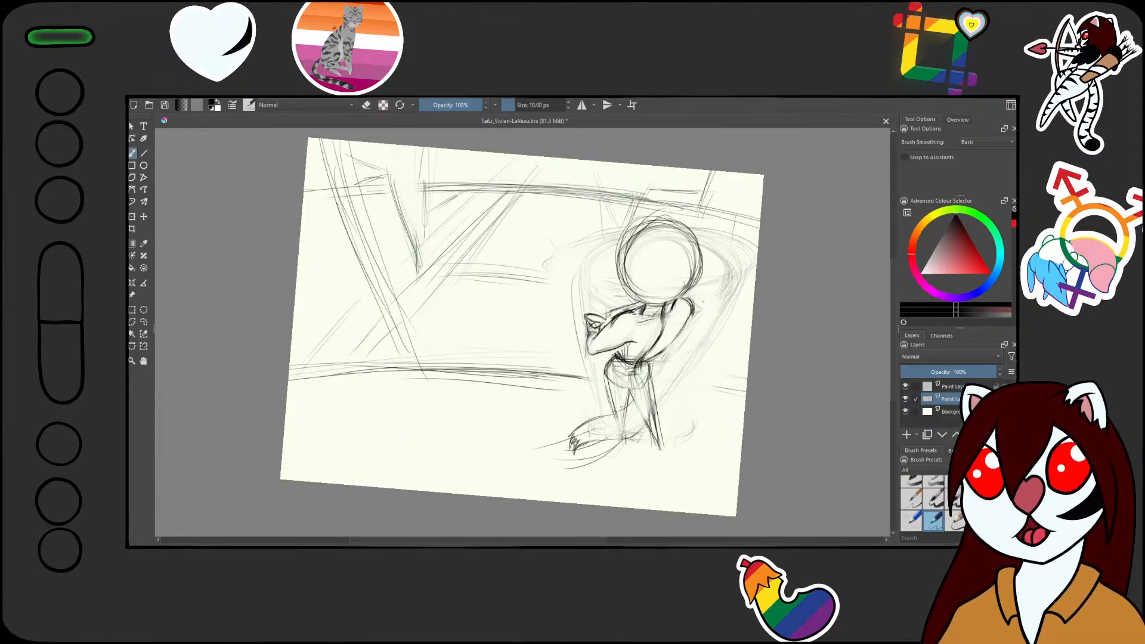
- Erase the heavy waist lines and the construction strokes inside the hips, and return to the pencil brush
mouse_move(661, 376)
left_mouse_down()
mouse_move(663, 334)
mouse_move(628, 324)
left_mouse_up()
key("slash")
left_click_drag(555, 298, 560, 259)
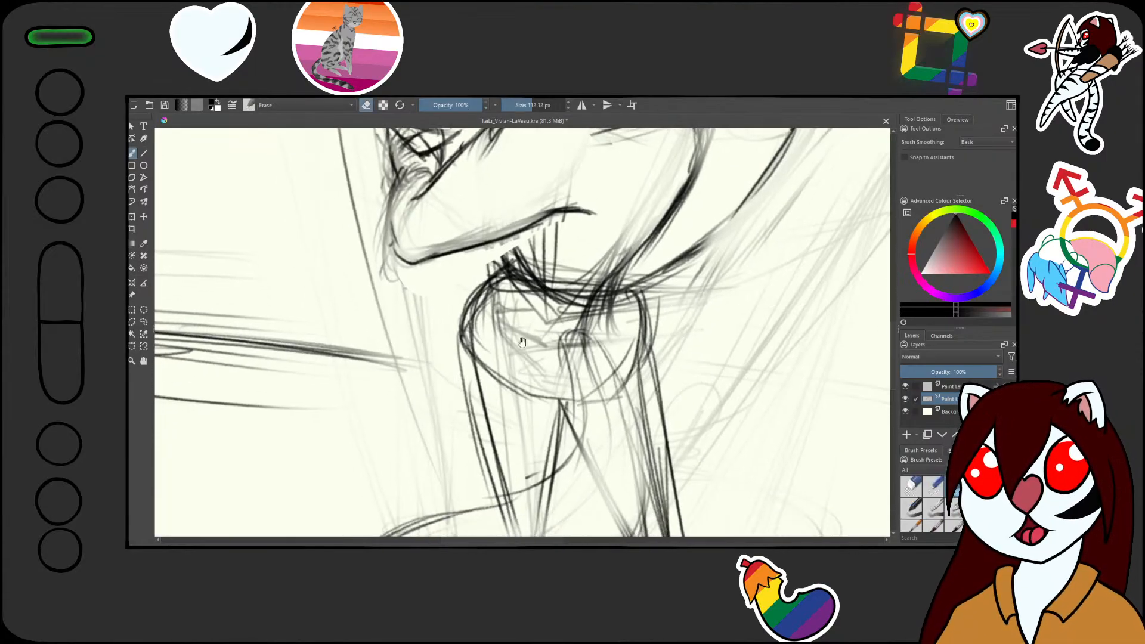
mouse_move(520, 316)
left_mouse_down()
mouse_move(557, 252)
mouse_move(537, 287)
mouse_move(599, 244)
mouse_move(627, 268)
mouse_move(664, 252)
left_mouse_up()
key("slash")
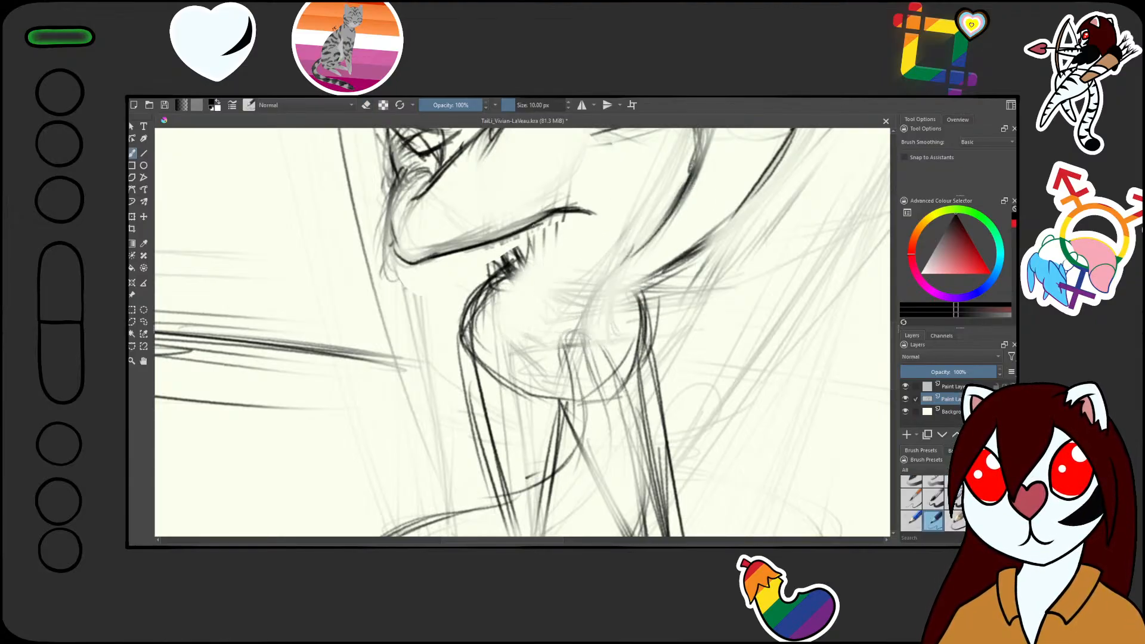
- Draw a short waist line below the forearm and fade the old contour of the left hip
mouse_move(527, 227)
left_mouse_down()
mouse_move(525, 278)
mouse_move(522, 254)
mouse_move(468, 307)
left_mouse_up()
left_click_drag(508, 250, 456, 343)
key("ctrl+z")
key("ctrl+z")
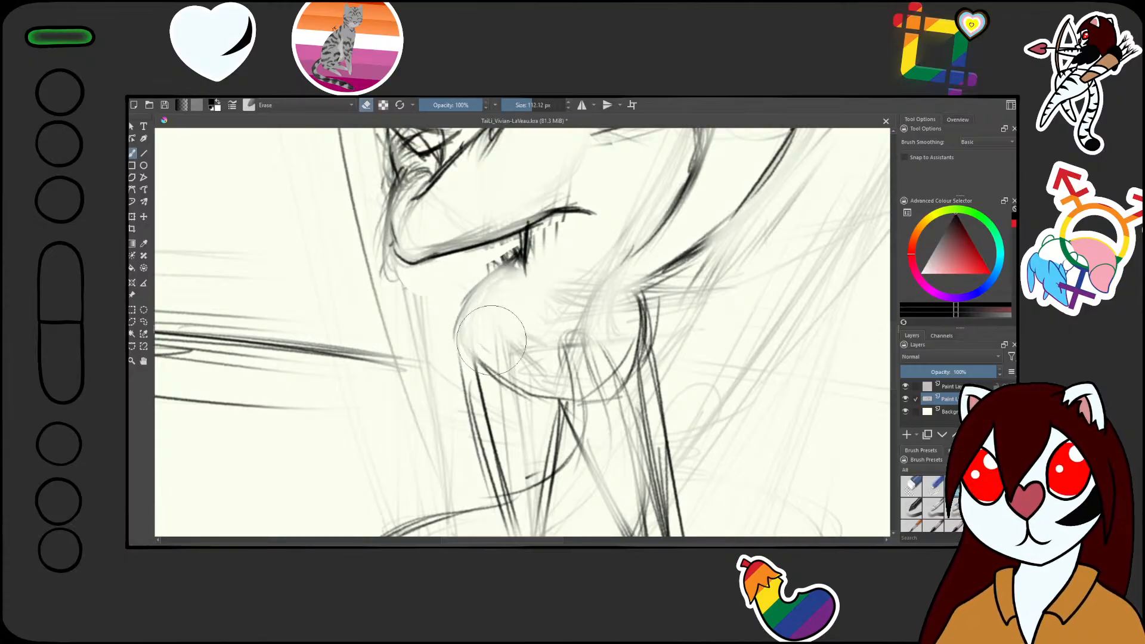
key("ctrl+z")
key("ctrl+z")
- Redraw the left hip as a smooth dark curve from the waist down to the top of the leg
mouse_move(518, 252)
left_mouse_down()
mouse_move(456, 330)
mouse_move(454, 367)
left_mouse_up()
left_click_drag(483, 280, 461, 379)
mouse_move(478, 310)
left_mouse_down()
mouse_move(456, 391)
mouse_move(476, 388)
left_mouse_up()
mouse_move(457, 345)
left_mouse_down()
mouse_move(514, 257)
mouse_move(544, 378)
mouse_move(718, 250)
mouse_move(567, 347)
left_mouse_up()
- Draw the tail's rounded base over the hips and darken its upper edge as it curves across the legs
scroll(719, 249, "up", 5)
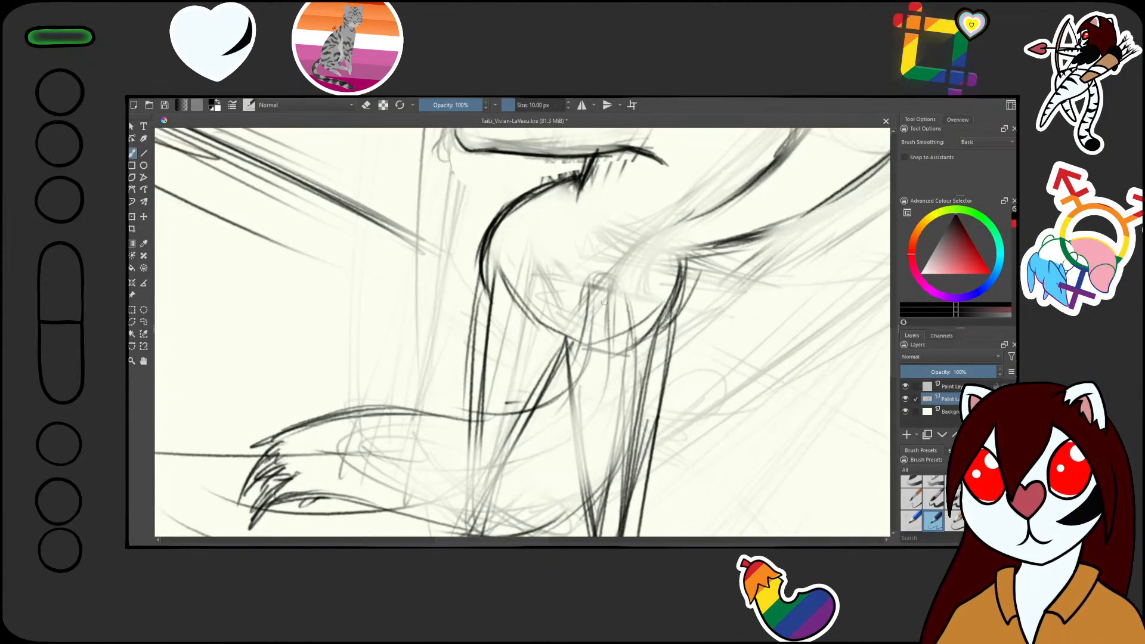
mouse_move(586, 296)
left_mouse_down()
mouse_move(610, 278)
mouse_move(623, 307)
mouse_move(627, 398)
left_mouse_up()
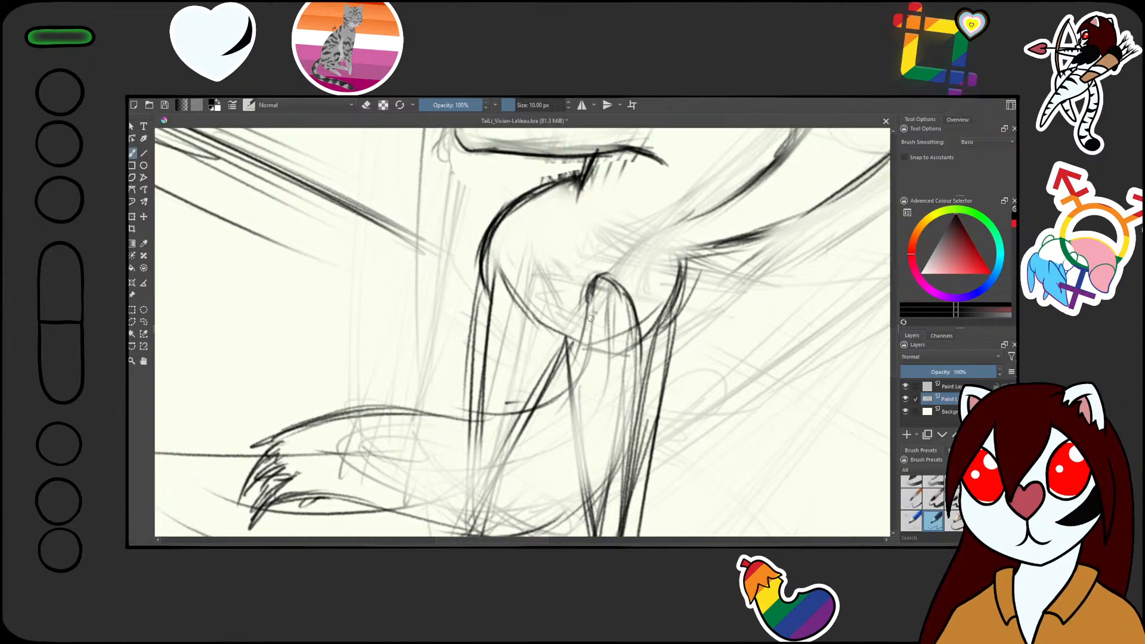
mouse_move(590, 297)
left_mouse_down()
mouse_move(561, 379)
mouse_move(573, 373)
mouse_move(583, 361)
mouse_move(502, 398)
left_mouse_up()
left_click_drag(605, 404, 695, 332)
mouse_move(644, 292)
left_mouse_down()
mouse_move(641, 307)
mouse_move(522, 352)
left_mouse_up()
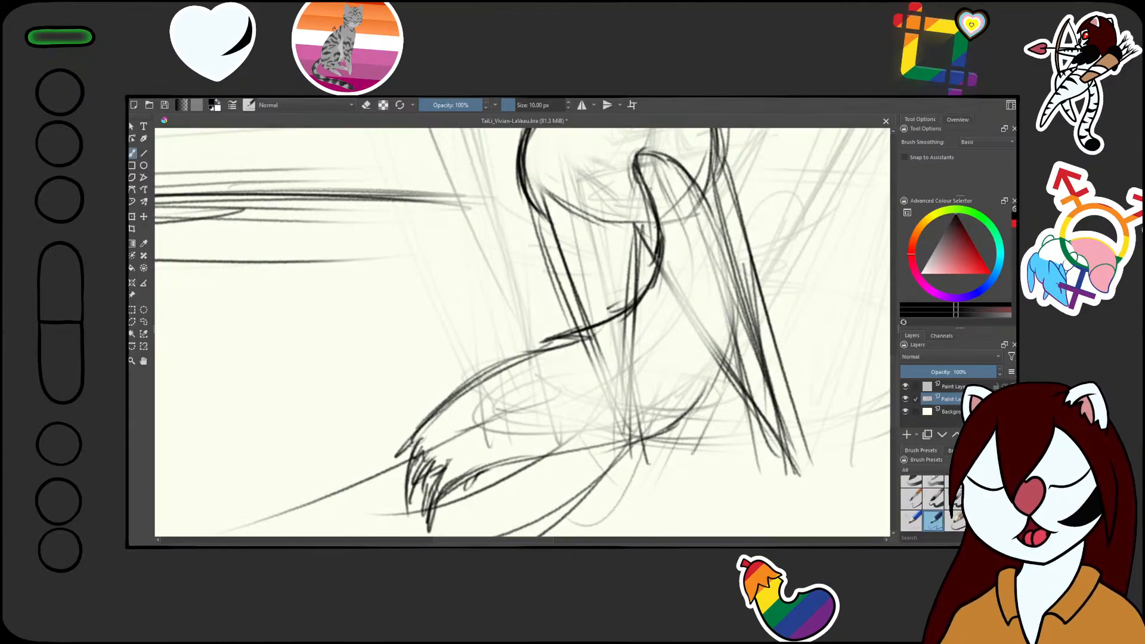
- Darken the lower curve of the hips from the left thigh to the tail base
scroll(584, 257, "up", 5)
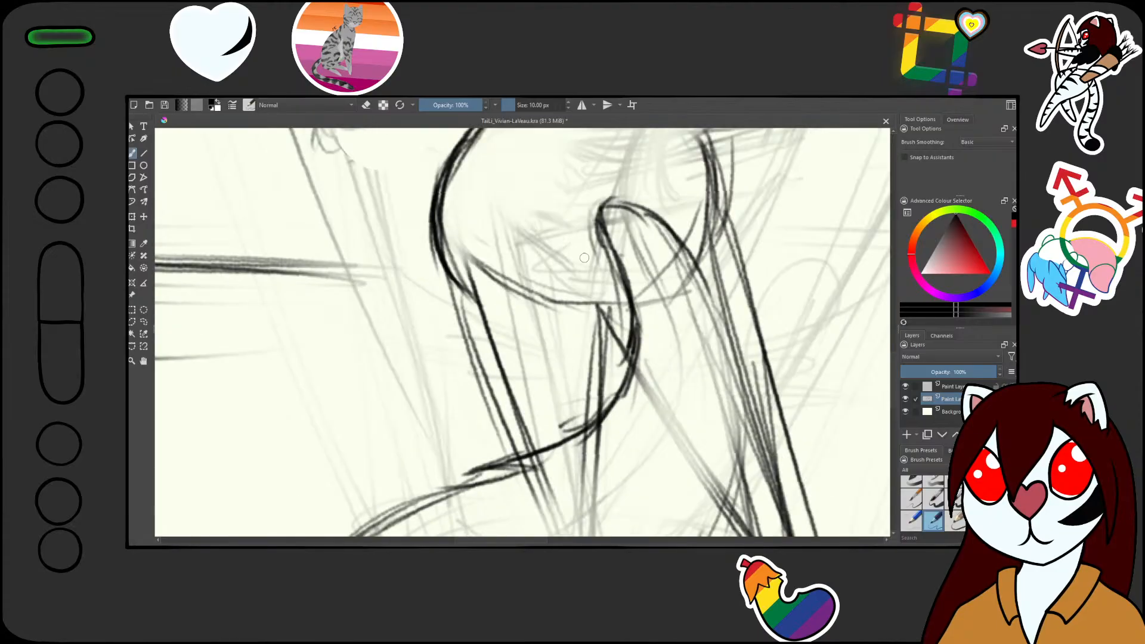
mouse_move(684, 292)
left_mouse_down()
mouse_move(596, 268)
mouse_move(507, 366)
mouse_move(543, 311)
mouse_move(492, 384)
left_mouse_up()
mouse_move(552, 301)
left_mouse_down()
mouse_move(484, 384)
mouse_move(590, 362)
mouse_move(583, 449)
left_mouse_up()
left_click_drag(578, 394, 581, 334)
- Outline the outer side of the left leg with a bold curve from the hip down to the tail
mouse_move(536, 248)
left_mouse_down()
mouse_move(556, 187)
mouse_move(548, 199)
left_mouse_up()
mouse_move(533, 325)
left_mouse_down()
mouse_move(545, 214)
mouse_move(530, 244)
left_mouse_up()
key("ctrl+z")
key("ctrl+z")
left_click_drag(557, 191, 533, 328)
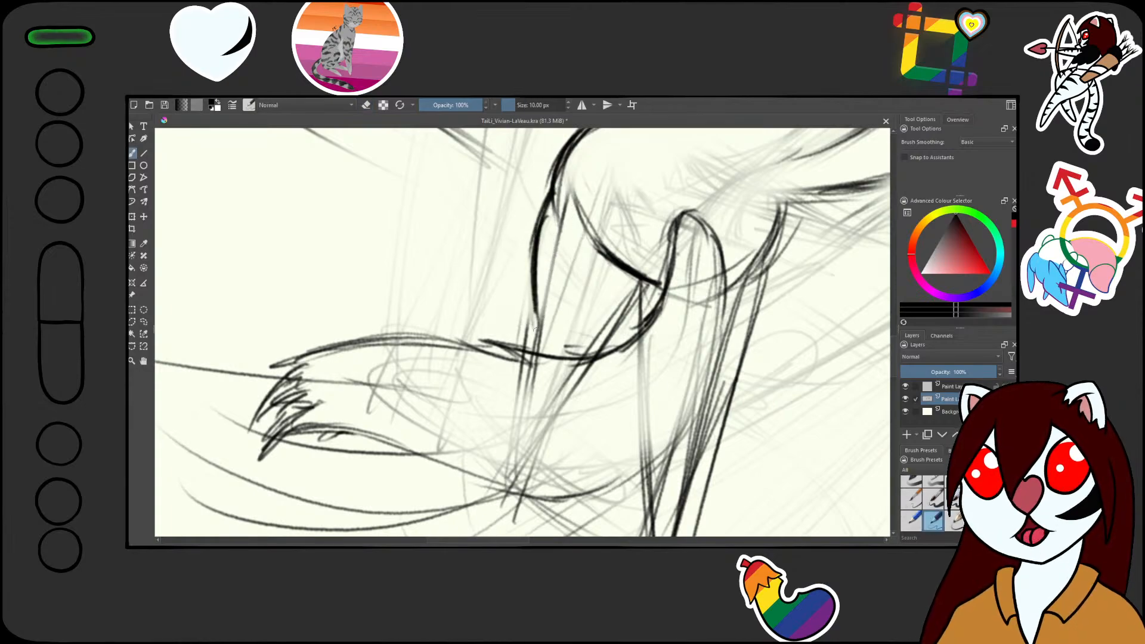
mouse_move(540, 250)
left_mouse_down()
mouse_move(529, 341)
mouse_move(530, 307)
left_mouse_up()
- Darken the left leg's inner line down to the tail and thicken its outer contour
key("4")
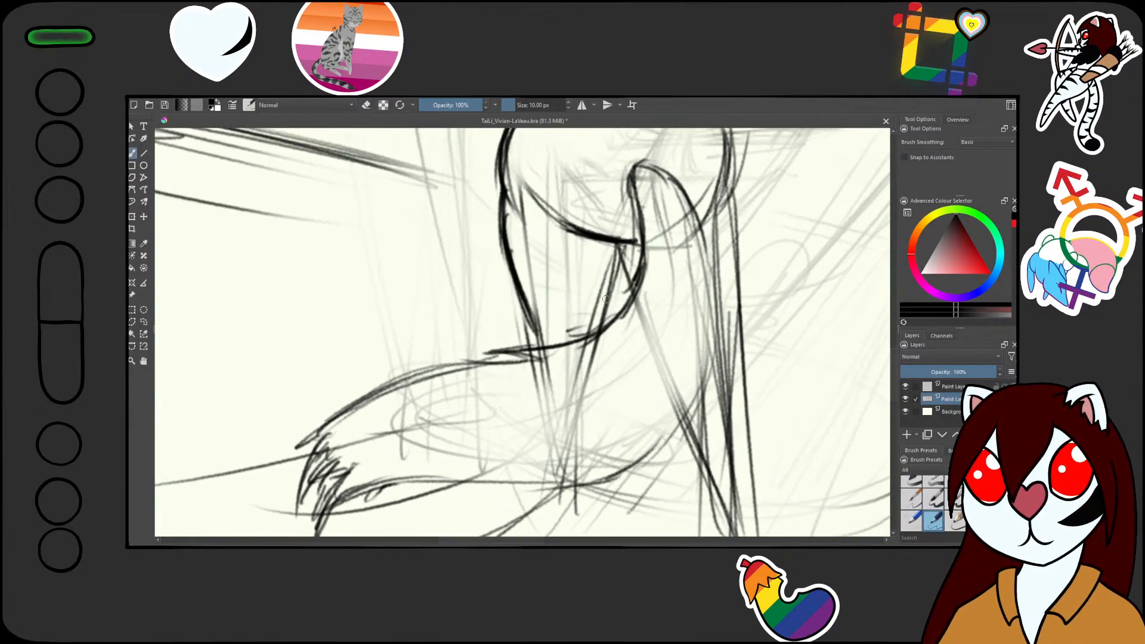
left_click_drag(618, 245, 592, 333)
key("minus")
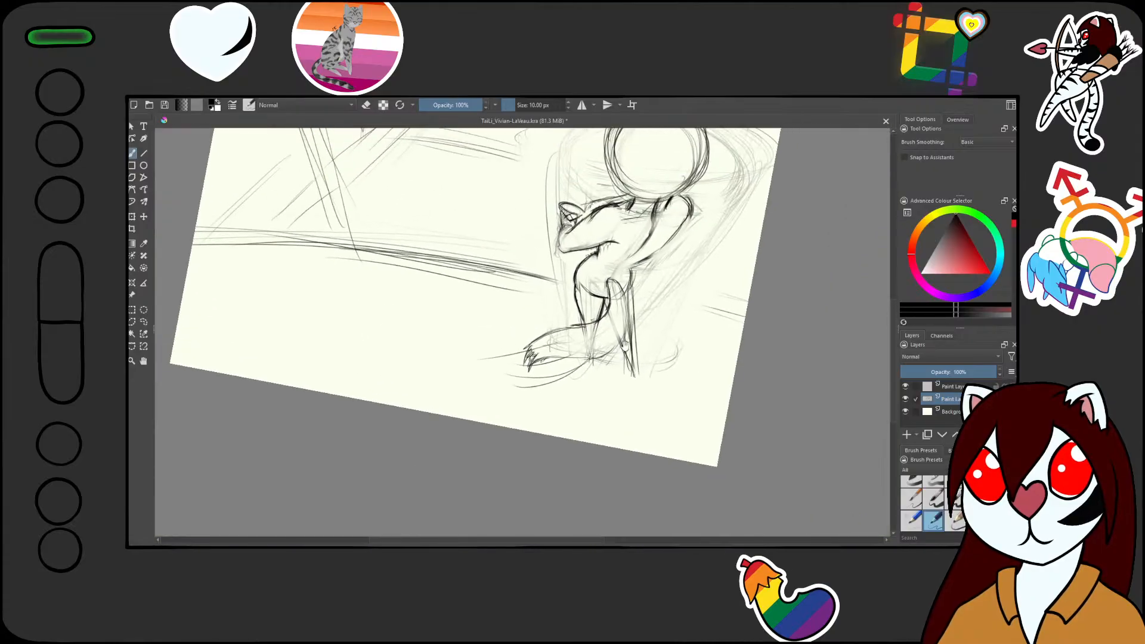
key("plus")
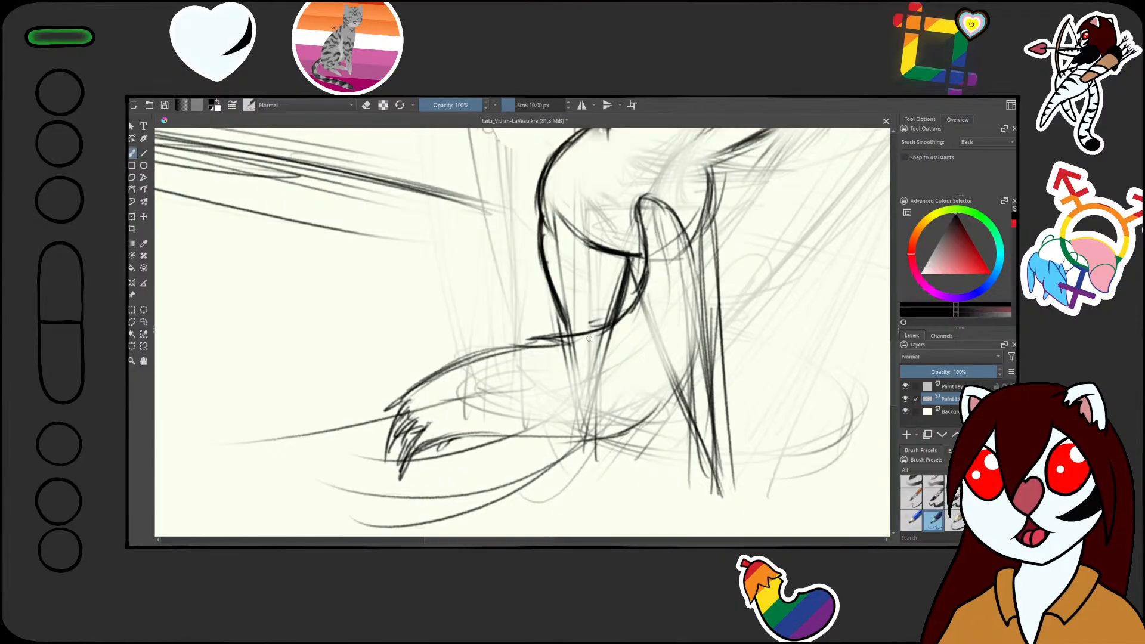
scroll(581, 346, "up", 2)
left_click_drag(547, 272, 560, 318)
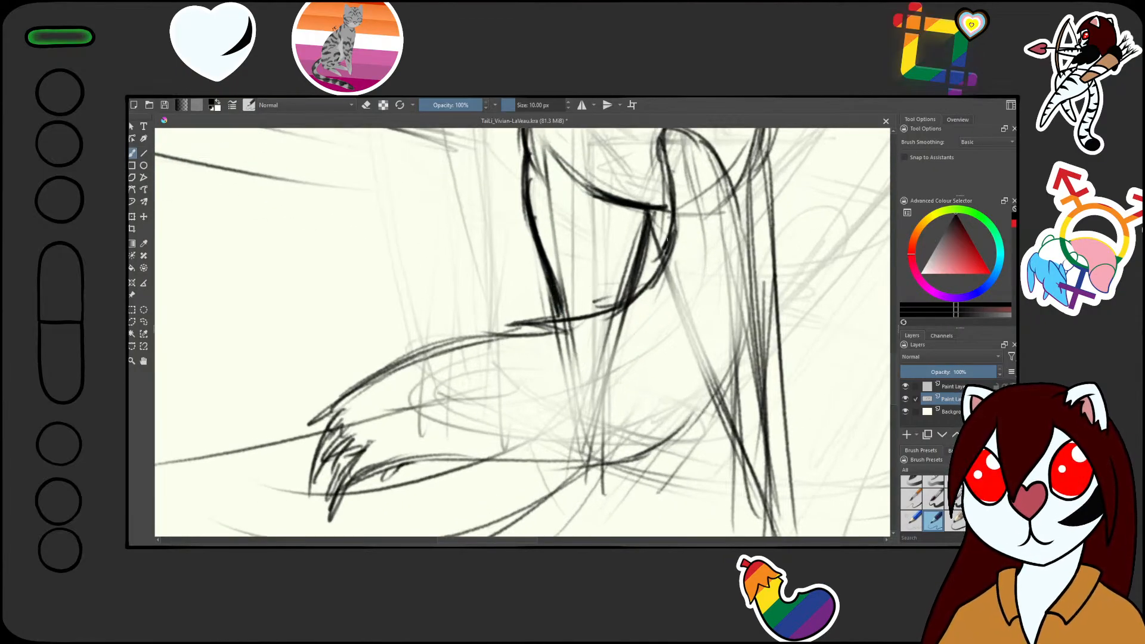
- Darken the right leg's outer contour from the hip down the thigh with bold strokes
mouse_move(731, 329)
left_mouse_down()
mouse_move(606, 276)
mouse_move(680, 335)
mouse_move(549, 197)
left_mouse_up()
left_click_drag(431, 312, 436, 343)
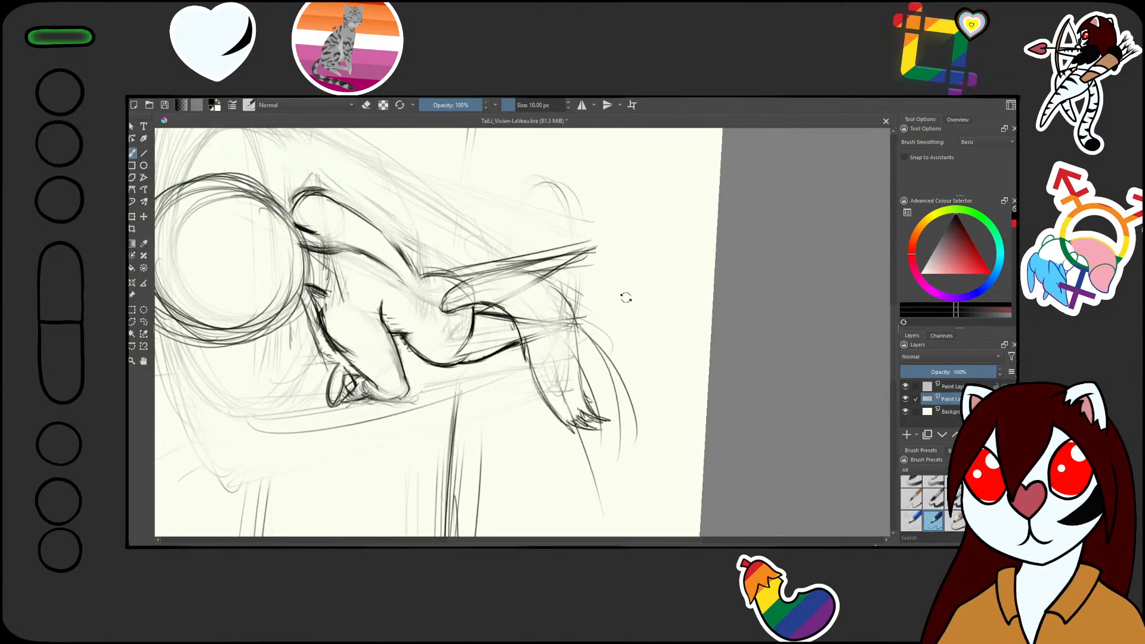
left_click_drag(625, 297, 498, 296)
scroll(497, 296, "up", 6)
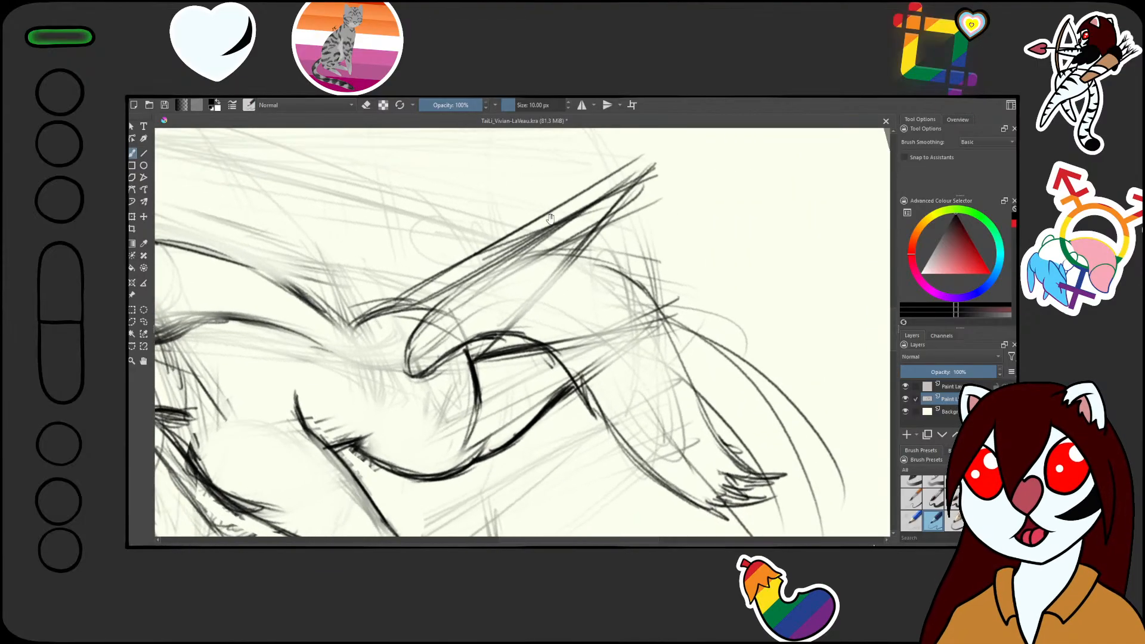
mouse_move(385, 306)
left_mouse_down()
mouse_move(392, 348)
mouse_move(378, 361)
mouse_move(424, 343)
left_mouse_up()
scroll(611, 234, "down", 4)
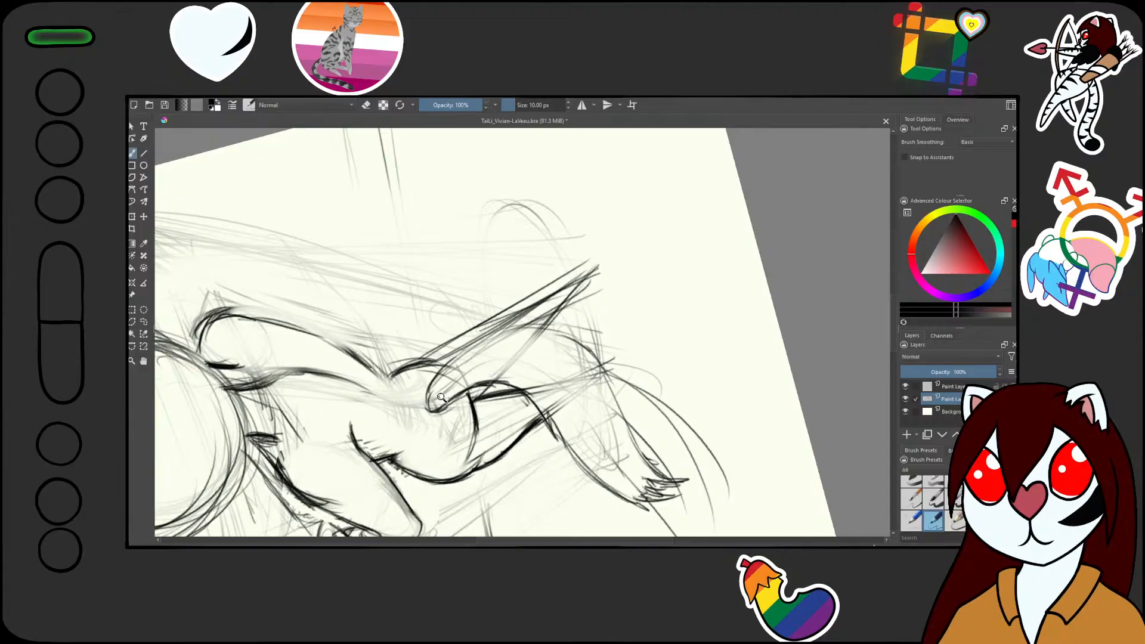
scroll(442, 397, "up", 3)
left_click_drag(325, 397, 448, 325)
mouse_move(354, 370)
left_mouse_down()
mouse_move(453, 322)
mouse_move(368, 366)
mouse_move(421, 338)
left_mouse_up()
left_click_drag(455, 296, 636, 343)
- Soften the right thigh's outer line with the eraser and redraw it as a cleaner curve running down to the knee
key("slash")
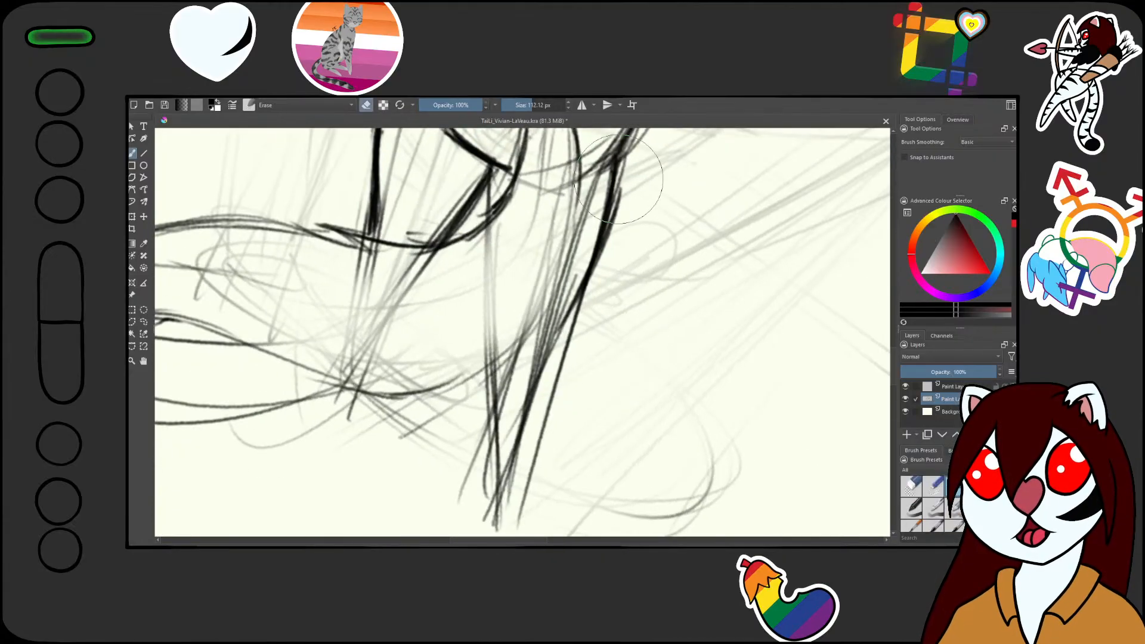
left_click_drag(632, 170, 540, 358)
left_click_drag(596, 197, 577, 308)
key("slash")
mouse_move(622, 159)
left_mouse_down()
mouse_move(603, 238)
mouse_move(561, 322)
left_mouse_up()
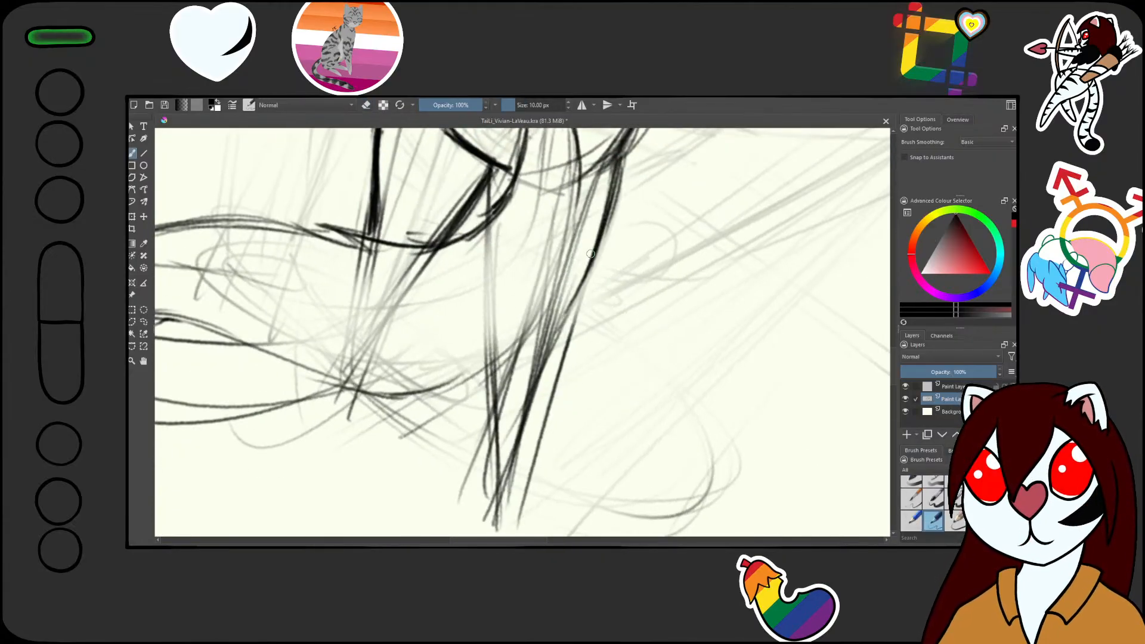
left_click_drag(599, 243, 546, 335)
left_click_drag(572, 285, 541, 348)
- Erase the upper part of the rough guideline running down between the two legs
left_click_drag(491, 223, 491, 324)
left_click_drag(489, 217, 493, 350)
key("ctrl+z")
key("ctrl+z")
key("ctrl+z")
key("ctrl+z")
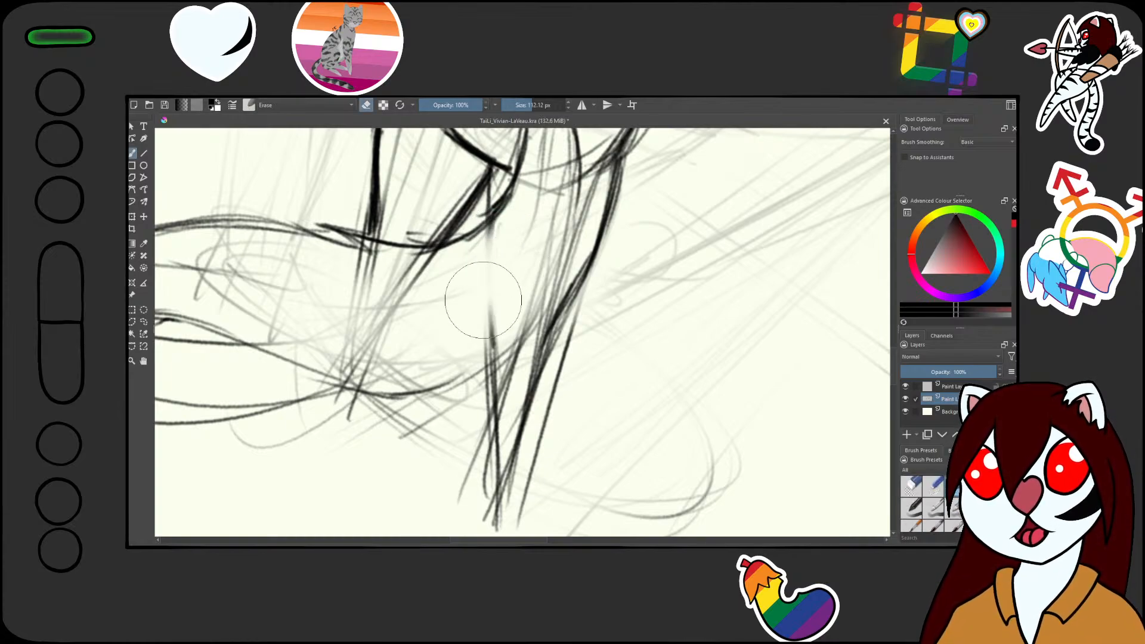
key("ctrl+z")
key("ctrl+z")
key("ctrl+z")
key("ctrl+z")
key("ctrl+z")
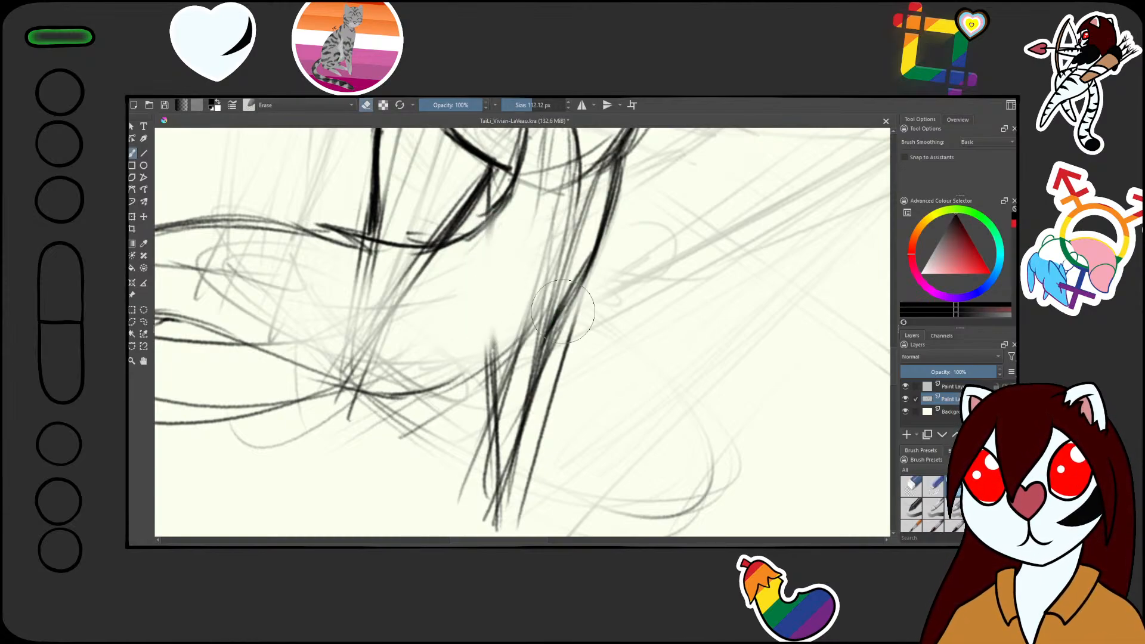
- Lighten the right lower leg's rough guidelines and outline its inner and outer sides down to the ankle
left_click_drag(587, 270, 553, 356)
left_click_drag(566, 301, 552, 367)
mouse_move(601, 338)
left_mouse_down()
mouse_move(621, 266)
mouse_move(586, 303)
left_mouse_up()
mouse_move(576, 275)
left_mouse_down()
mouse_move(591, 332)
mouse_move(577, 448)
left_mouse_up()
mouse_move(518, 316)
left_mouse_down()
mouse_move(547, 445)
mouse_move(544, 361)
left_mouse_up()
mouse_move(554, 310)
left_mouse_down()
mouse_move(555, 400)
mouse_move(572, 336)
left_mouse_up()
scroll(560, 328, "up", 4)
scroll(564, 256, "up", 1)
left_click_drag(533, 293, 569, 359)
left_click_drag(585, 278, 630, 337)
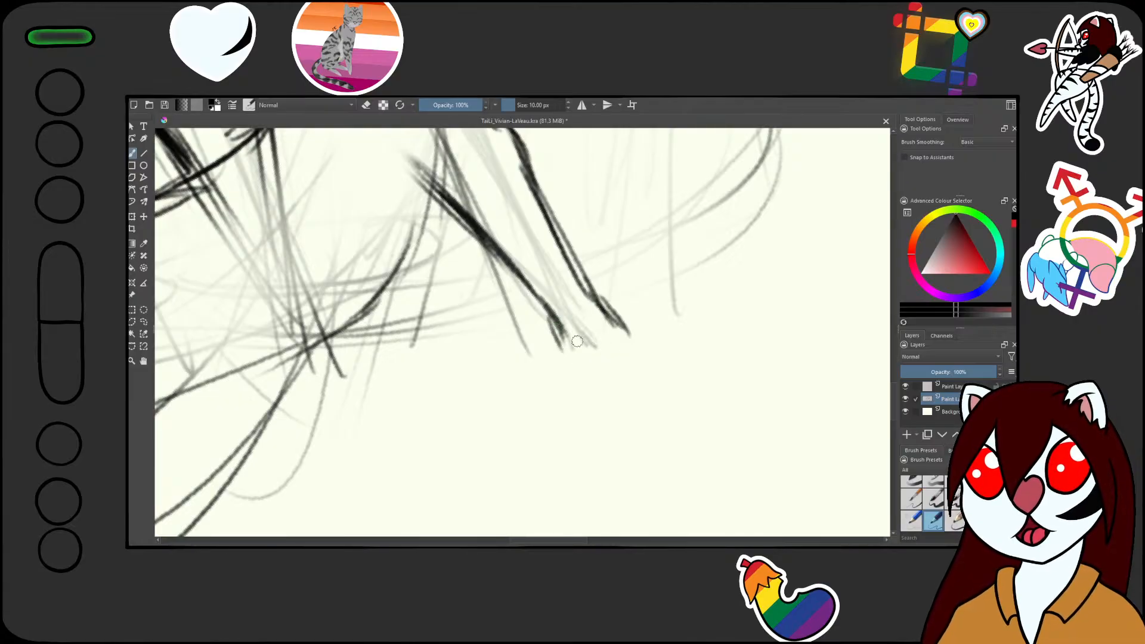
- Close the right leg with a small rounded foot and mark dark toe lines on it
mouse_move(543, 313)
left_mouse_down()
mouse_move(581, 356)
mouse_move(560, 350)
mouse_move(596, 355)
mouse_move(596, 290)
mouse_move(625, 329)
left_mouse_up()
left_click_drag(596, 288, 616, 337)
scroll(619, 299, "down", 5)
scroll(631, 346, "up", 5)
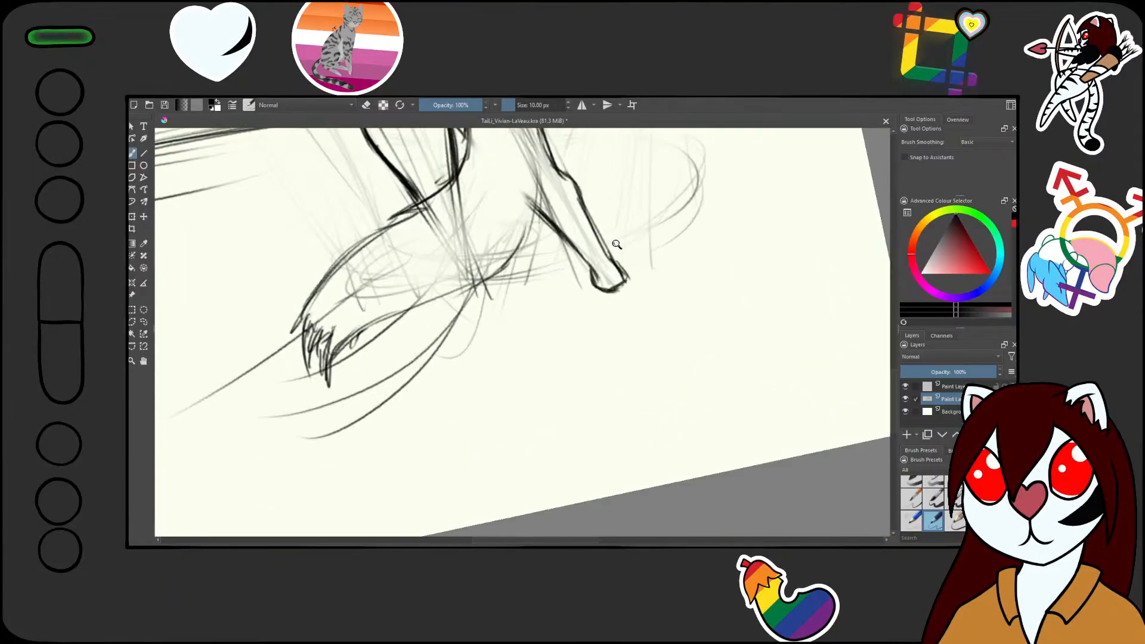
mouse_move(632, 271)
left_mouse_down()
mouse_move(591, 220)
mouse_move(623, 255)
left_mouse_up()
mouse_move(598, 202)
left_mouse_down()
mouse_move(638, 275)
mouse_move(627, 263)
left_mouse_up()
scroll(660, 376, "down", 5)
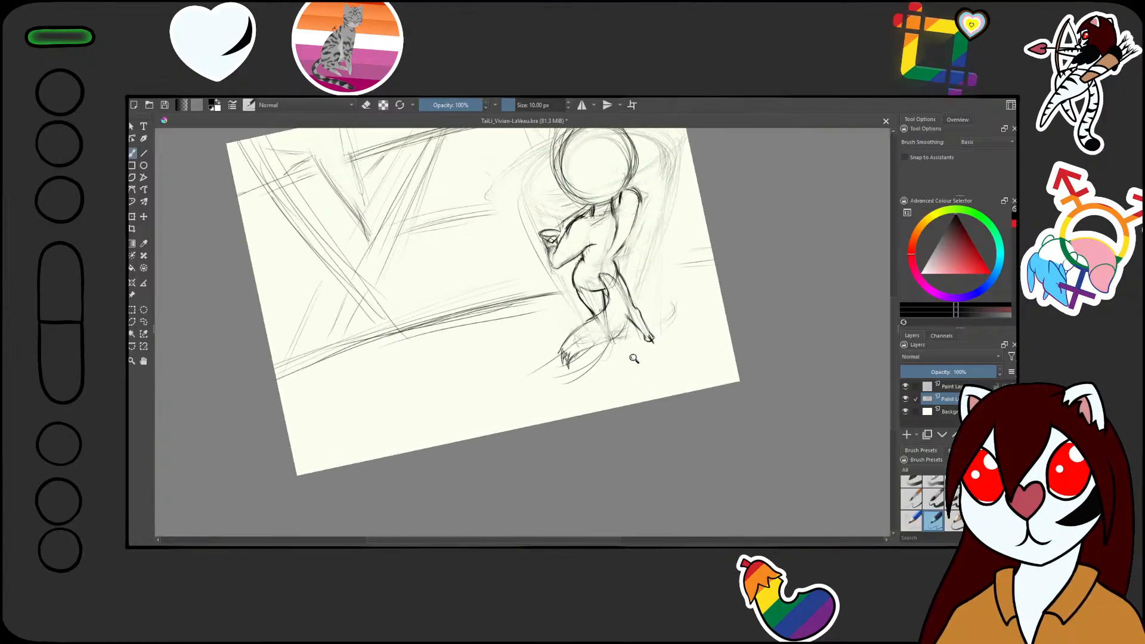
scroll(629, 357, "up", 5)
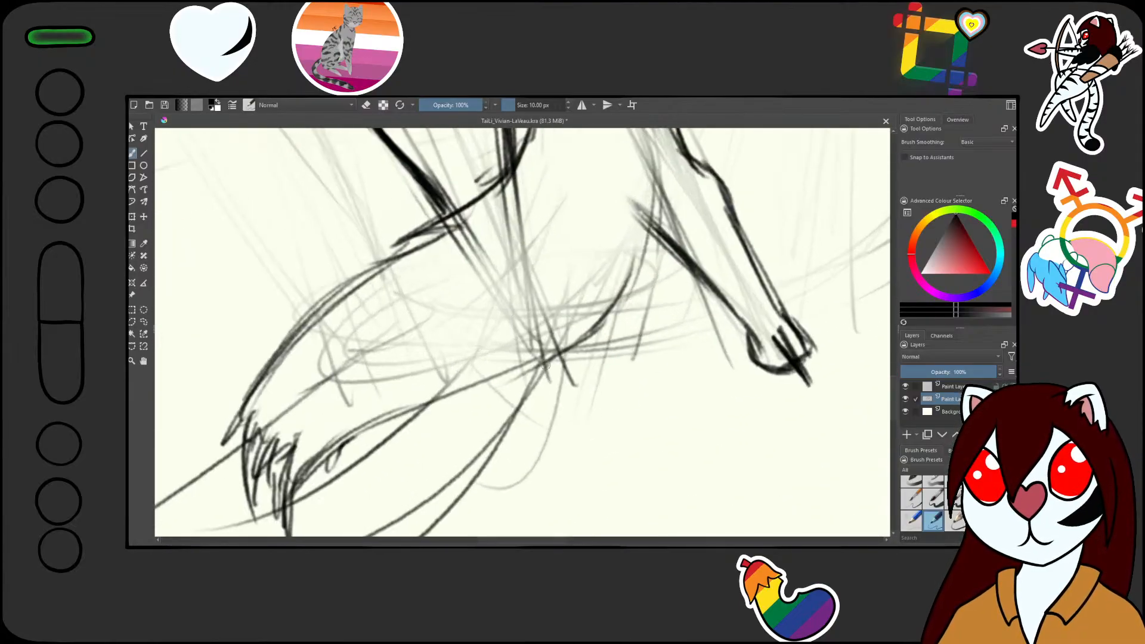
- Extend the left leg below the tail and sketch a small foot at its end
mouse_move(543, 380)
left_mouse_down()
mouse_move(524, 372)
mouse_move(564, 375)
mouse_move(583, 394)
mouse_move(510, 405)
mouse_move(516, 364)
mouse_move(519, 412)
mouse_move(541, 398)
mouse_move(514, 410)
left_mouse_up()
left_click_drag(618, 321, 609, 416)
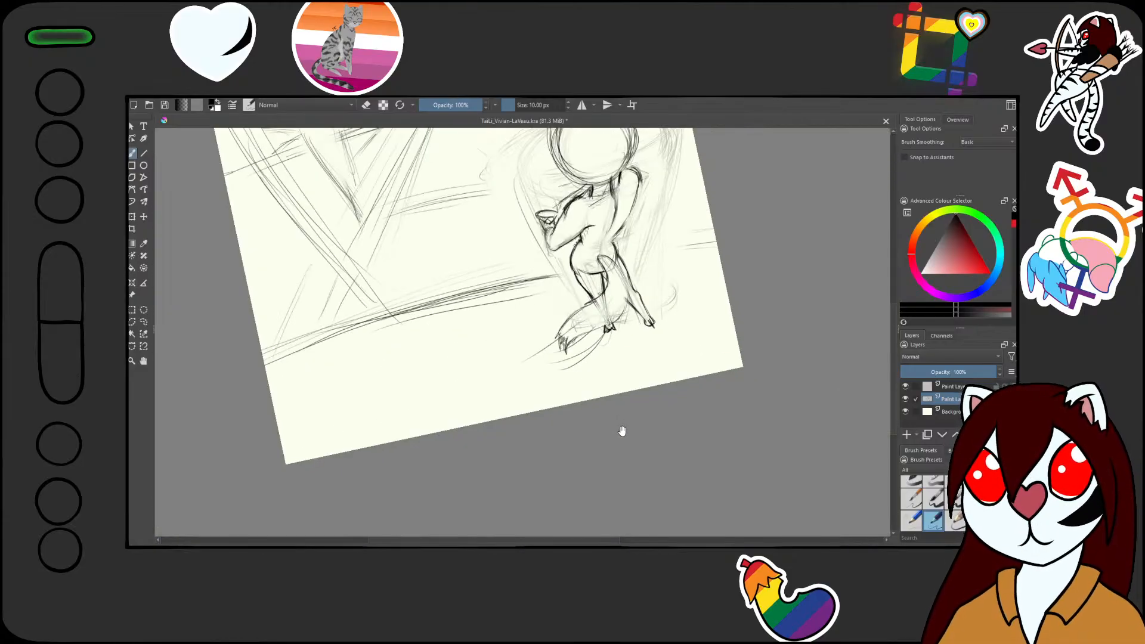
left_click_drag(617, 310, 613, 374)
mouse_move(618, 344)
left_mouse_down()
mouse_move(609, 209)
mouse_move(607, 333)
left_mouse_up()
- Rough in a tall left ear on the head circle and a pointed right ear on its upper right edge
left_click_drag(546, 285, 559, 254)
left_click_drag(661, 209, 707, 234)
left_click_drag(681, 236, 673, 305)
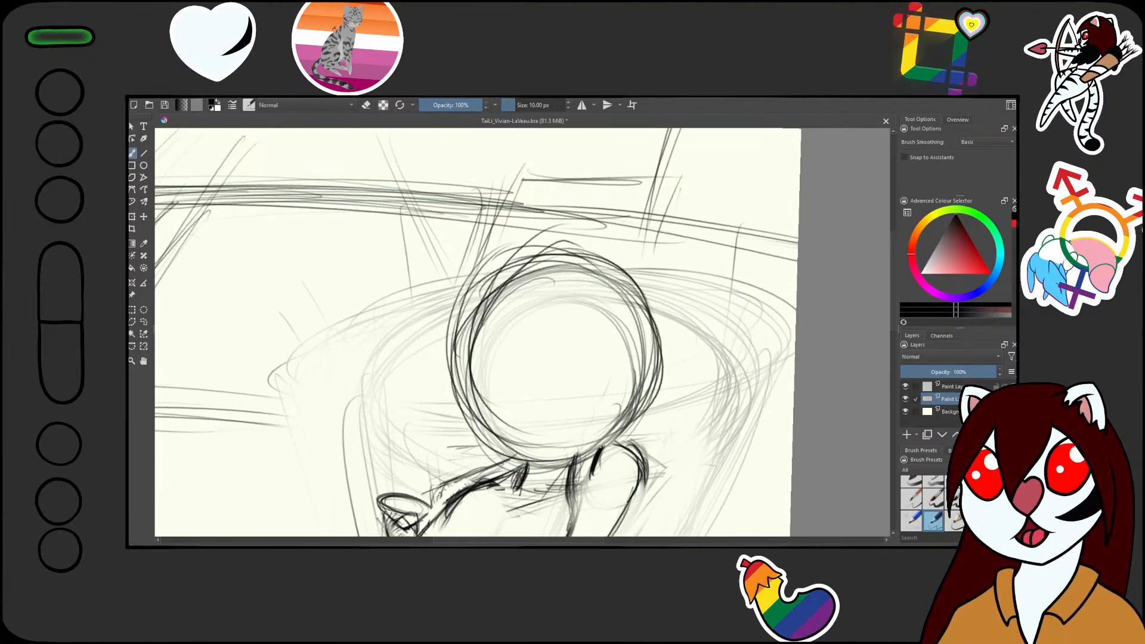
mouse_move(492, 338)
left_mouse_down()
mouse_move(488, 256)
mouse_move(528, 193)
left_mouse_up()
mouse_move(480, 319)
left_mouse_down()
mouse_move(546, 185)
mouse_move(533, 194)
mouse_move(566, 267)
mouse_move(567, 351)
mouse_move(529, 388)
left_mouse_up()
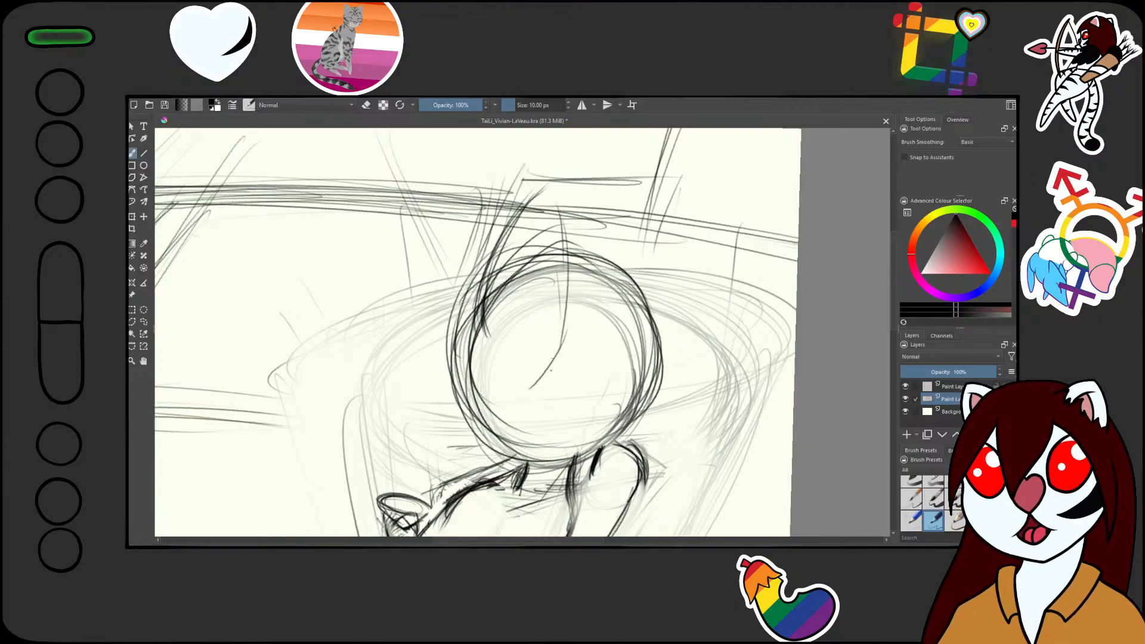
mouse_move(638, 275)
left_mouse_down()
mouse_move(689, 258)
mouse_move(718, 268)
mouse_move(683, 333)
mouse_move(656, 352)
left_mouse_up()
left_click_drag(695, 301, 633, 409)
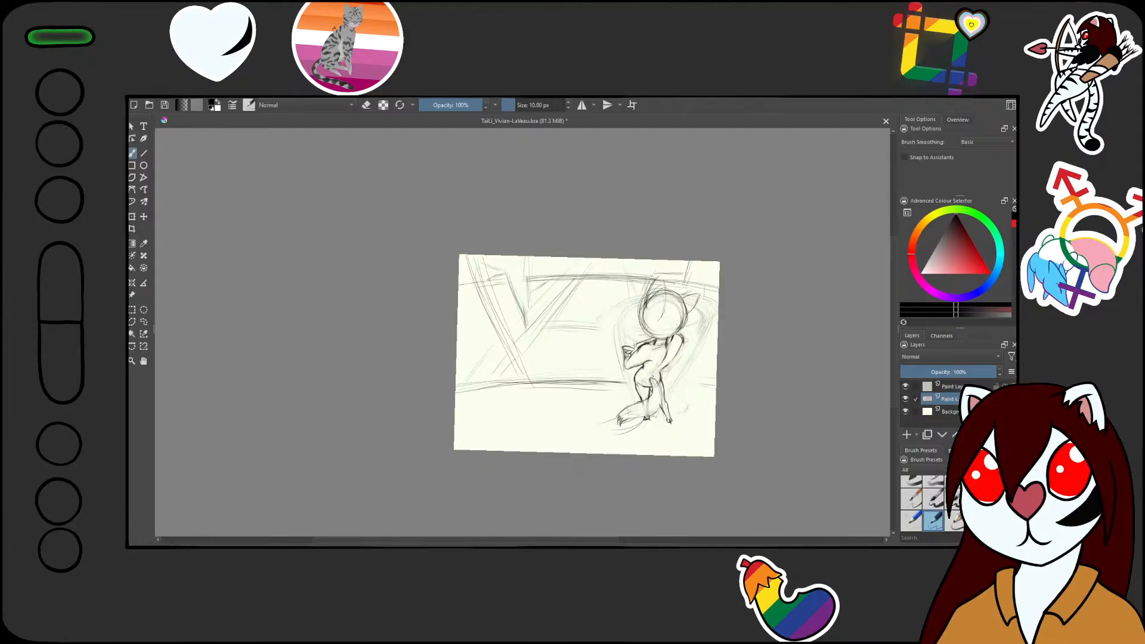
- Build up the tall left ear with bold curved sides meeting in a point above the head circle
left_click_drag(661, 326, 659, 253)
left_click_drag(660, 253, 577, 388)
left_click_drag(514, 296, 505, 380)
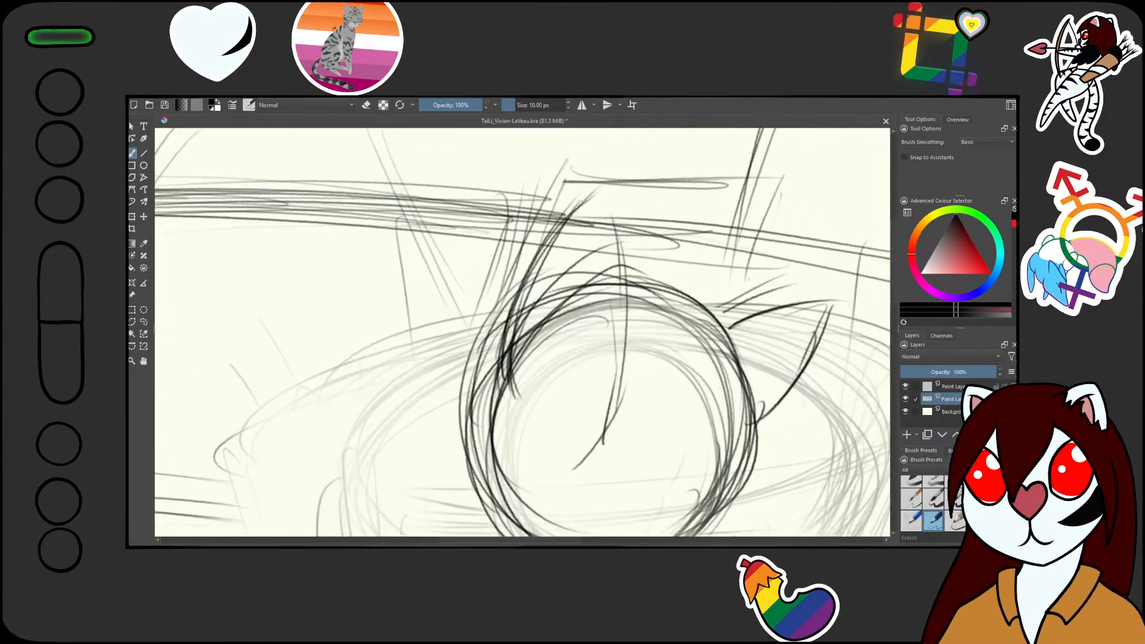
mouse_move(530, 264)
left_mouse_down()
mouse_move(504, 360)
mouse_move(593, 207)
left_mouse_up()
left_click_drag(513, 316, 620, 186)
left_click_drag(620, 187, 572, 248)
left_click_drag(613, 202, 639, 253)
left_click_drag(625, 181, 641, 331)
left_click_drag(638, 262, 624, 391)
scroll(674, 336, "down", 5)
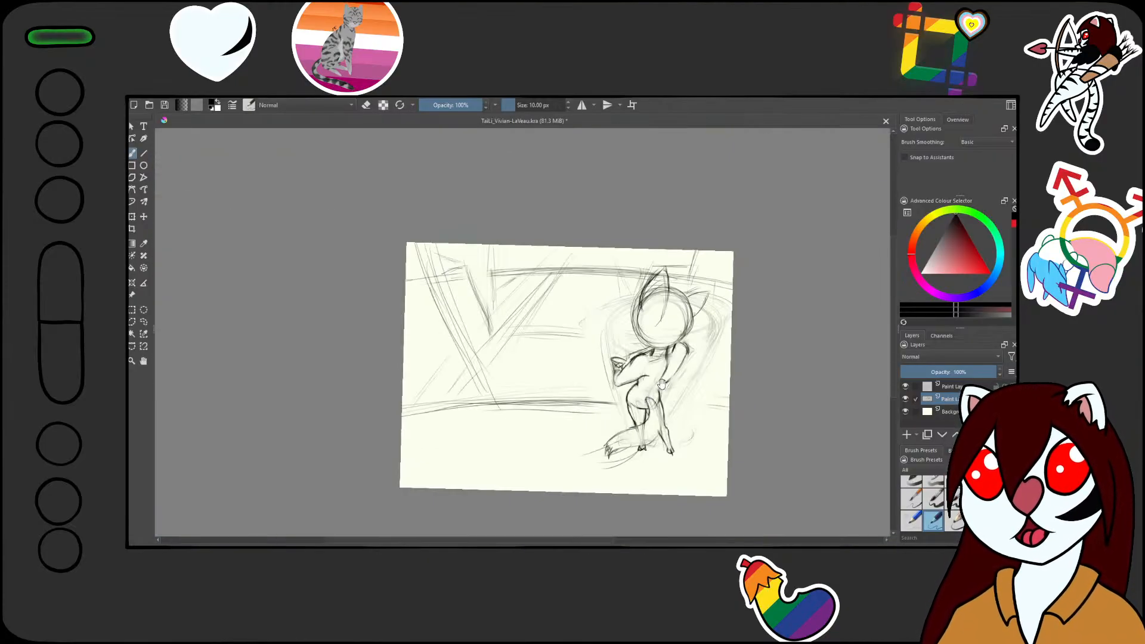
- Fade the left ear's lines and the left side of the head circle with the eraser
scroll(662, 383, "up", 5)
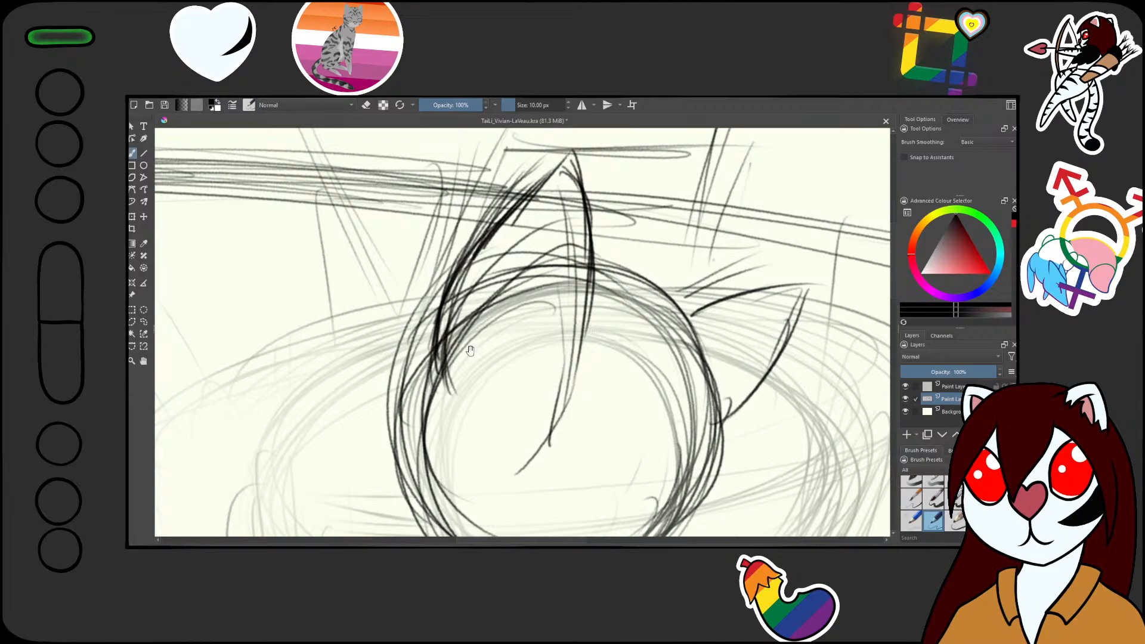
left_click_drag(470, 351, 577, 258)
left_click_drag(559, 352, 622, 338)
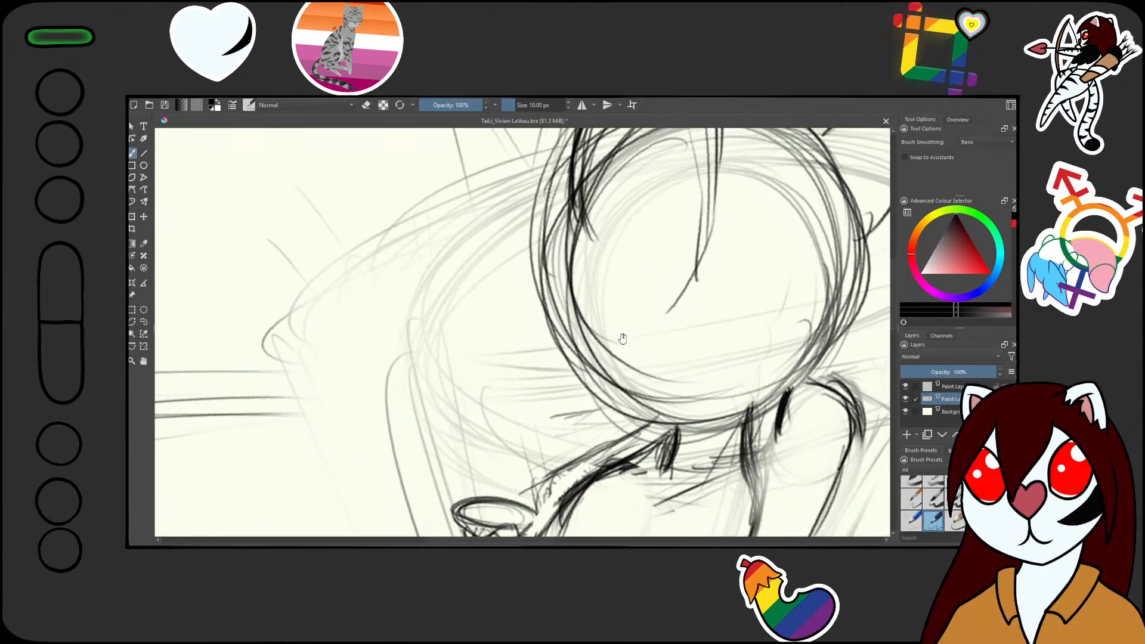
key("slash")
mouse_move(590, 232)
left_mouse_down()
mouse_move(599, 324)
mouse_move(623, 353)
left_mouse_up()
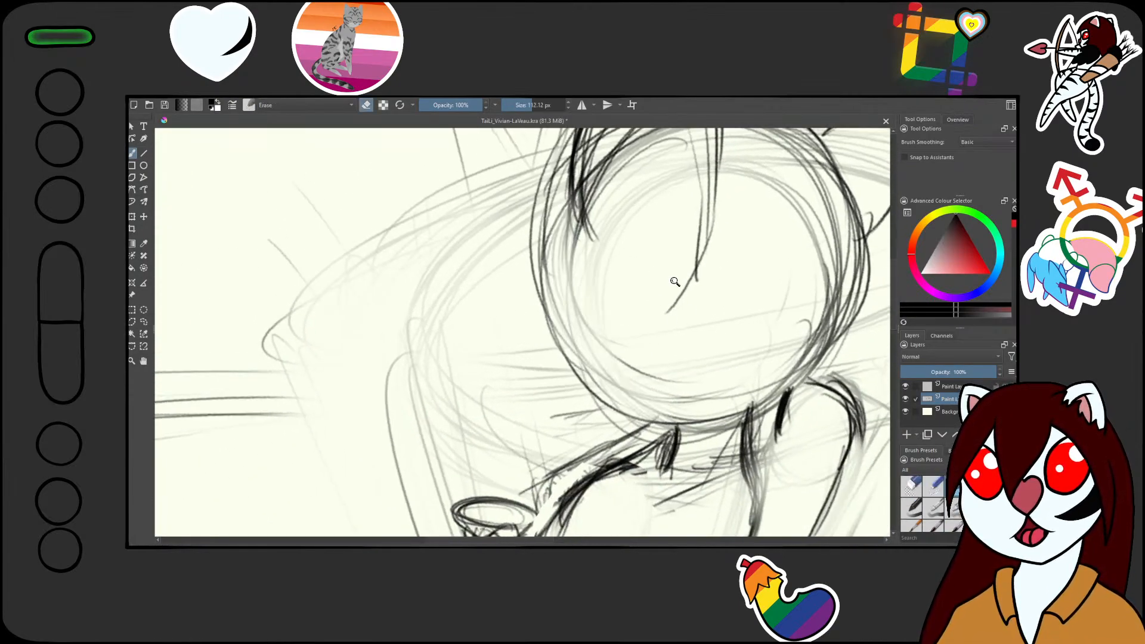
scroll(580, 360, "down", 3)
mouse_move(674, 281)
left_mouse_down()
mouse_move(580, 360)
mouse_move(537, 191)
mouse_move(560, 166)
mouse_move(602, 191)
mouse_move(590, 255)
mouse_move(585, 231)
mouse_move(570, 246)
left_mouse_up()
scroll(580, 358, "up", 2)
scroll(621, 239, "down", 3)
left_click_drag(607, 314, 593, 240)
mouse_move(577, 192)
left_mouse_down()
mouse_move(580, 170)
mouse_move(560, 204)
left_mouse_up()
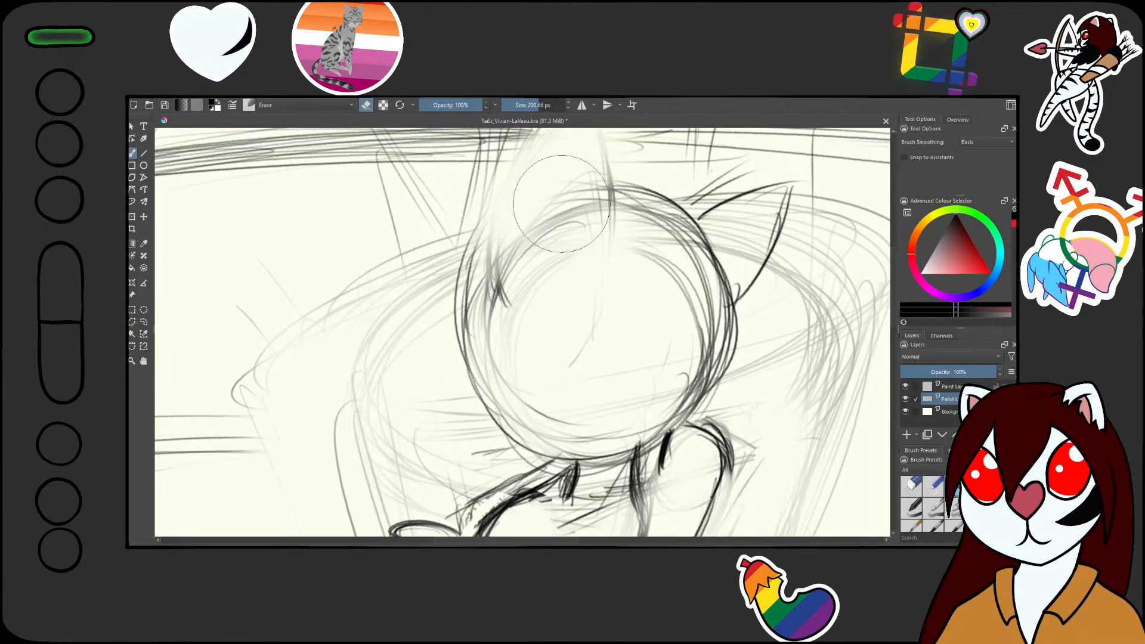
- Redraw the left curve of the head circle from the crown down to the cheek
key("slash")
left_click_drag(576, 209, 479, 311)
mouse_move(541, 221)
left_mouse_down()
mouse_move(480, 285)
mouse_move(489, 318)
left_mouse_up()
left_click_drag(523, 241, 486, 361)
left_click_drag(496, 280, 484, 380)
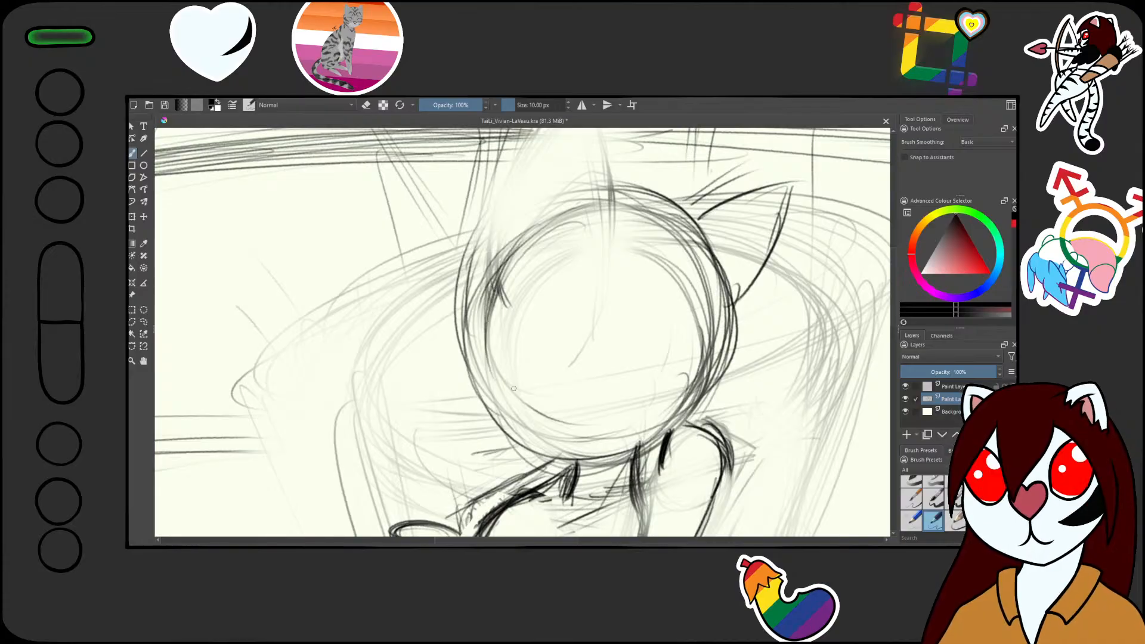
- Sketch short brow and muzzle strokes on the head's lower left edge above the shoulder
left_click_drag(500, 310, 495, 361)
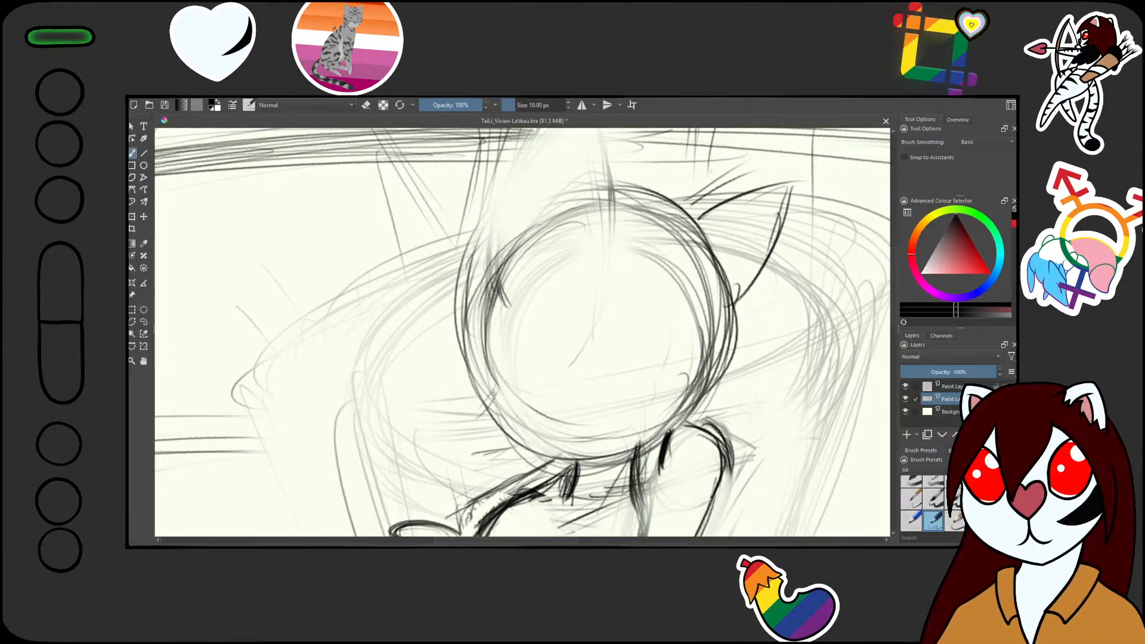
left_click_drag(506, 410, 484, 463)
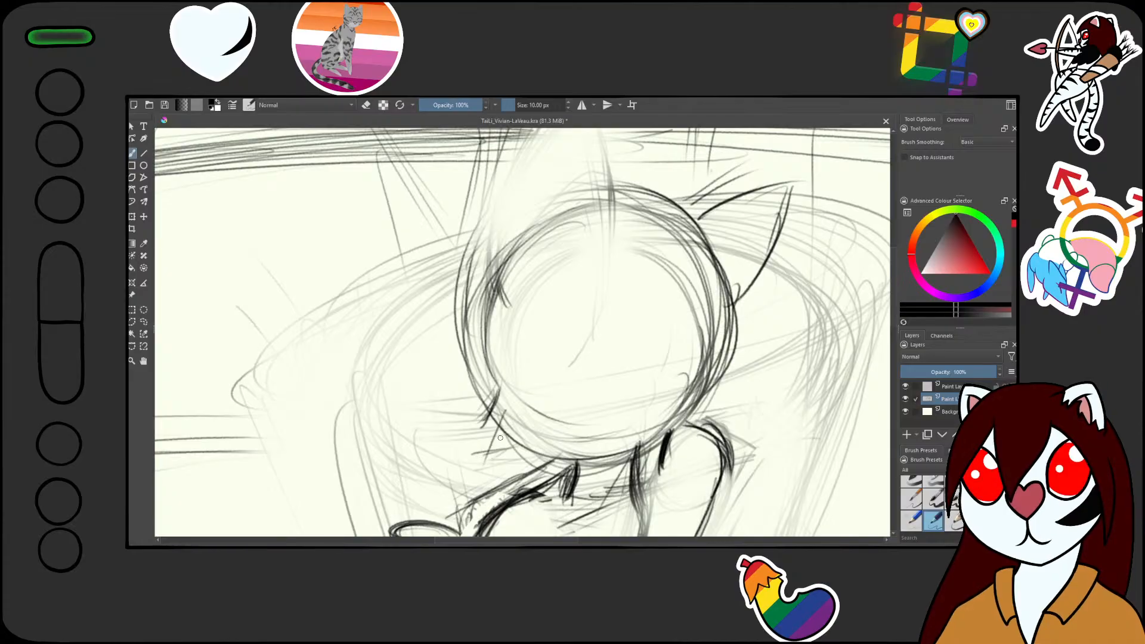
left_click_drag(506, 424, 520, 464)
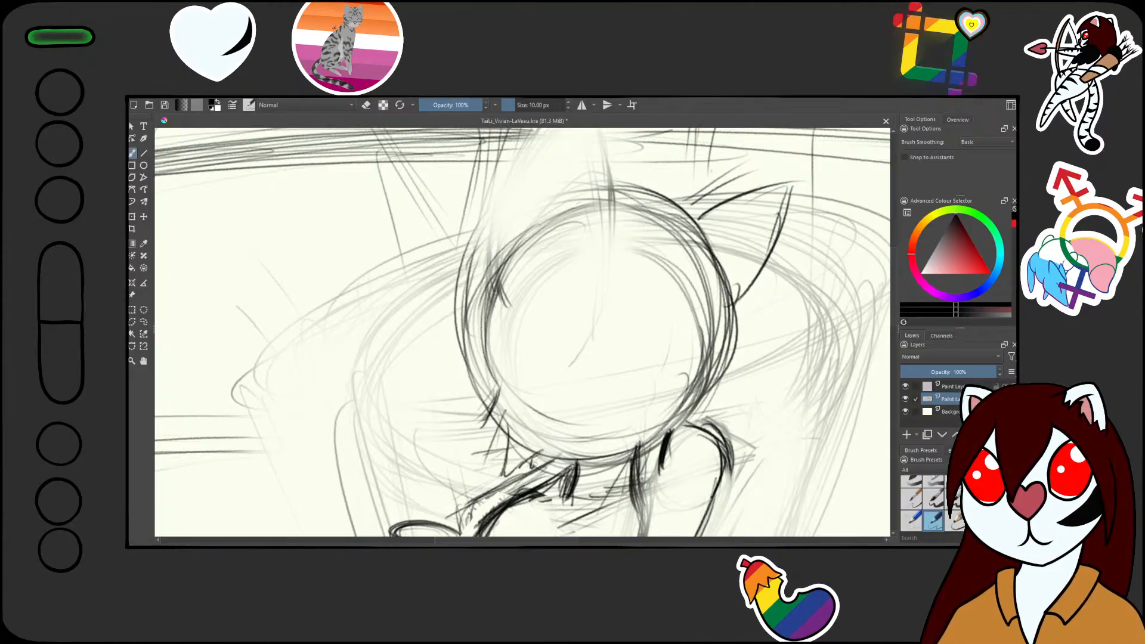
- Draw a bold slanted brow and a dark eye with a pupil on the face's left edge
left_click_drag(656, 363, 665, 444)
left_click_drag(632, 406, 548, 379)
mouse_move(488, 298)
left_mouse_down()
mouse_move(464, 359)
mouse_move(468, 337)
left_mouse_up()
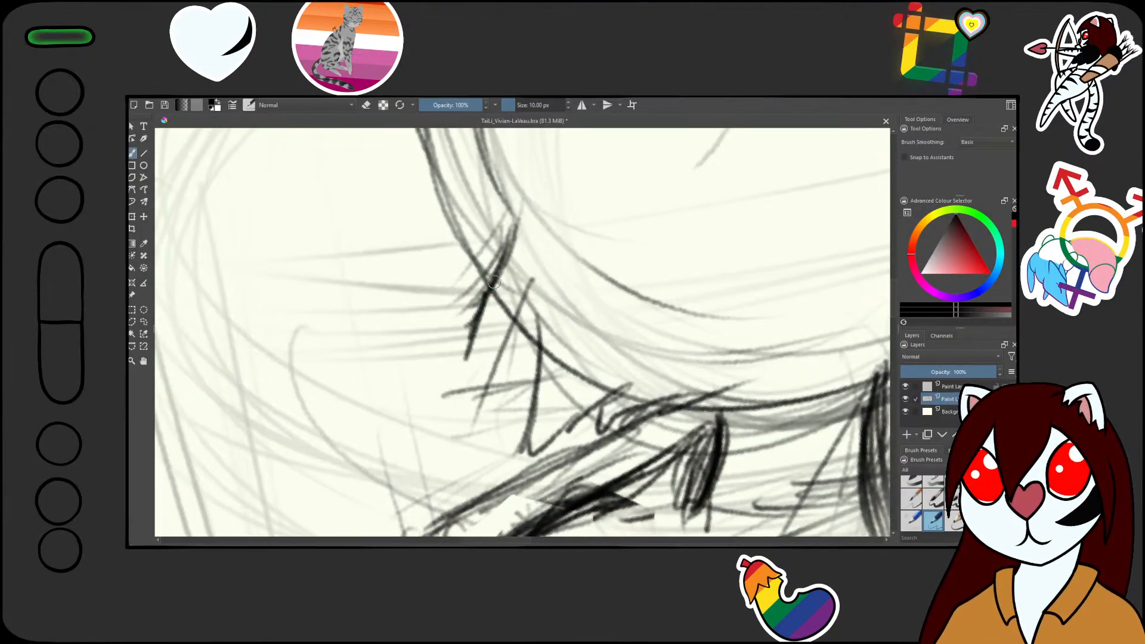
left_click_drag(508, 248, 450, 357)
left_click_drag(501, 267, 461, 362)
mouse_move(479, 339)
left_mouse_down()
mouse_move(489, 378)
mouse_move(525, 381)
left_mouse_up()
left_click_drag(605, 307, 589, 412)
left_click_drag(560, 337, 753, 313)
mouse_move(525, 356)
left_mouse_down()
mouse_move(518, 326)
mouse_move(471, 331)
left_mouse_up()
mouse_move(507, 320)
left_mouse_down()
mouse_move(440, 338)
mouse_move(517, 337)
mouse_move(502, 373)
mouse_move(460, 393)
mouse_move(483, 430)
left_mouse_up()
left_click_drag(464, 367, 486, 428)
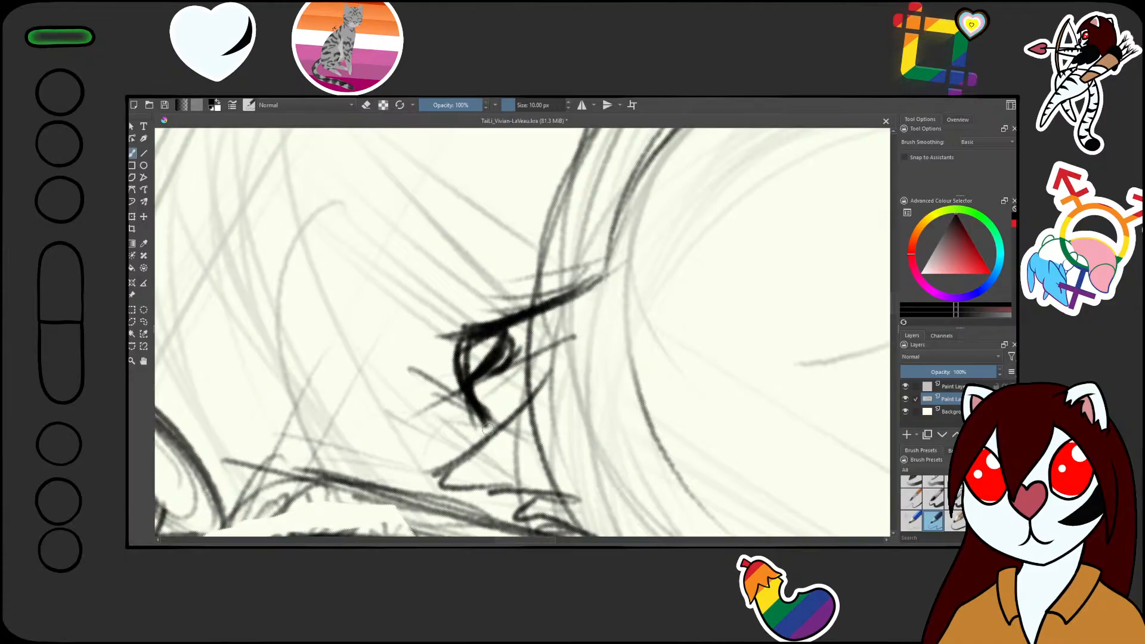
- Erase the rough muzzle lines below the eye and redraw the cheek as a sharp angled point
scroll(495, 402, "down", 5)
left_click_drag(706, 329, 603, 294)
scroll(603, 294, "up", 4)
key("slash")
left_click_drag(526, 300, 530, 331)
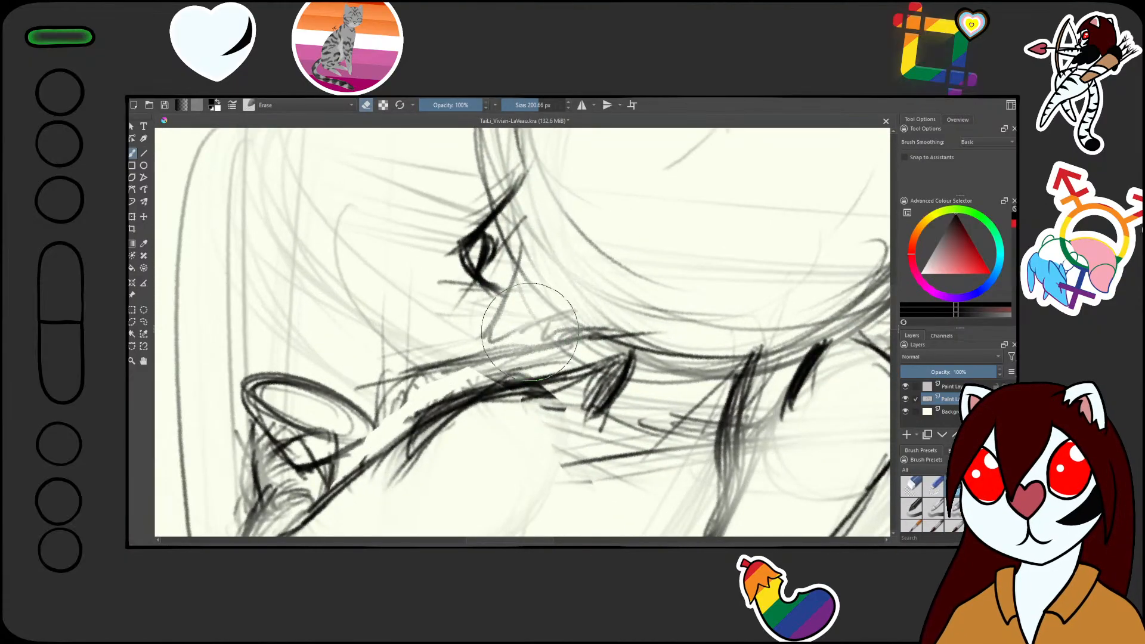
key("slash")
mouse_move(526, 256)
left_mouse_down()
mouse_move(483, 347)
mouse_move(554, 316)
mouse_move(555, 326)
left_mouse_up()
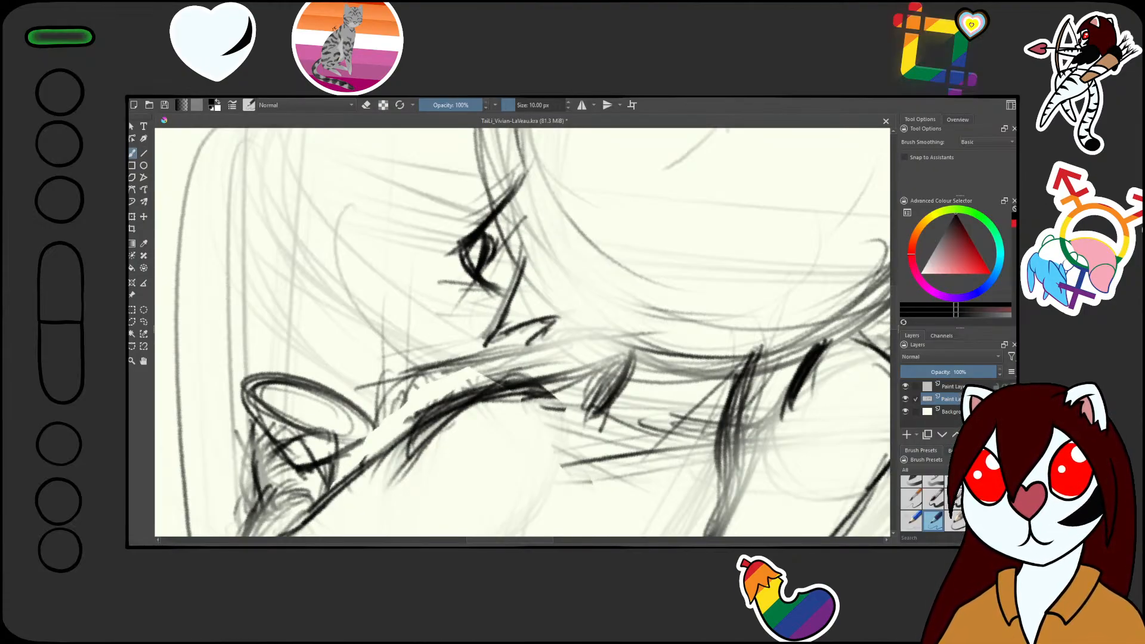
- Strengthen the cheek line beside the eye and add jagged fur tufts along the jaw toward the neck
scroll(520, 278, "down", 5)
scroll(520, 278, "up", 5)
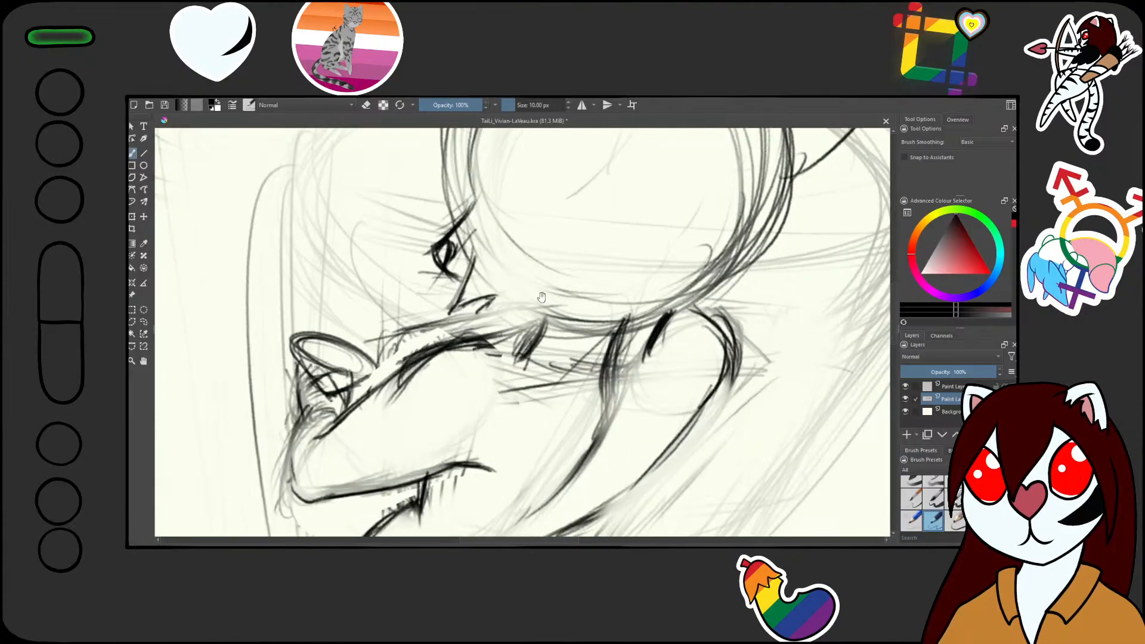
mouse_move(597, 275)
left_mouse_down()
mouse_move(645, 263)
mouse_move(511, 263)
mouse_move(477, 314)
left_mouse_up()
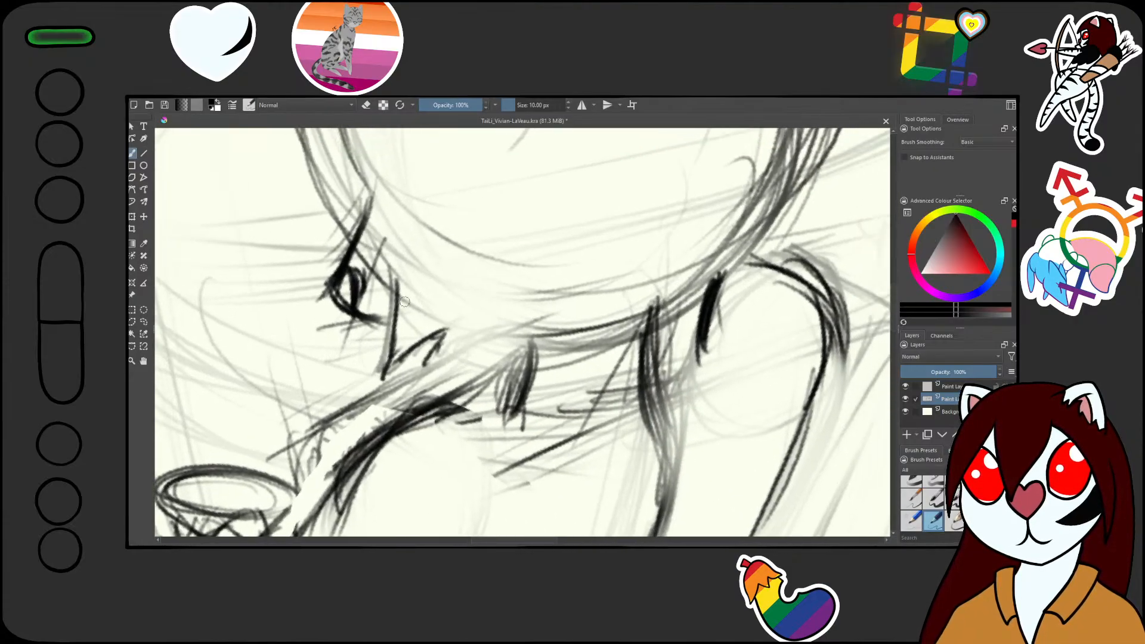
left_click_drag(396, 239, 386, 379)
mouse_move(444, 322)
left_mouse_down()
mouse_move(428, 368)
mouse_move(523, 315)
mouse_move(511, 357)
left_mouse_up()
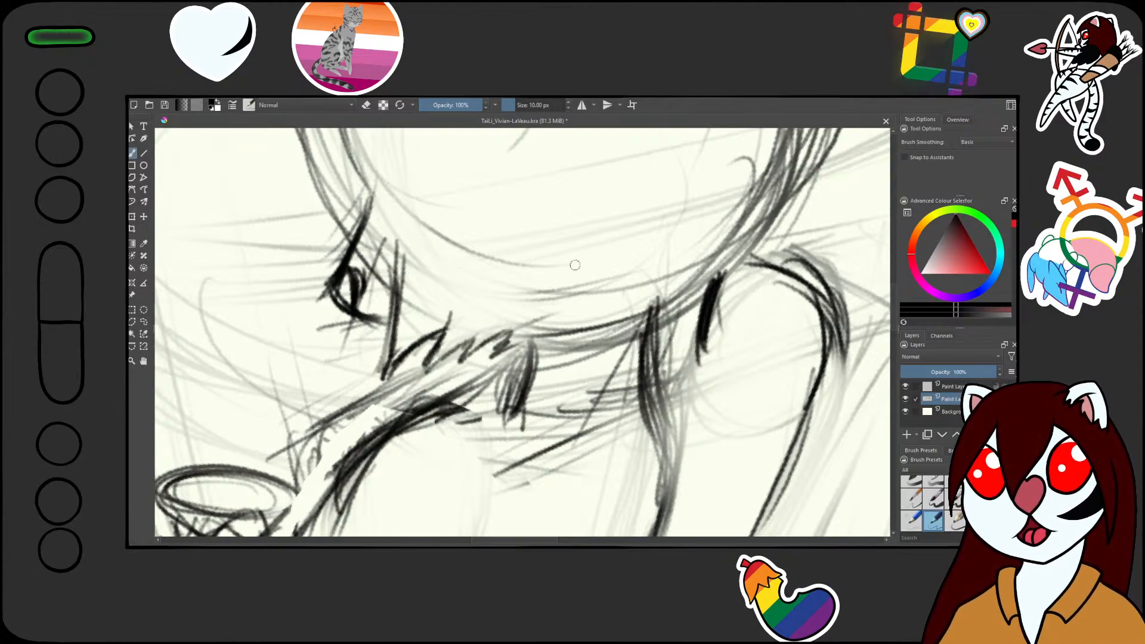
scroll(600, 278, "down", 3)
left_click_drag(602, 317, 560, 411)
scroll(575, 361, "up", 2)
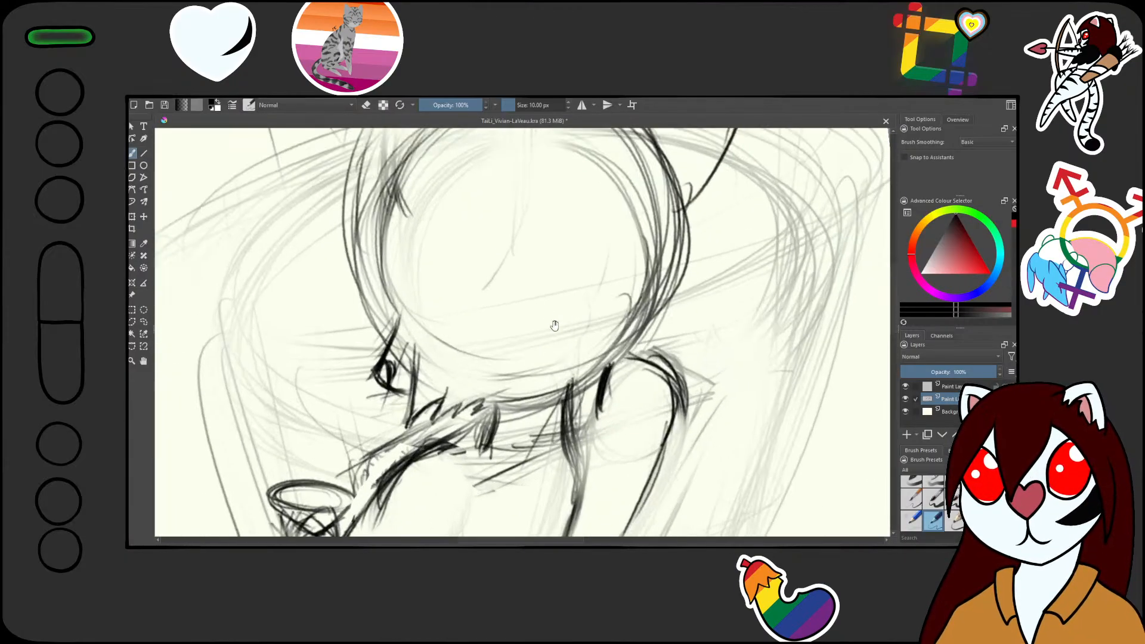
left_click_drag(555, 324, 572, 338)
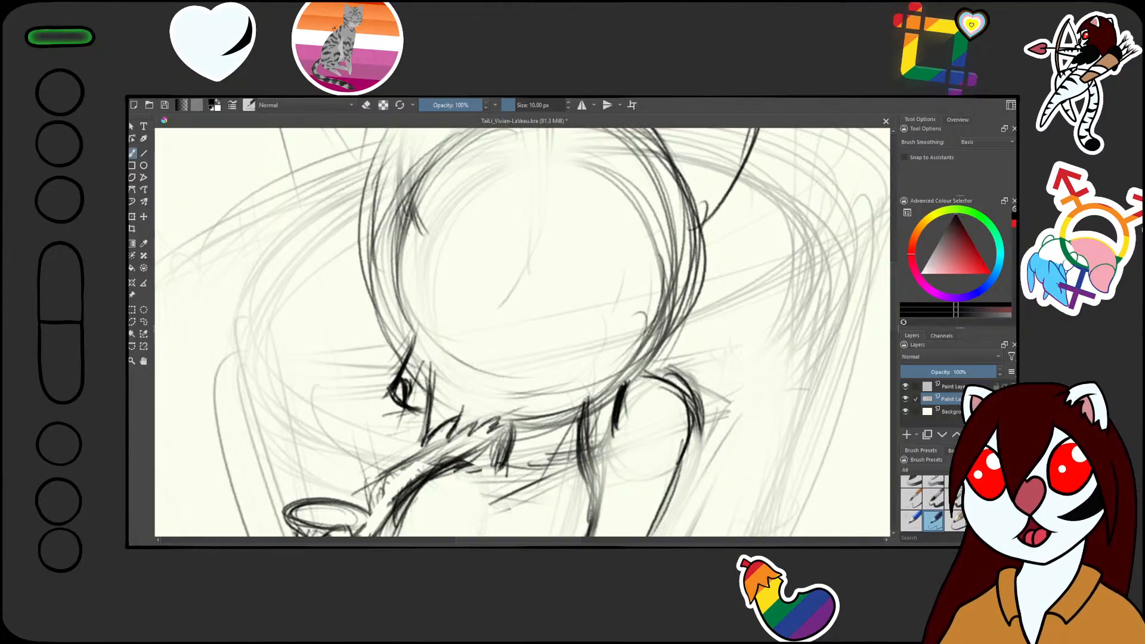
scroll(533, 254, "down", 4)
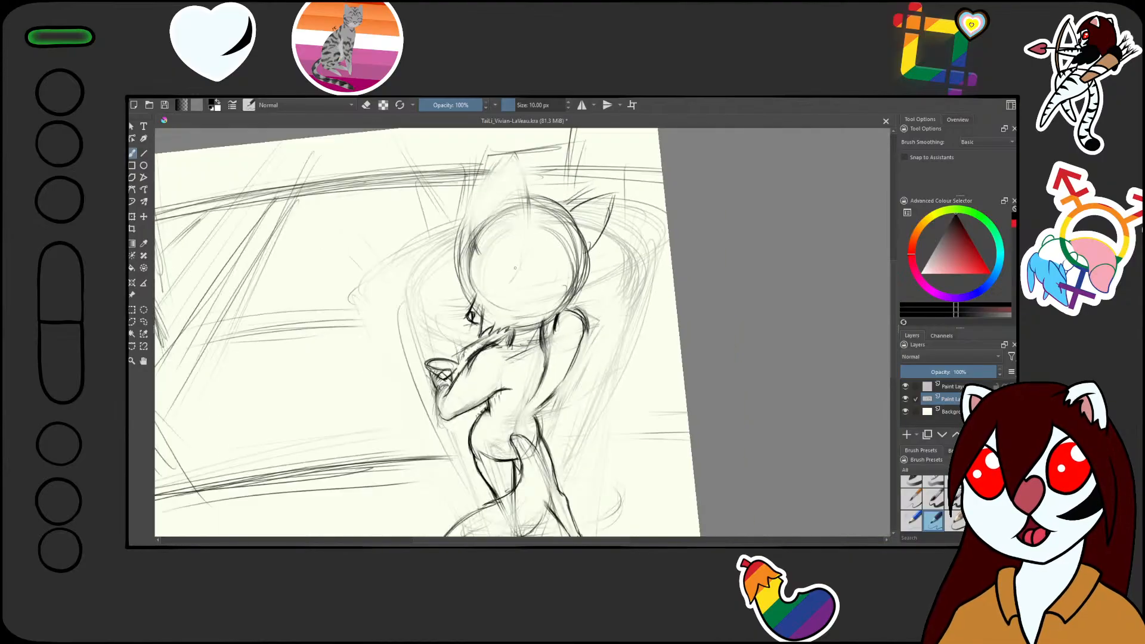
- Erase the dark eye and slanted brow from the face's left edge
scroll(493, 235, "up", 3)
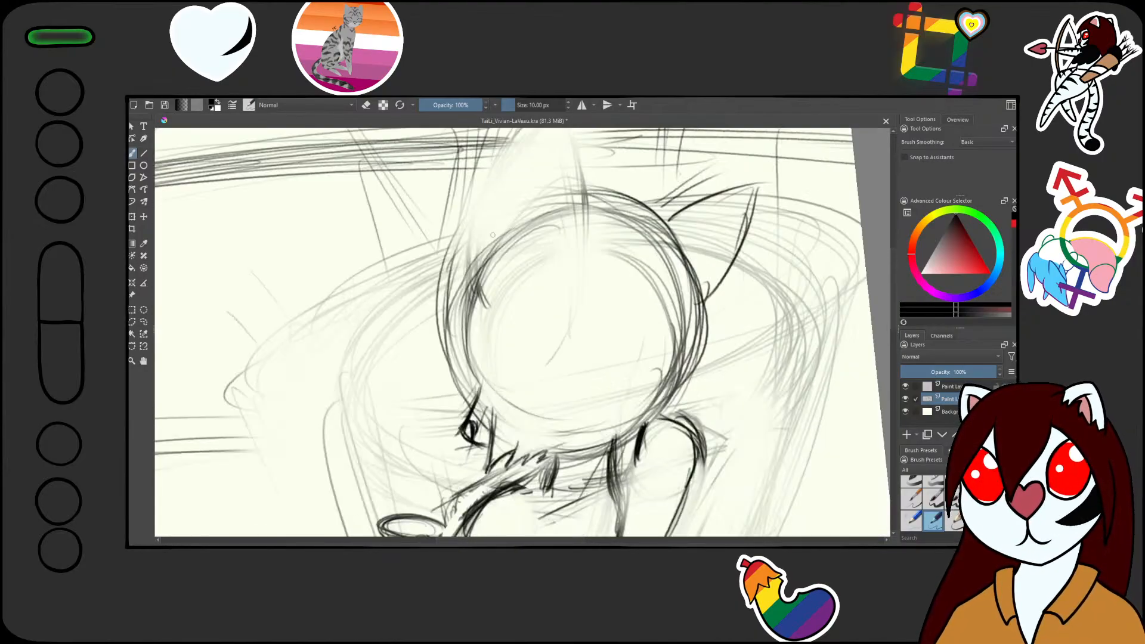
left_click_drag(627, 270, 658, 330)
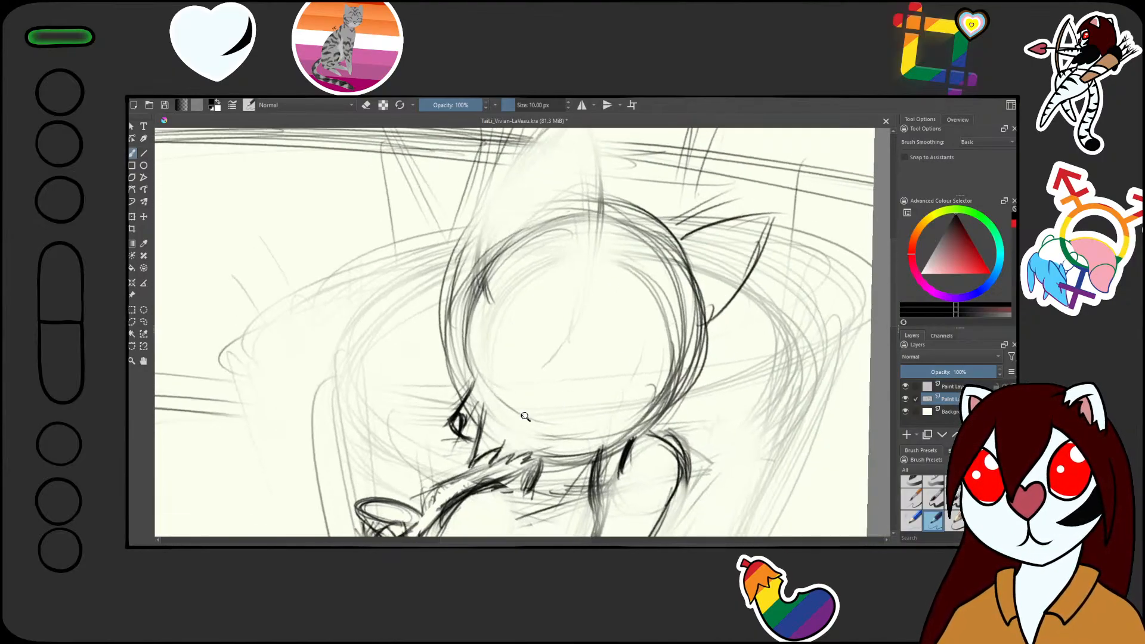
scroll(526, 416, "up", 1)
left_click_drag(526, 416, 538, 383)
left_click_drag(714, 302, 711, 287)
left_click_drag(610, 301, 578, 301)
key("slash")
mouse_move(480, 345)
left_mouse_down()
mouse_move(459, 266)
mouse_move(442, 362)
mouse_move(450, 331)
left_mouse_up()
key("slash")
left_click_drag(571, 337, 540, 439)
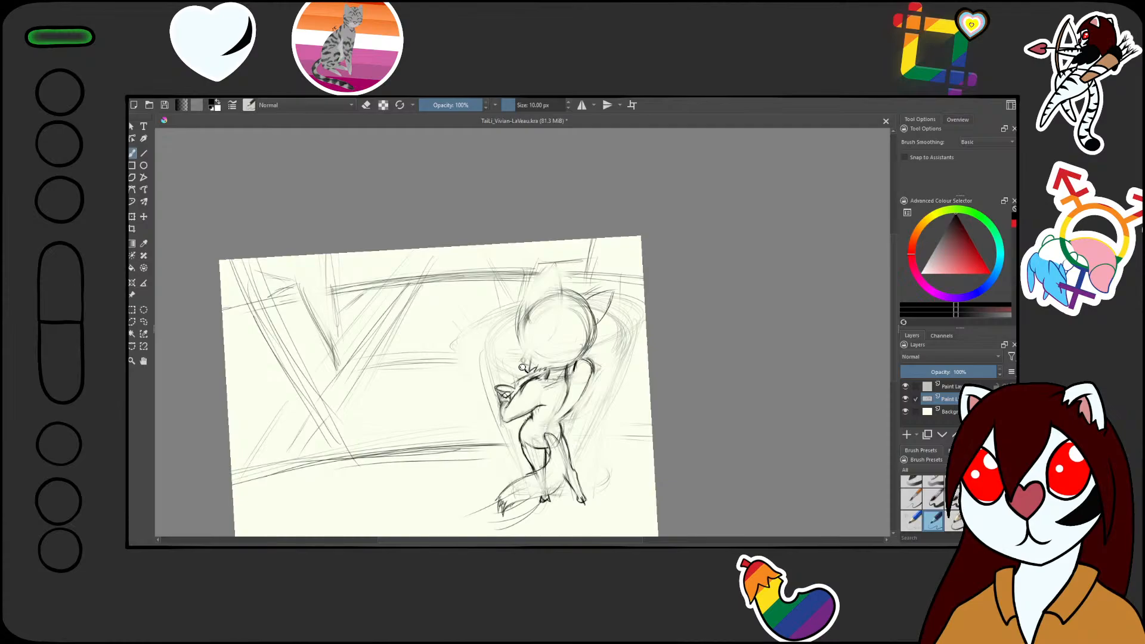
- Draw the face profile with a curved forehead, a pointed snout and a short muzzle underside
left_click_drag(523, 368, 542, 298)
left_click_drag(571, 236, 575, 227)
left_click_drag(574, 227, 563, 268)
left_click_drag(518, 175, 503, 291)
mouse_move(503, 210)
left_mouse_down()
mouse_move(521, 340)
mouse_move(517, 322)
mouse_move(488, 373)
mouse_move(496, 390)
mouse_move(489, 377)
mouse_move(527, 398)
left_mouse_up()
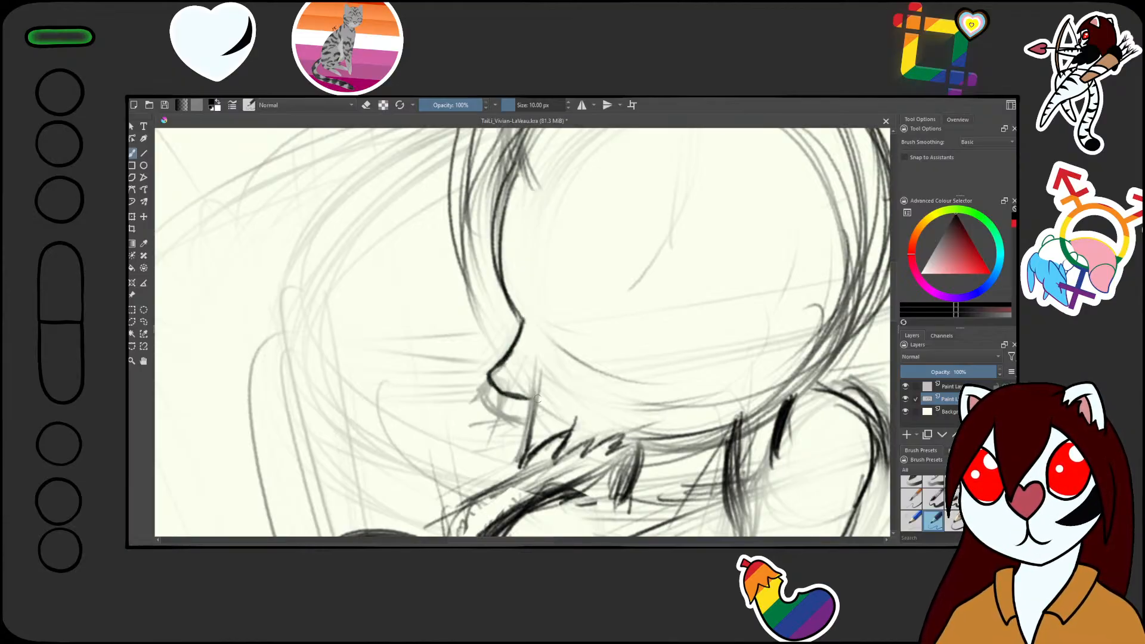
- Remove the vertical cheek line and extend the muzzle's underside into a jaw line reaching the neck's fur tufts
left_click_drag(601, 332, 621, 415)
mouse_move(621, 354)
left_mouse_down()
mouse_move(626, 286)
mouse_move(537, 333)
mouse_move(546, 352)
mouse_move(561, 350)
left_mouse_up()
key("slash")
key("slash")
mouse_move(589, 250)
left_mouse_down()
mouse_move(690, 340)
mouse_move(620, 411)
left_mouse_up()
mouse_move(495, 304)
left_mouse_down()
mouse_move(514, 289)
mouse_move(484, 328)
mouse_move(459, 425)
mouse_move(469, 378)
mouse_move(451, 411)
mouse_move(537, 435)
mouse_move(592, 364)
mouse_move(598, 384)
mouse_move(608, 361)
mouse_move(648, 376)
mouse_move(627, 353)
mouse_move(664, 339)
mouse_move(654, 324)
left_mouse_up()
scroll(653, 323, "down", 5)
scroll(539, 269, "up", 10)
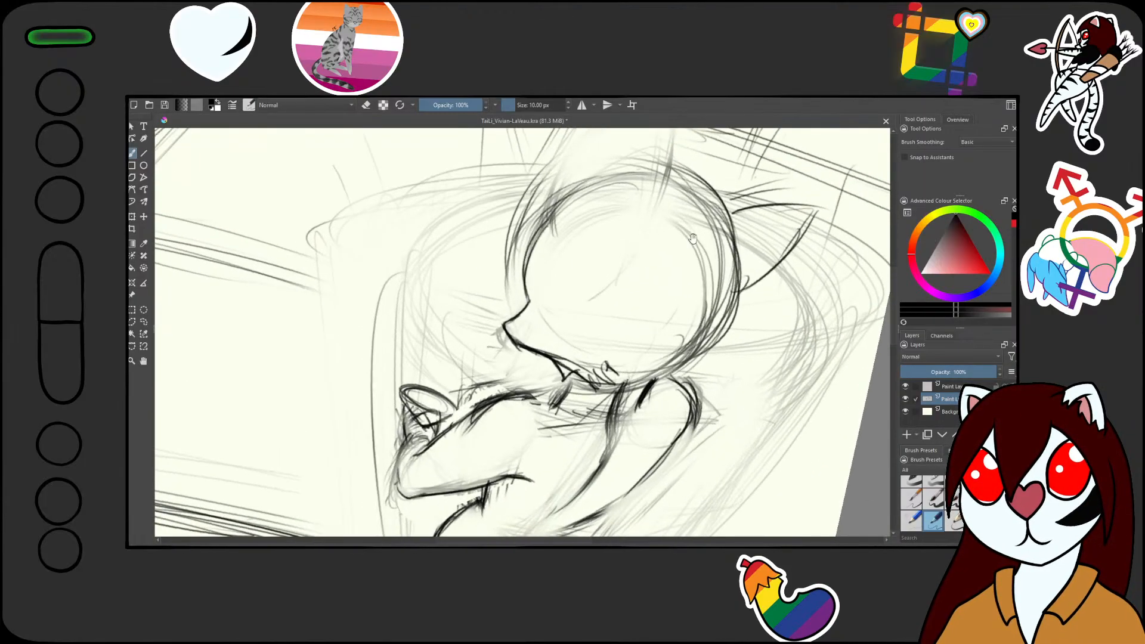
left_click_drag(534, 292, 495, 314)
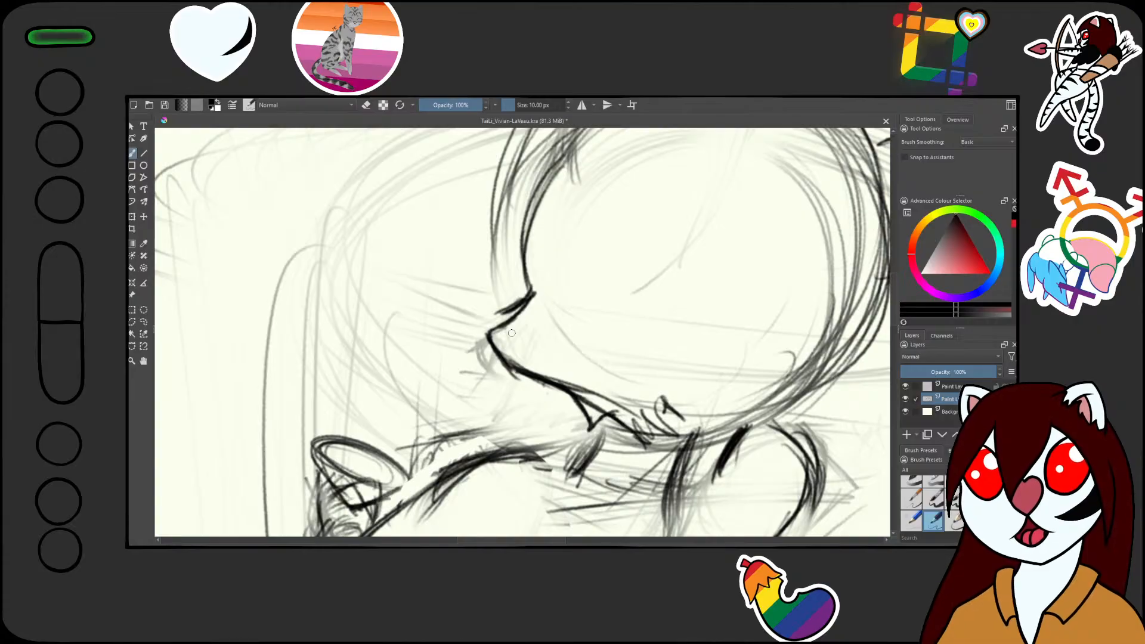
- Fade the snout and front jaw lines with the eraser, leaving them as a light guide
scroll(517, 335, "down", 2)
scroll(521, 331, "up", 1)
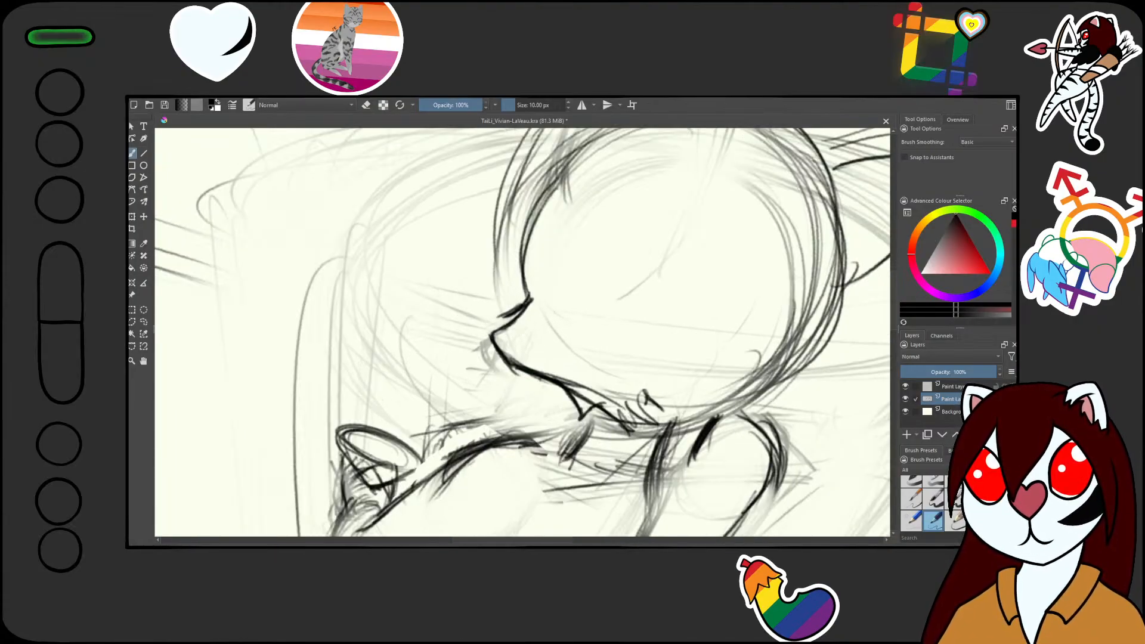
scroll(477, 340, "down", 1)
key("e")
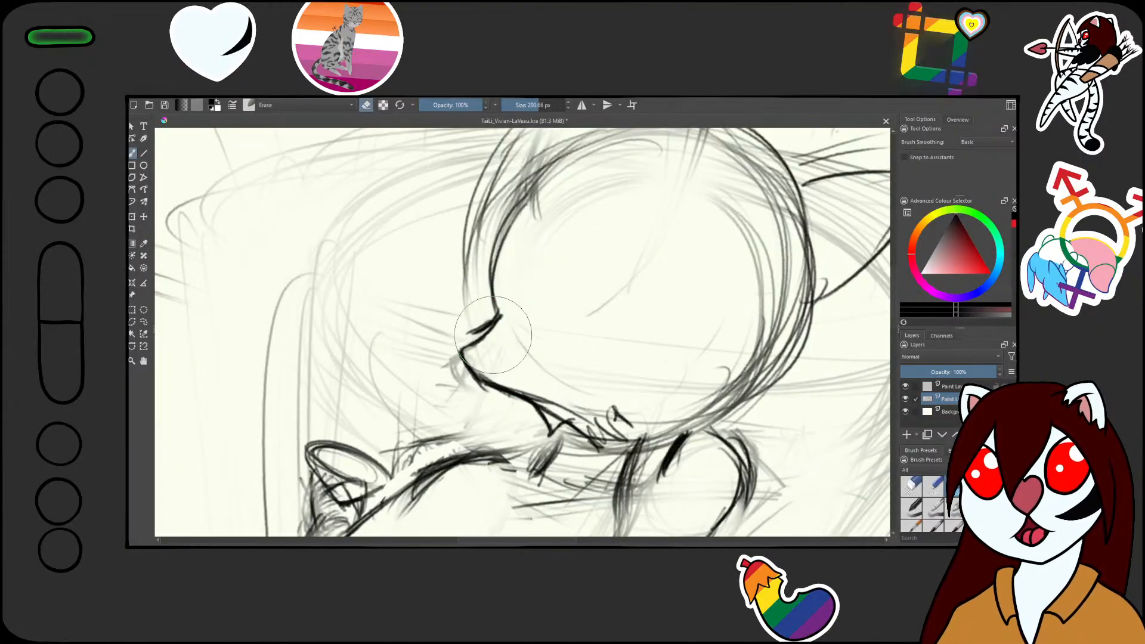
left_click_drag(493, 335, 573, 405)
scroll(503, 290, "up", 3)
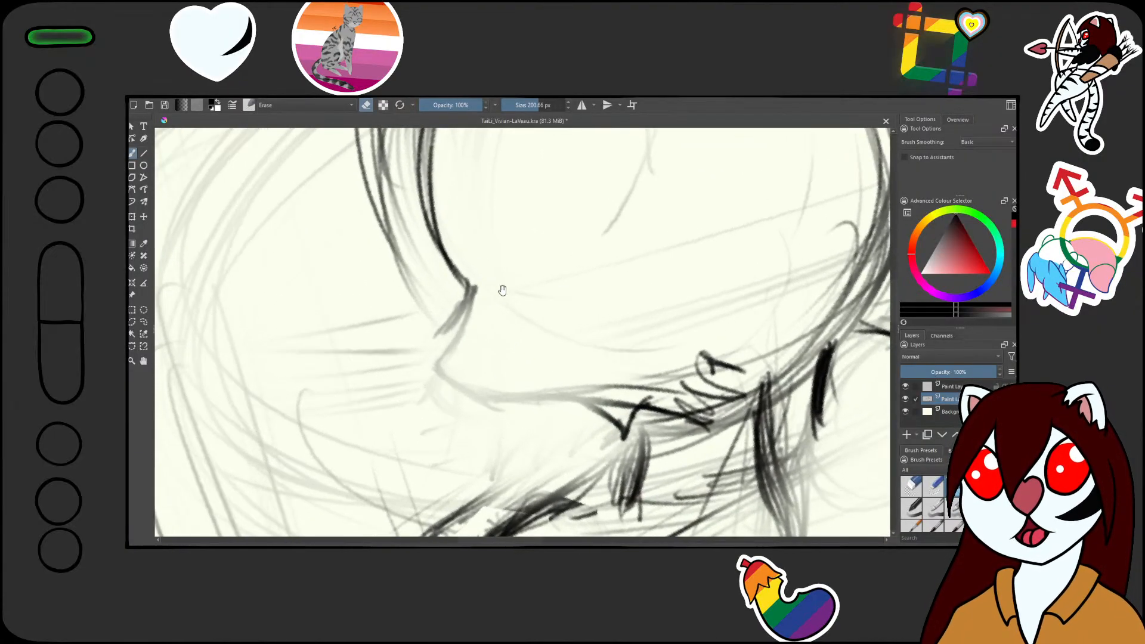
key("slash")
- Redraw the snout over the faded lines with a bold brow dip, nose bridge and rounded tip
left_click_drag(462, 279, 460, 301)
mouse_move(446, 260)
left_mouse_down()
mouse_move(458, 292)
mouse_move(432, 349)
left_mouse_up()
left_click_drag(458, 316, 430, 351)
left_click_drag(608, 218, 716, 289)
mouse_move(501, 266)
left_mouse_down()
mouse_move(502, 191)
mouse_move(432, 230)
mouse_move(509, 307)
left_mouse_up()
mouse_move(567, 186)
left_mouse_down()
mouse_move(596, 197)
mouse_move(672, 346)
left_mouse_up()
mouse_move(561, 334)
left_mouse_down()
mouse_move(529, 269)
mouse_move(544, 222)
mouse_move(518, 265)
left_mouse_up()
left_click_drag(544, 222, 506, 315)
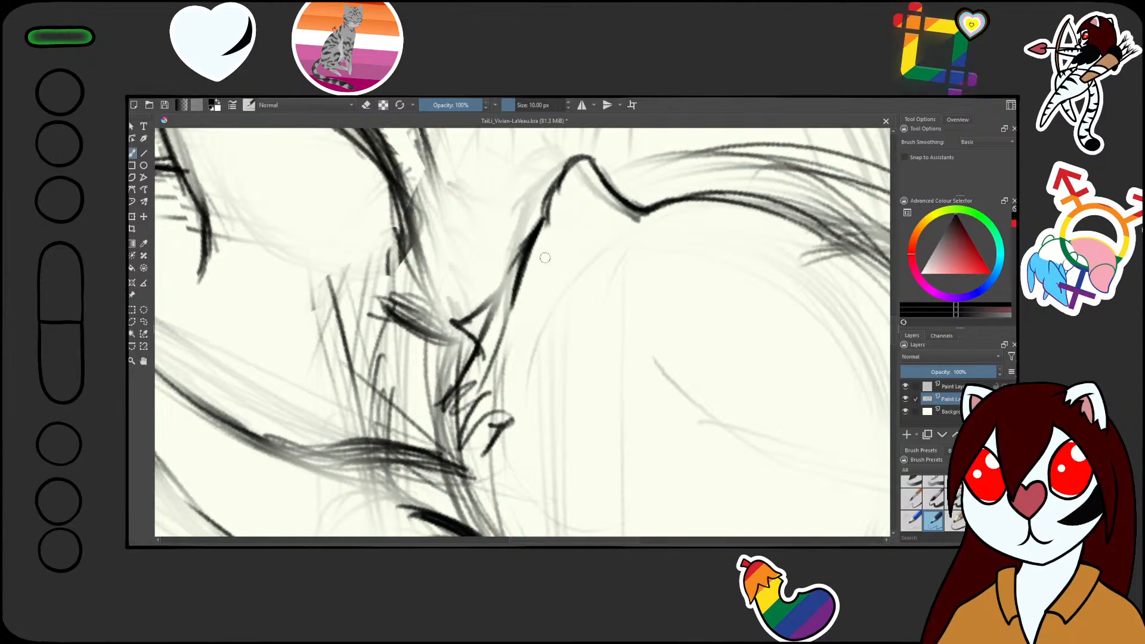
- Rework the lower jaw line from the chin toward the fur tufts, replacing the heavy first stroke
mouse_move(541, 220)
left_mouse_down()
mouse_move(518, 253)
mouse_move(515, 303)
left_mouse_up()
key("slash")
key("slash")
left_click_drag(545, 219, 519, 246)
mouse_move(545, 220)
left_mouse_down()
mouse_move(512, 251)
mouse_move(505, 281)
left_mouse_up()
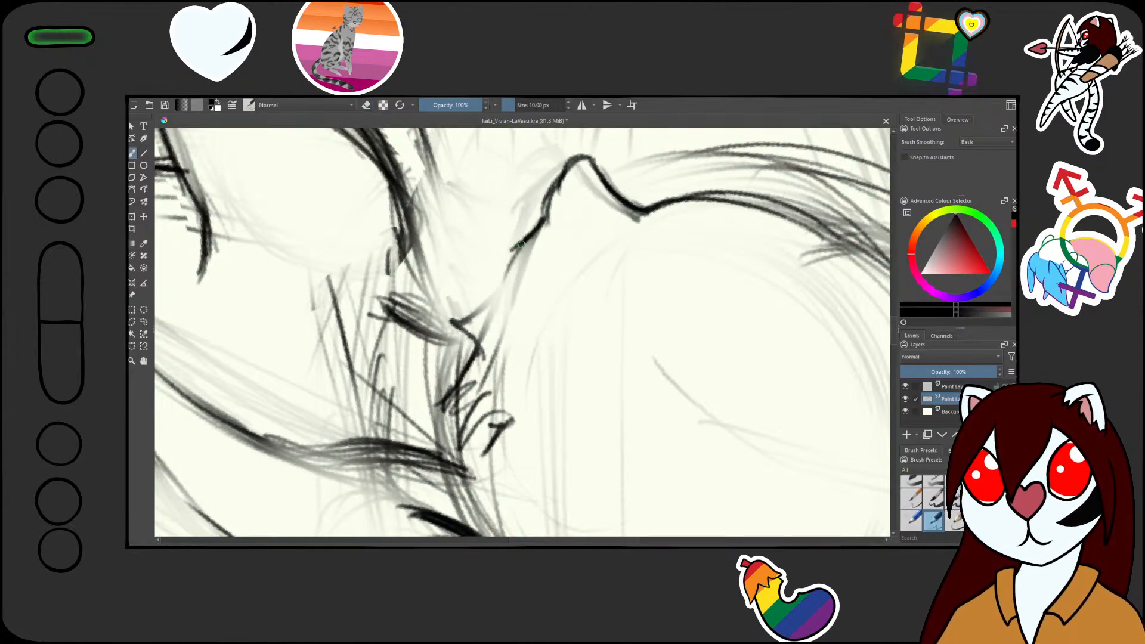
left_click_drag(522, 243, 494, 335)
mouse_move(516, 250)
left_mouse_down()
mouse_move(496, 334)
mouse_move(575, 345)
left_mouse_up()
scroll(518, 322, "down", 6)
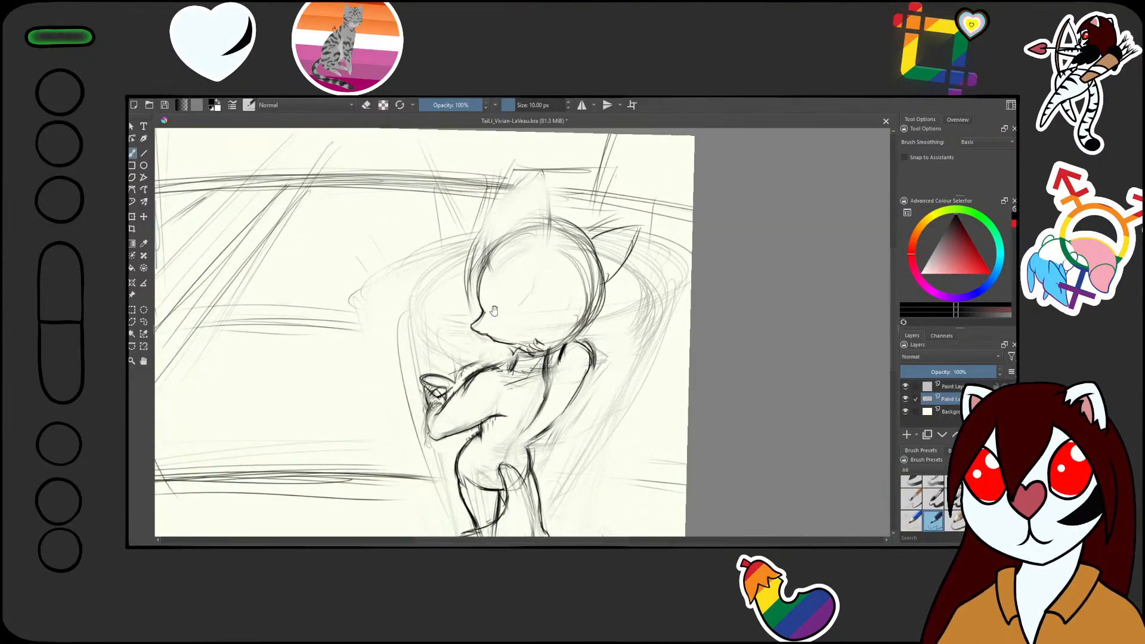
scroll(494, 311, "up", 5)
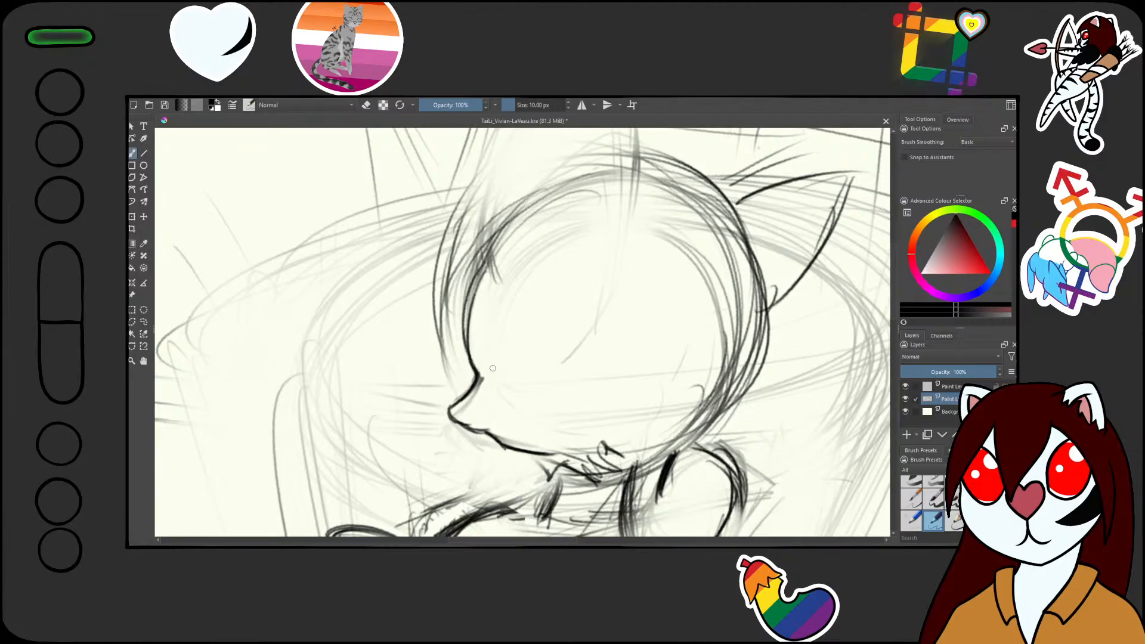
- Fade the whole face profile and the skull's rough left outline with the eraser
key("e")
mouse_move(472, 334)
left_mouse_down()
mouse_move(537, 401)
mouse_move(596, 394)
left_mouse_up()
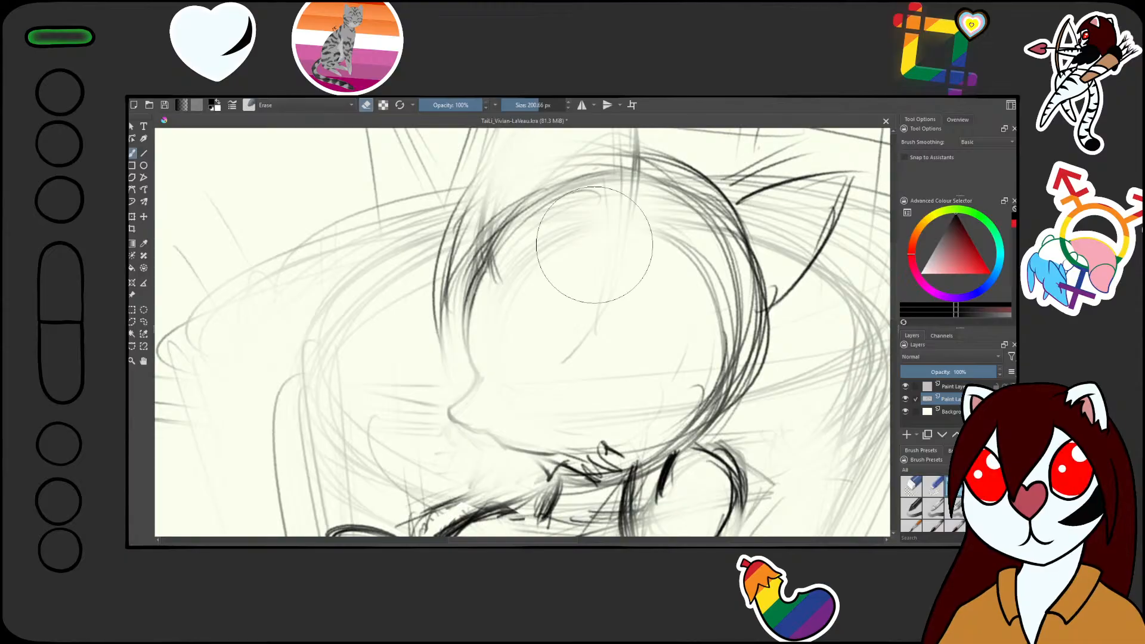
scroll(566, 304, "down", 5)
scroll(566, 303, "up", 4)
left_click_drag(732, 268, 703, 332)
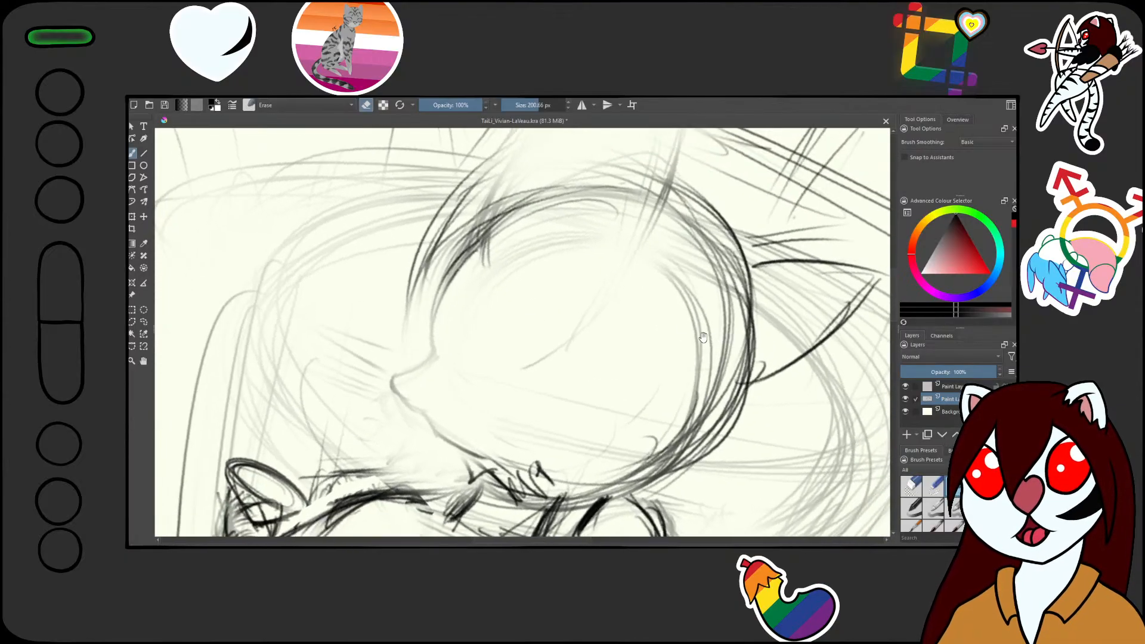
scroll(588, 375, "down", 3)
scroll(587, 374, "up", 2)
mouse_move(512, 238)
left_mouse_down()
mouse_move(495, 298)
mouse_move(529, 275)
left_mouse_up()
key("e")
- Redraw the forehead, brow dip, shorter muzzle and jaw slightly inside the faded profile
scroll(487, 368, "up", 2)
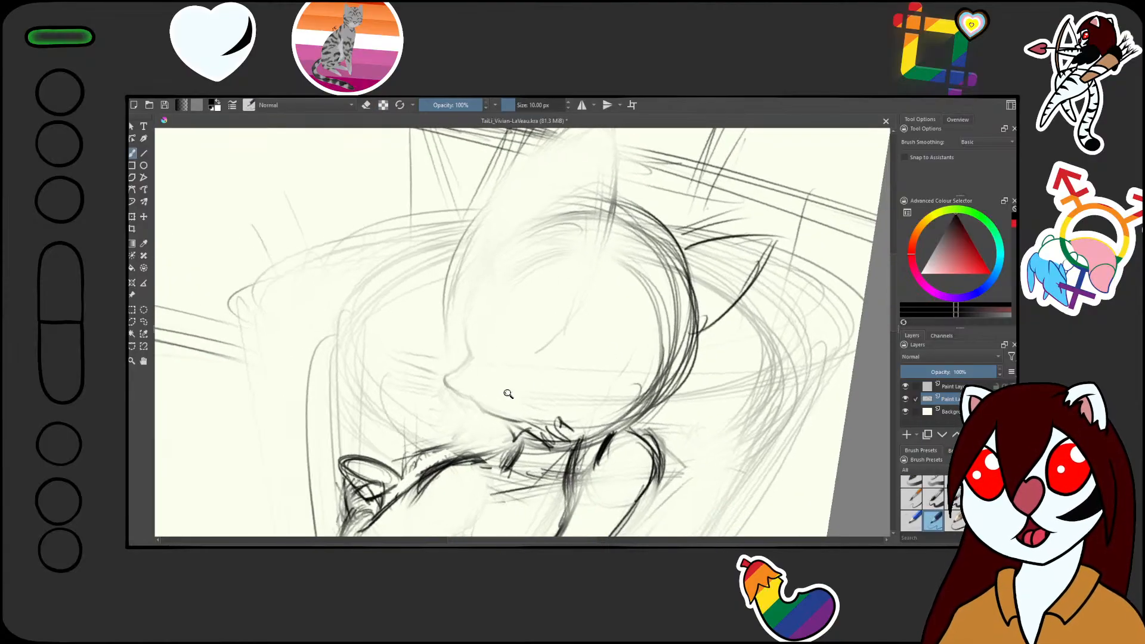
mouse_move(488, 222)
left_mouse_down()
mouse_move(476, 316)
mouse_move(465, 302)
mouse_move(483, 323)
left_mouse_up()
left_click_drag(475, 309, 483, 375)
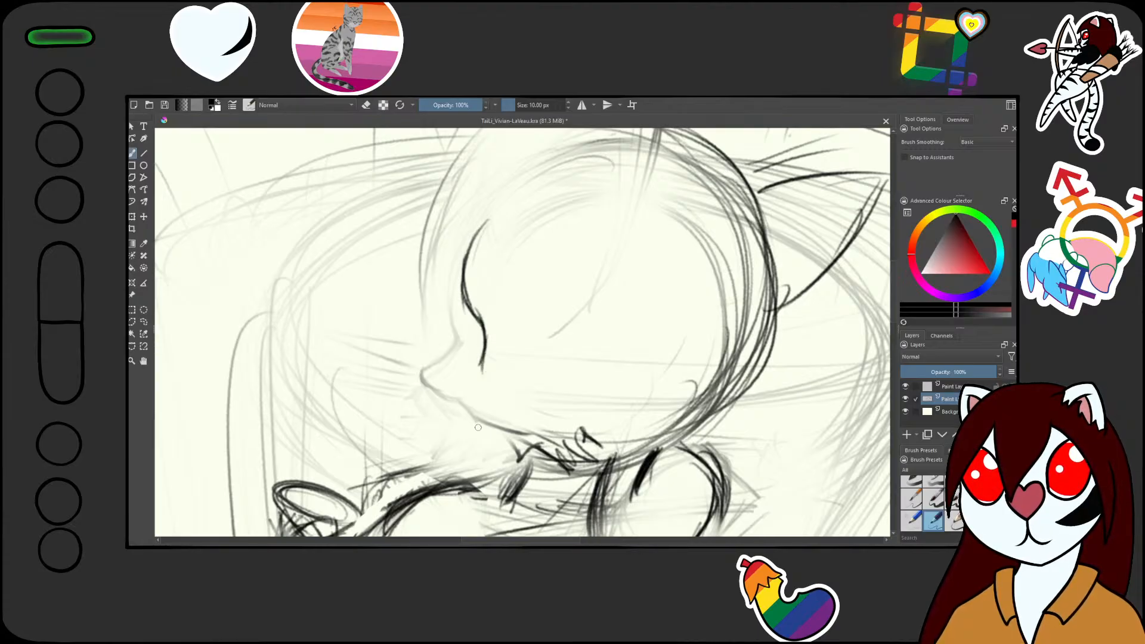
mouse_move(477, 337)
left_mouse_down()
mouse_move(457, 404)
mouse_move(462, 395)
mouse_move(487, 420)
left_mouse_up()
left_click_drag(559, 312, 574, 424)
left_click_drag(671, 322, 655, 271)
left_click_drag(564, 313, 601, 299)
left_click_drag(541, 415, 525, 385)
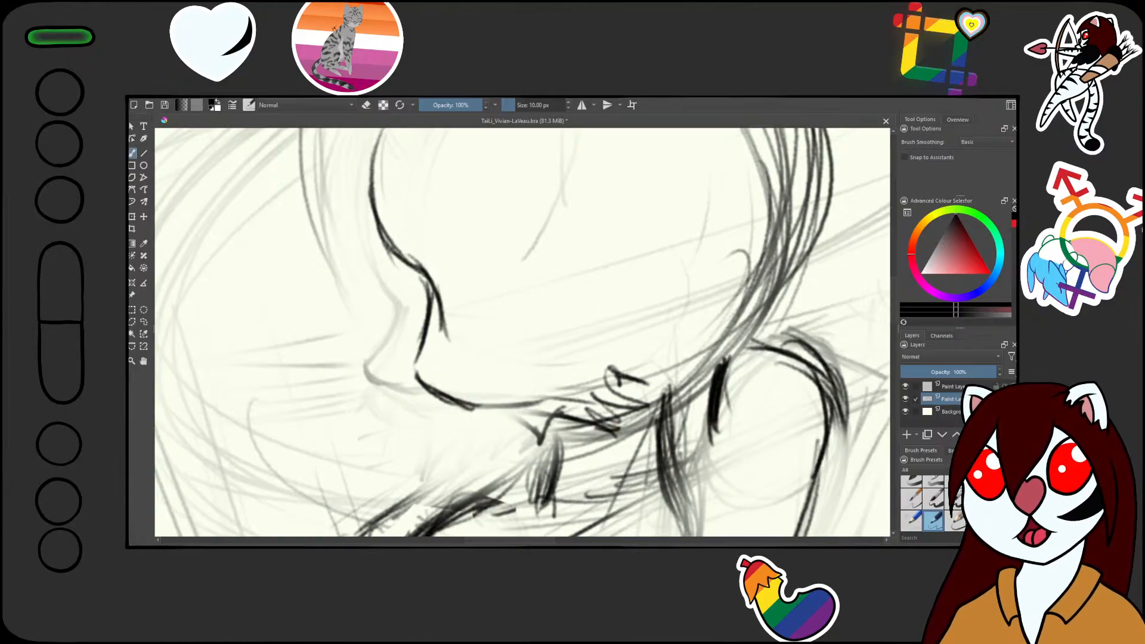
- Add a small rounded nose shape at the tip of the new muzzle
mouse_move(672, 237)
left_mouse_down()
mouse_move(703, 224)
mouse_move(683, 299)
left_mouse_up()
scroll(463, 297, "up", 2)
mouse_move(443, 307)
left_mouse_down()
mouse_move(436, 320)
mouse_move(454, 310)
mouse_move(464, 357)
mouse_move(456, 393)
left_mouse_up()
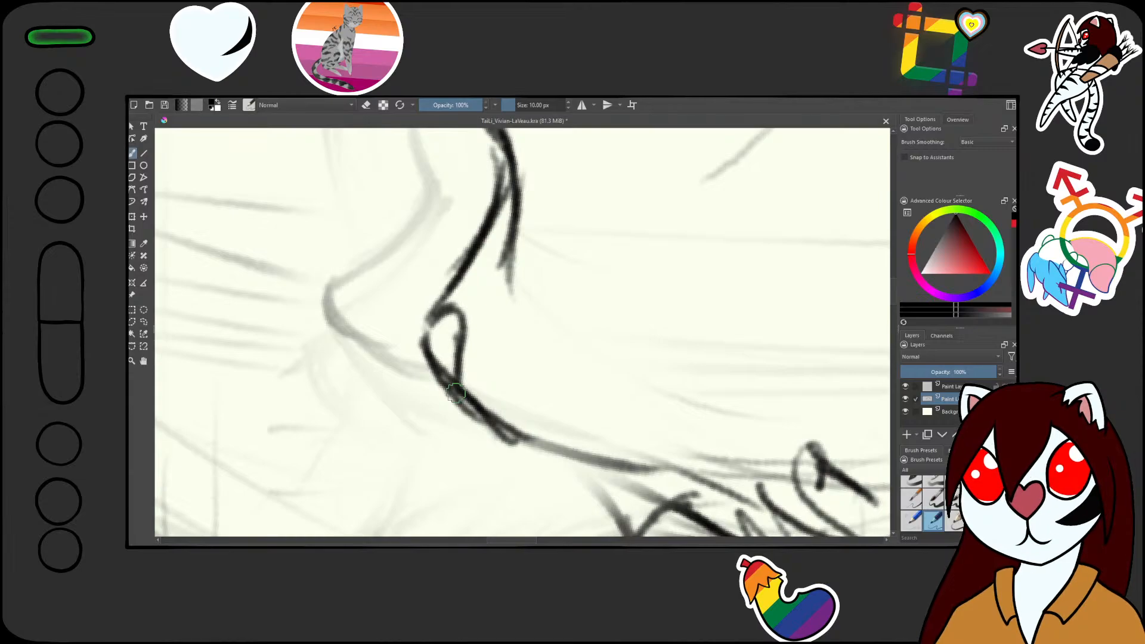
scroll(476, 316, "down", 5)
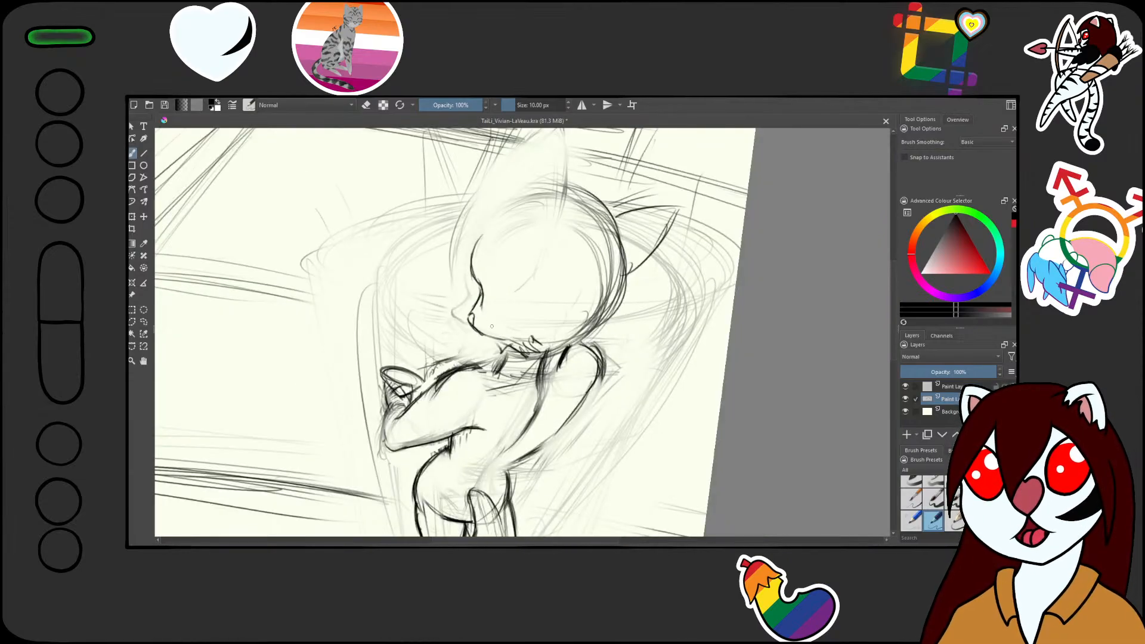
- Erase the old jagged fur tufts where the jaw meets the neck
scroll(492, 326, "up", 5)
left_click_drag(626, 325, 601, 277)
left_click_drag(740, 248, 725, 183)
key("slash")
mouse_move(516, 340)
left_mouse_down()
mouse_move(600, 284)
mouse_move(532, 316)
mouse_move(627, 376)
mouse_move(625, 274)
mouse_move(602, 459)
mouse_move(542, 320)
mouse_move(486, 329)
mouse_move(738, 276)
mouse_move(510, 404)
mouse_move(512, 293)
mouse_move(550, 207)
mouse_move(493, 322)
left_mouse_up()
key("slash")
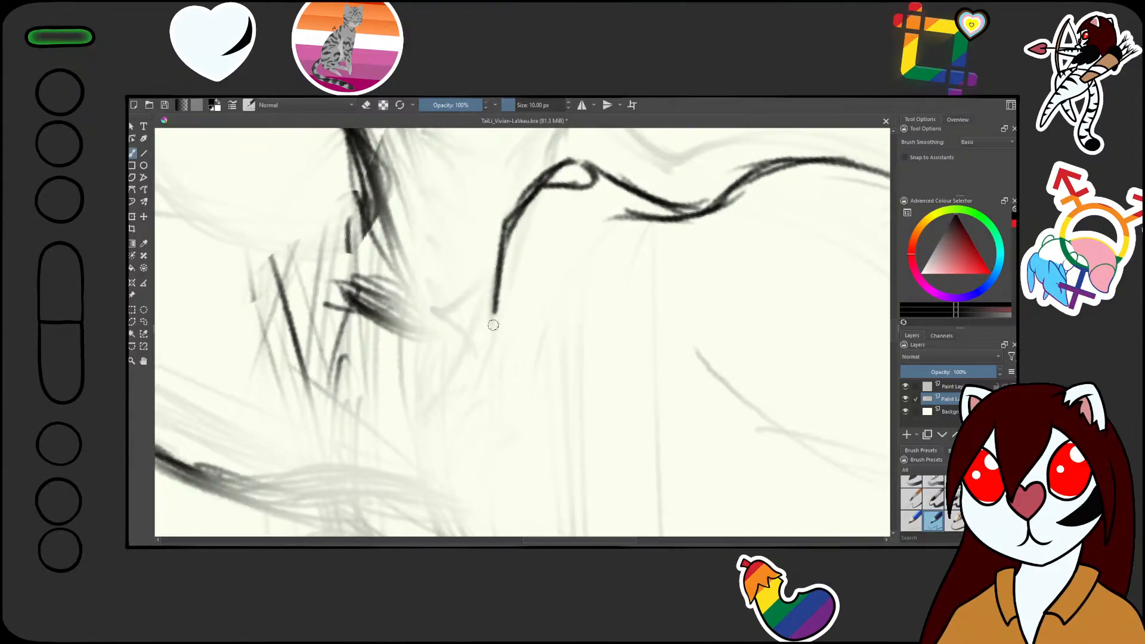
- Extend the jaw line from the chin back toward the neck
left_click_drag(498, 238, 491, 343)
left_click_drag(520, 294, 530, 471)
mouse_move(688, 329)
left_mouse_down()
mouse_move(665, 236)
mouse_move(463, 273)
left_mouse_up()
left_click_drag(511, 352, 517, 296)
left_click_drag(518, 298, 529, 302)
- Sketch short fur tufts on the cheek and at the back end of the jaw line
mouse_move(556, 250)
left_mouse_down()
mouse_move(484, 255)
mouse_move(505, 246)
mouse_move(496, 266)
left_mouse_up()
left_click_drag(496, 266, 562, 242)
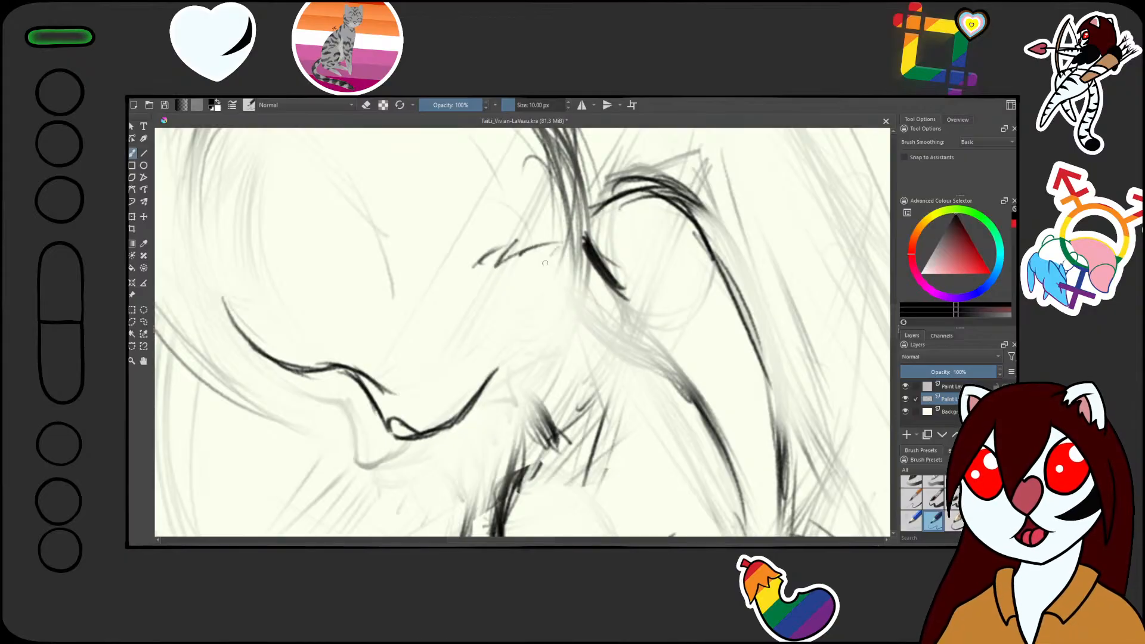
left_click_drag(527, 280, 552, 261)
left_click_drag(547, 303, 524, 336)
mouse_move(554, 308)
left_mouse_down()
mouse_move(499, 370)
mouse_move(560, 305)
mouse_move(512, 348)
left_mouse_up()
left_click_drag(561, 318, 492, 372)
left_click_drag(537, 340, 477, 390)
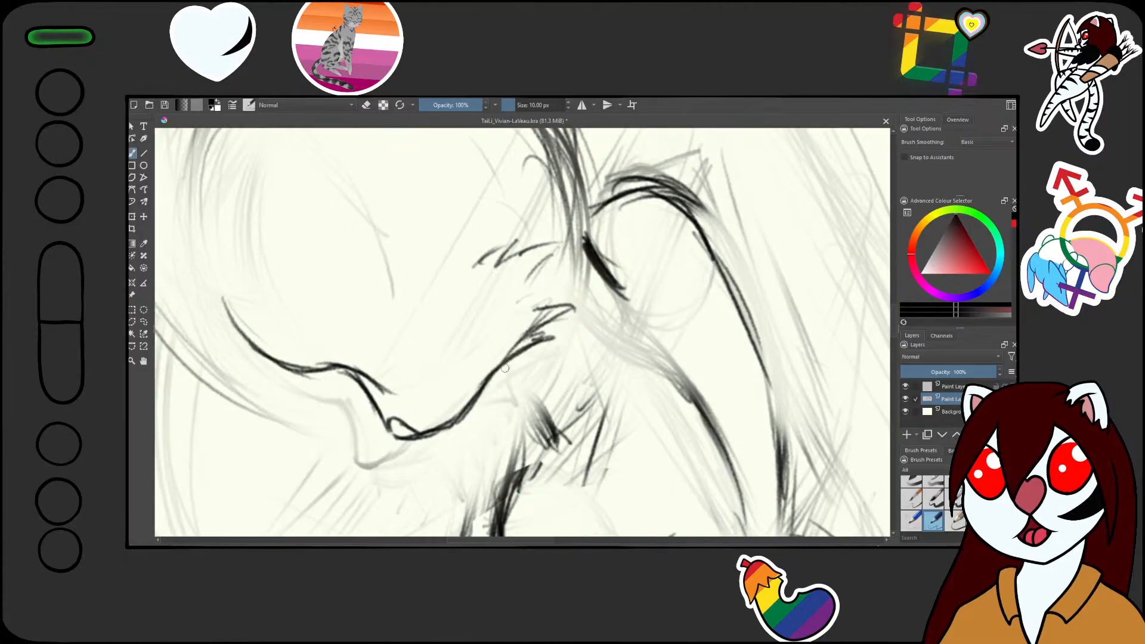
left_click_drag(510, 355, 450, 435)
- Reset the canvas rotation and review the whole composition
scroll(568, 294, "down", 5)
mouse_move(591, 317)
left_mouse_down()
mouse_move(597, 399)
mouse_move(530, 427)
left_mouse_up()
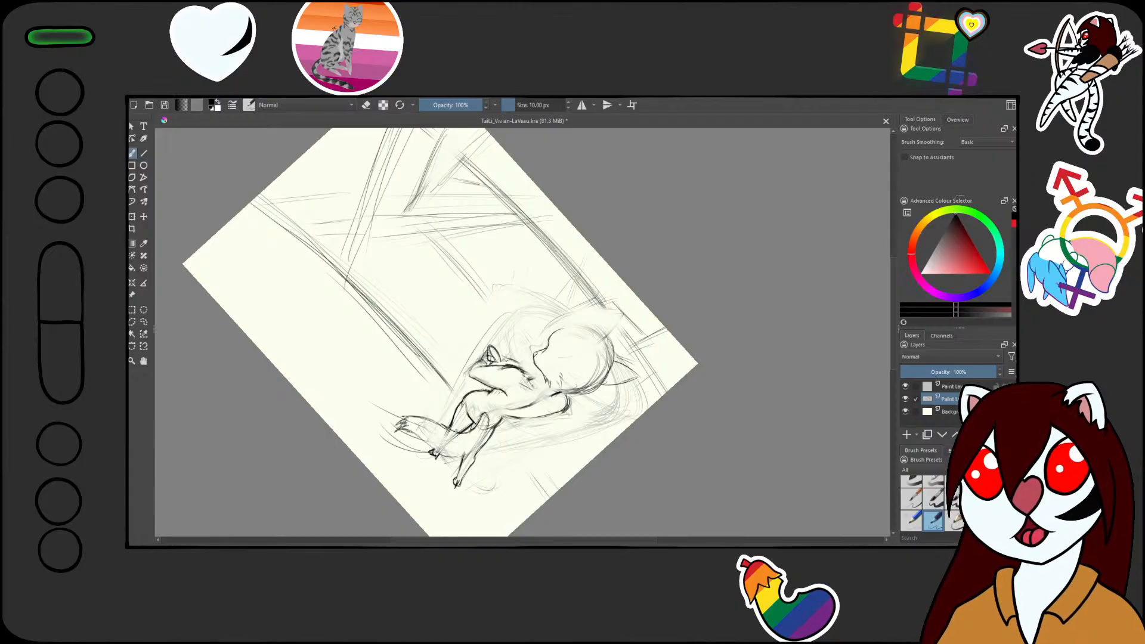
scroll(506, 287, "down", 2)
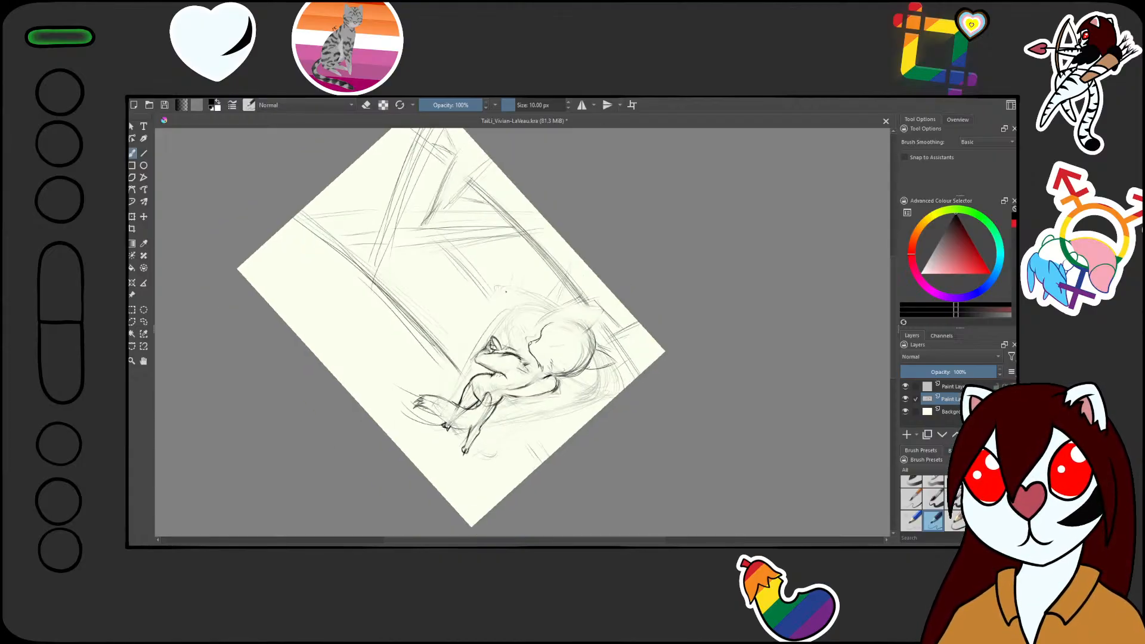
scroll(507, 291, "up", 1)
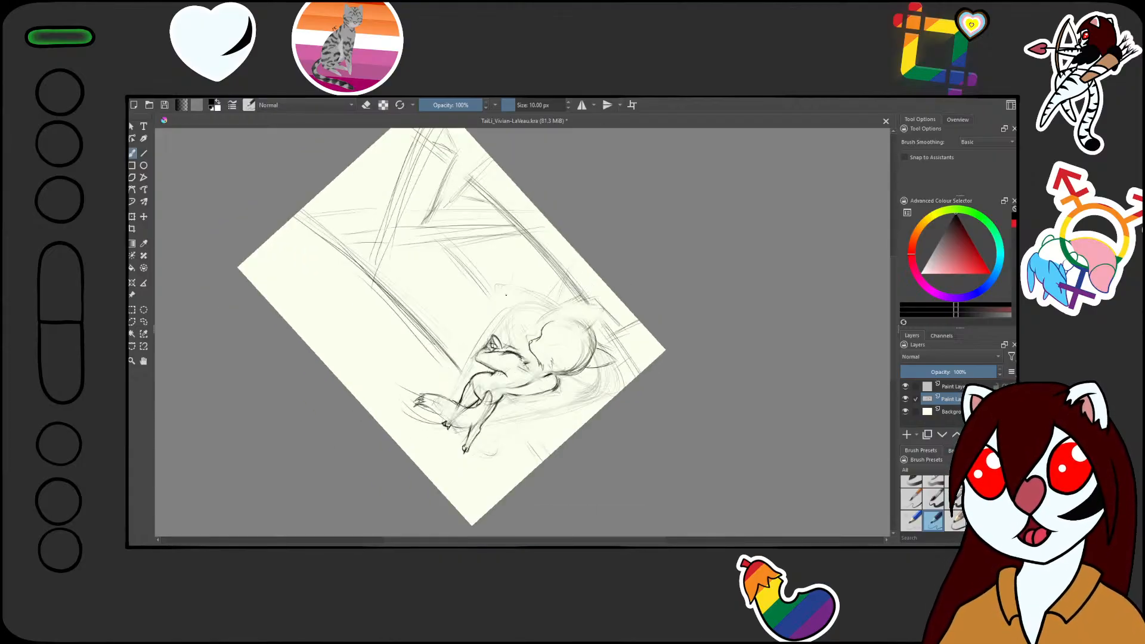
key("5")
key("2")
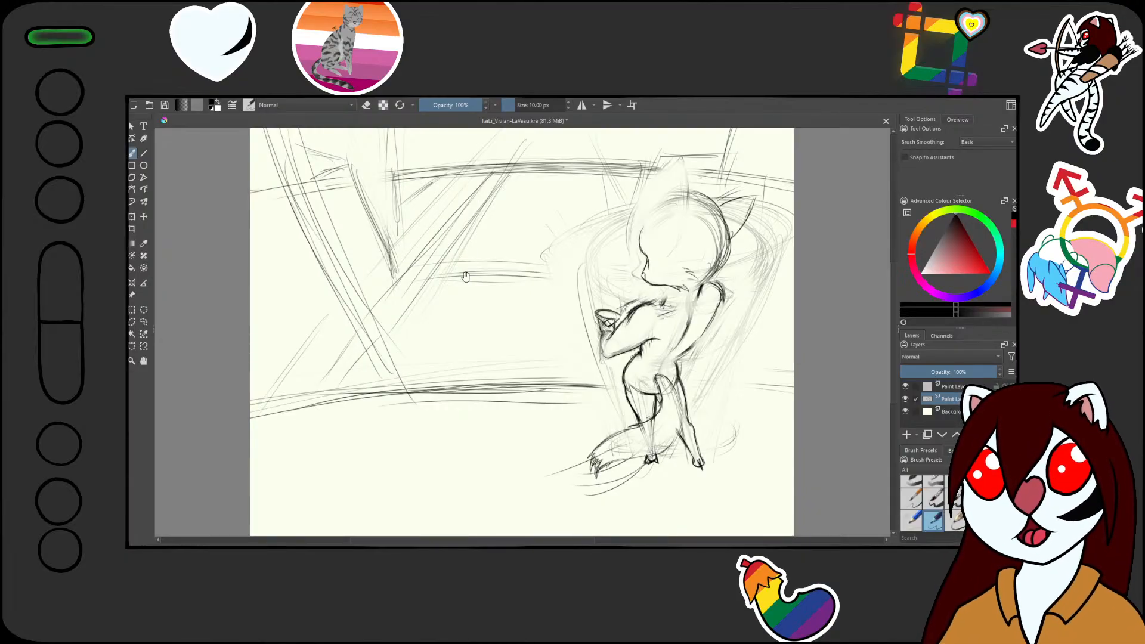
- Redraw the skull as a clean round outline from the forehead over the crown to the back of the head
left_click_drag(603, 359, 683, 269)
left_click_drag(679, 226, 666, 155)
left_click_drag(667, 155, 638, 257)
scroll(614, 283, "up", 2)
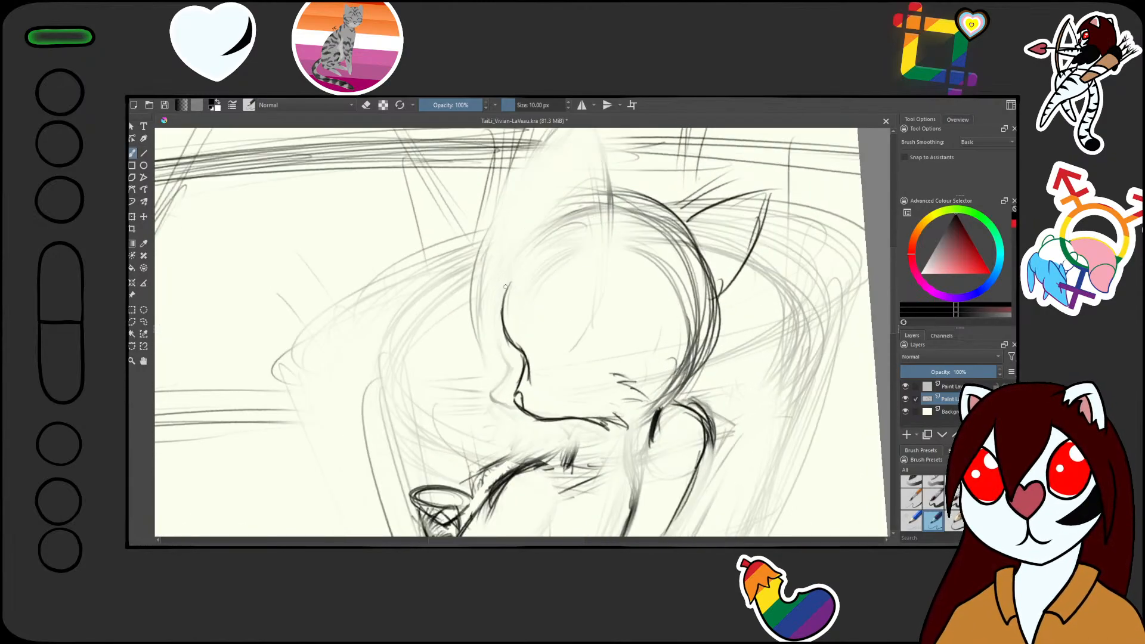
mouse_move(505, 320)
left_mouse_down()
mouse_move(508, 286)
mouse_move(500, 314)
mouse_move(536, 241)
left_mouse_up()
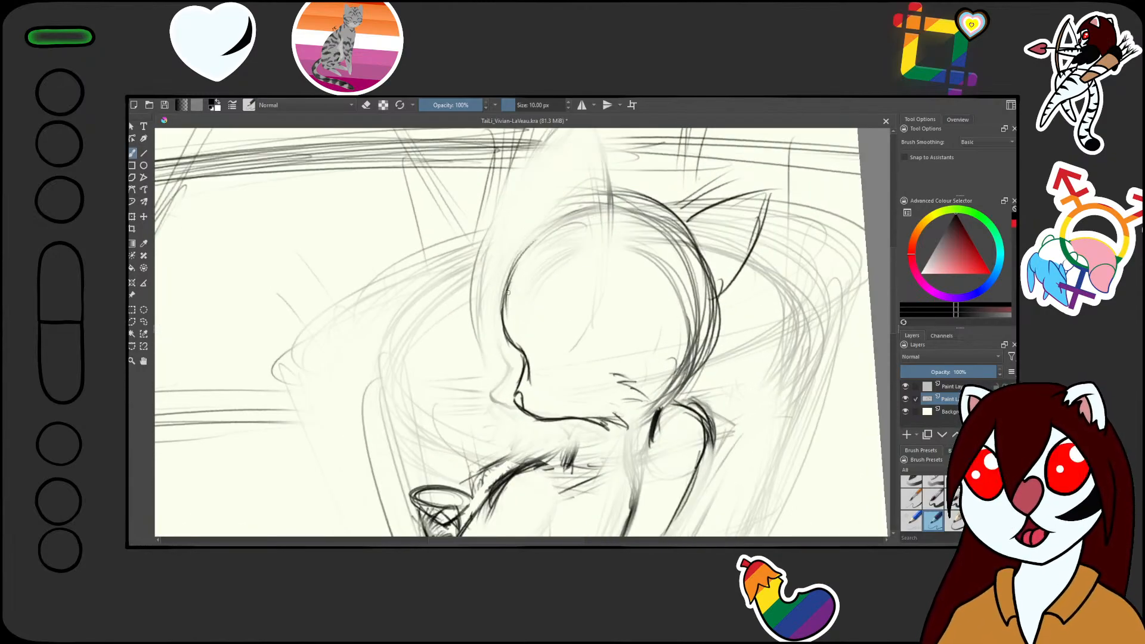
left_click_drag(509, 287, 527, 258)
left_click_drag(503, 323, 528, 250)
mouse_move(513, 343)
left_mouse_down()
mouse_move(517, 257)
mouse_move(564, 227)
mouse_move(619, 222)
left_mouse_up()
mouse_move(552, 232)
left_mouse_down()
mouse_move(647, 232)
mouse_move(683, 262)
mouse_move(699, 349)
left_mouse_up()
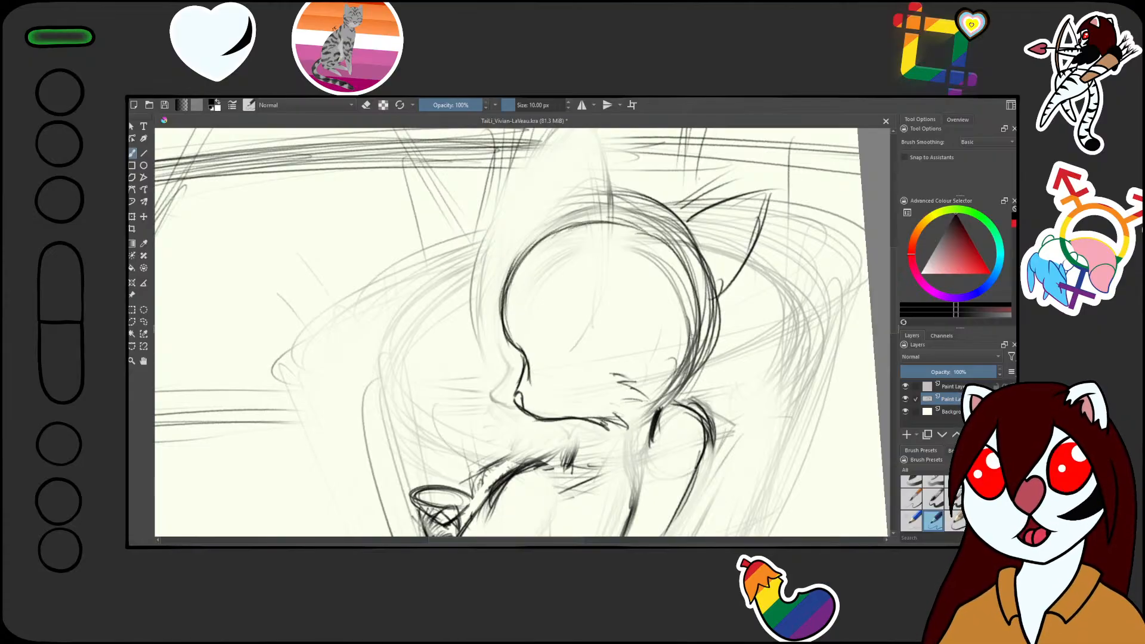
mouse_move(688, 262)
left_mouse_down()
mouse_move(698, 364)
mouse_move(668, 386)
left_mouse_up()
mouse_move(694, 292)
left_mouse_down()
mouse_move(663, 405)
mouse_move(674, 381)
left_mouse_up()
- Erase the rough construction lines around the crown and back of the head and lighten the skull outline
key("slash")
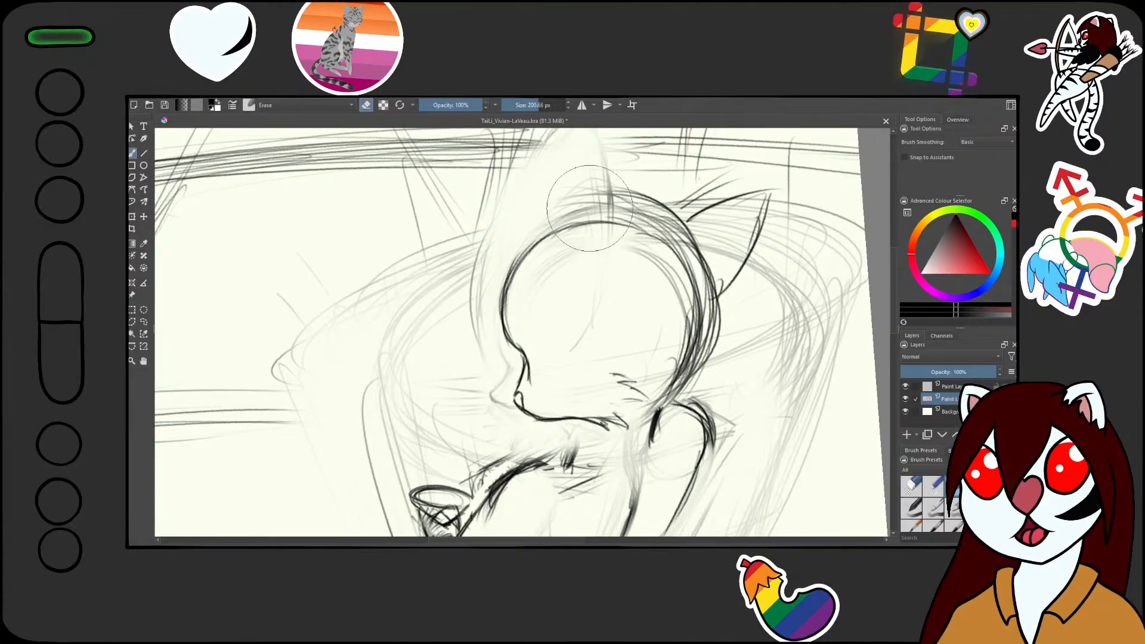
left_click_drag(571, 194, 644, 224)
mouse_move(661, 219)
left_mouse_down()
mouse_move(583, 198)
mouse_move(709, 316)
mouse_move(709, 355)
mouse_move(681, 223)
left_mouse_up()
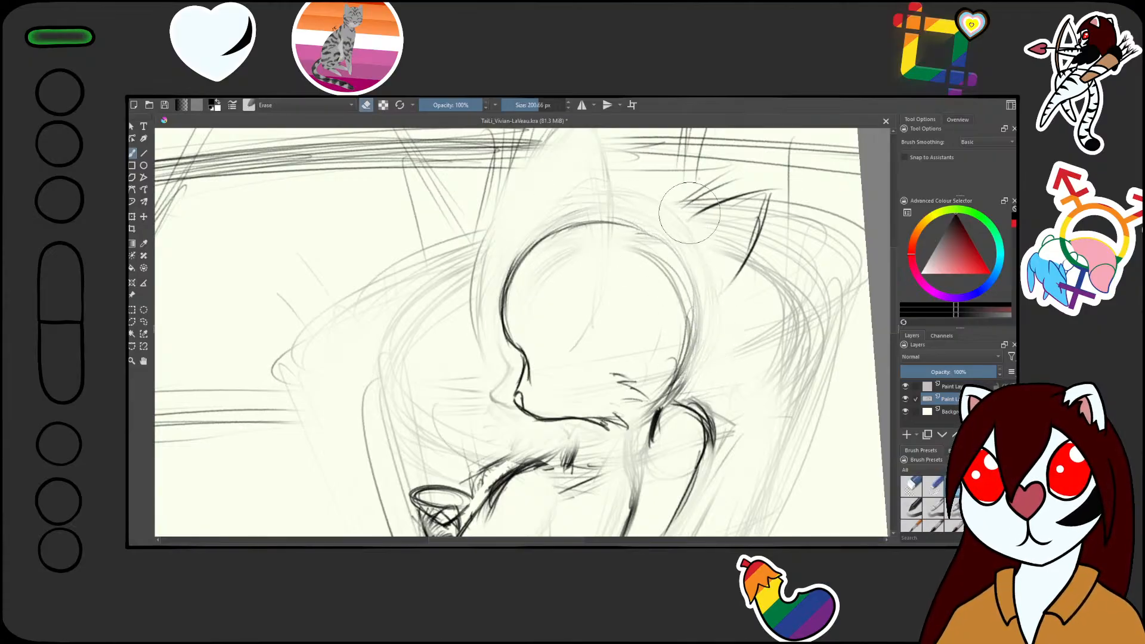
mouse_move(561, 241)
left_mouse_down()
mouse_move(541, 229)
mouse_move(656, 291)
mouse_move(661, 342)
left_mouse_up()
mouse_move(679, 339)
left_mouse_down()
mouse_move(680, 389)
mouse_move(673, 234)
mouse_move(687, 264)
mouse_move(656, 232)
mouse_move(563, 241)
mouse_move(688, 245)
left_mouse_up()
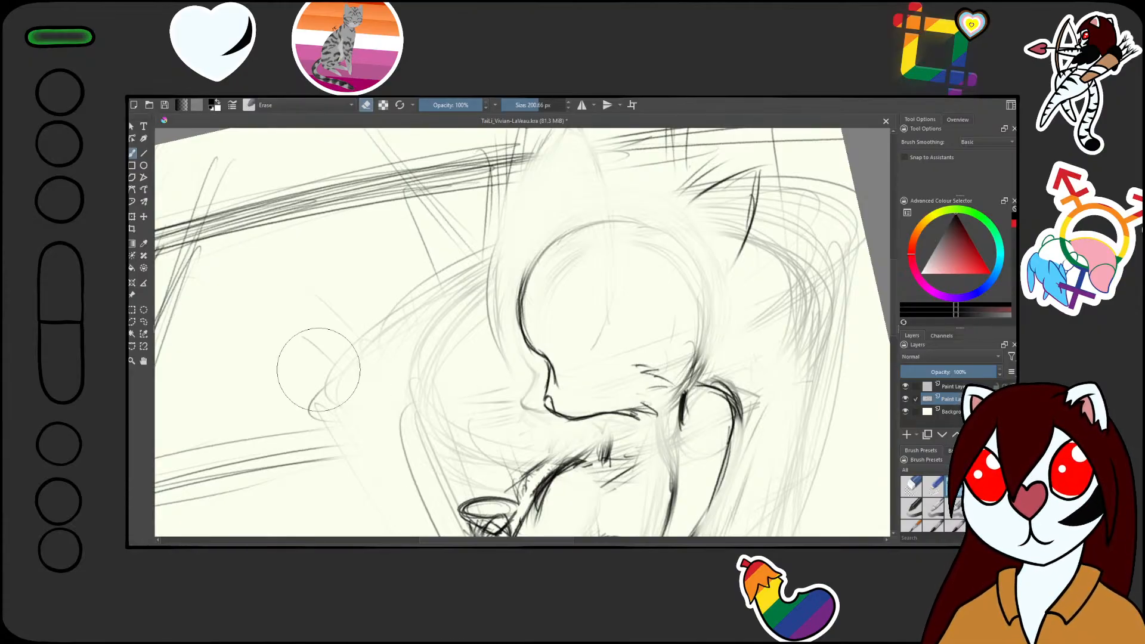
scroll(597, 340, "down", 3)
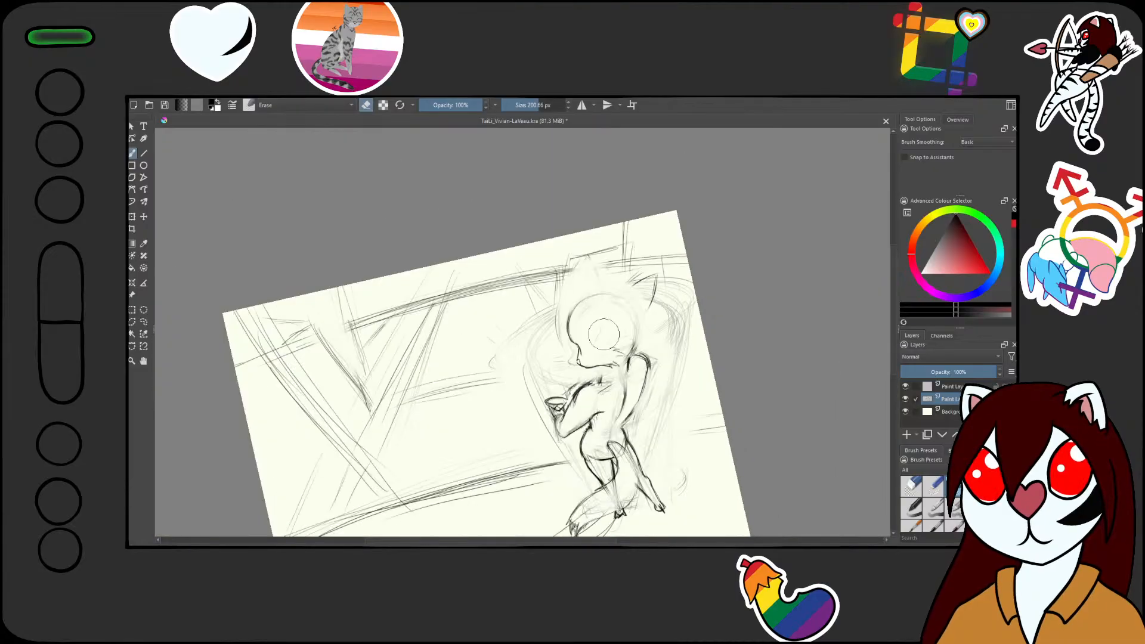
scroll(598, 342, "up", 5)
left_click_drag(591, 355, 567, 391)
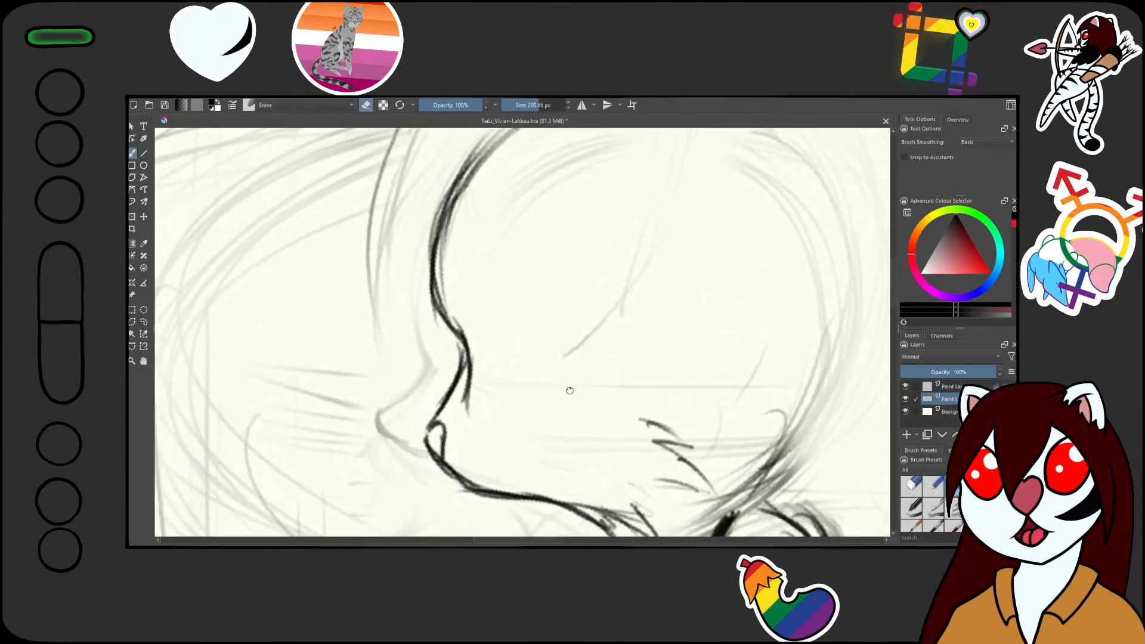
- Sketch a small pointed, almond-shaped eye in profile just behind the bridge of the muzzle with the 10 px pencil
mouse_move(661, 269)
left_mouse_down()
mouse_move(659, 301)
mouse_move(657, 238)
left_mouse_up()
left_click_drag(632, 291, 529, 328)
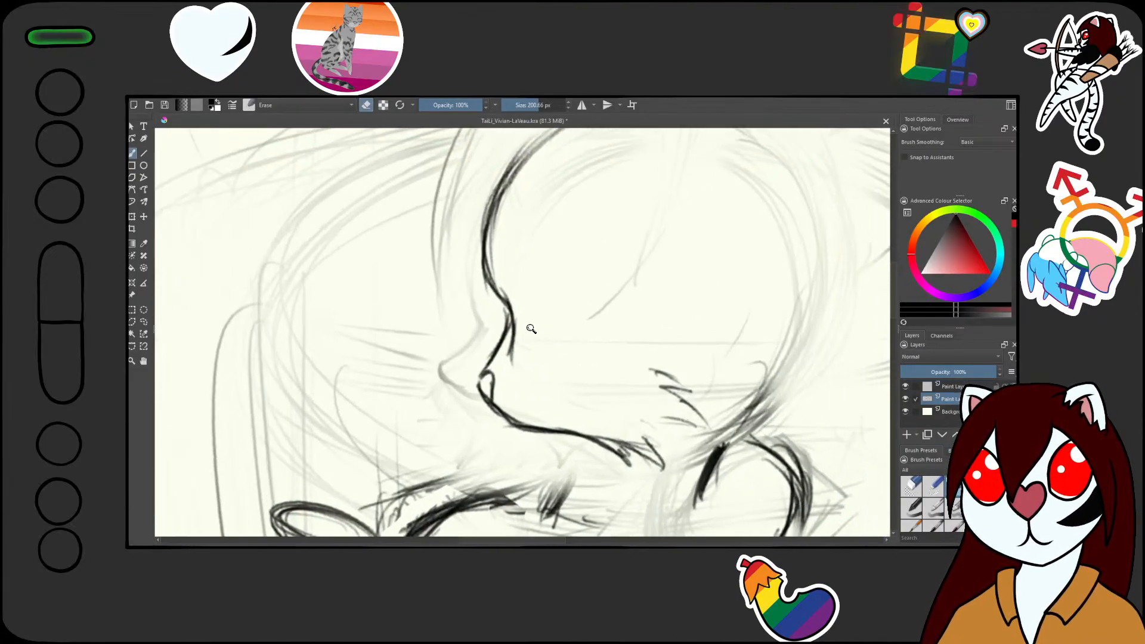
mouse_move(620, 334)
left_mouse_down()
mouse_move(600, 307)
mouse_move(572, 319)
left_mouse_up()
key("slash")
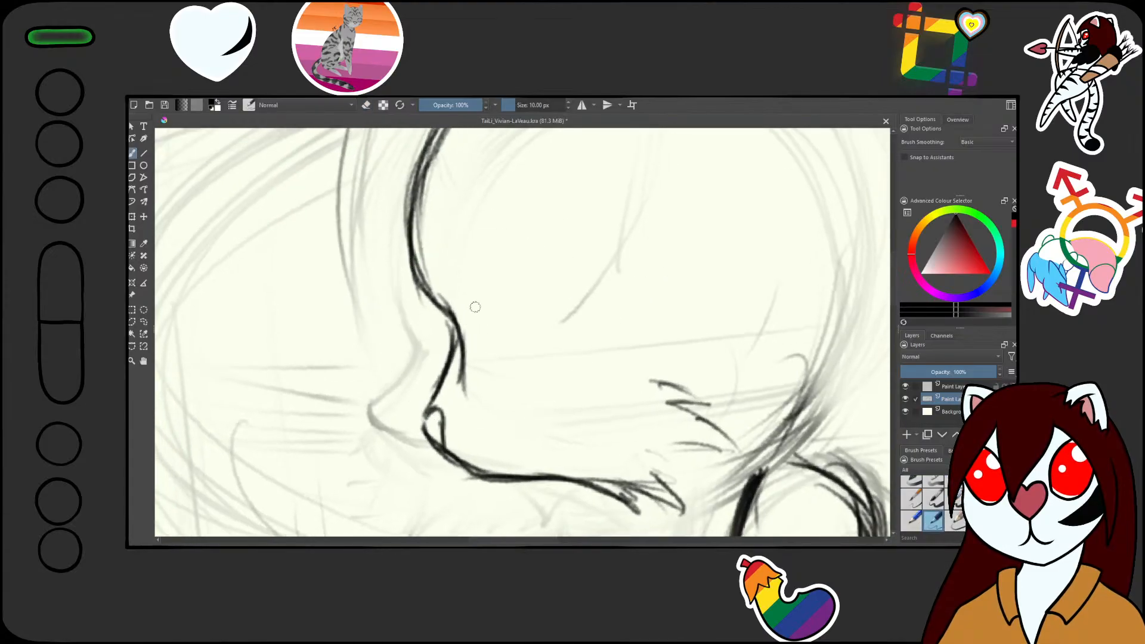
mouse_move(458, 317)
left_mouse_down()
mouse_move(489, 309)
mouse_move(460, 323)
mouse_move(461, 347)
mouse_move(450, 316)
mouse_move(454, 337)
mouse_move(495, 325)
left_mouse_up()
mouse_move(464, 360)
left_mouse_down()
mouse_move(513, 301)
mouse_move(529, 257)
mouse_move(474, 339)
left_mouse_up()
scroll(471, 352, "up", 3)
left_click_drag(431, 270, 484, 248)
scroll(482, 254, "up", 2)
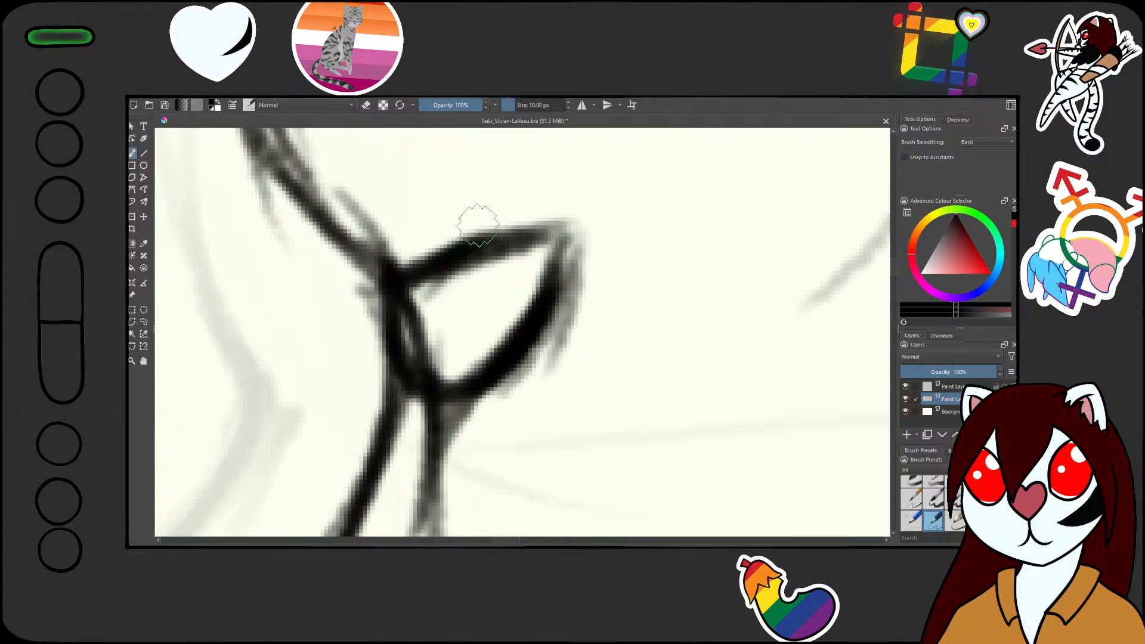
- Thicken the eye's upper lid and its front and lower edges with darker strokes
left_click_drag(401, 302, 477, 236)
mouse_move(405, 268)
left_mouse_down()
mouse_move(513, 223)
mouse_move(561, 226)
left_mouse_up()
mouse_move(453, 244)
left_mouse_down()
mouse_move(563, 224)
mouse_move(595, 184)
mouse_move(544, 238)
mouse_move(593, 184)
mouse_move(554, 227)
mouse_move(384, 269)
mouse_move(378, 294)
mouse_move(345, 321)
mouse_move(452, 465)
left_mouse_up()
left_click_drag(498, 286, 533, 435)
mouse_move(511, 360)
left_mouse_down()
mouse_move(582, 249)
mouse_move(614, 325)
mouse_move(602, 237)
left_mouse_up()
left_click_drag(556, 265, 558, 317)
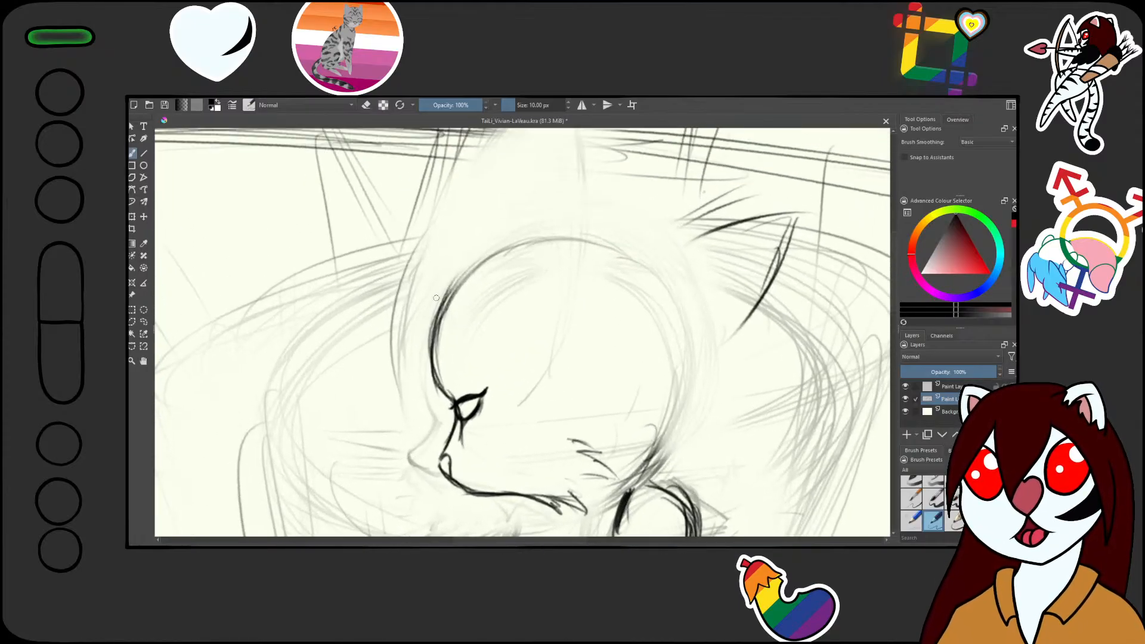
- Select the face with a freehand outline around the forehead, eye, muzzle, jaw and cheek fur
mouse_move(632, 250)
left_mouse_down()
mouse_move(644, 285)
mouse_move(611, 237)
left_mouse_up()
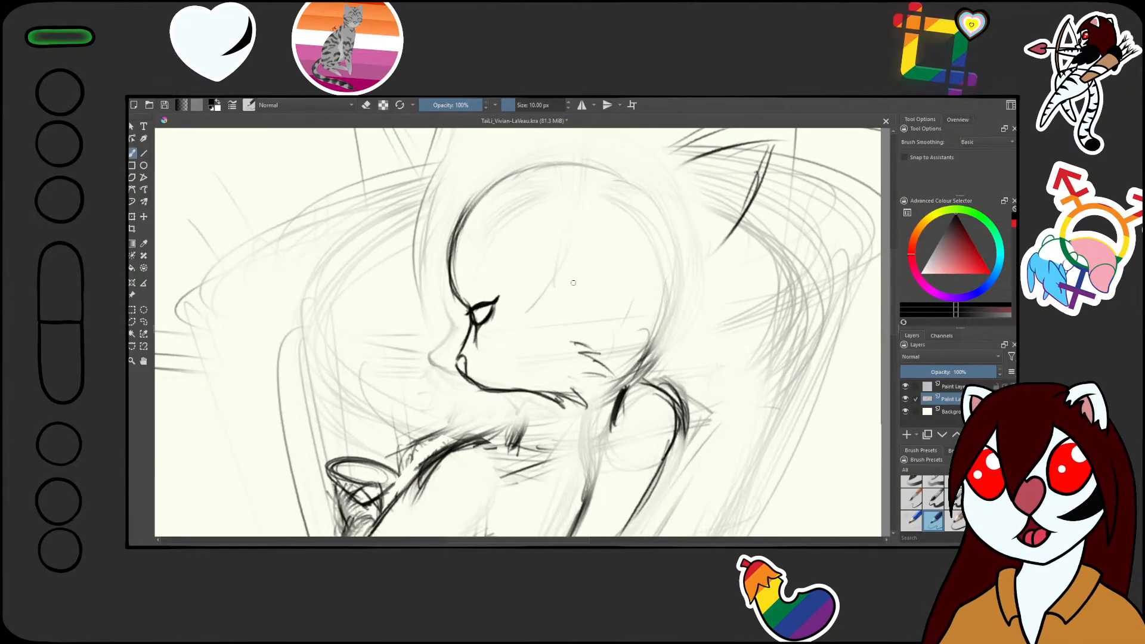
key("l")
mouse_move(558, 179)
left_mouse_down()
mouse_move(477, 177)
mouse_move(438, 345)
mouse_move(474, 395)
mouse_move(582, 411)
mouse_move(611, 331)
mouse_move(588, 281)
mouse_move(634, 342)
mouse_move(563, 372)
mouse_move(565, 317)
left_mouse_up()
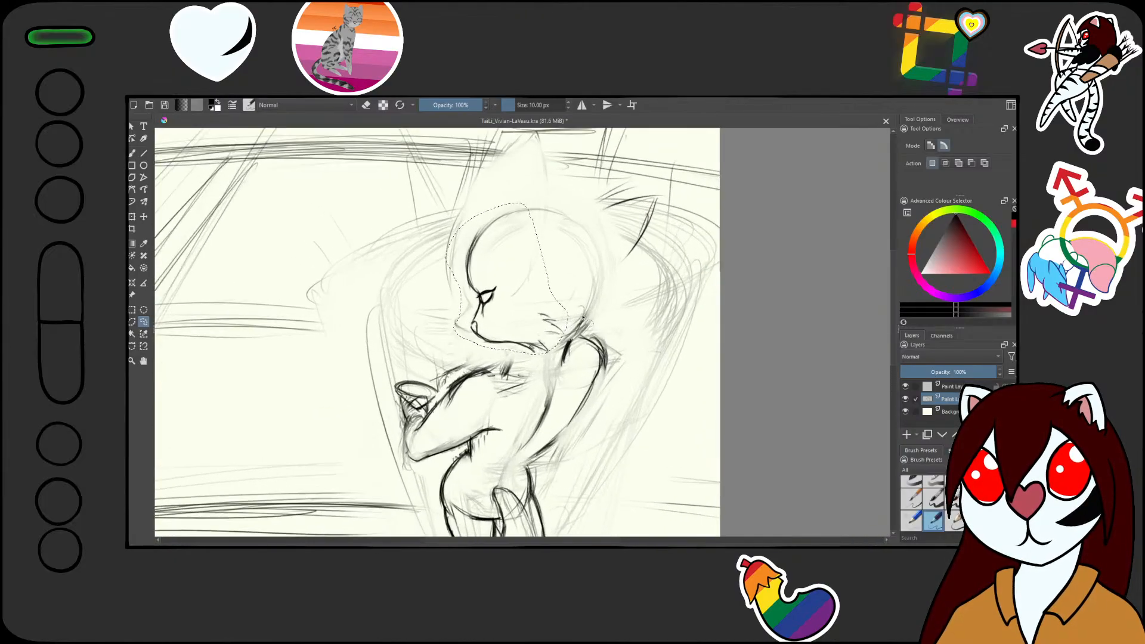
- Scale the selected face and head sketch down slightly and shift it a little lower over the neck
key("ctrl+t")
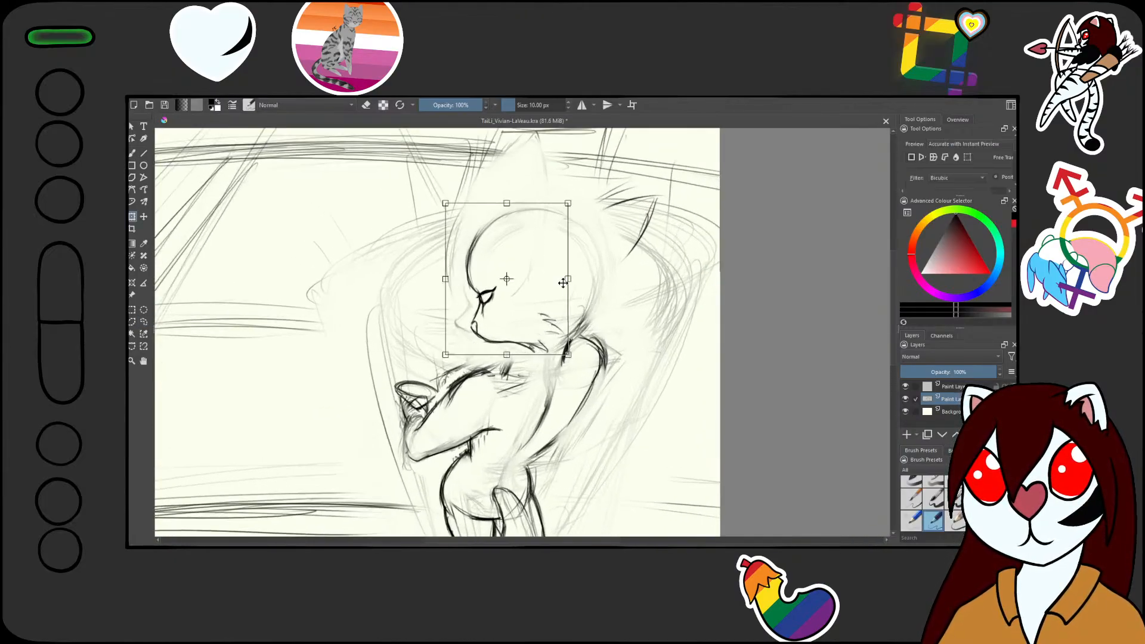
left_click_drag(449, 279, 455, 279)
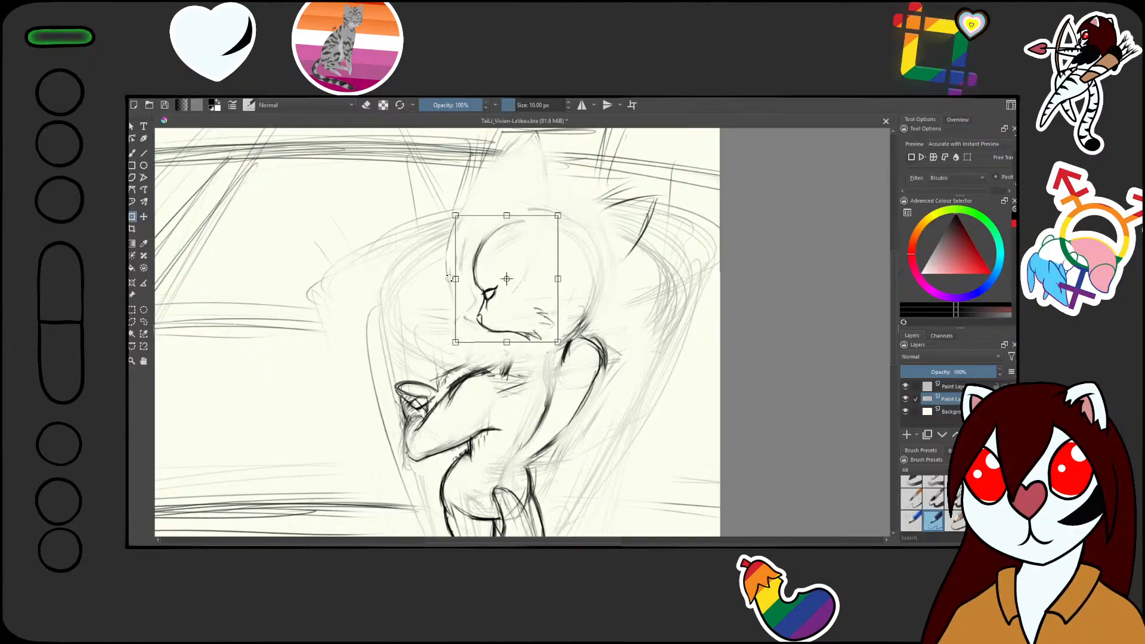
left_click_drag(468, 317, 480, 333)
left_click_drag(446, 279, 451, 279)
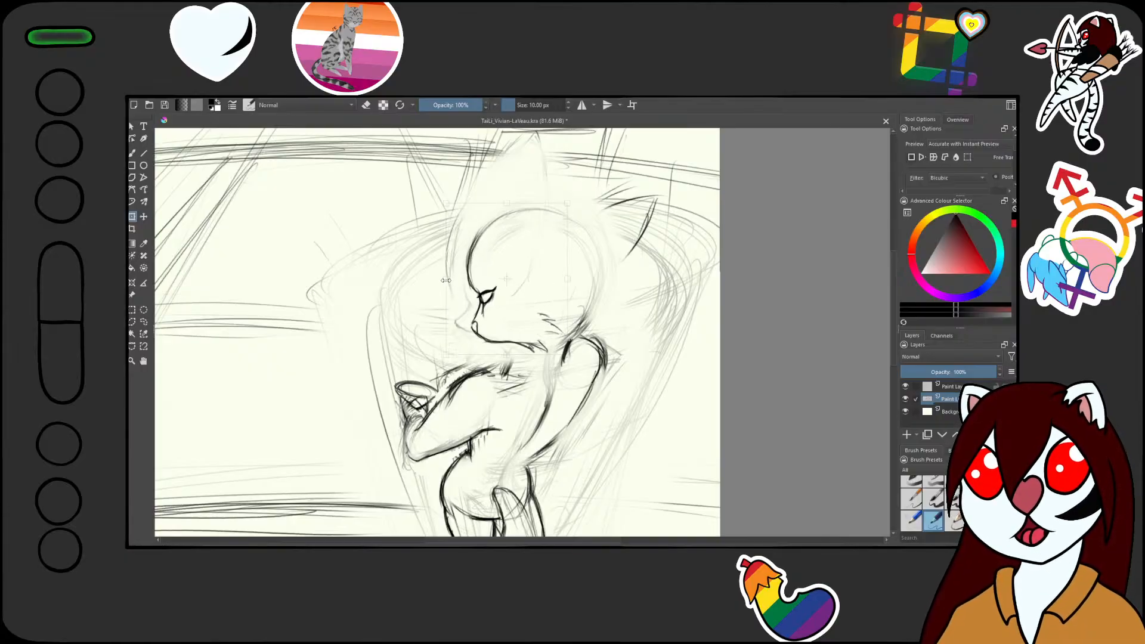
left_click_drag(525, 324, 525, 327)
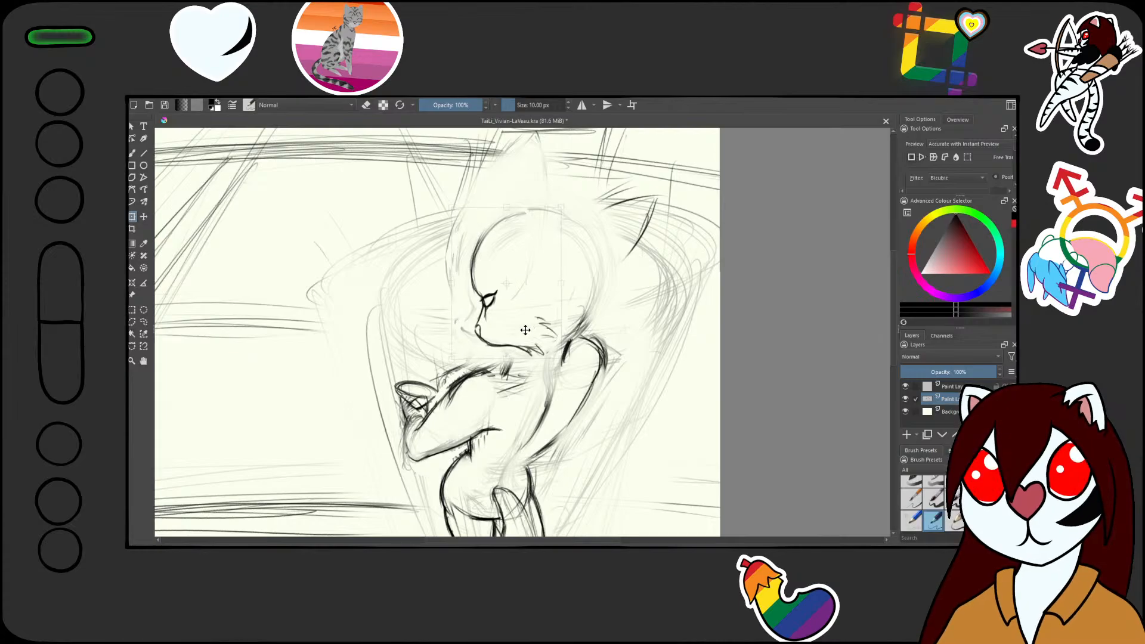
mouse_move(586, 383)
left_mouse_down()
mouse_move(568, 444)
mouse_move(577, 298)
mouse_move(605, 302)
left_mouse_up()
- Sketch the tall pointed front ear on top of the head with several long strokes along both edges
key("b")
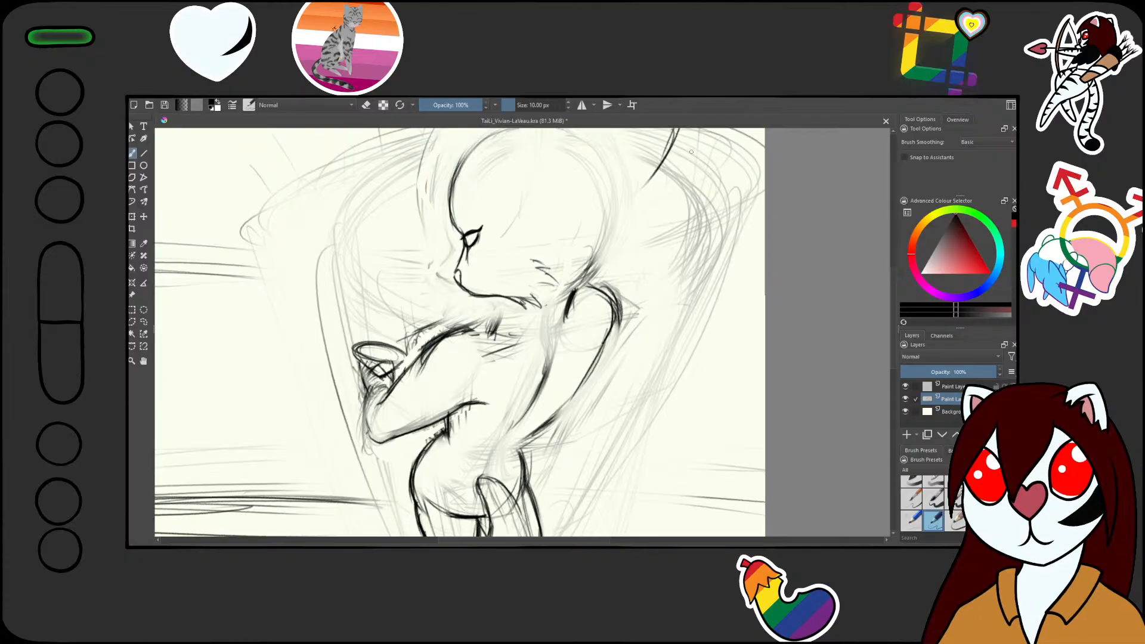
scroll(566, 241, "down", 2)
scroll(556, 209, "up", 3)
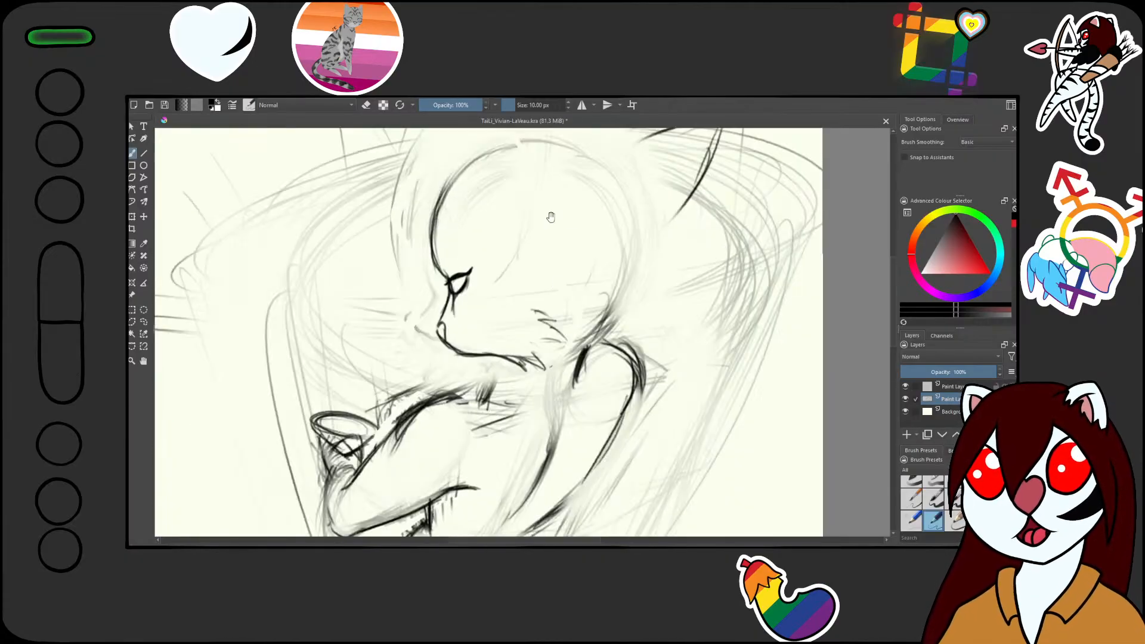
left_click_drag(550, 216, 565, 315)
left_click_drag(469, 348, 471, 337)
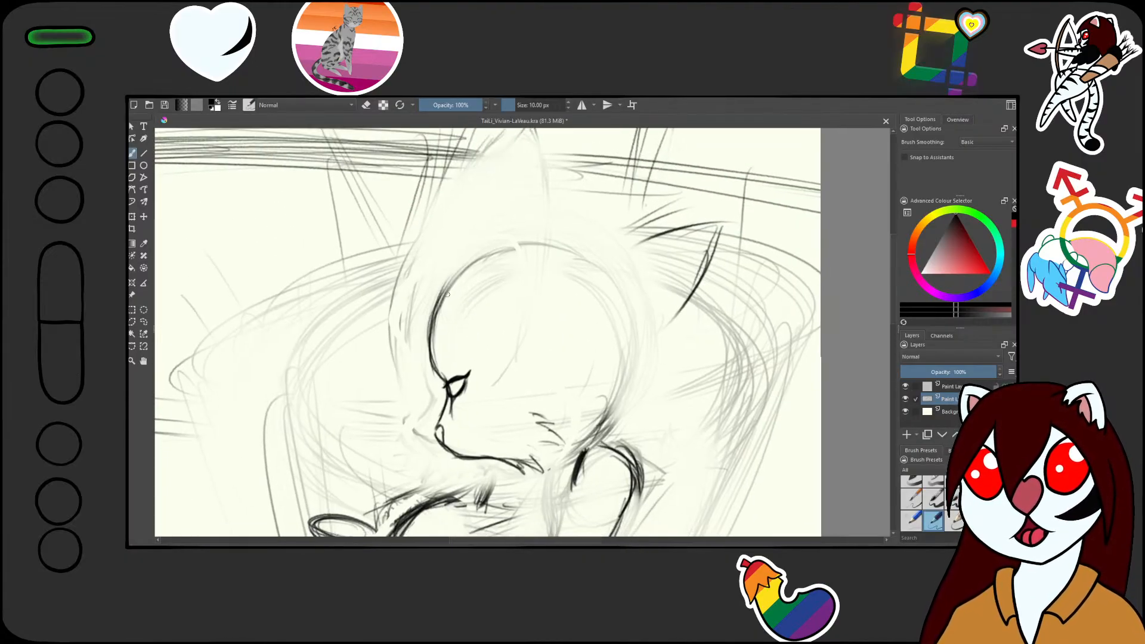
left_click_drag(445, 204, 433, 306)
left_click_drag(464, 164, 431, 308)
left_click_drag(466, 182, 440, 303)
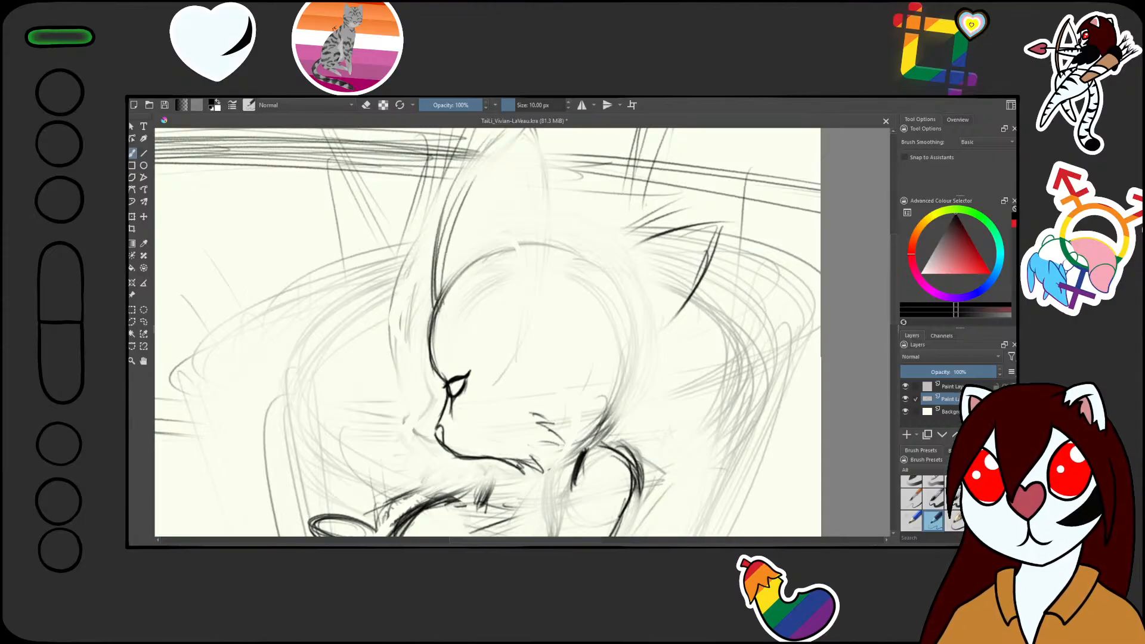
left_click_drag(485, 162, 443, 301)
left_click_drag(489, 177, 440, 289)
mouse_move(532, 213)
left_mouse_down()
mouse_move(509, 161)
mouse_move(543, 256)
mouse_move(546, 319)
left_mouse_up()
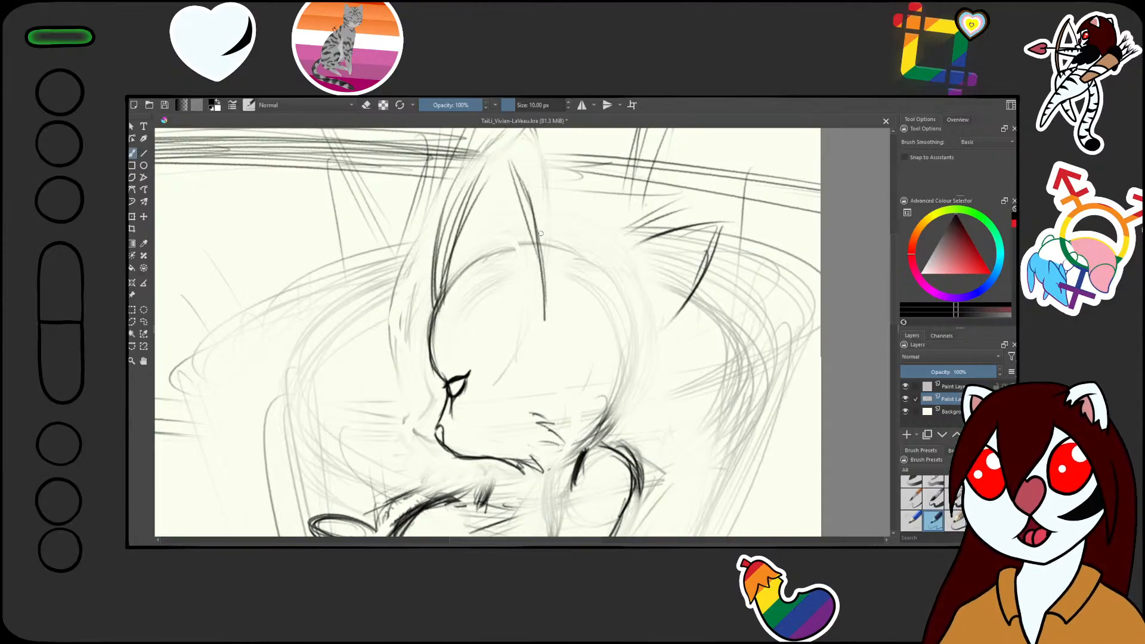
- Sketch the upper edge and inner line of the back ear behind the head
scroll(613, 371, "down", 4)
scroll(609, 315, "up", 3)
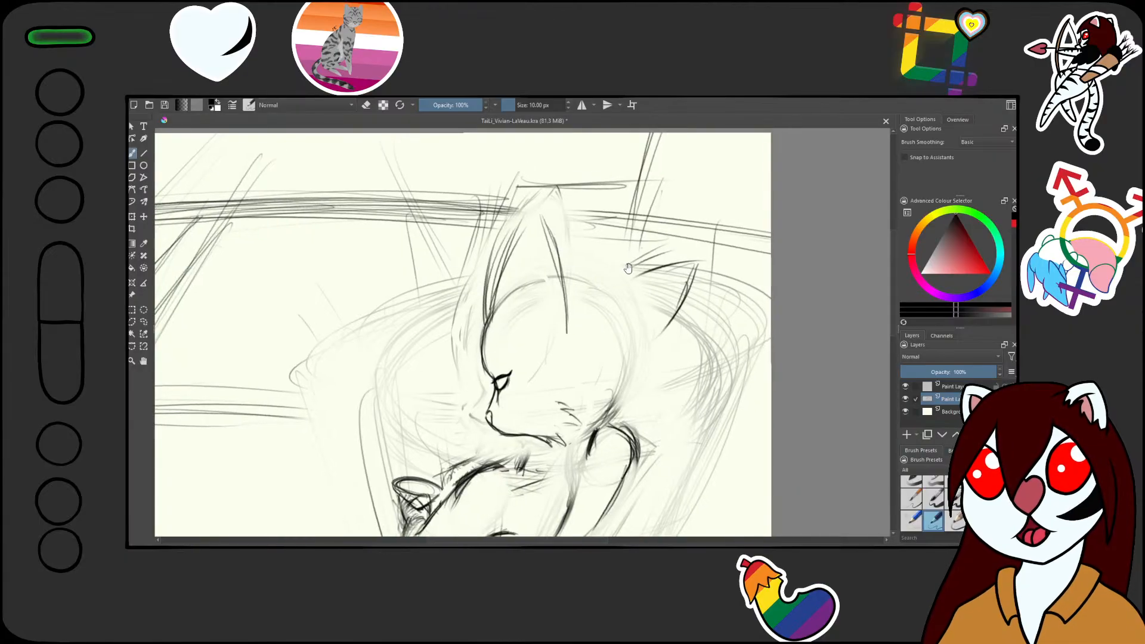
left_click_drag(702, 299, 660, 244, "shift")
mouse_move(579, 260)
left_mouse_down()
mouse_move(643, 230)
mouse_move(632, 289)
left_mouse_up()
left_click_drag(641, 239, 629, 298)
scroll(625, 257, "down", 4)
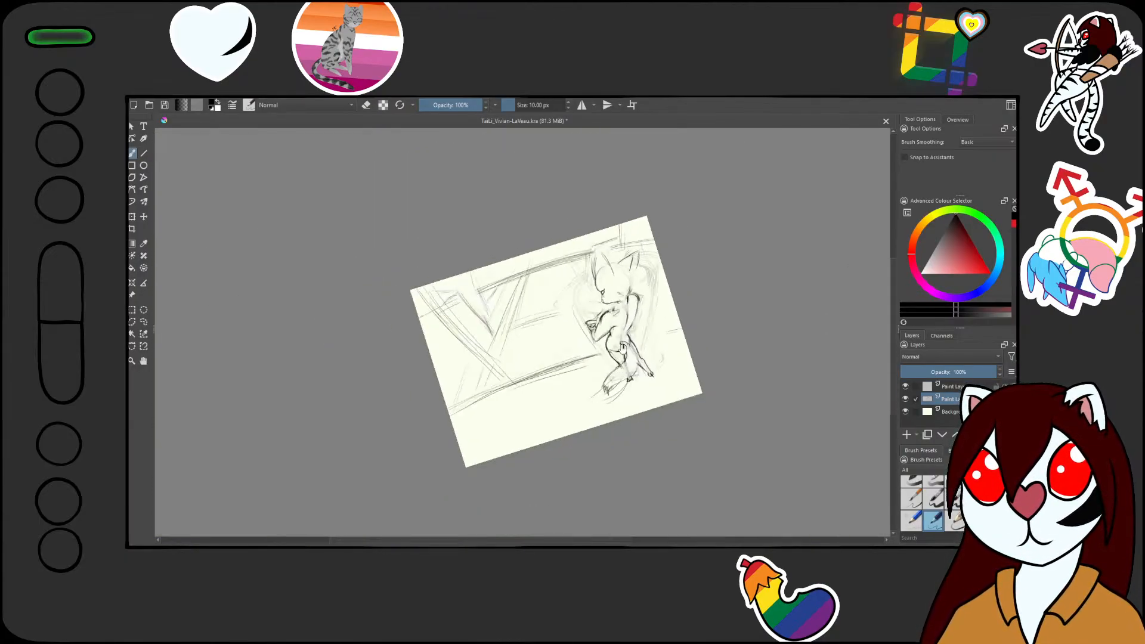
left_click_drag(686, 276, 705, 327, "shift")
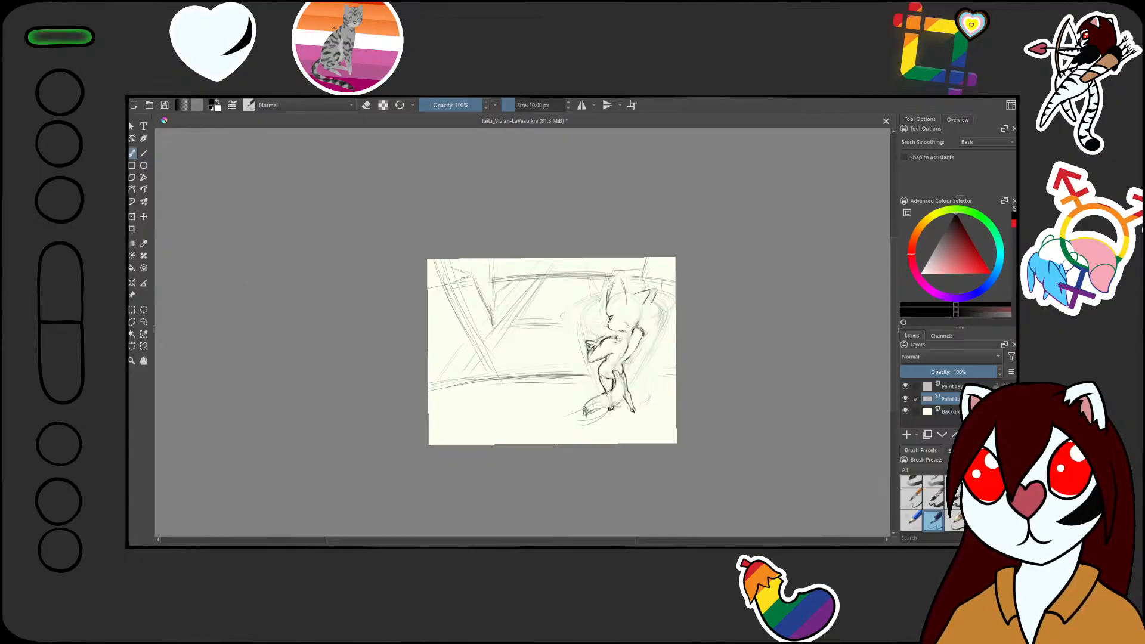
- Save the drawing and show the Night Heiress reference image beside the canvas at 100% opacity
key("ctrl+s")
left_click(132, 294)
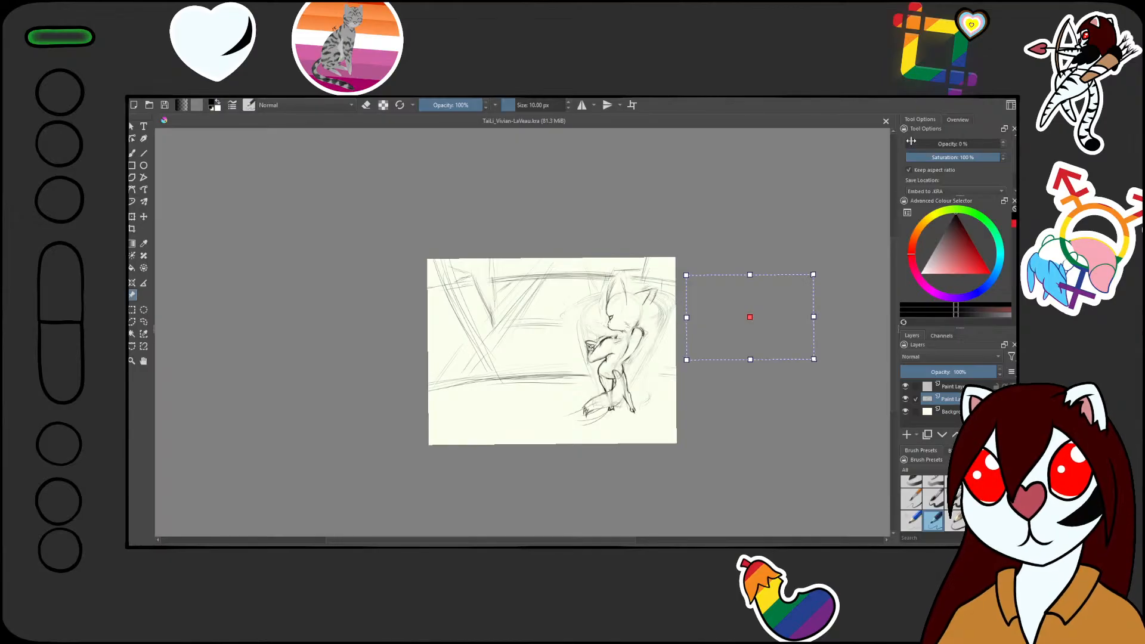
left_click_drag(911, 142, 1012, 137)
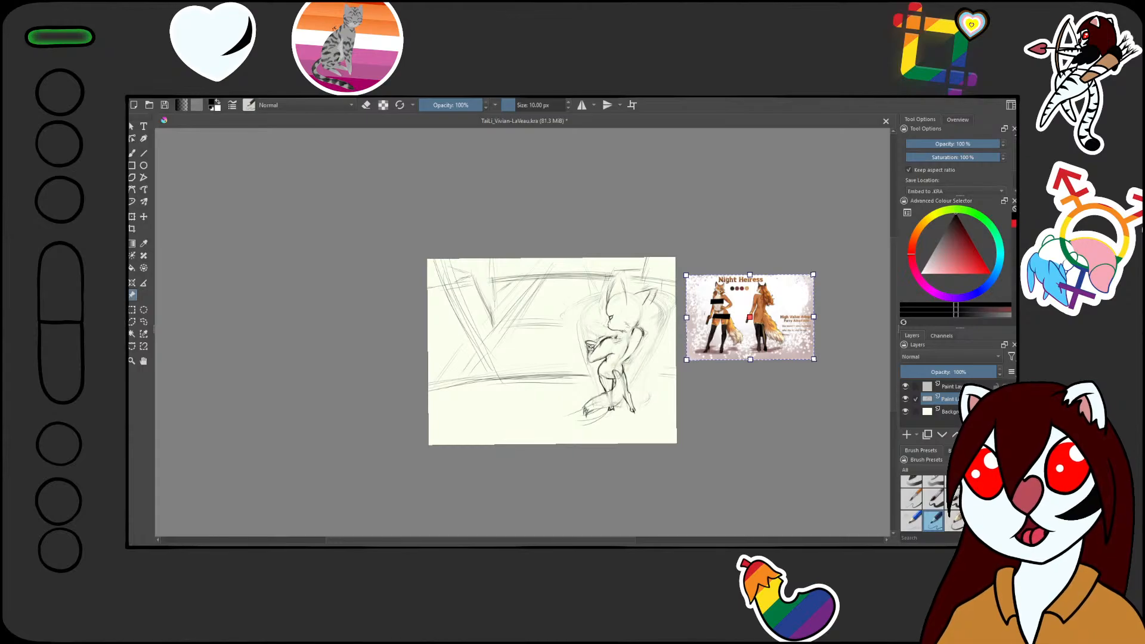
key("b")
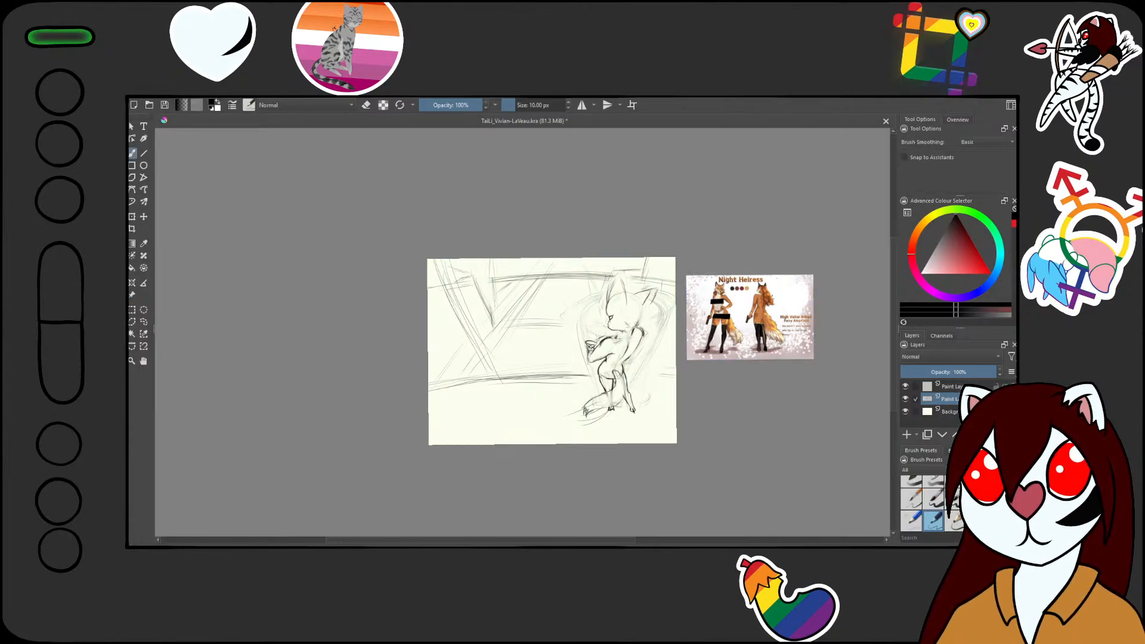
- Draw the throat line below the chin and a short stroke at the nape of the neck
scroll(677, 332, "up", 1)
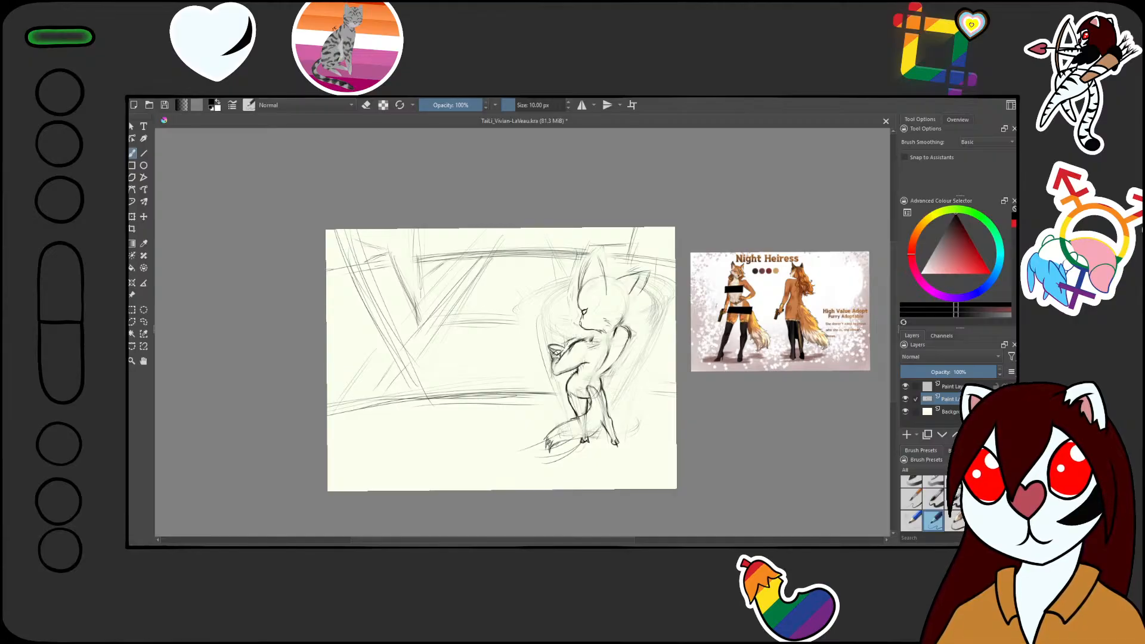
scroll(578, 327, "up", 10)
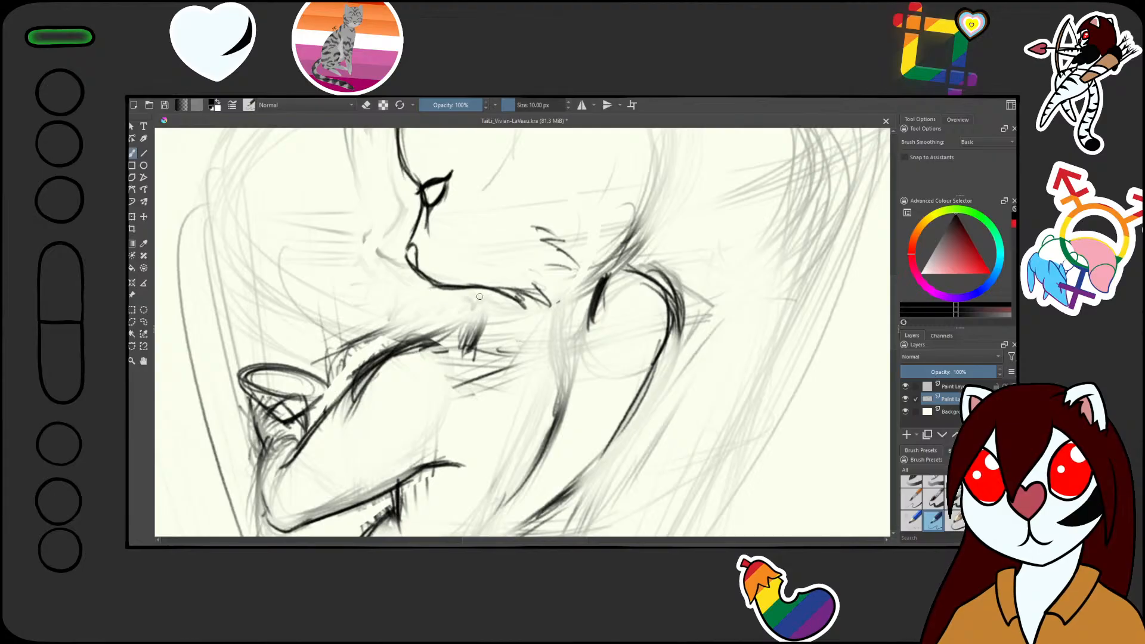
left_click_drag(484, 294, 477, 343)
mouse_move(610, 265)
left_mouse_down()
mouse_move(652, 218)
mouse_move(642, 229)
left_mouse_up()
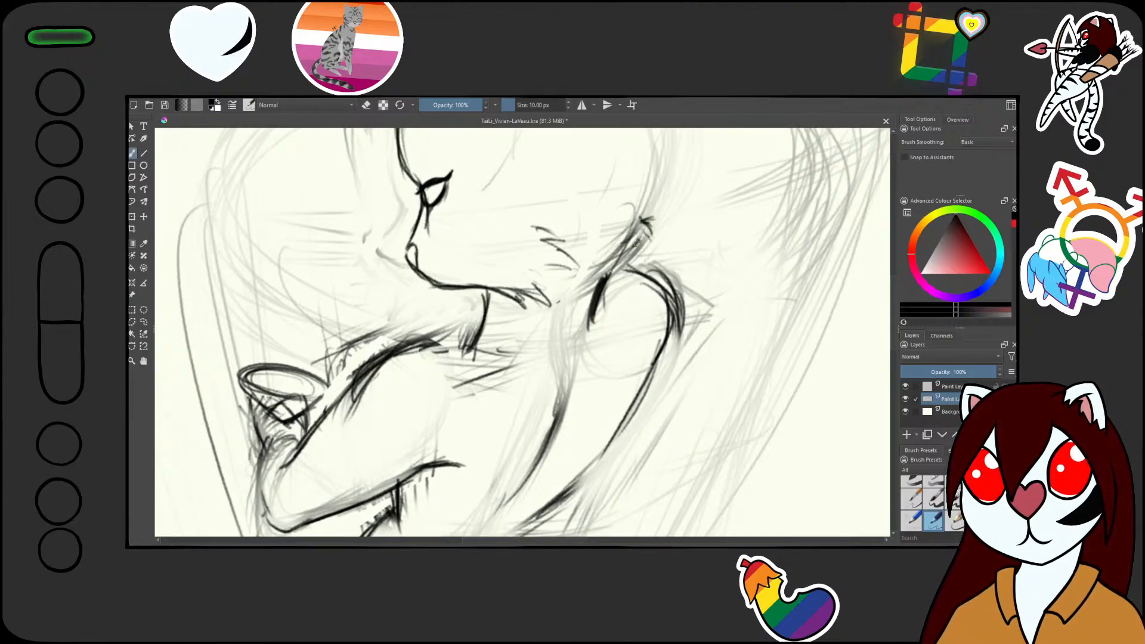
- Redraw the front ear with a curved front edge, a sharper tip and a straighter back edge
scroll(634, 242, "down", 5)
scroll(621, 253, "up", 3)
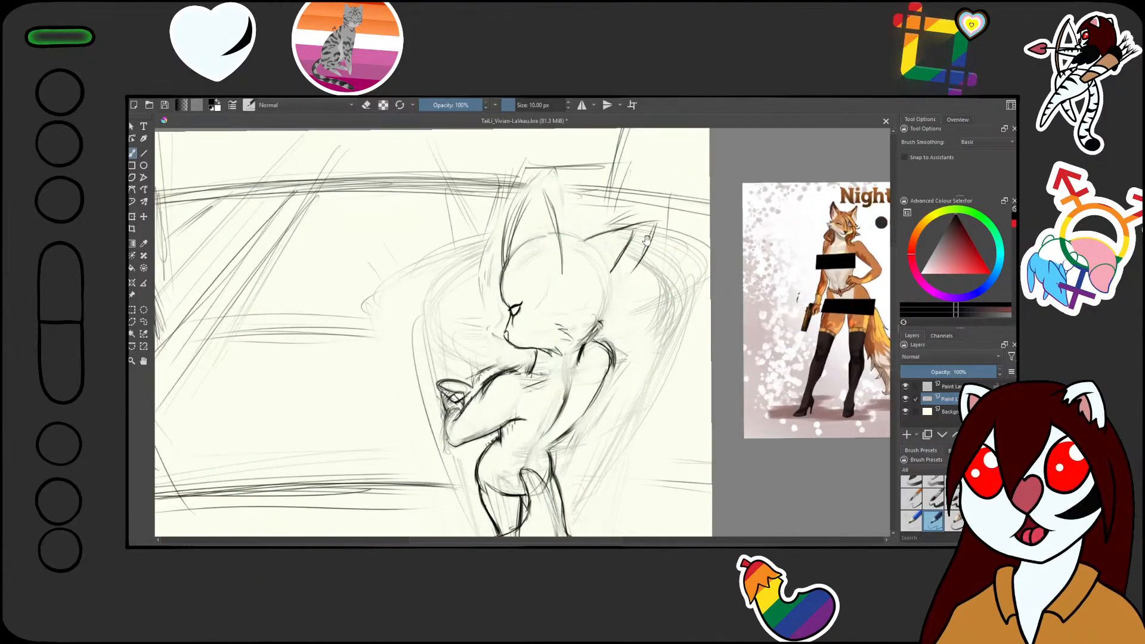
mouse_move(561, 344)
left_mouse_down()
mouse_move(388, 376)
mouse_move(379, 343)
mouse_move(348, 389)
left_mouse_up()
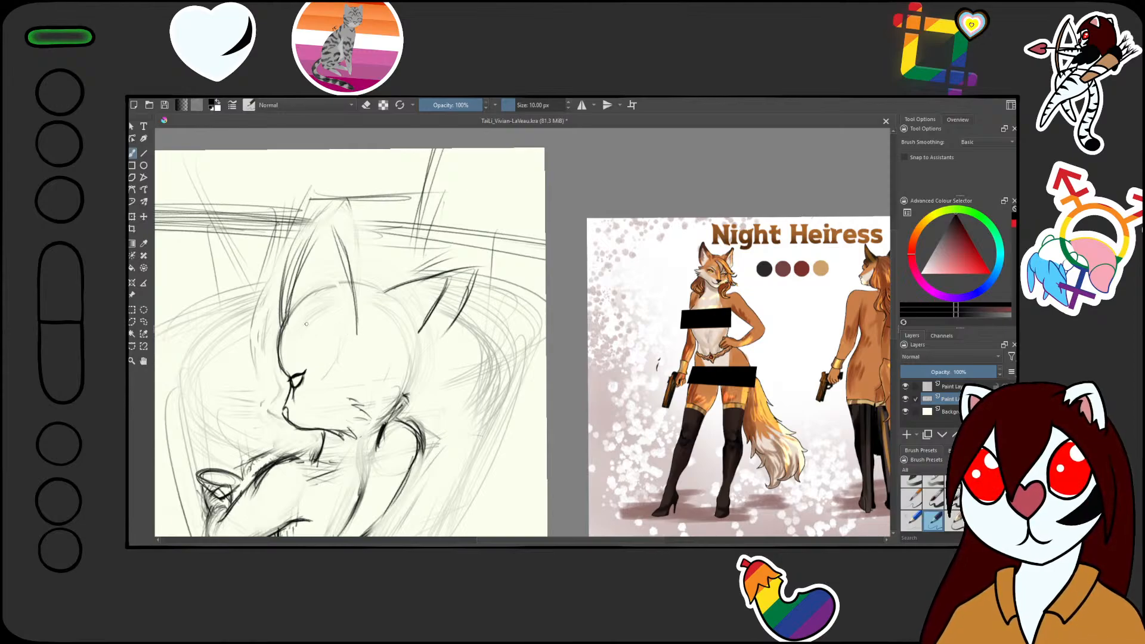
left_click_drag(293, 338, 324, 233)
mouse_move(306, 284)
left_mouse_down()
mouse_move(315, 250)
mouse_move(310, 263)
mouse_move(345, 218)
left_mouse_up()
mouse_move(352, 265)
left_mouse_down()
mouse_move(338, 232)
mouse_move(357, 278)
left_mouse_up()
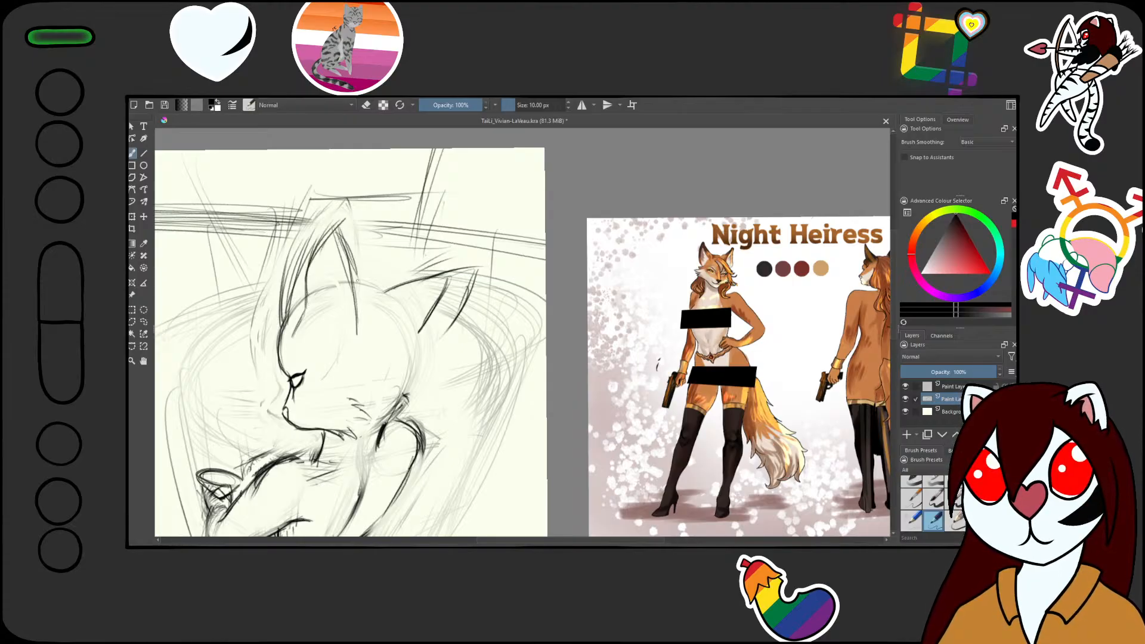
left_click_drag(339, 234, 358, 315)
left_click_drag(354, 271, 360, 324)
- Erase the old outer lines of the front ear and darken its new front edge down to the forehead
mouse_move(359, 280)
left_mouse_down()
mouse_move(357, 346)
mouse_move(348, 307)
mouse_move(323, 313)
mouse_move(314, 256)
mouse_move(279, 332)
left_mouse_up()
key("slash")
left_click_drag(297, 250, 273, 319)
key("slash")
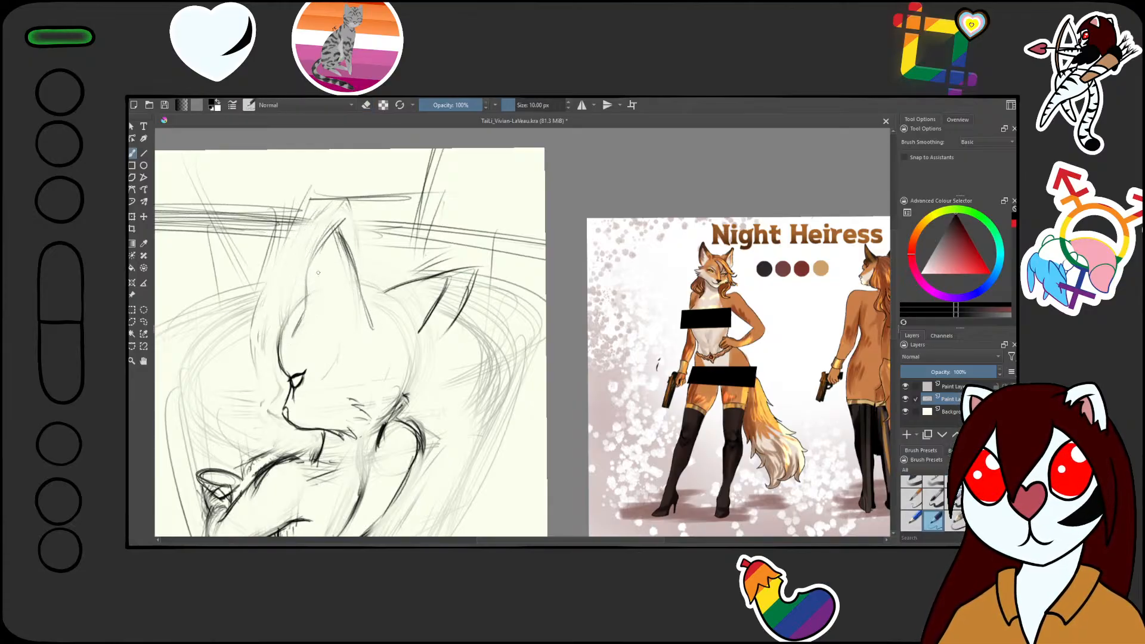
mouse_move(342, 230)
left_mouse_down()
mouse_move(306, 282)
mouse_move(308, 316)
left_mouse_up()
mouse_move(314, 270)
left_mouse_down()
mouse_move(287, 337)
mouse_move(290, 327)
left_mouse_up()
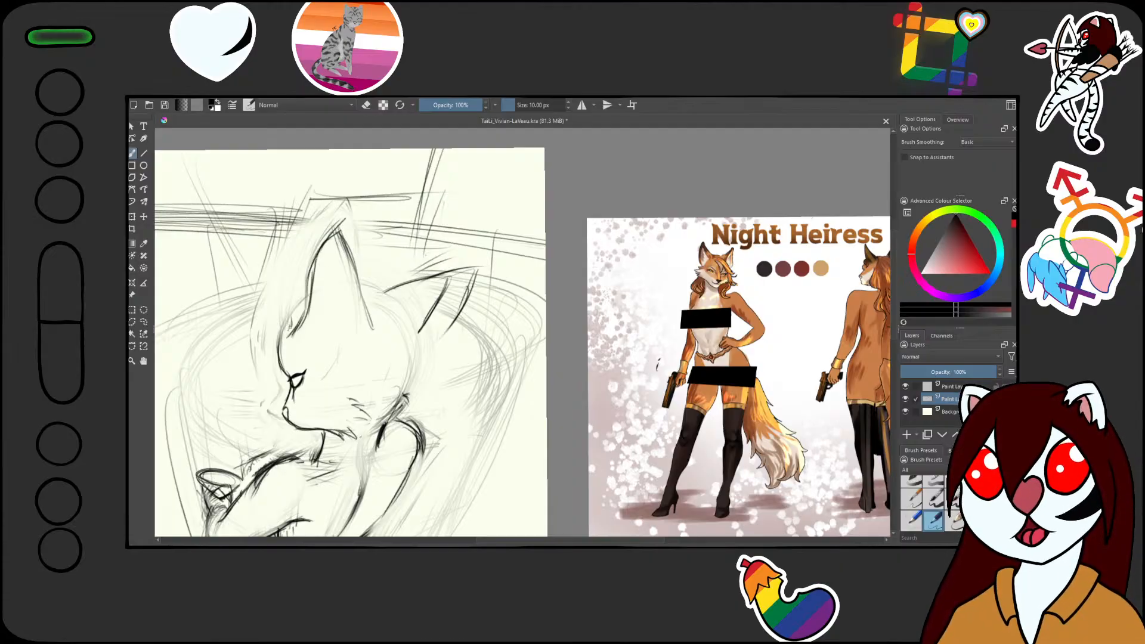
- Examine the fox character's head, ears and hair in the front and back views of the reference sheet
left_click_drag(390, 366, 499, 343)
mouse_move(524, 303)
left_mouse_down()
mouse_move(524, 357)
mouse_move(517, 292)
left_mouse_up()
left_click_drag(584, 273, 380, 302)
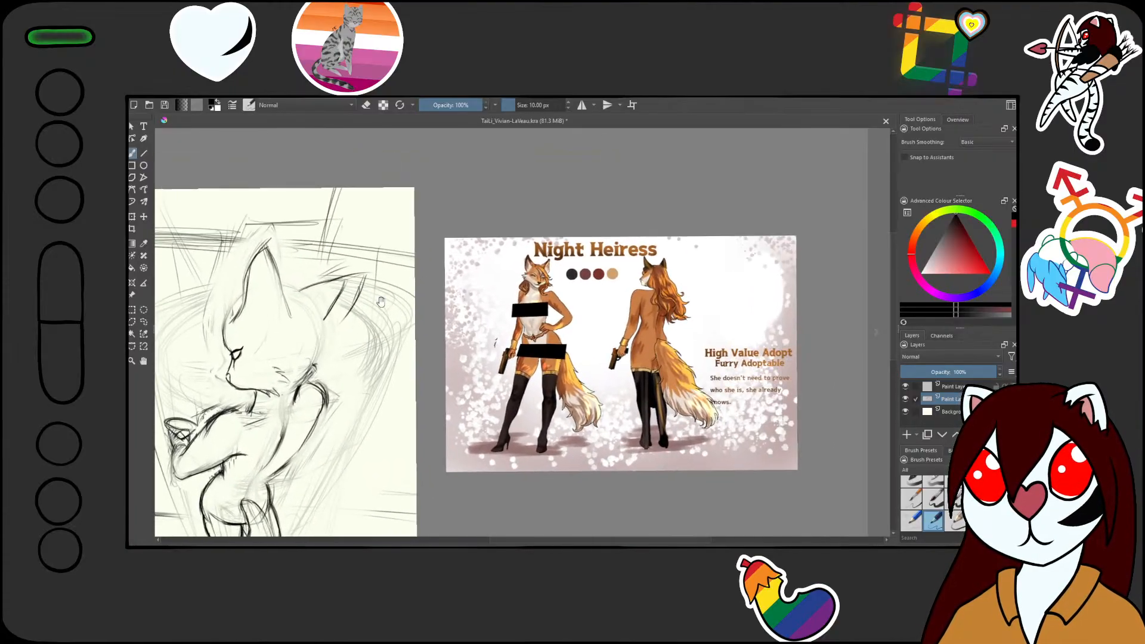
left_click_drag(627, 297, 630, 239)
left_click_drag(710, 269, 702, 258)
left_click_drag(608, 289, 610, 356)
left_click_drag(352, 370, 521, 325)
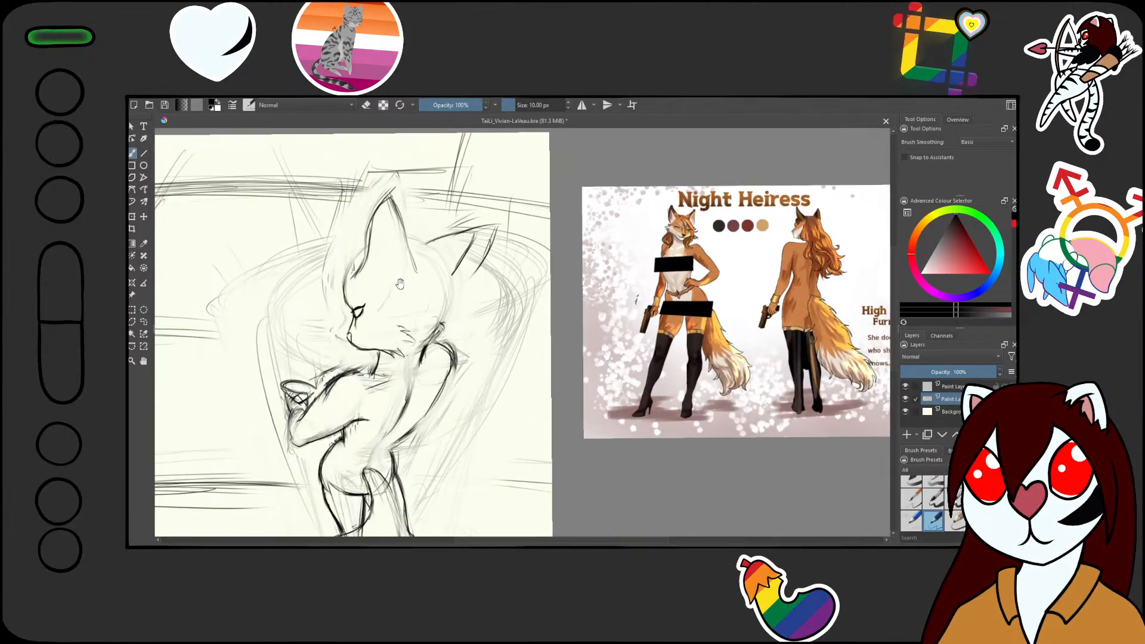
left_click_drag(399, 283, 398, 236)
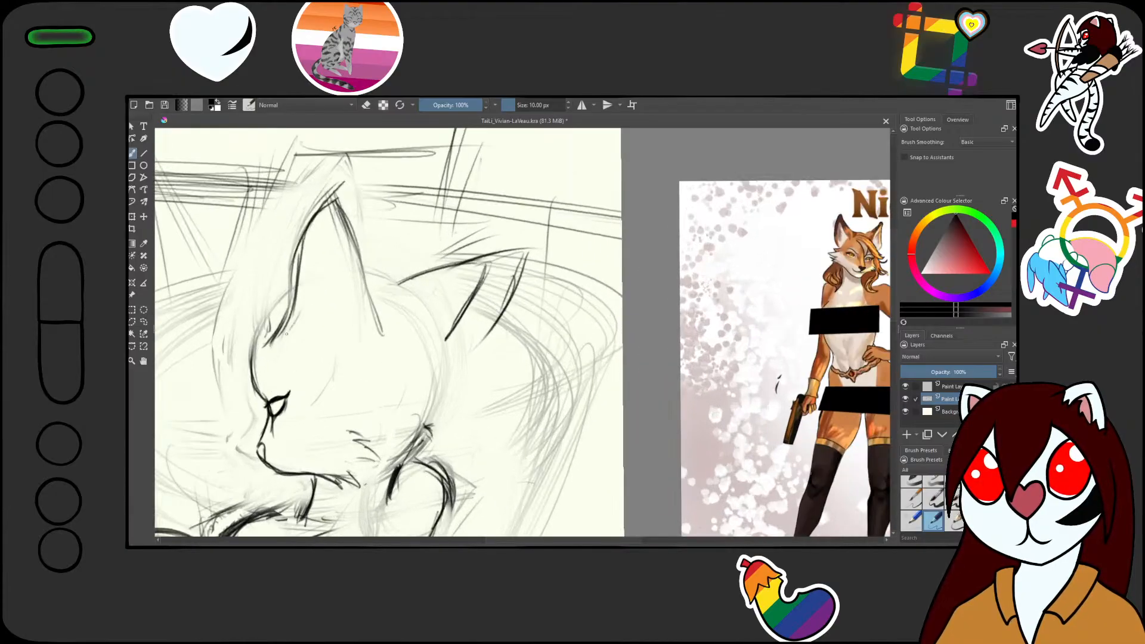
- Sketch short fur strokes inside the front ear and along its base
left_click_drag(317, 303, 307, 351)
left_click_drag(331, 212, 314, 305)
left_click_drag(339, 253, 318, 339)
left_click_drag(347, 278, 320, 364)
mouse_move(360, 322)
left_mouse_down()
mouse_move(341, 353)
mouse_move(353, 350)
left_mouse_up()
left_click_drag(406, 322, 374, 414)
left_click_drag(412, 334, 426, 282)
left_click_drag(552, 266, 525, 260)
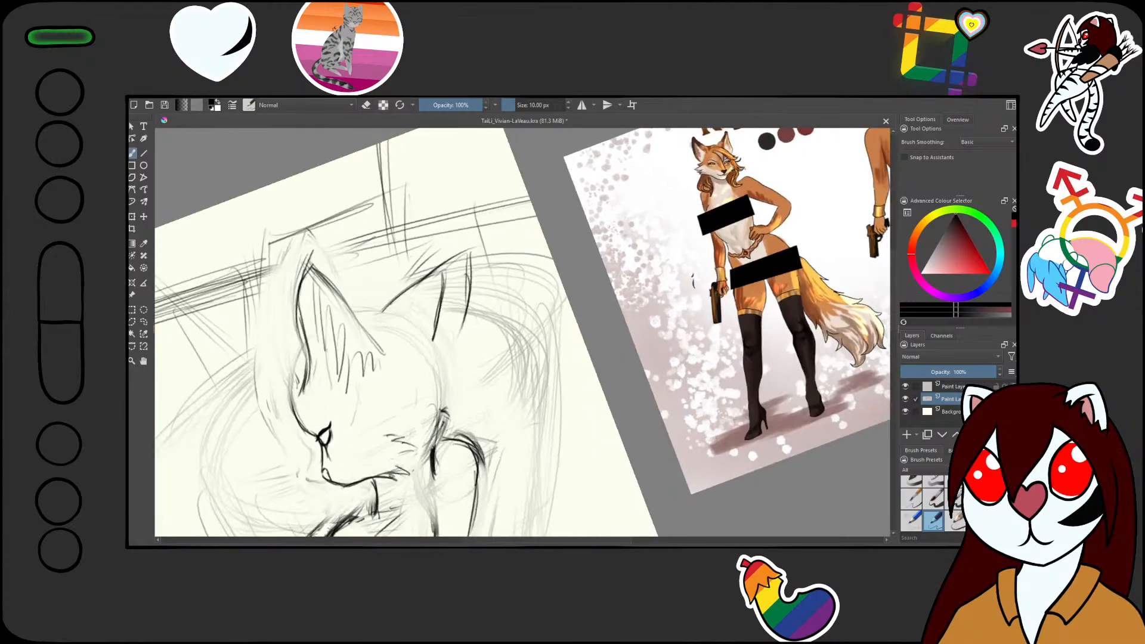
- Undo the last fur strokes inside the front ear
key("ctrl+z")
key("ctrl+z")
key("ctrl+z")
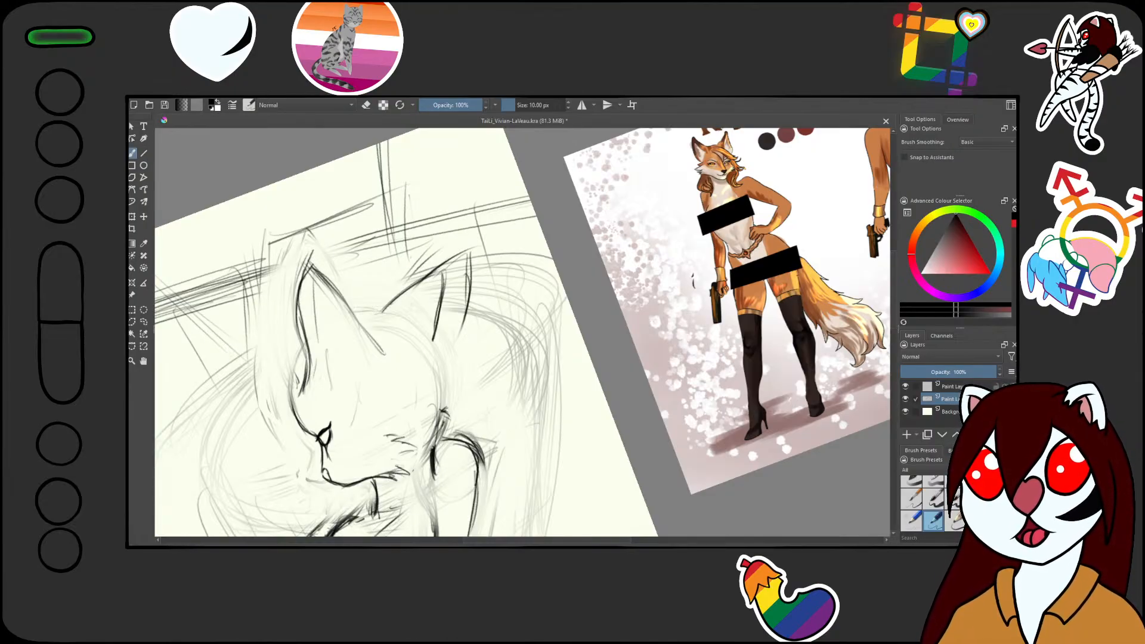
left_click_drag(453, 355, 481, 307)
scroll(444, 321, "up", 1)
scroll(467, 334, "down", 4)
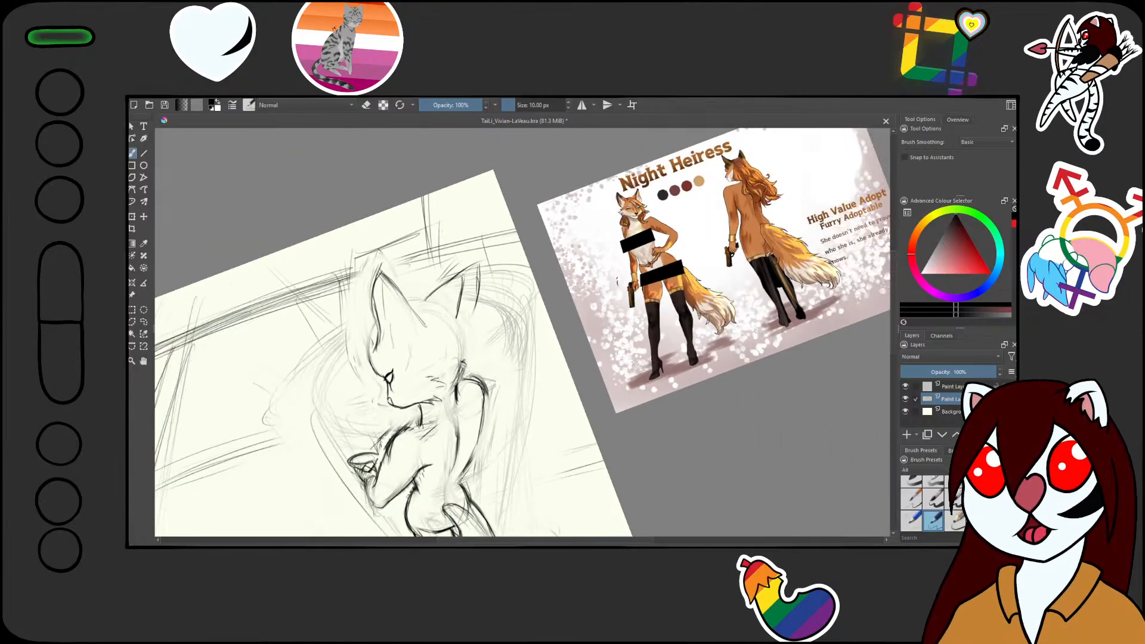
scroll(441, 412, "up", 2)
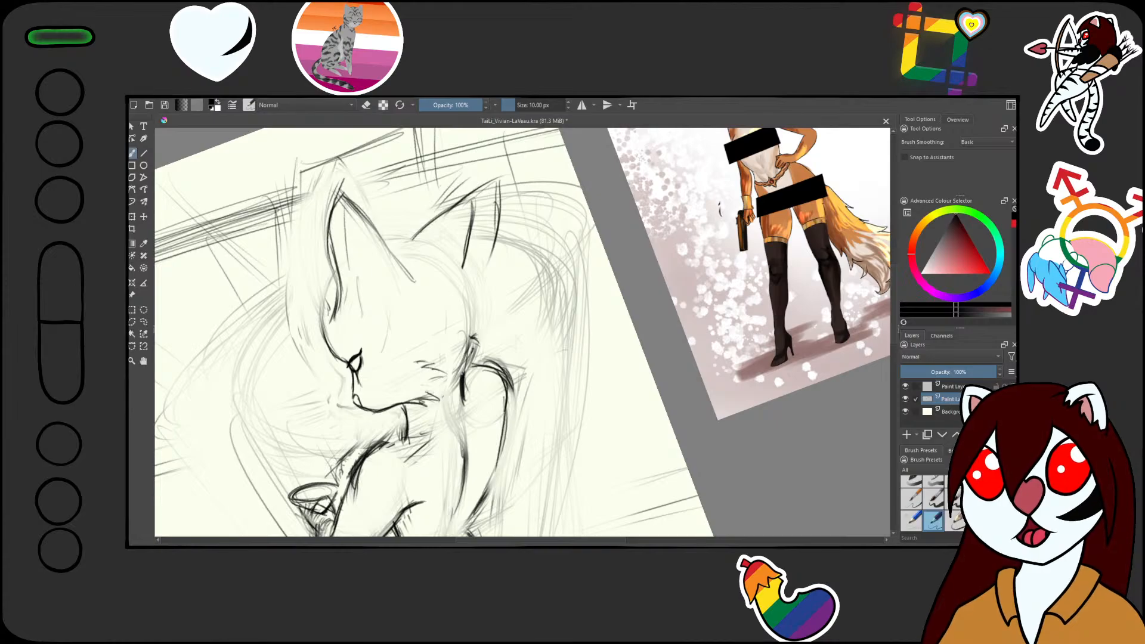
scroll(521, 282, "down", 2)
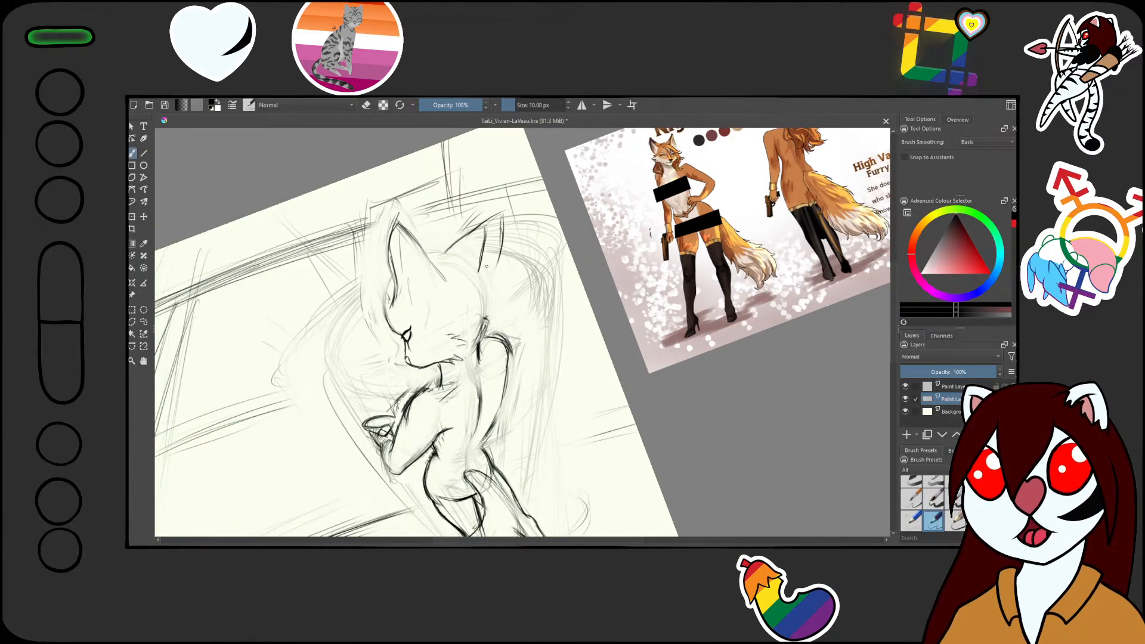
- Fade the back ear's old lines with the eraser and redraw its front and back edges as a smaller ear
scroll(487, 266, "up", 2)
left_click_drag(487, 266, 539, 272)
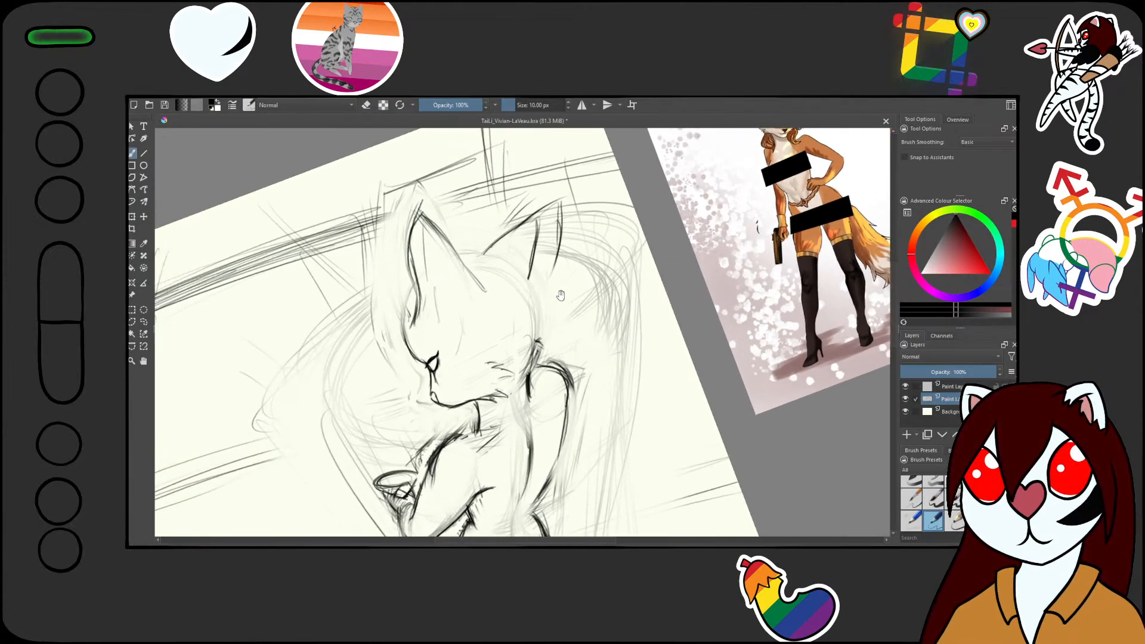
scroll(584, 267, "up", 1)
key("e")
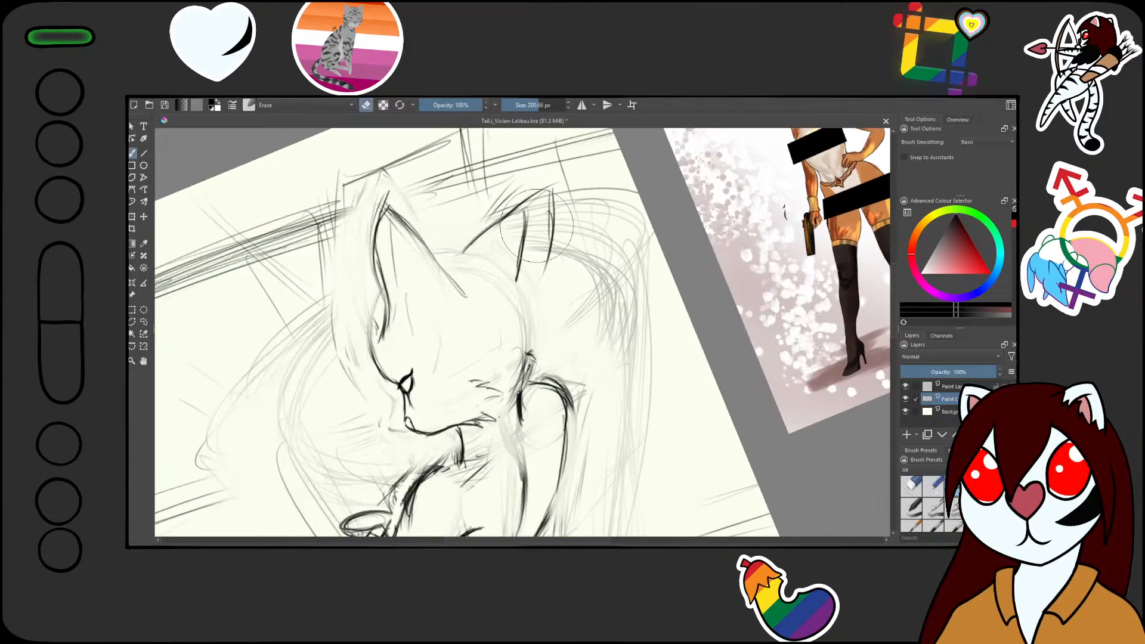
key("e")
scroll(529, 275, "up", 2)
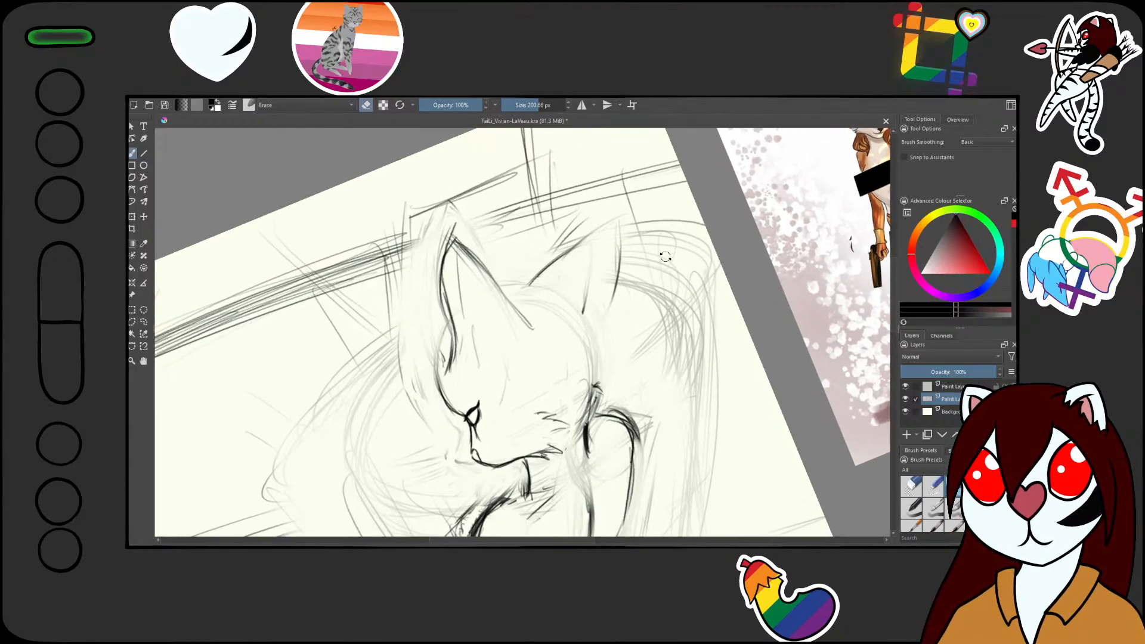
mouse_move(530, 275)
left_mouse_down()
mouse_move(553, 253)
mouse_move(518, 282)
mouse_move(586, 226)
mouse_move(530, 269)
left_mouse_up()
left_click_drag(584, 231, 531, 279)
left_click_drag(592, 311, 598, 235)
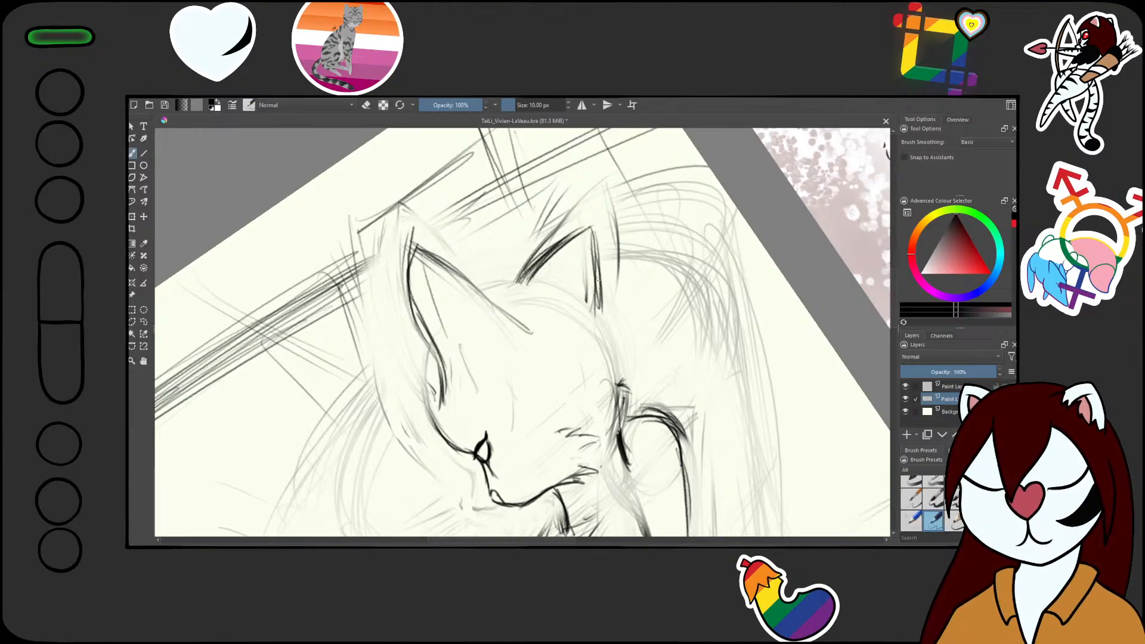
- Erase the front ear's old outline and redraw both of its edges as a shorter pointed ear
scroll(620, 251, "down", 3)
left_click_drag(630, 298, 669, 376)
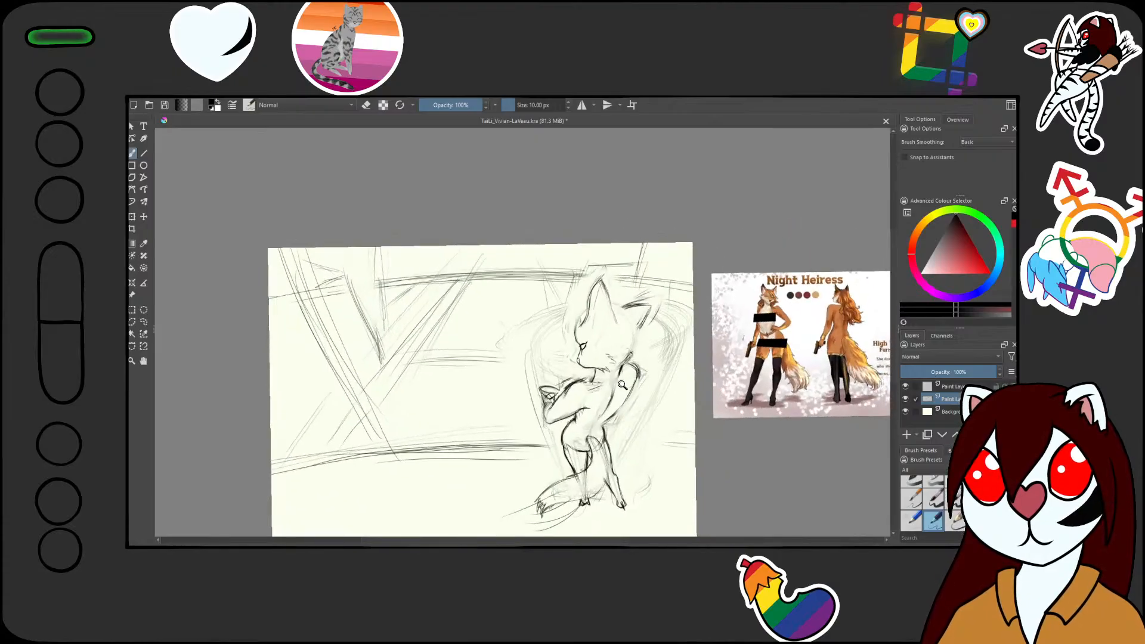
scroll(623, 382, "up", 3)
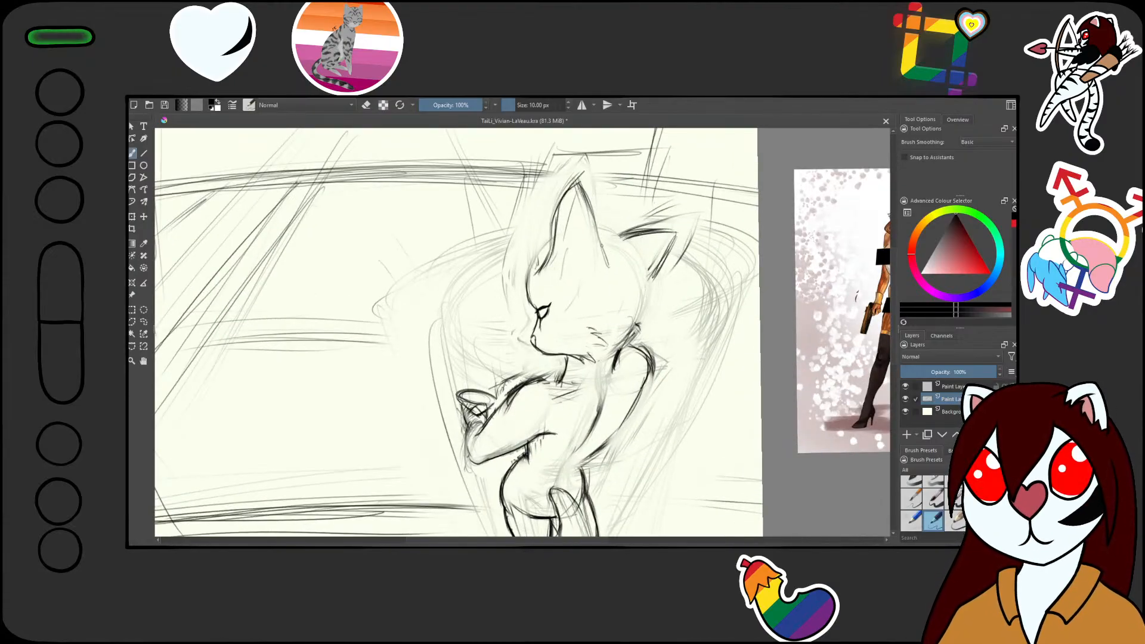
key("e")
left_click_drag(575, 192, 543, 271)
key("e")
left_click_drag(576, 197, 564, 229)
mouse_move(579, 202)
left_mouse_down()
mouse_move(599, 229)
mouse_move(606, 285)
mouse_move(608, 274)
left_mouse_up()
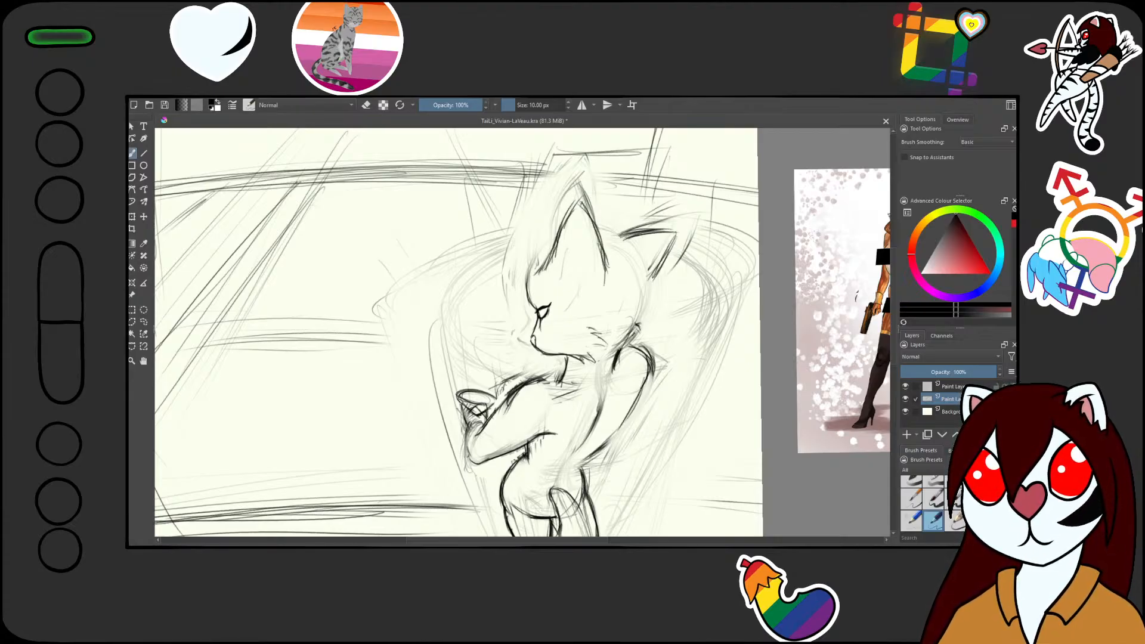
- Fade and rework the short lines above the forehead at the base of the front ear
mouse_move(543, 251)
left_mouse_down()
mouse_move(527, 285)
mouse_move(569, 406)
left_mouse_up()
left_click_drag(543, 308, 566, 228)
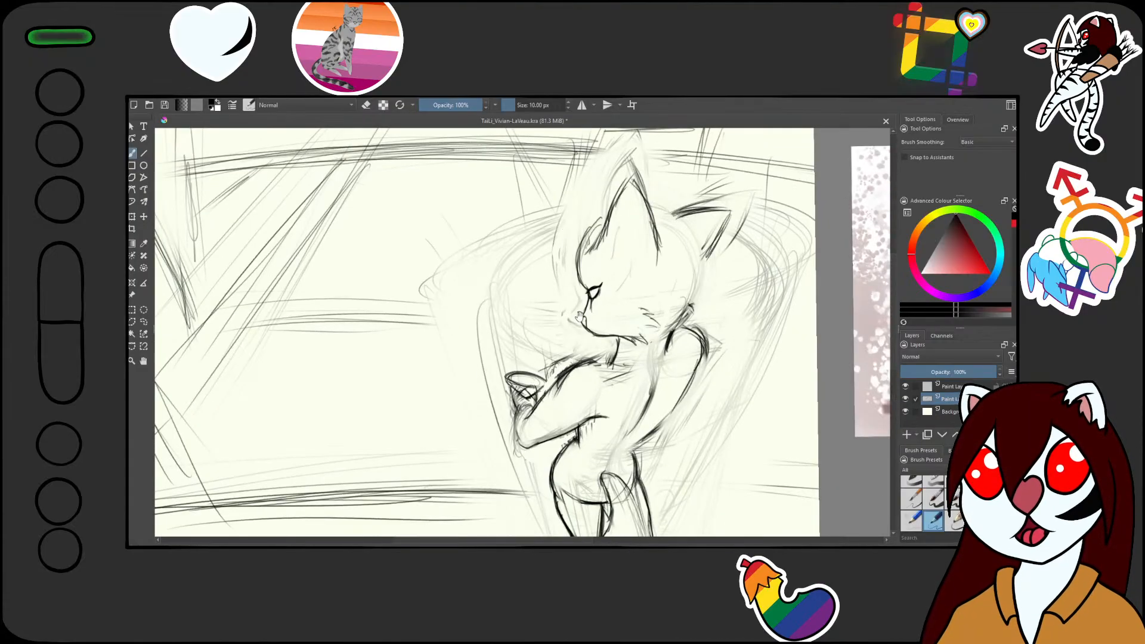
mouse_move(569, 316)
left_mouse_down()
mouse_move(402, 362)
mouse_move(414, 339)
left_mouse_up()
left_click(412, 317)
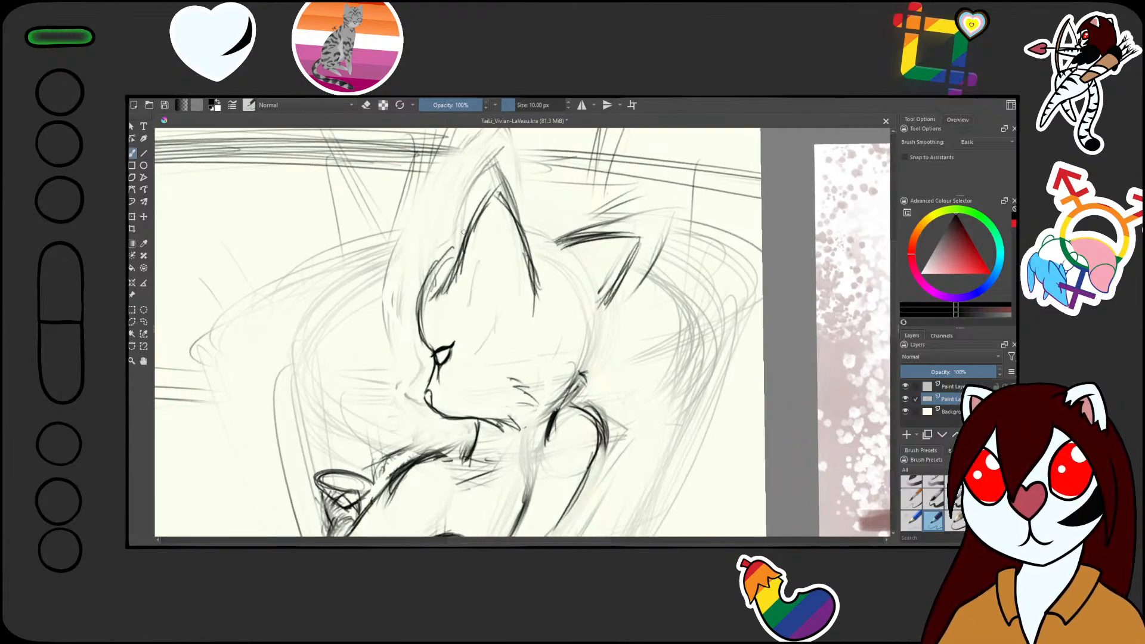
scroll(456, 266, "down", 2)
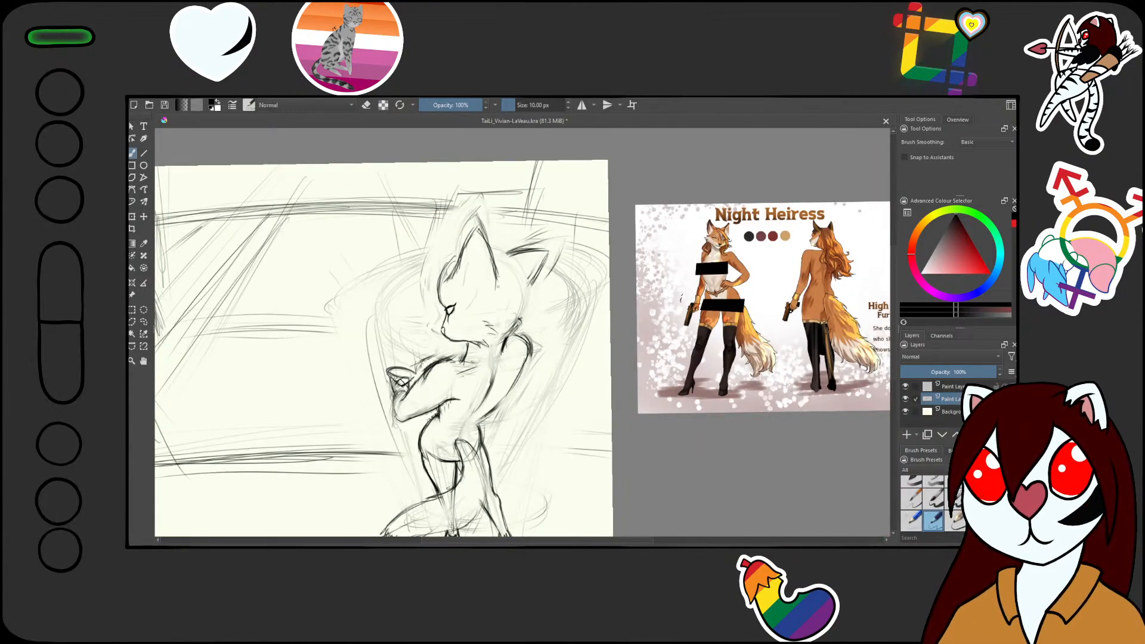
scroll(403, 313, "up", 4)
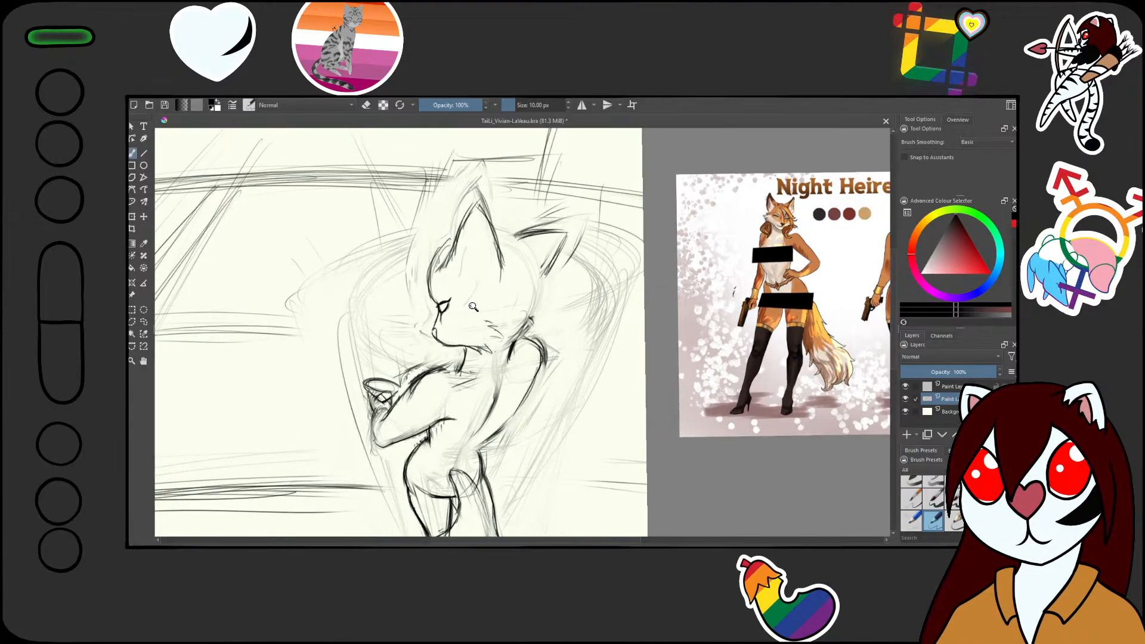
key("slash")
mouse_move(377, 247)
left_mouse_down()
mouse_move(390, 227)
mouse_move(338, 313)
left_mouse_up()
mouse_move(399, 282)
left_mouse_down()
mouse_move(407, 309)
mouse_move(400, 279)
mouse_move(383, 290)
mouse_move(367, 280)
left_mouse_up()
key("slash")
left_click_drag(378, 270, 353, 288)
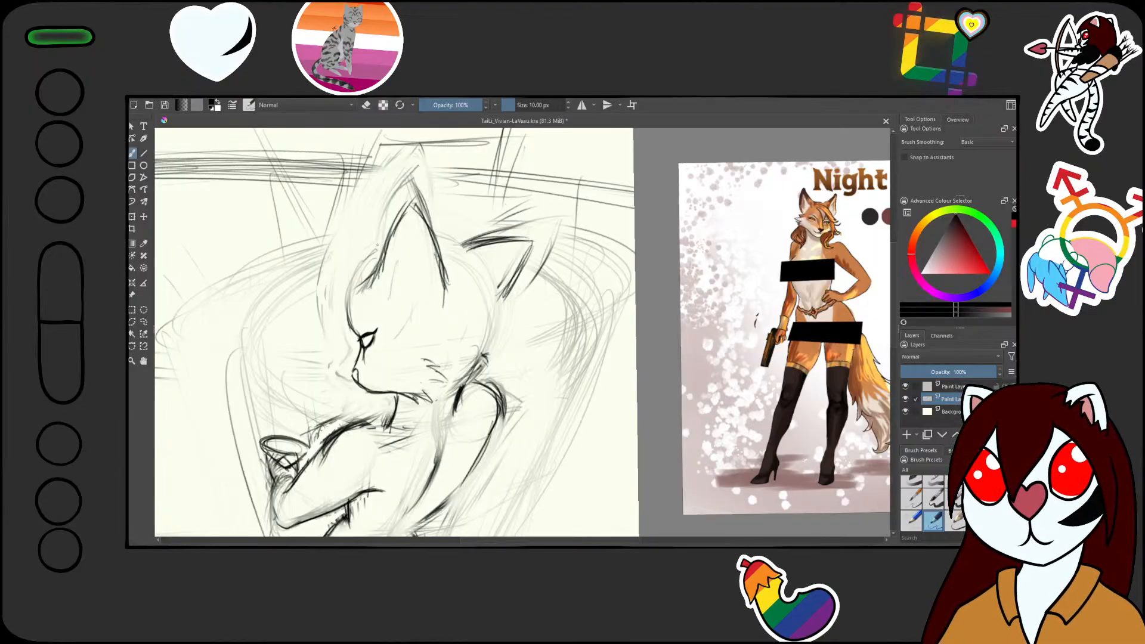
- Sketch a curved lock of hair sweeping from the front ear's base forward over the forehead, cleaning up its stray strokes
mouse_move(380, 245)
left_mouse_down()
mouse_move(323, 292)
mouse_move(314, 323)
left_mouse_up()
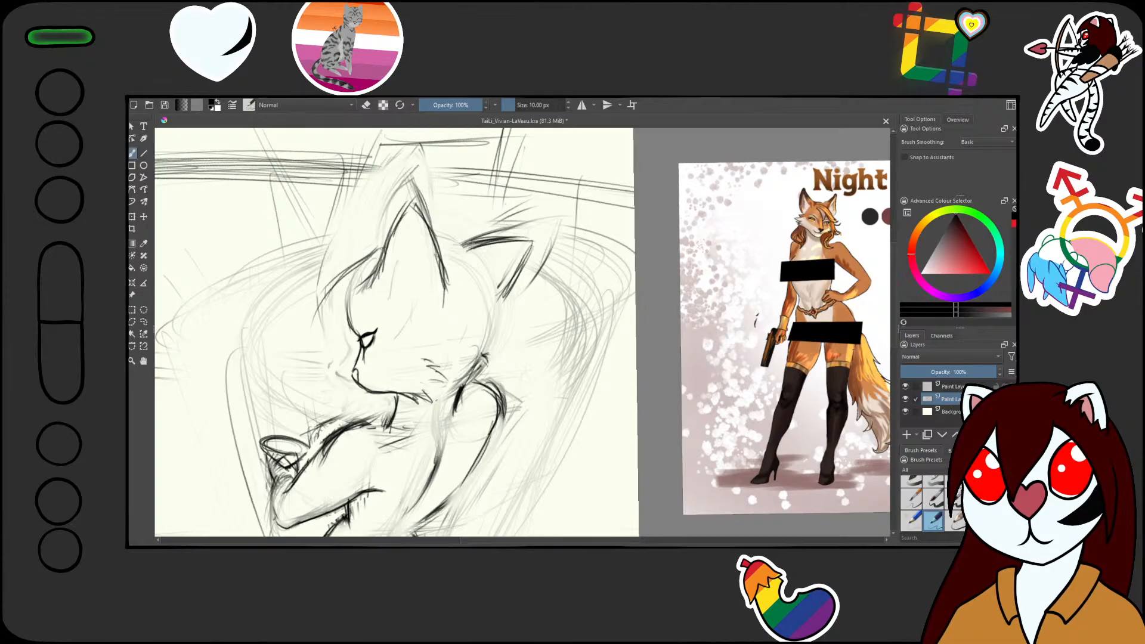
mouse_move(385, 246)
left_mouse_down()
mouse_move(337, 271)
mouse_move(311, 328)
left_mouse_up()
mouse_move(344, 264)
left_mouse_down()
mouse_move(308, 332)
mouse_move(336, 282)
mouse_move(321, 301)
left_mouse_up()
key("e")
mouse_move(362, 260)
left_mouse_down()
mouse_move(346, 275)
mouse_move(366, 260)
mouse_move(313, 329)
mouse_move(317, 307)
left_mouse_up()
key("slash")
left_click_drag(364, 255, 319, 307)
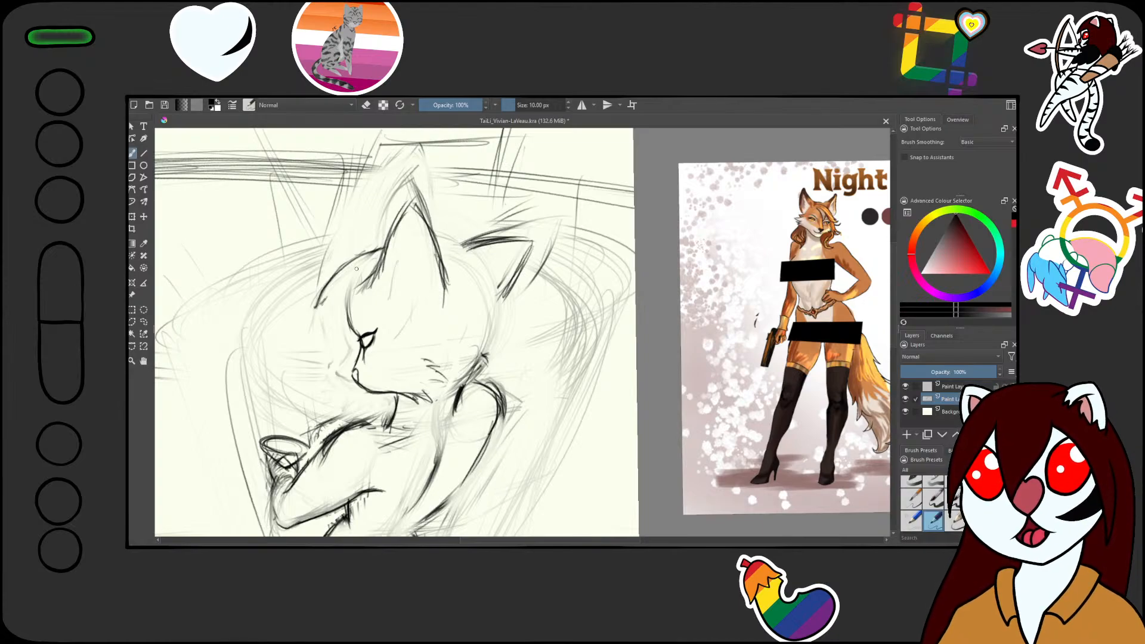
- Add the lower edge of the forehead hair lock, bringing it to a point in front of the brow
mouse_move(326, 296)
left_mouse_down()
mouse_move(318, 306)
mouse_move(342, 293)
left_mouse_up()
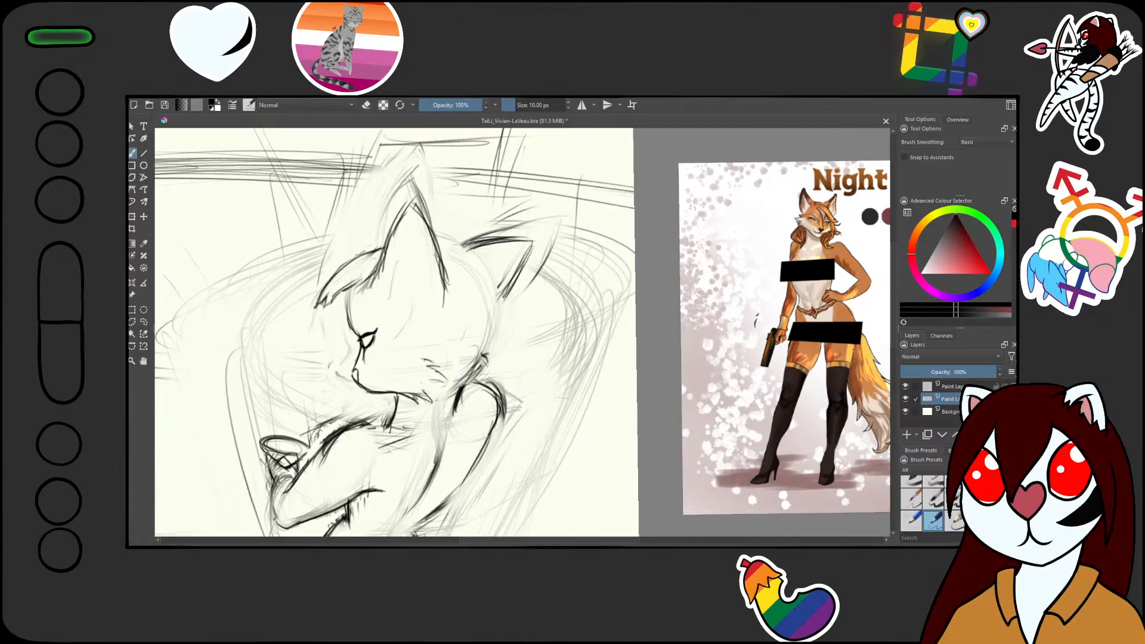
left_click_drag(361, 281, 349, 288)
left_click_drag(476, 353, 483, 365)
left_click_drag(618, 312, 602, 274)
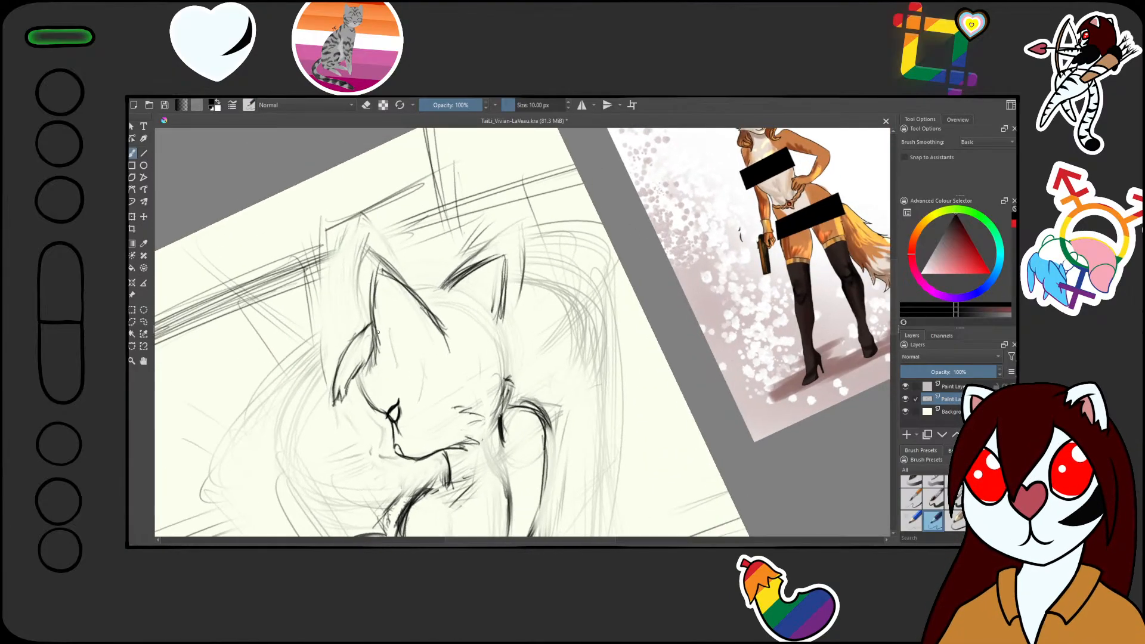
left_click_drag(368, 319, 349, 339)
left_click_drag(576, 255, 596, 309)
left_click_drag(575, 310, 554, 416)
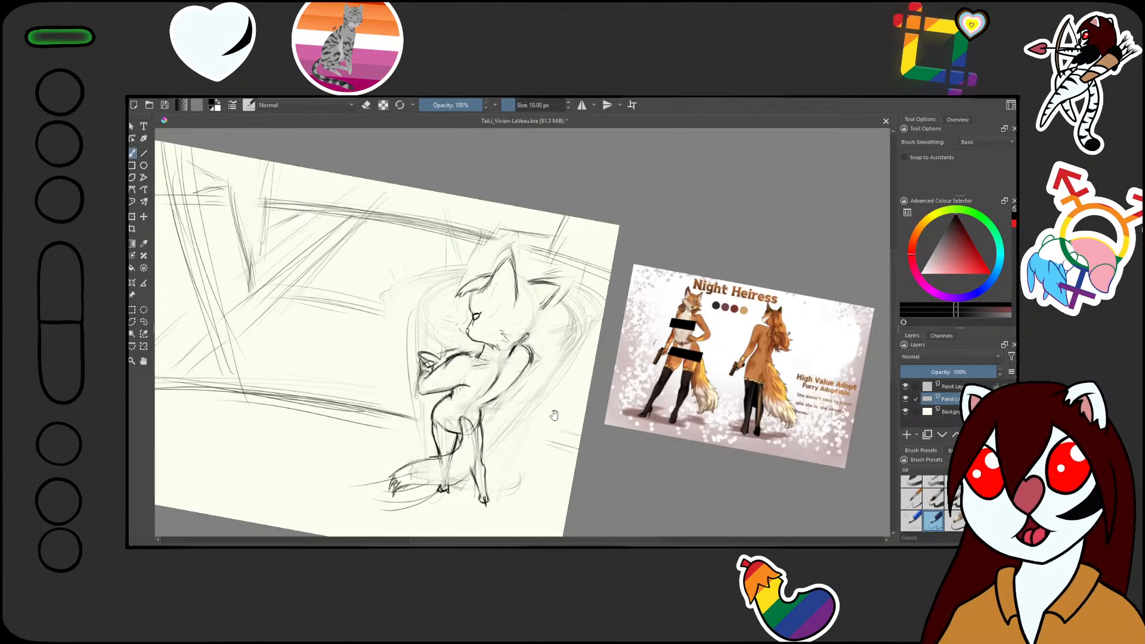
- Erase the outer edge of the forehead hair lock and redraw it as a longer curve from the front ear
mouse_move(475, 311)
left_mouse_down()
mouse_move(495, 215)
mouse_move(460, 279)
left_mouse_up()
left_click_drag(498, 233, 415, 305)
left_click_drag(483, 254, 387, 330)
key("e")
mouse_move(476, 216)
left_mouse_down()
mouse_move(493, 187)
mouse_move(429, 268)
left_mouse_up()
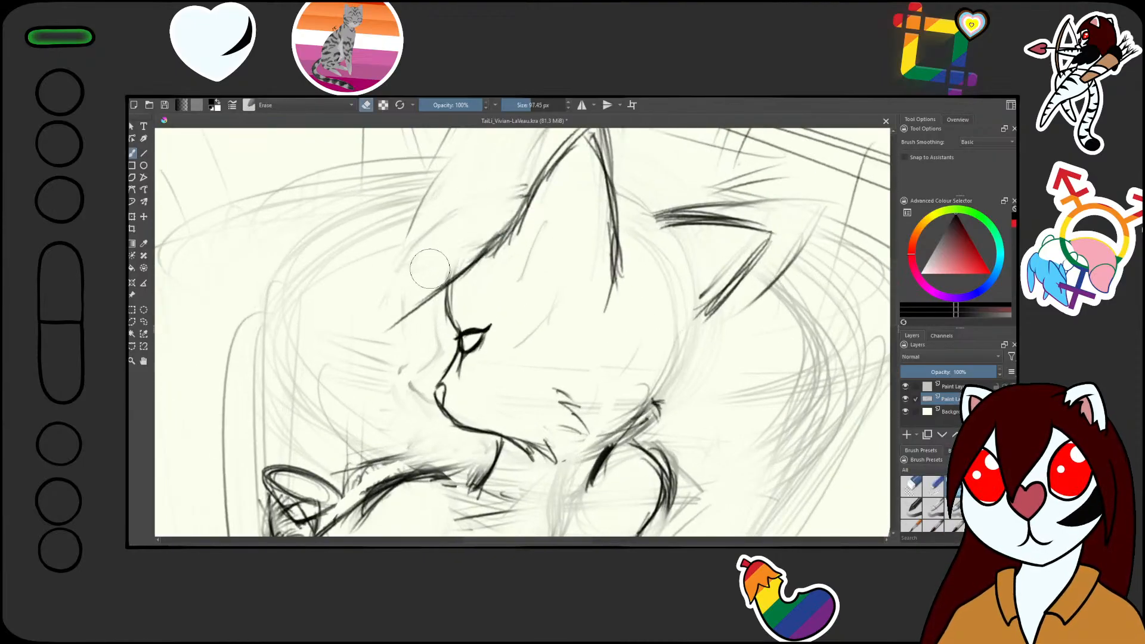
key("slash")
left_click_drag(513, 204, 433, 247)
mouse_move(493, 208)
left_mouse_down()
mouse_move(435, 246)
mouse_move(399, 301)
left_mouse_up()
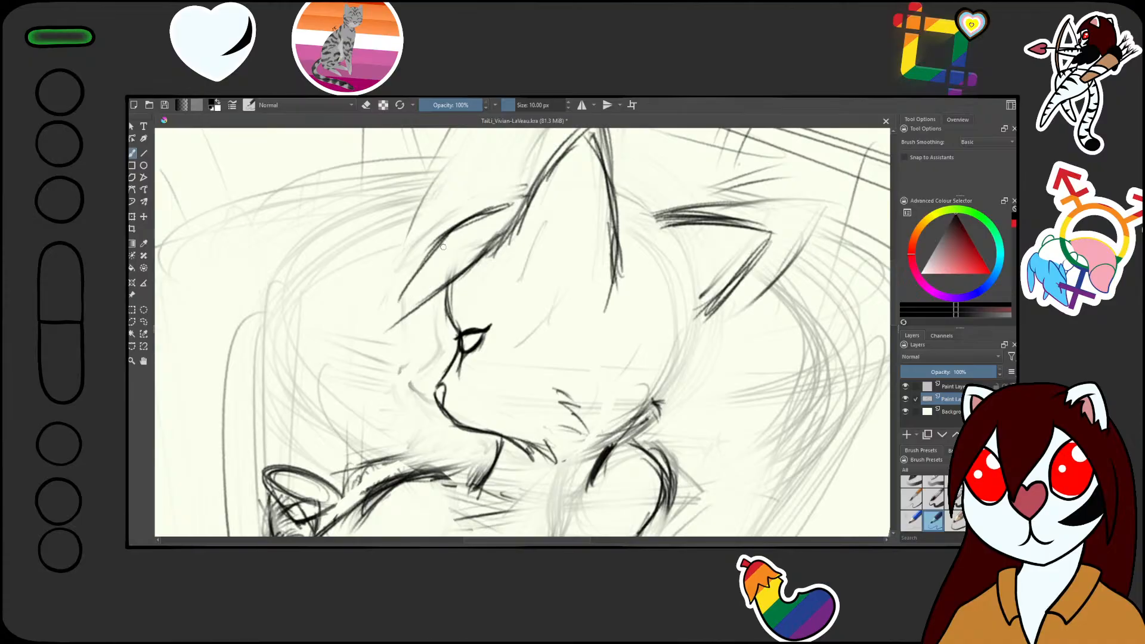
left_click_drag(446, 239, 399, 318)
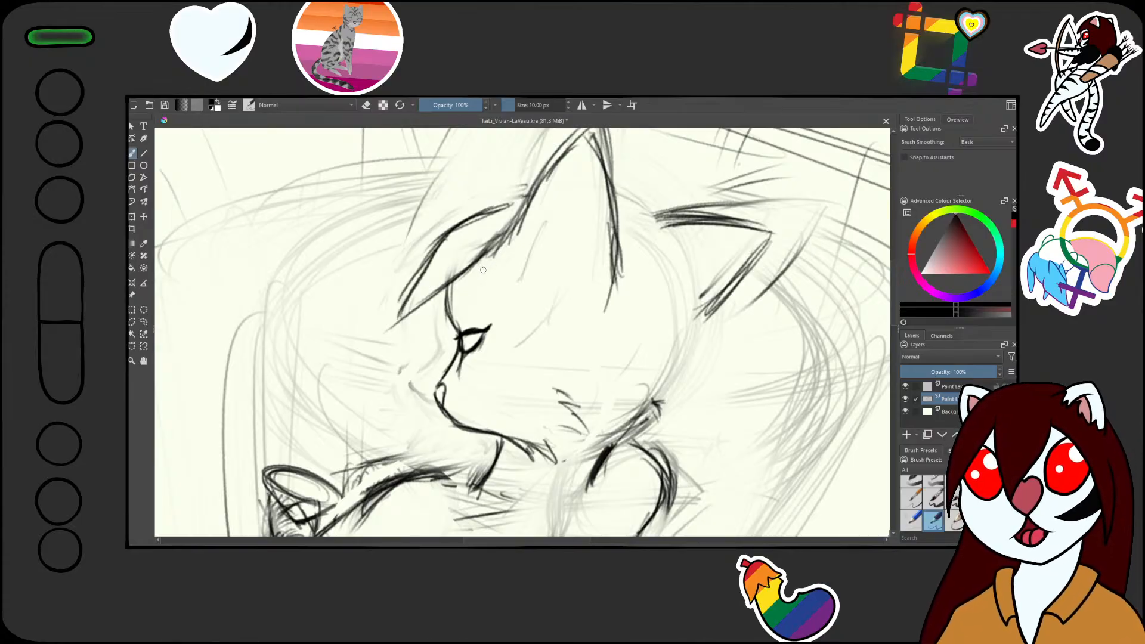
- Erase the lock's long lower end and redraw the fringe darker and shorter, with split pointed tips above the eye
key("e")
mouse_move(484, 258)
left_mouse_down()
mouse_move(411, 303)
mouse_move(427, 263)
left_mouse_up()
key("slash")
left_click_drag(457, 226, 415, 278)
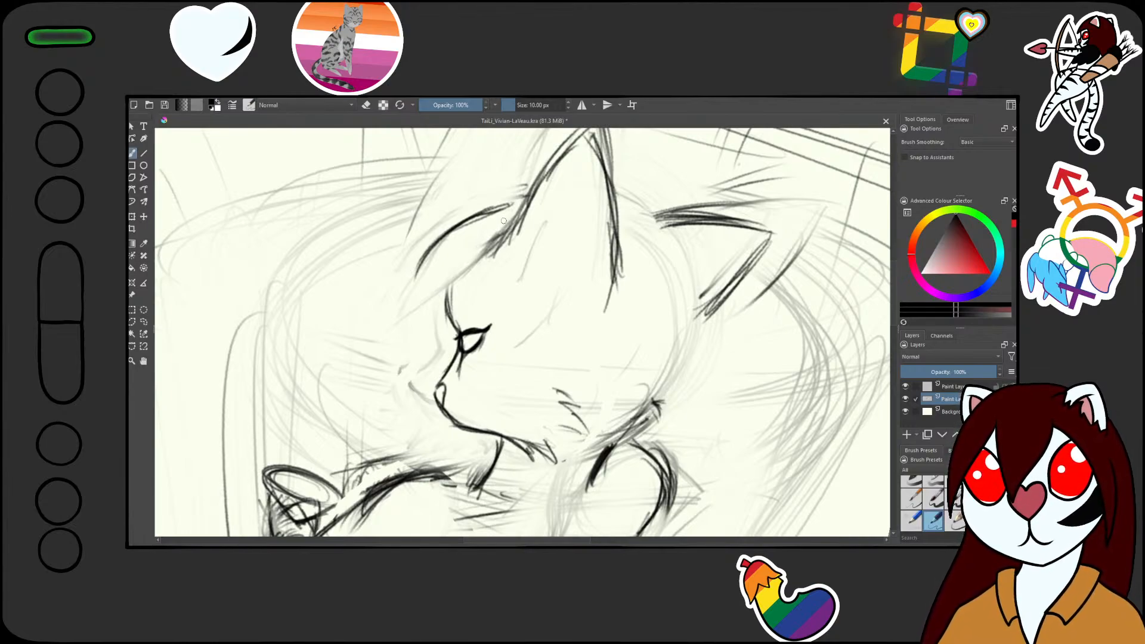
key("4")
scroll(480, 221, "up", 1)
left_click_drag(499, 193, 399, 271)
mouse_move(453, 214)
left_mouse_down()
mouse_move(382, 343)
mouse_move(387, 352)
mouse_move(408, 299)
mouse_move(412, 381)
mouse_move(438, 298)
mouse_move(478, 254)
left_mouse_up()
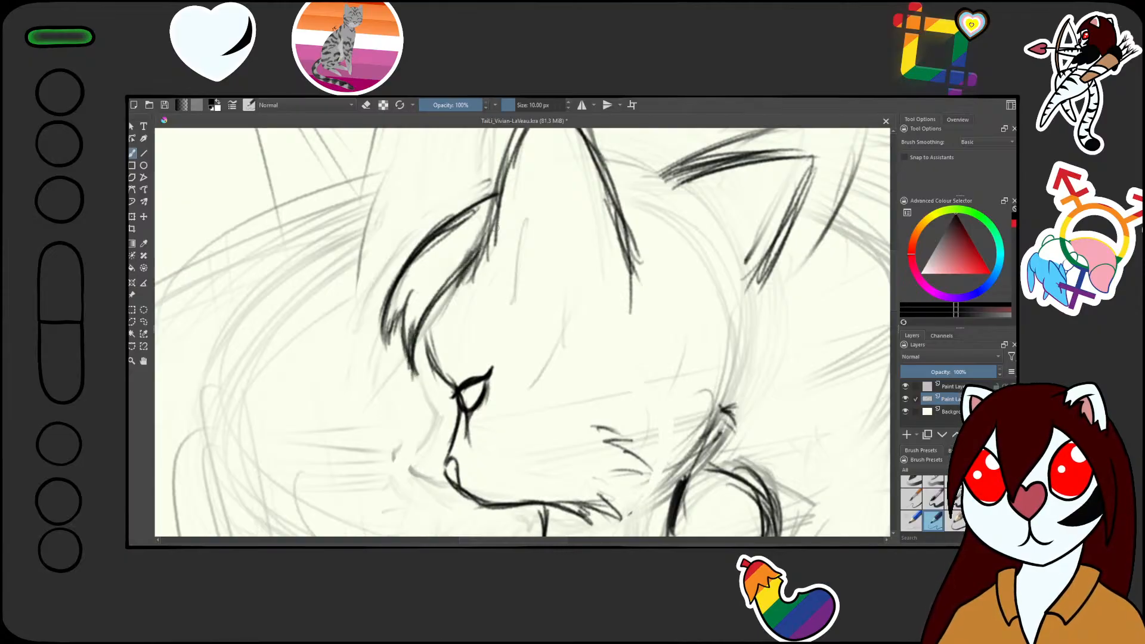
left_click_drag(438, 301, 492, 229)
left_click_drag(475, 269, 502, 194)
- Draw the top of the head as a short curve between the two ears
scroll(525, 204, "down", 5)
left_click_drag(566, 287, 483, 369)
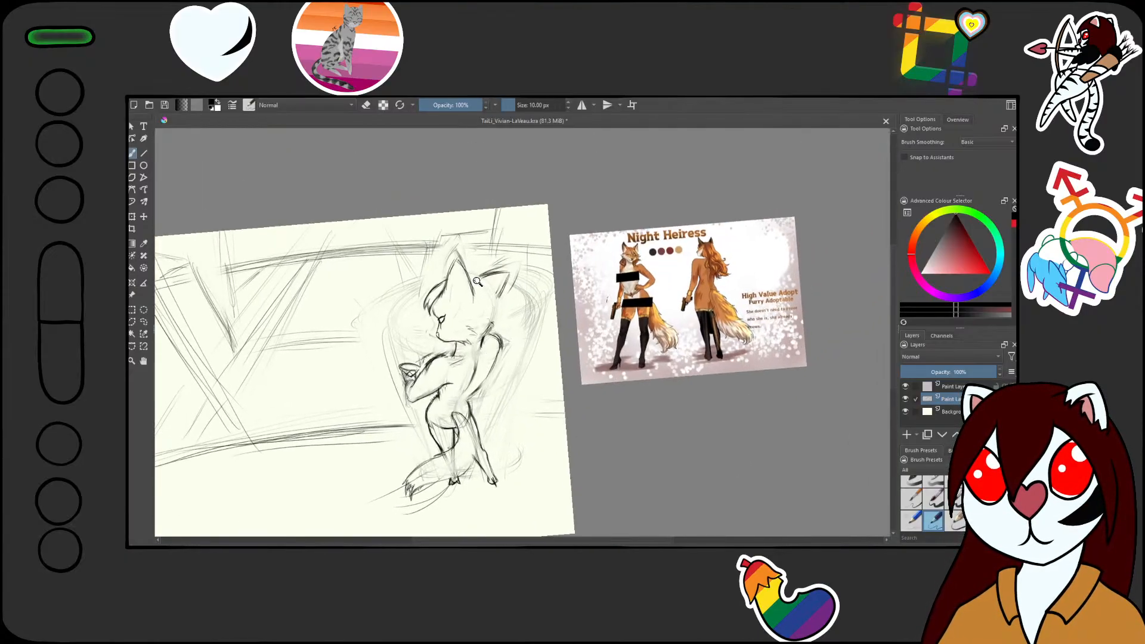
scroll(480, 292, "up", 4)
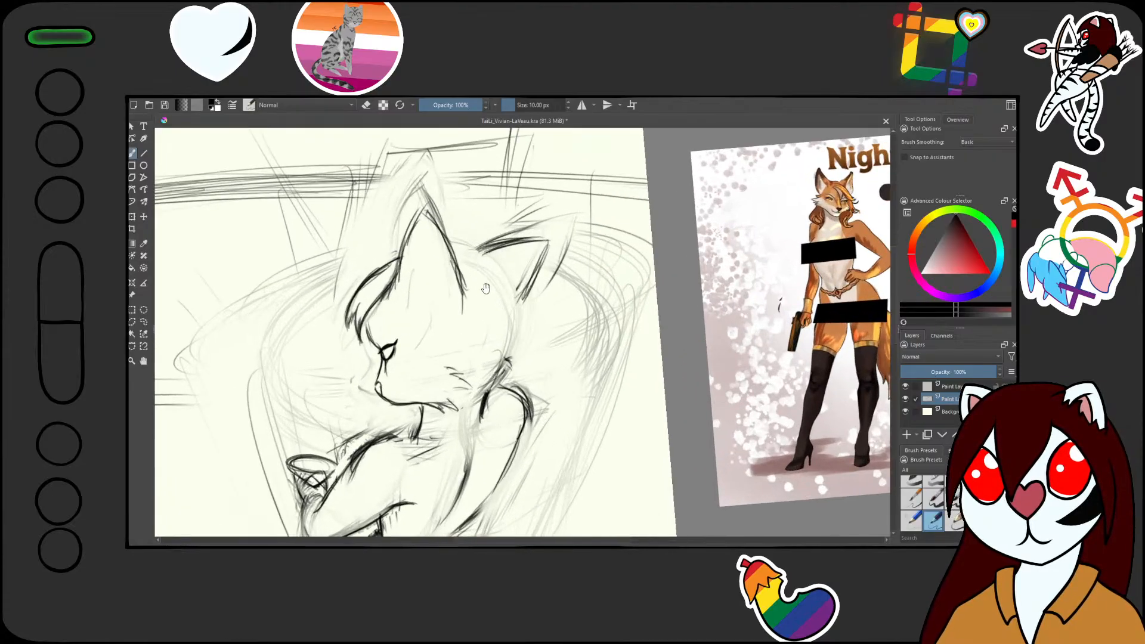
left_click_drag(455, 250, 488, 248)
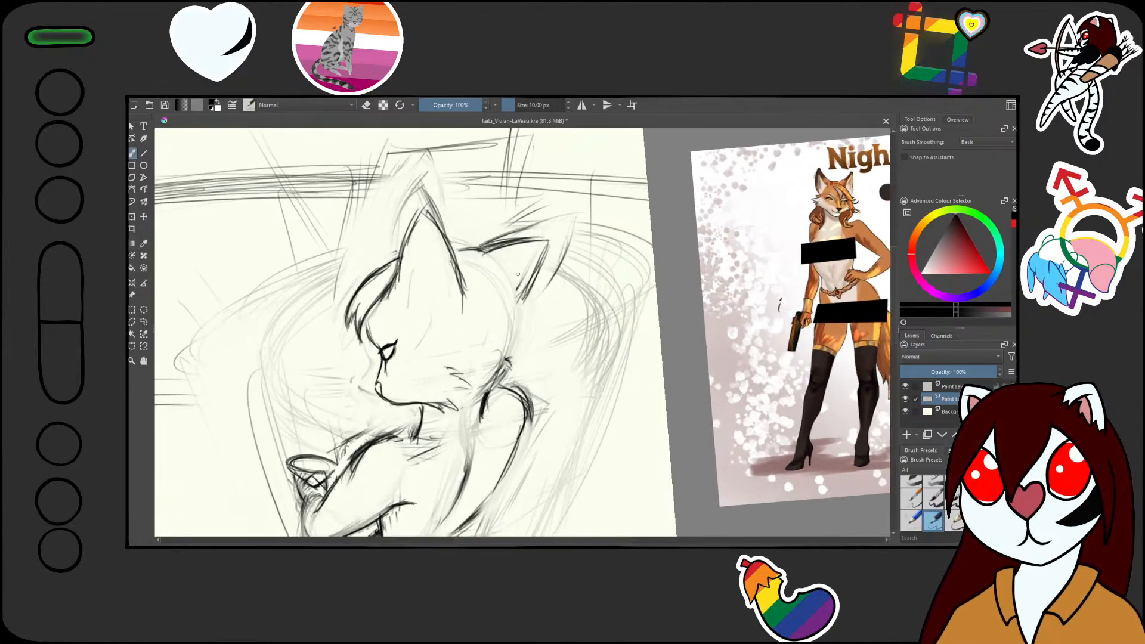
- Sketch the outline of long hair falling from behind the ears down the back to a pointed end near the waist
left_click_drag(558, 362, 500, 299)
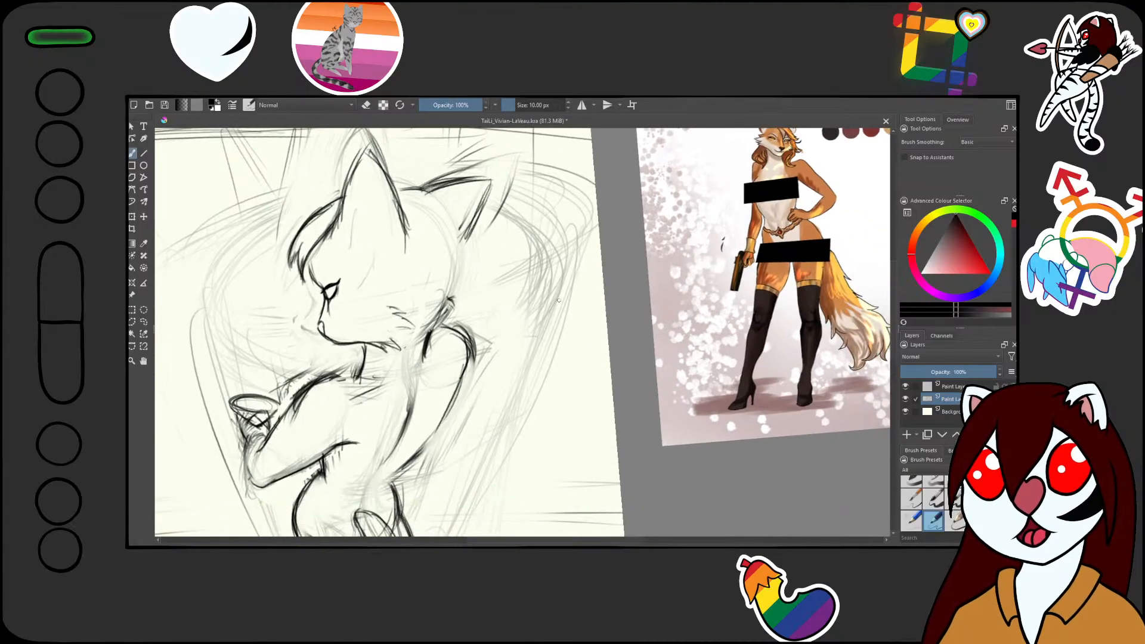
mouse_move(411, 198)
left_mouse_down()
mouse_move(477, 365)
mouse_move(478, 310)
mouse_move(446, 297)
left_mouse_up()
scroll(484, 285, "down", 3)
scroll(480, 362, "up", 2)
mouse_move(401, 217)
left_mouse_down()
mouse_move(394, 306)
mouse_move(457, 404)
left_mouse_up()
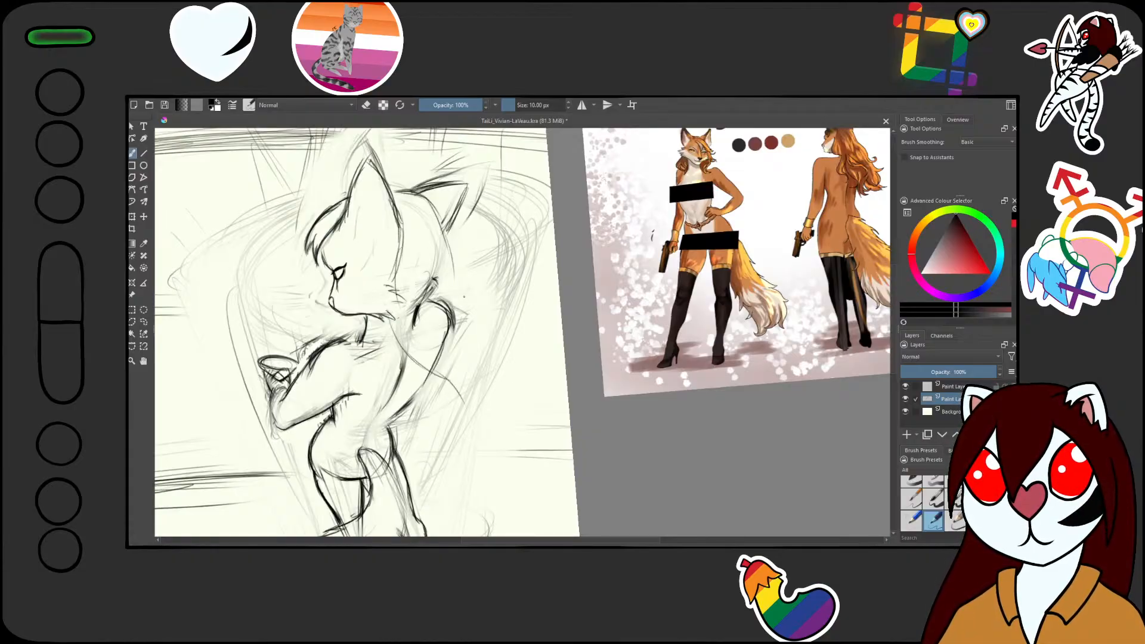
mouse_move(451, 249)
left_mouse_down()
mouse_move(473, 285)
mouse_move(478, 358)
mouse_move(464, 410)
mouse_move(427, 372)
mouse_move(434, 416)
mouse_move(468, 396)
left_mouse_up()
left_click_drag(525, 297, 533, 392)
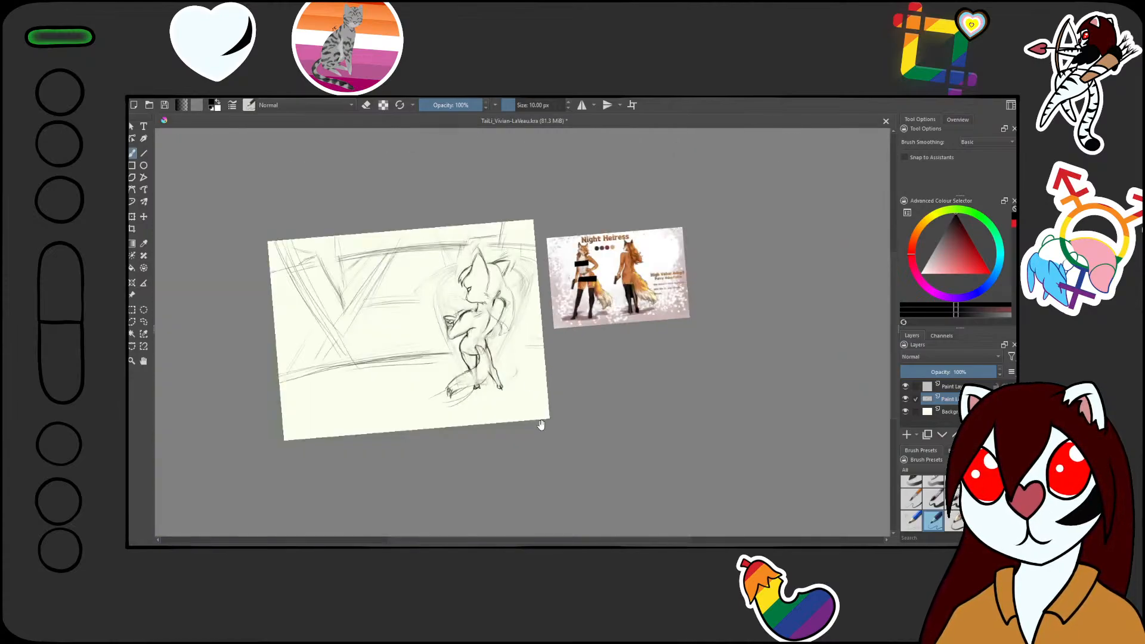
- Fade the back shoulder and arm lines covered by the long hair with the eraser, and return to the sketching brush
key("1")
key("e")
mouse_move(471, 209)
left_mouse_down()
mouse_move(477, 280)
mouse_move(490, 246)
mouse_move(451, 277)
mouse_move(442, 203)
mouse_move(495, 262)
mouse_move(472, 335)
left_mouse_up()
left_click_drag(505, 248, 528, 361)
left_click_drag(495, 278, 525, 170)
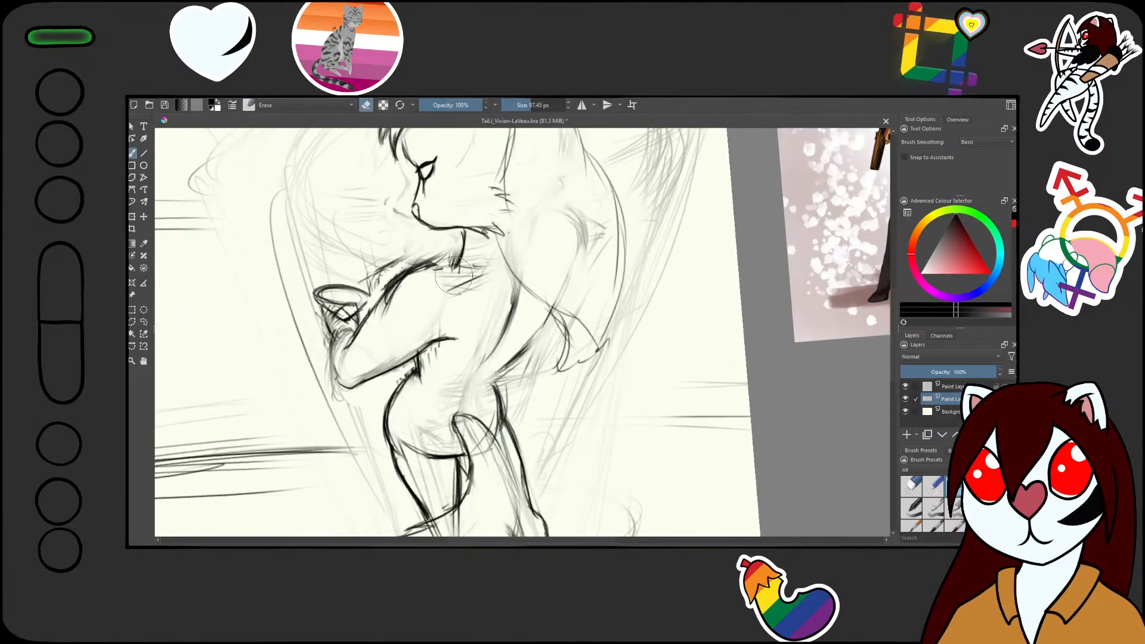
key("slash")
key("minus")
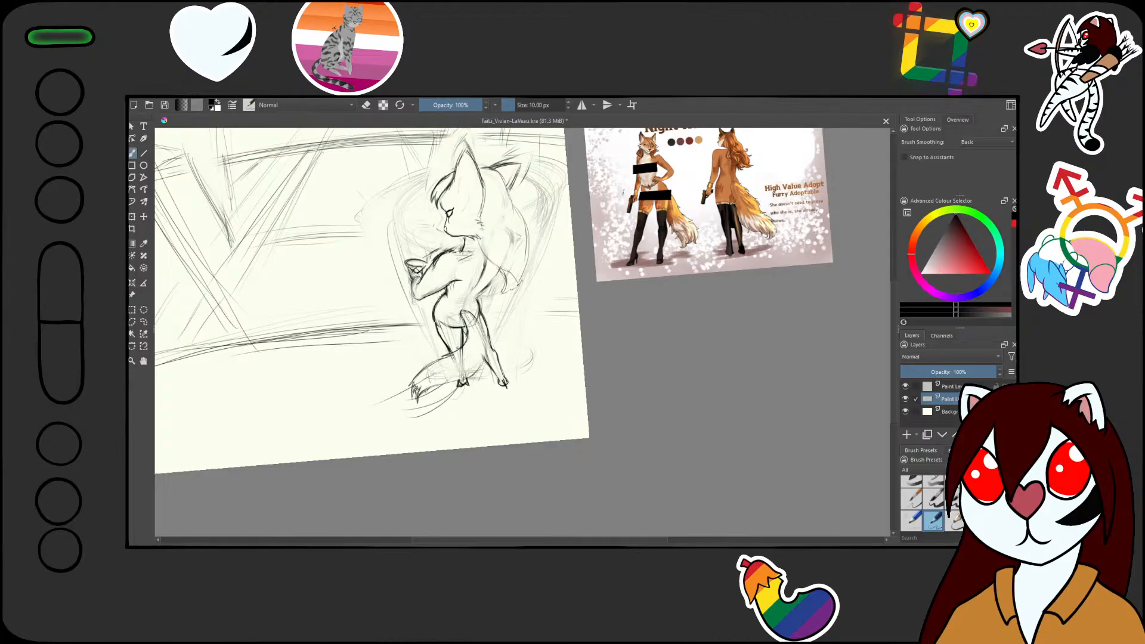
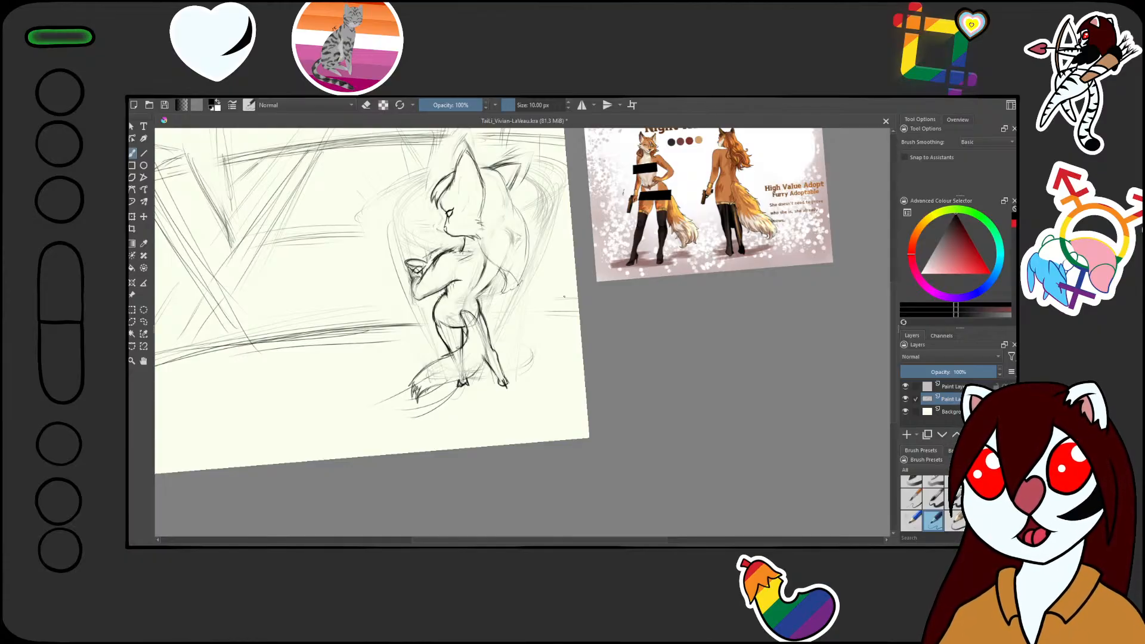
- Sketch small red marks at the front of the fox's neck on the upper paint layer
scroll(514, 318, "down", 4)
scroll(507, 310, "up", 4)
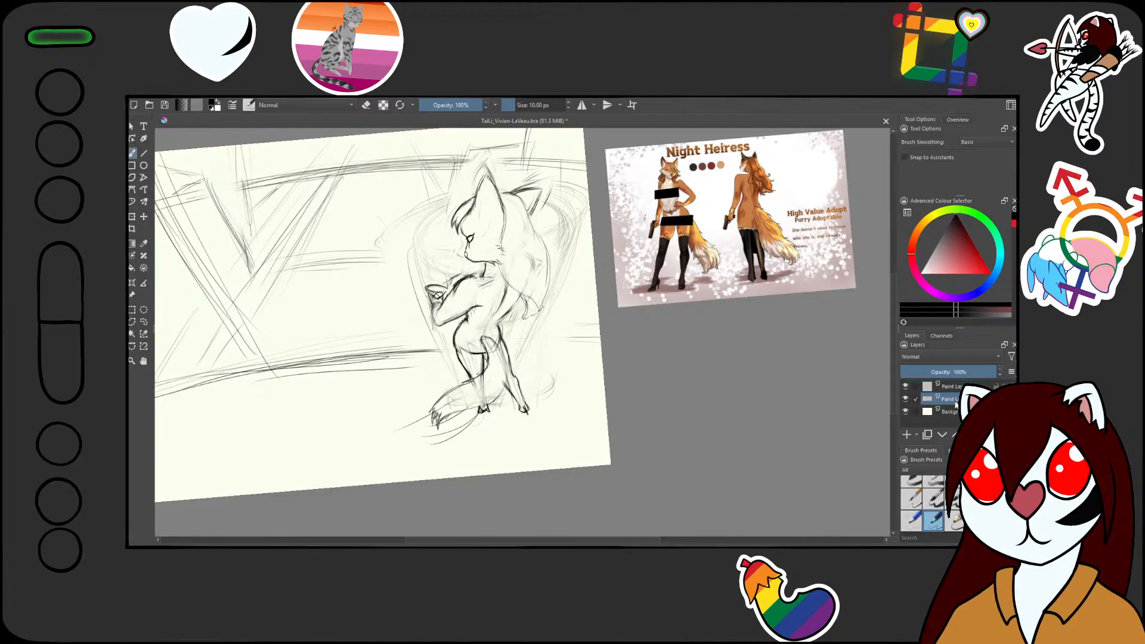
left_click(1015, 226)
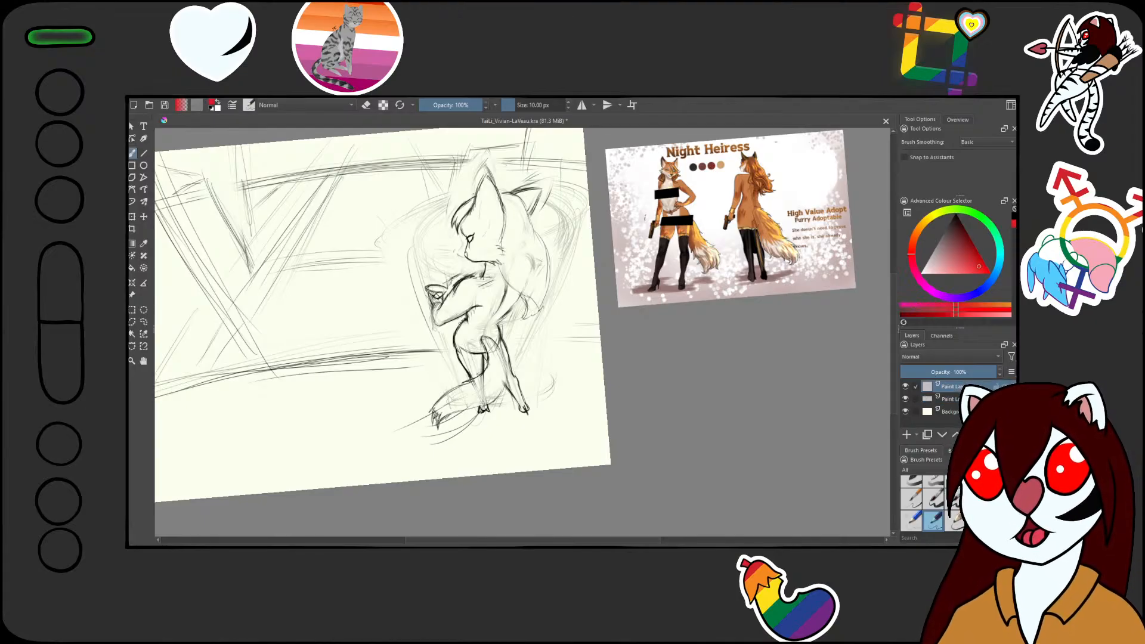
scroll(470, 289, "up", 2)
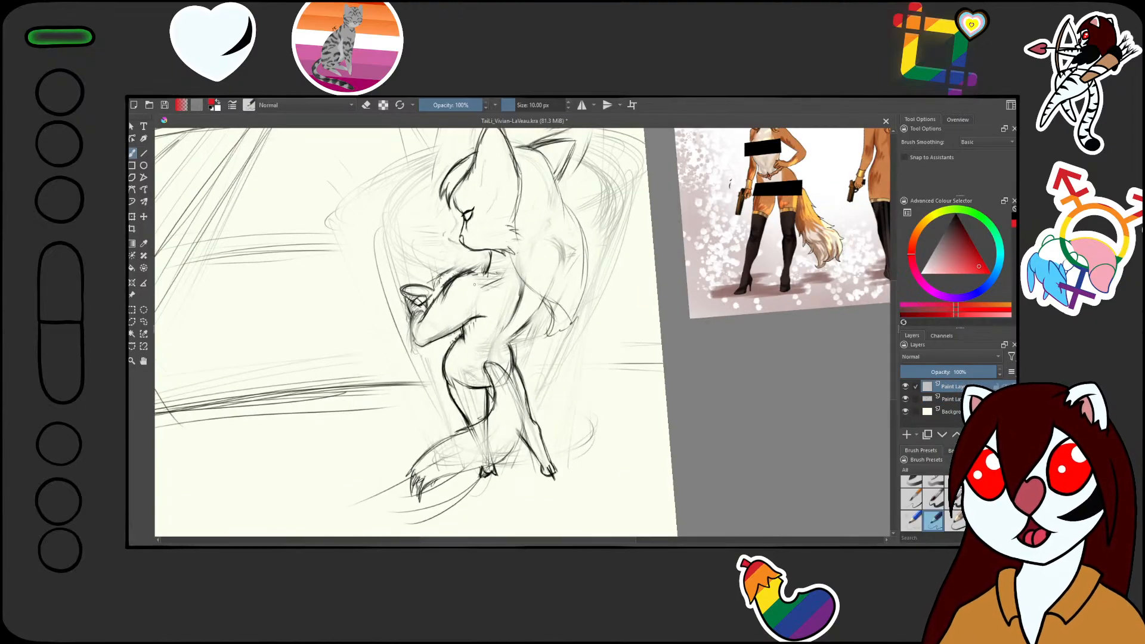
left_click_drag(474, 284, 490, 302)
scroll(484, 302, "up", 2)
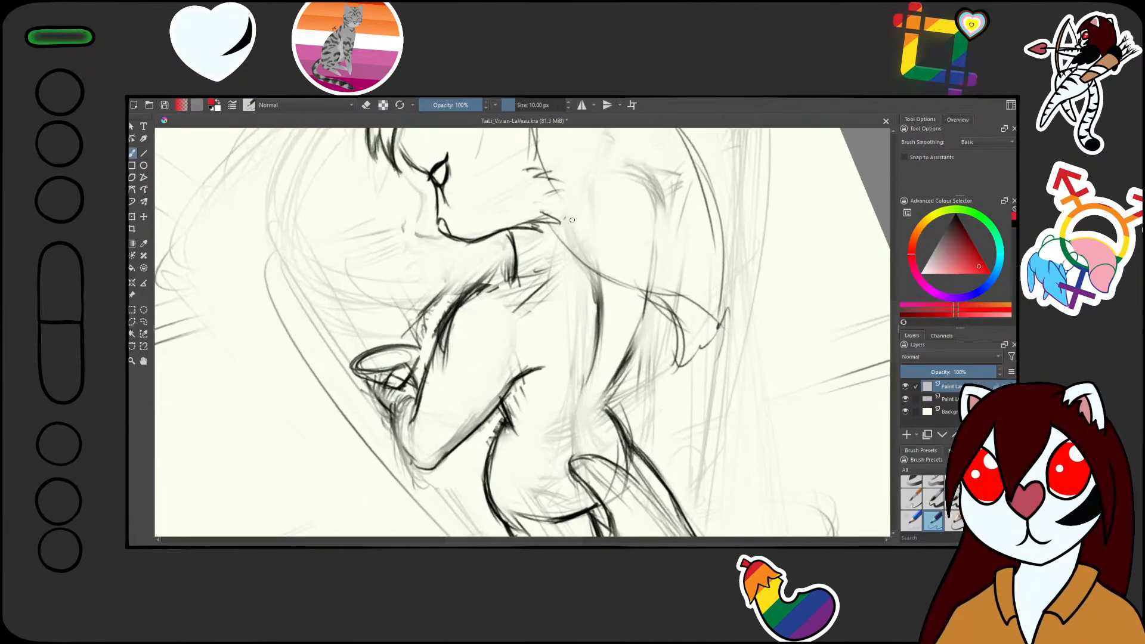
key("5")
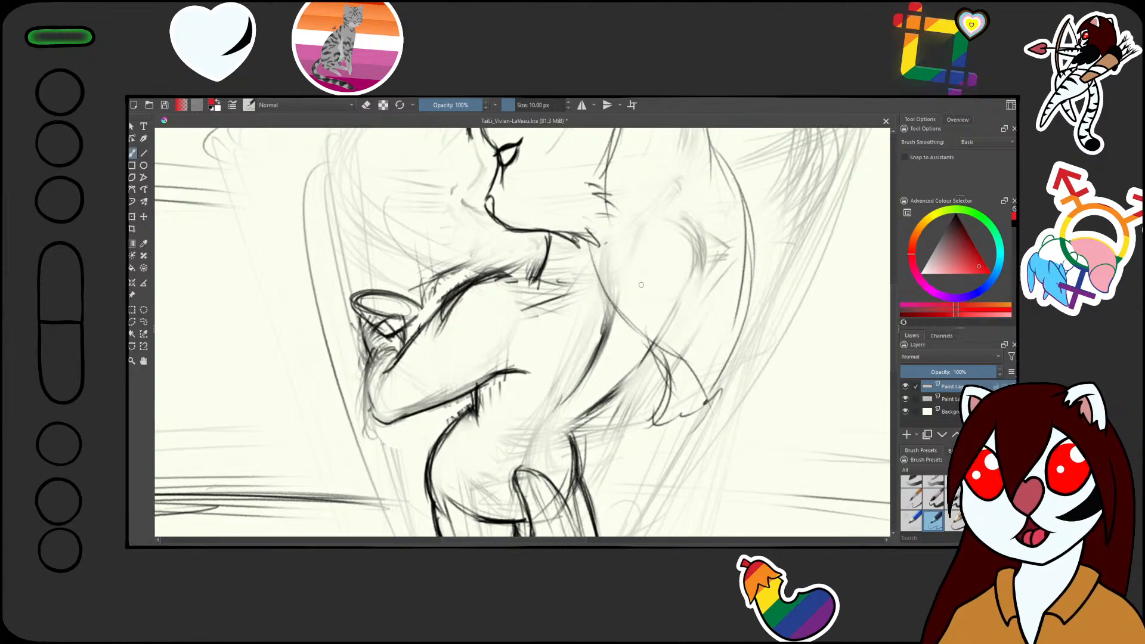
mouse_move(530, 273)
left_mouse_down()
mouse_move(539, 250)
mouse_move(543, 263)
mouse_move(571, 265)
left_mouse_up()
key("minus")
key("minus")
key("minus")
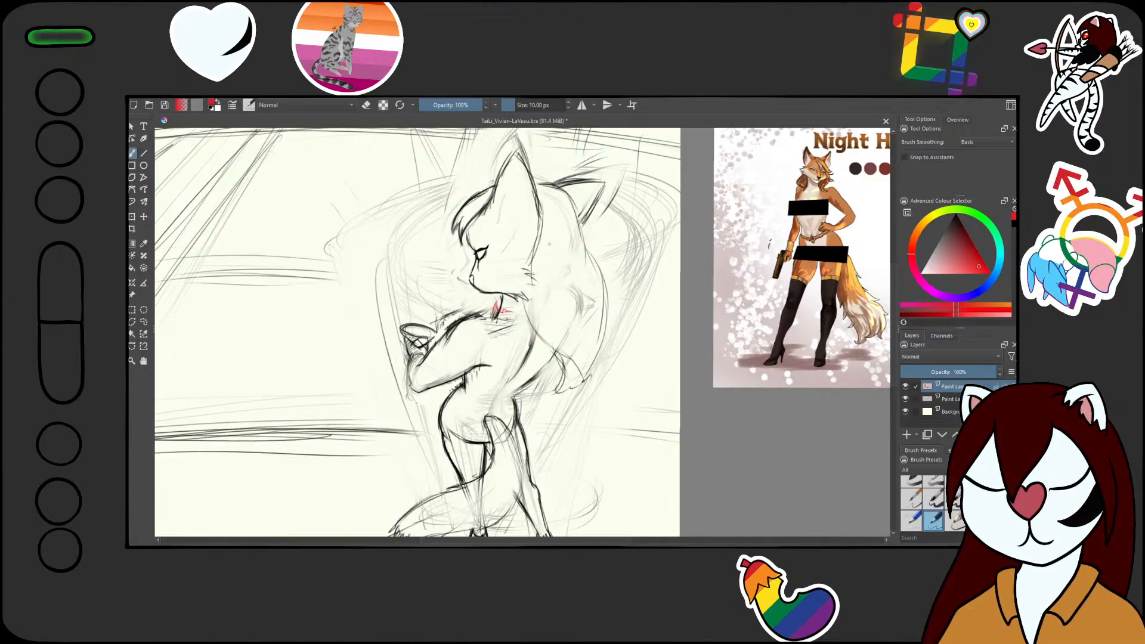
scroll(512, 310, "up", 2)
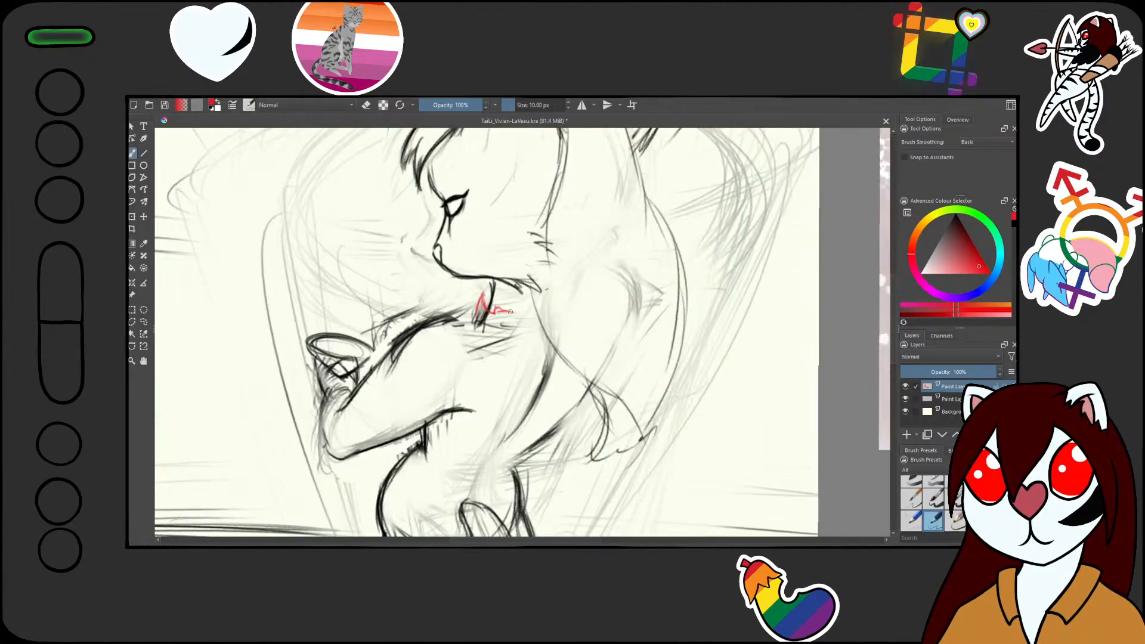
left_click_drag(489, 377, 494, 361)
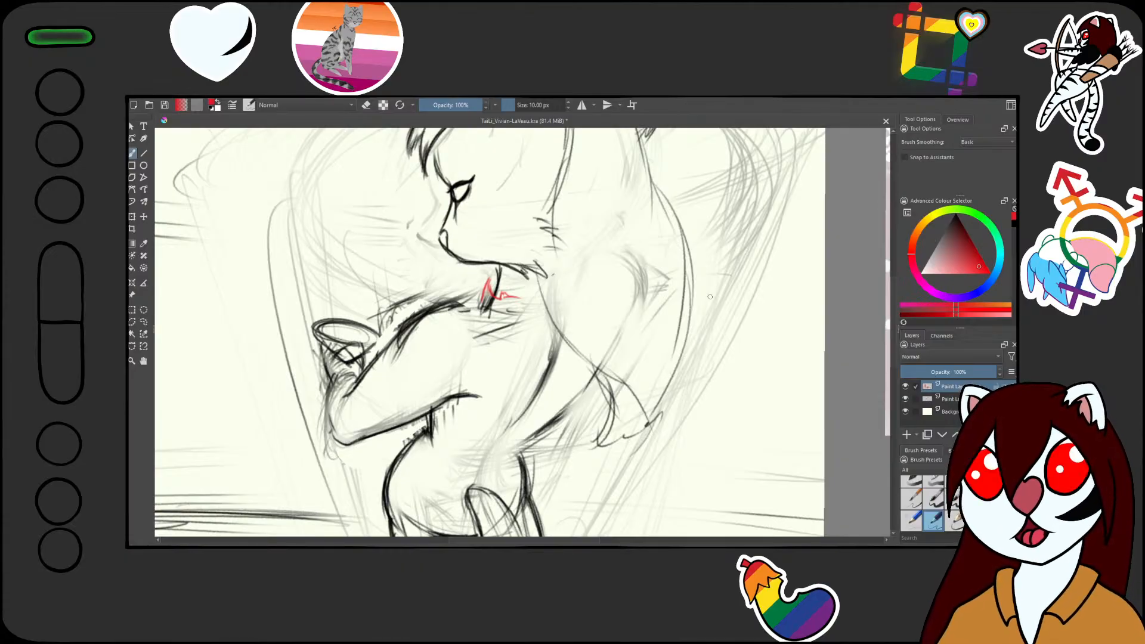
- Sketch a red garment outline over the fox's shoulder and around the arm, with a jagged fringed hem across the waist
key("2")
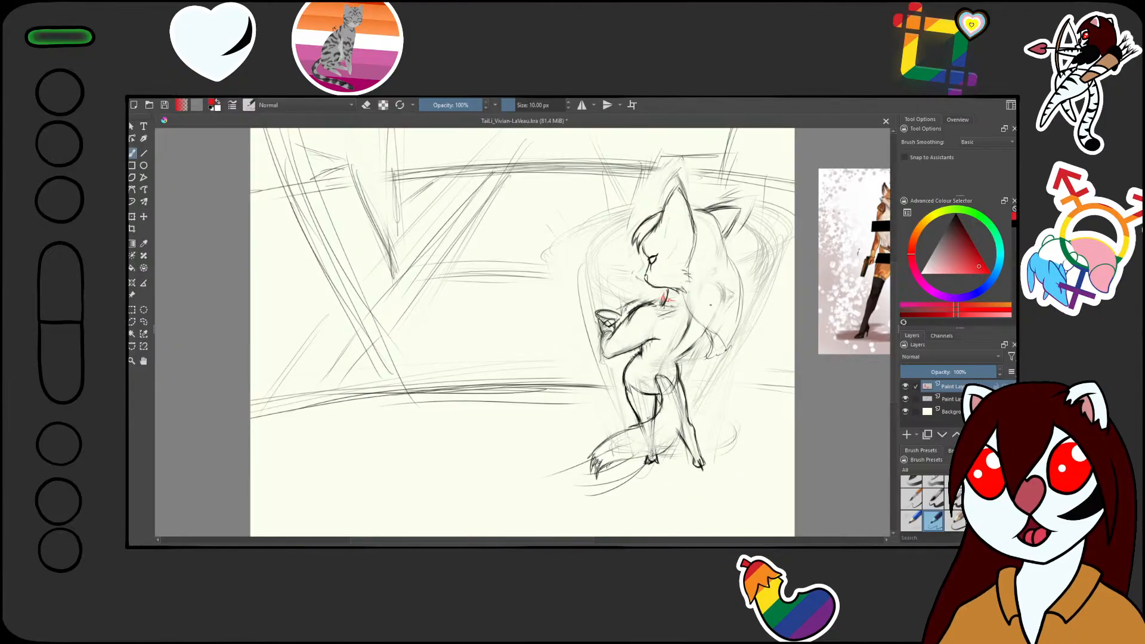
left_click_drag(660, 378, 621, 321)
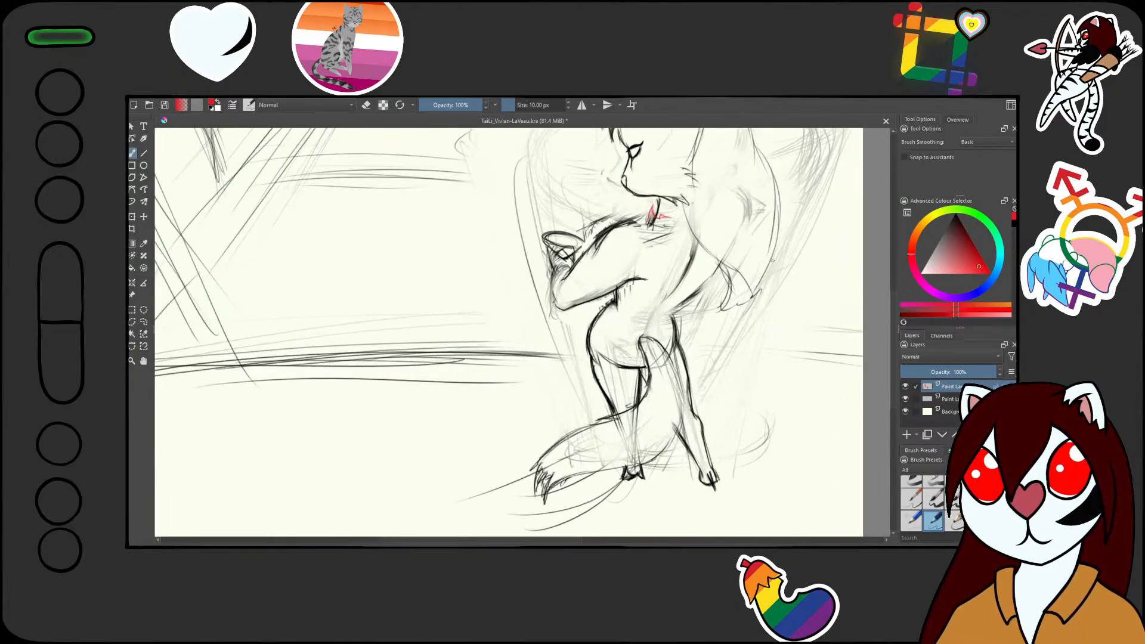
left_click_drag(643, 214, 607, 226)
left_click_drag(635, 244, 644, 307)
left_click_drag(743, 205, 723, 235)
left_click_drag(624, 318, 630, 306)
left_click_drag(644, 279, 597, 327)
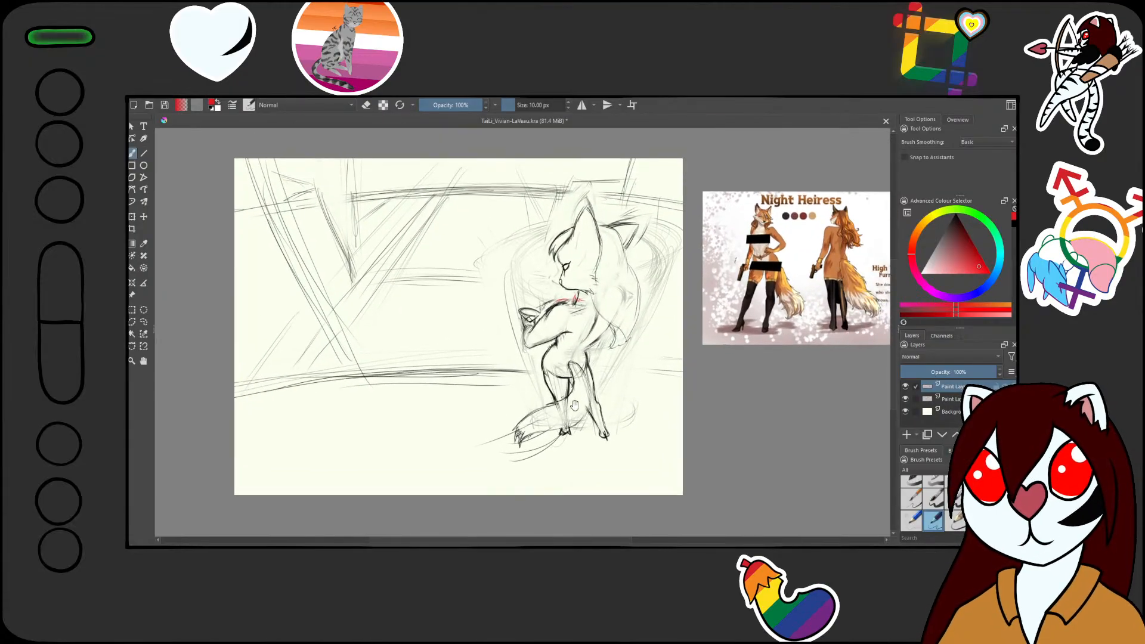
left_click_drag(573, 413, 551, 390)
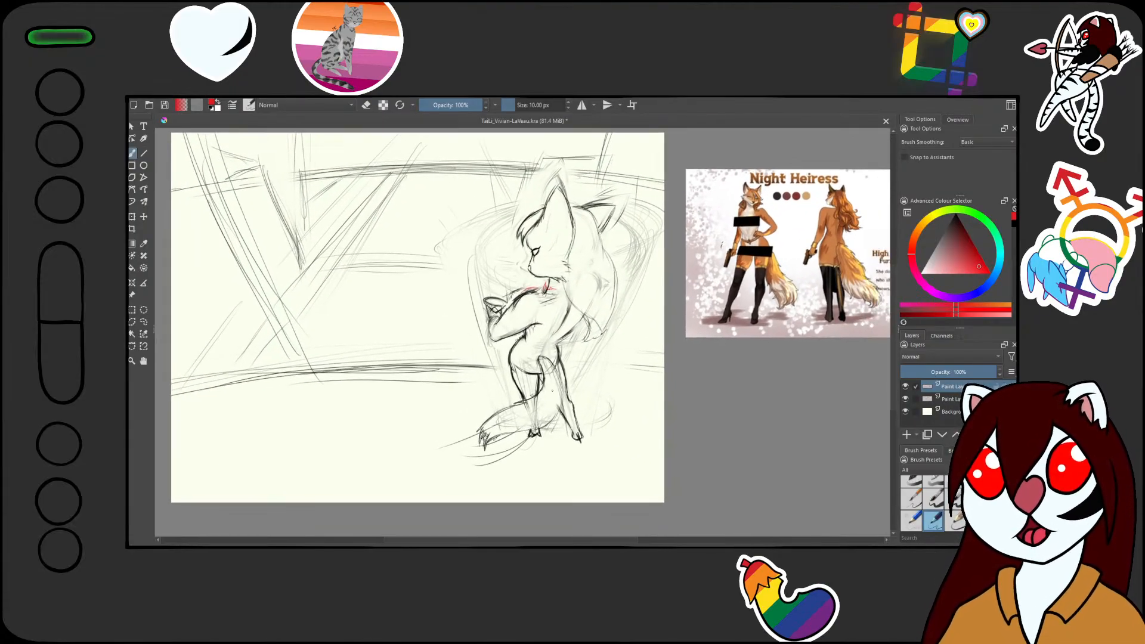
left_click_drag(553, 440, 545, 435)
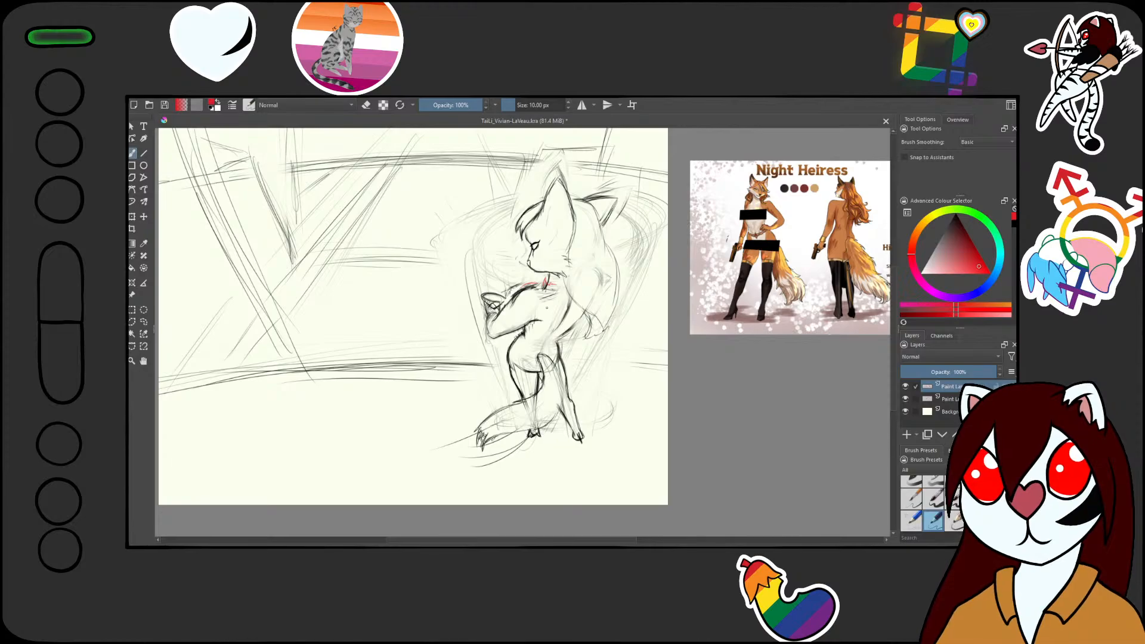
mouse_move(530, 282)
left_mouse_down()
mouse_move(510, 285)
mouse_move(501, 311)
mouse_move(506, 342)
mouse_move(579, 331)
mouse_move(536, 345)
left_mouse_up()
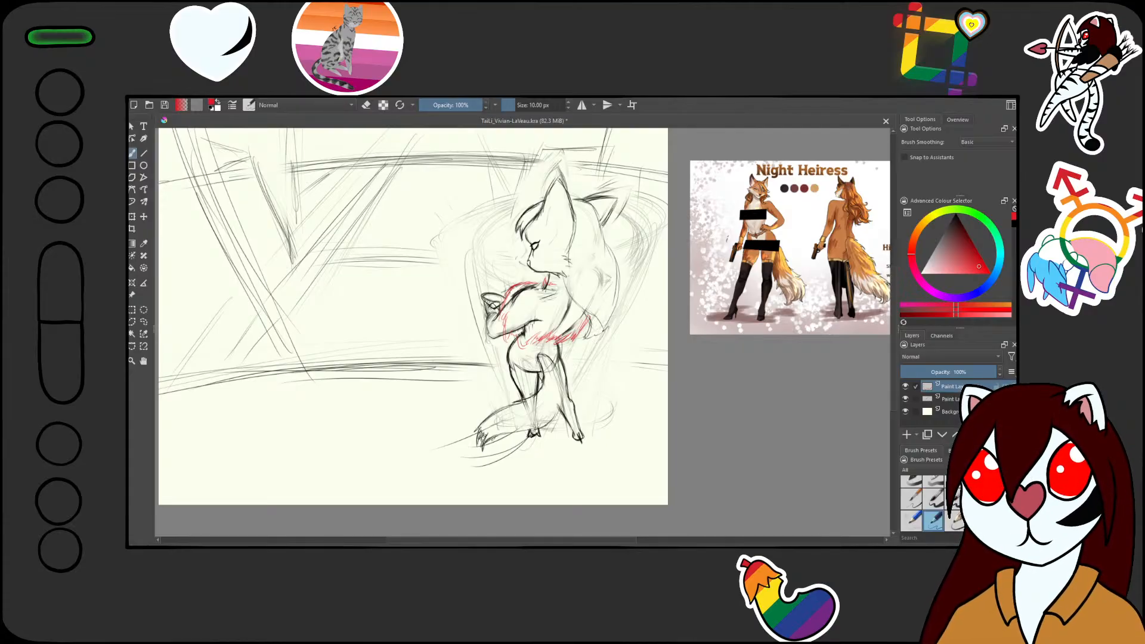
left_click_drag(537, 334, 520, 348)
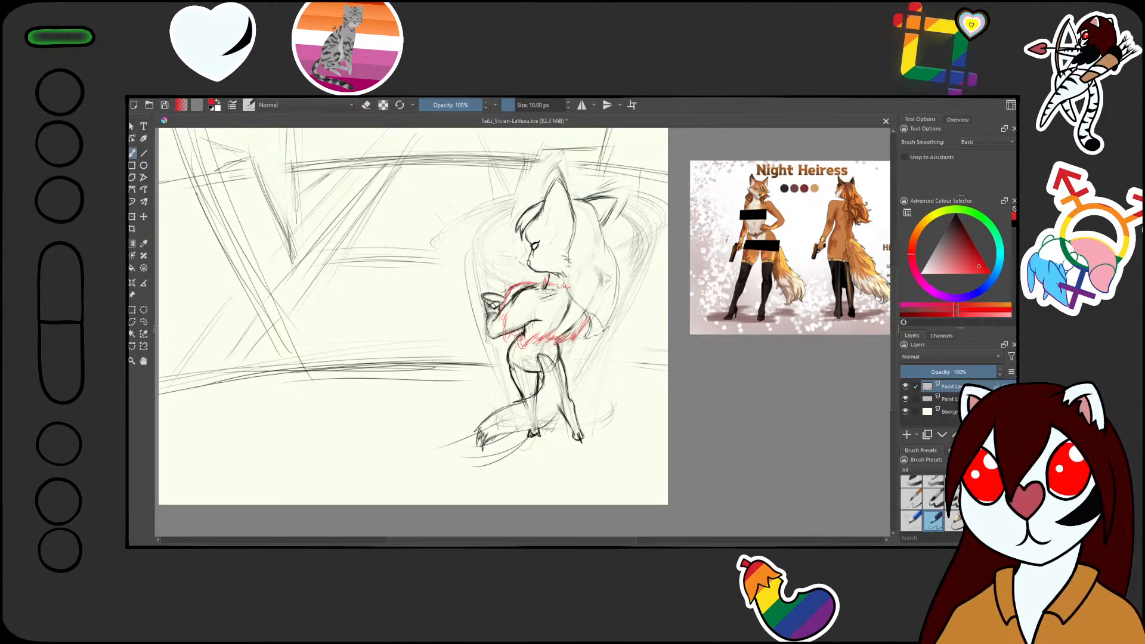
- Outline the lower garment in red along the front and back of the hips, with a curved edge across the front thigh
left_click_drag(514, 350, 515, 364)
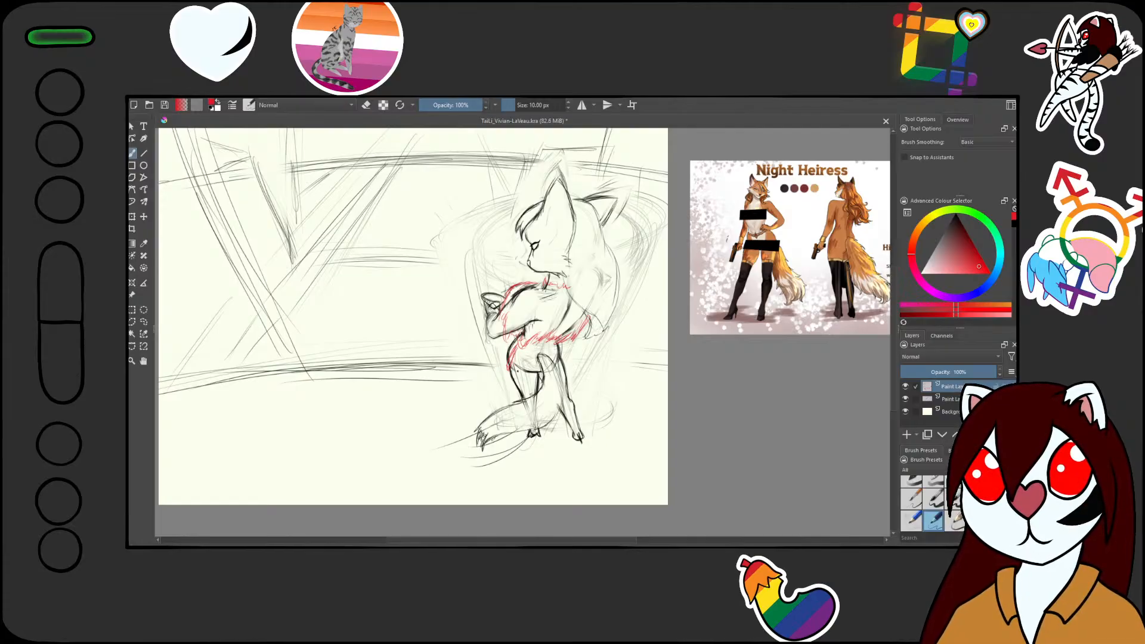
left_click_drag(511, 372, 536, 382)
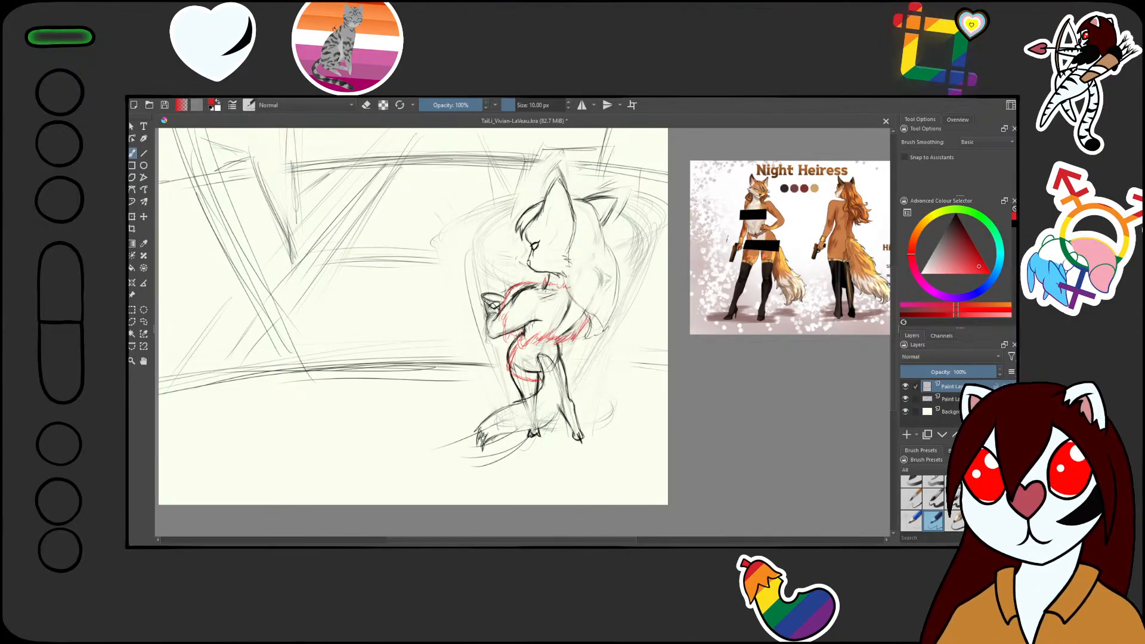
left_click_drag(559, 342, 564, 366)
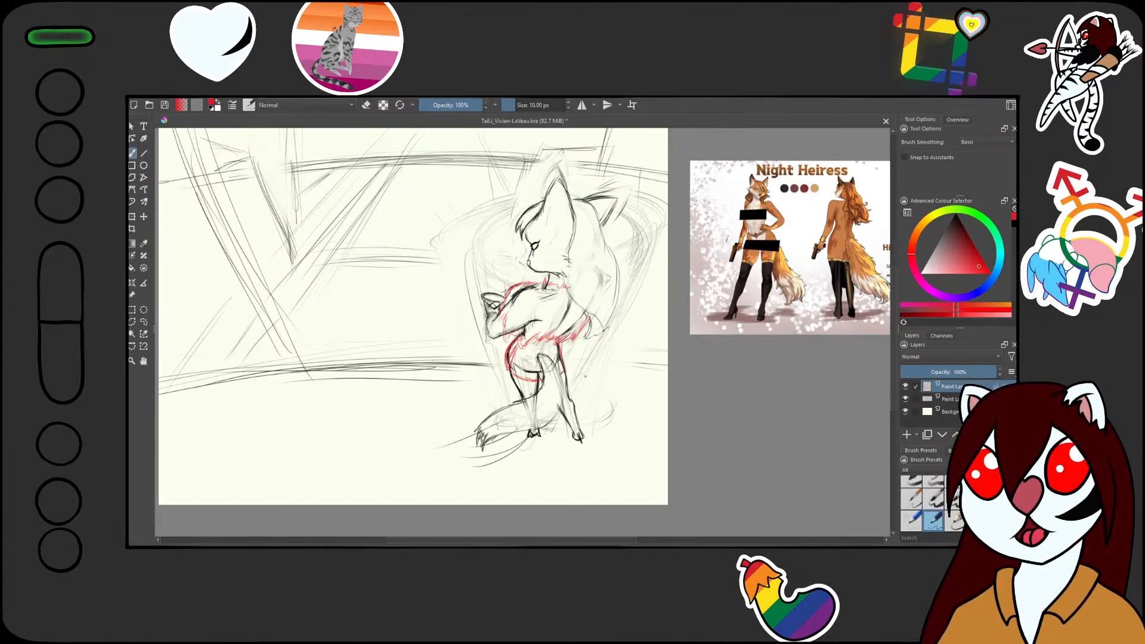
- Add red band lines across the front and back thighs just below the lower garment's edge
scroll(533, 420, "up", 2)
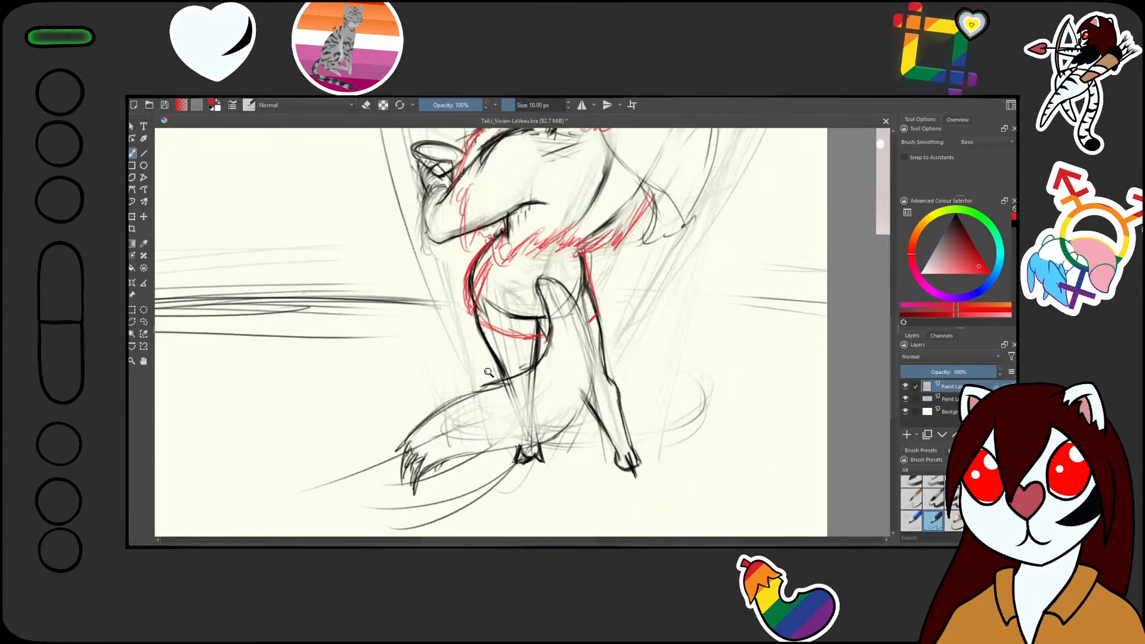
scroll(517, 365, "up", 1)
key("4")
key("4")
key("4")
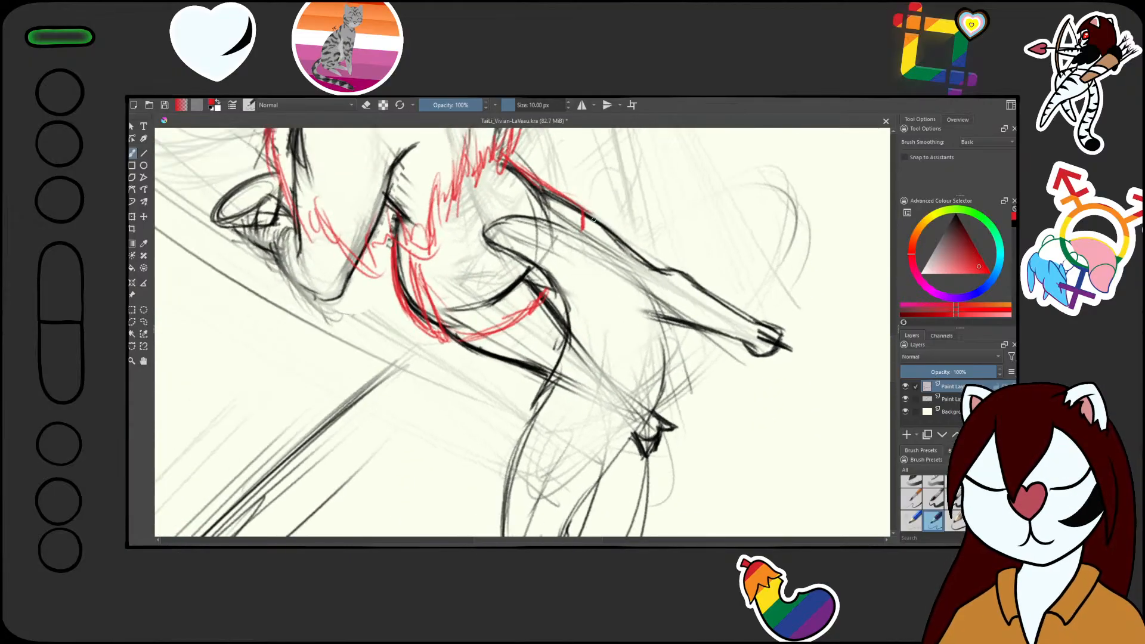
left_click_drag(594, 220, 594, 235)
mouse_move(491, 350)
left_mouse_down()
mouse_move(545, 315)
mouse_move(495, 358)
mouse_move(546, 316)
mouse_move(596, 340)
left_mouse_up()
scroll(586, 298, "down", 3)
left_click_drag(614, 269, 629, 345)
left_click_drag(631, 345, 598, 402)
left_click_drag(605, 194, 656, 282)
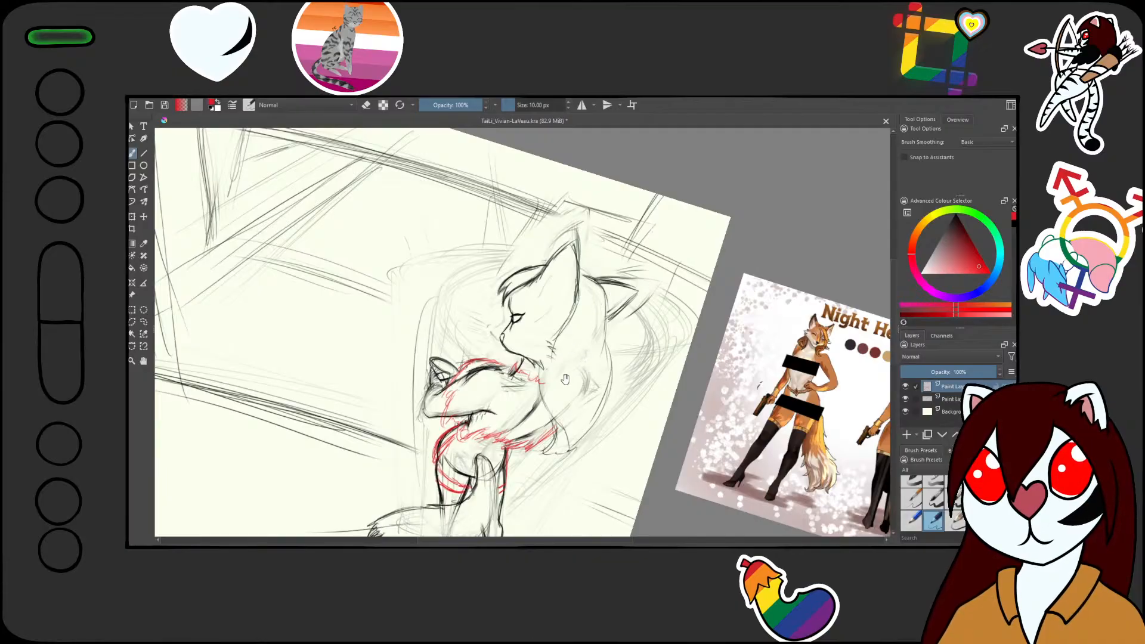
- Sketch slanted red strokes in front of the fox's face, angled up towards the eye, and save the drawing
left_click_drag(565, 380, 621, 281)
left_click_drag(560, 307, 539, 317)
left_click_drag(499, 265, 483, 235)
mouse_move(388, 334)
left_mouse_down()
mouse_move(430, 287)
mouse_move(458, 276)
left_mouse_up()
mouse_move(505, 328)
left_mouse_down()
mouse_move(515, 317)
mouse_move(602, 430)
left_mouse_up()
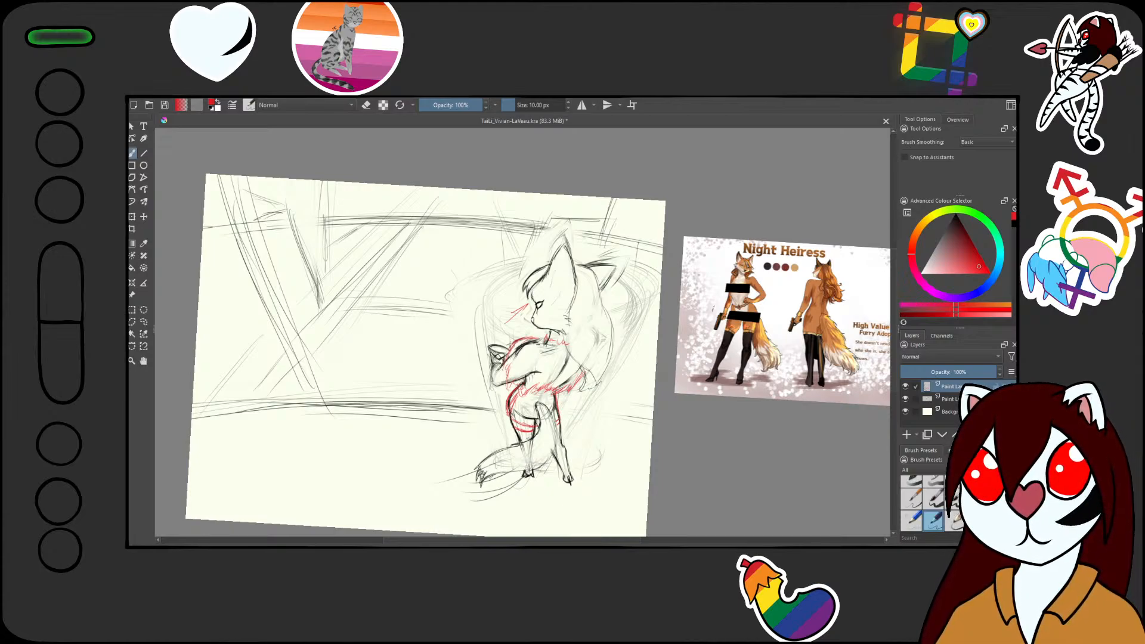
scroll(722, 403, "up", 1)
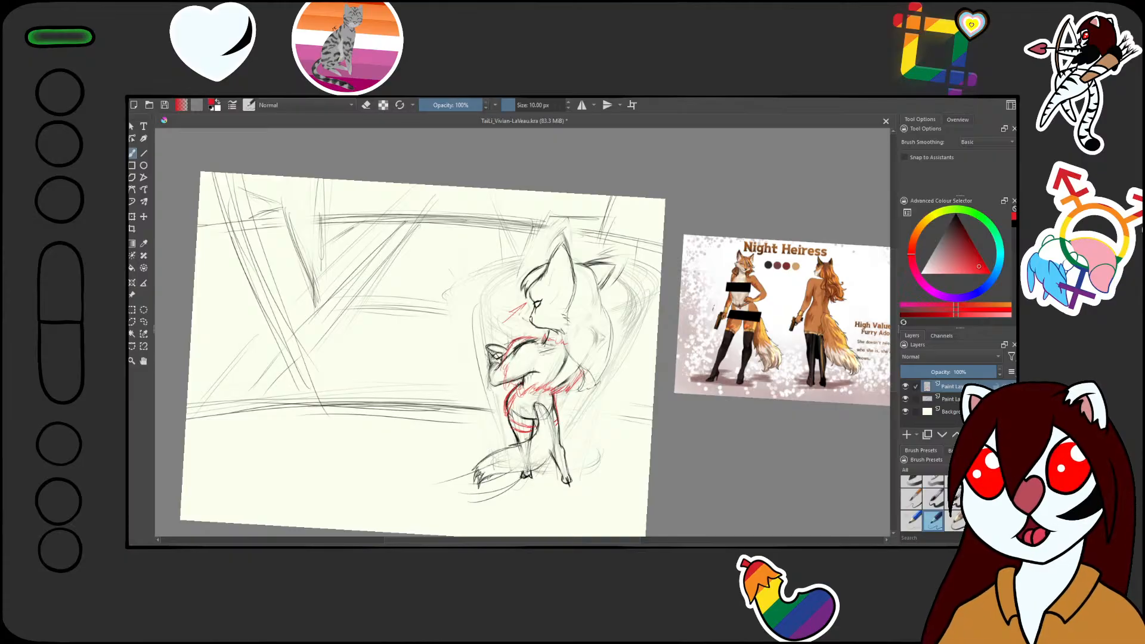
scroll(504, 320, "up", 2)
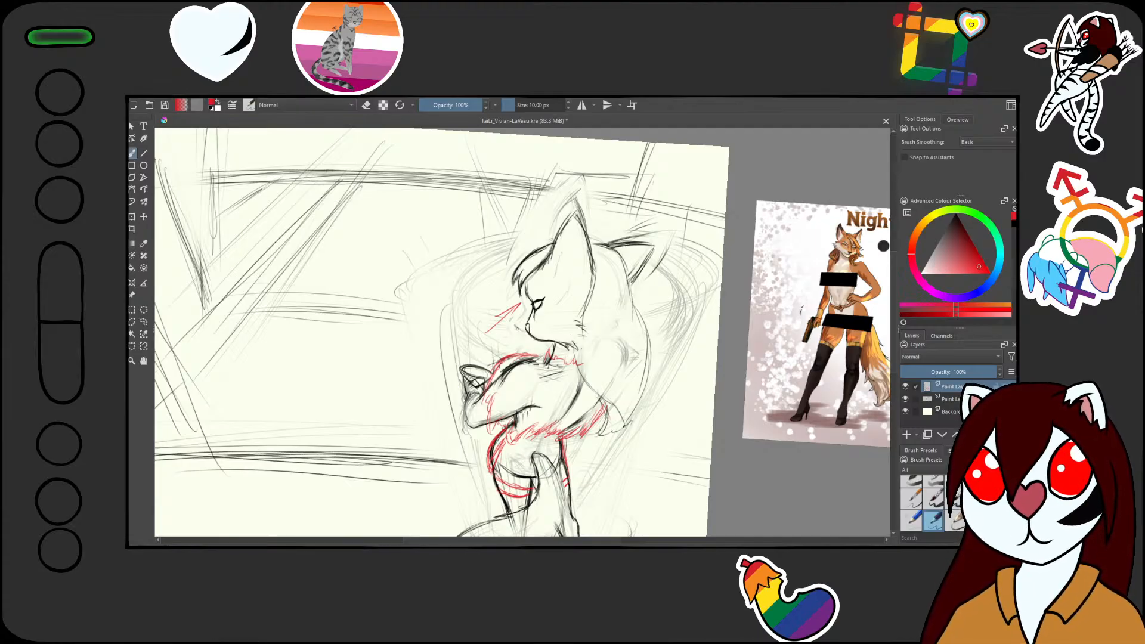
key("ctrl+s")
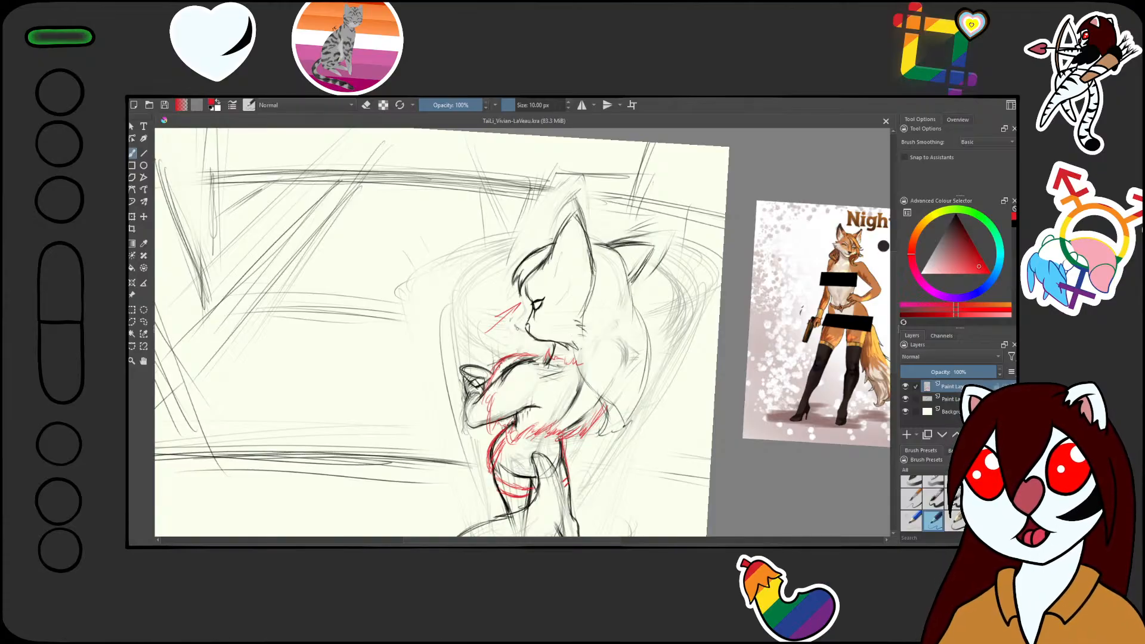
- Rework the fox's fringe in black on the lower paint layer, erasing the old strands over the forehead
scroll(531, 304, "up", 3)
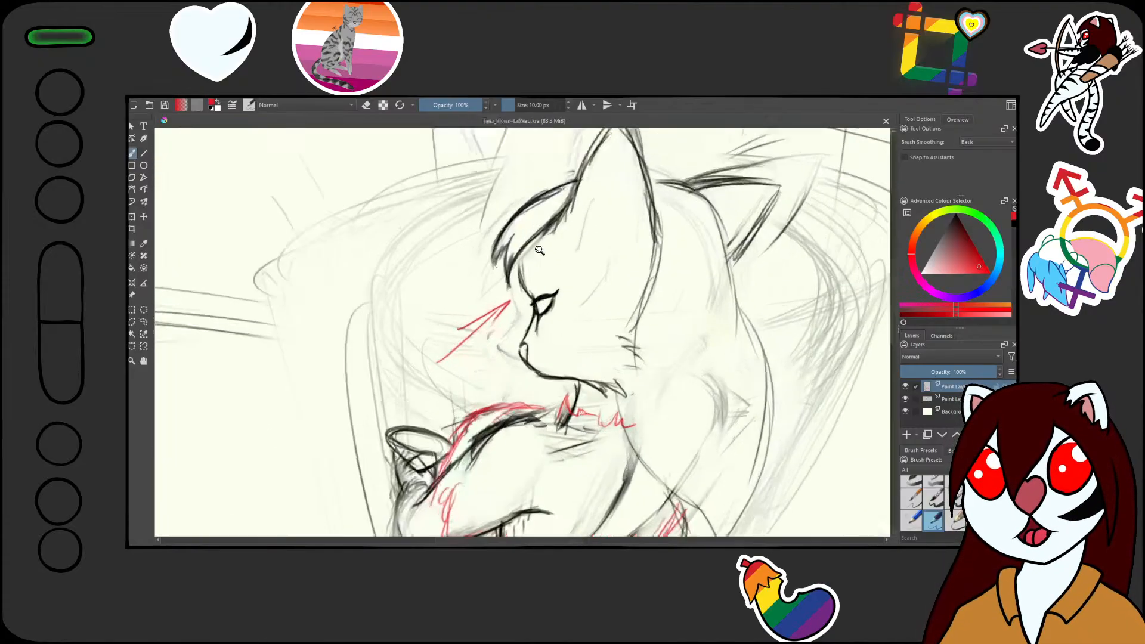
left_click(955, 215)
left_click_drag(525, 231, 526, 288)
mouse_move(523, 240)
left_mouse_down()
mouse_move(536, 295)
mouse_move(520, 238)
left_mouse_up()
left_click_drag(564, 193, 510, 278)
left_click_drag(561, 195, 494, 291)
left_click_drag(524, 250, 491, 285)
key("slash")
mouse_move(547, 180)
left_mouse_down()
mouse_move(509, 253)
mouse_move(566, 193)
mouse_move(528, 255)
left_mouse_up()
key("slash")
- Draw a longer swept fringe from the base of the front ear to a pointed tip in front of the forehead
mouse_move(562, 202)
left_mouse_down()
mouse_move(522, 272)
mouse_move(503, 288)
left_mouse_up()
left_click_drag(523, 269, 478, 291)
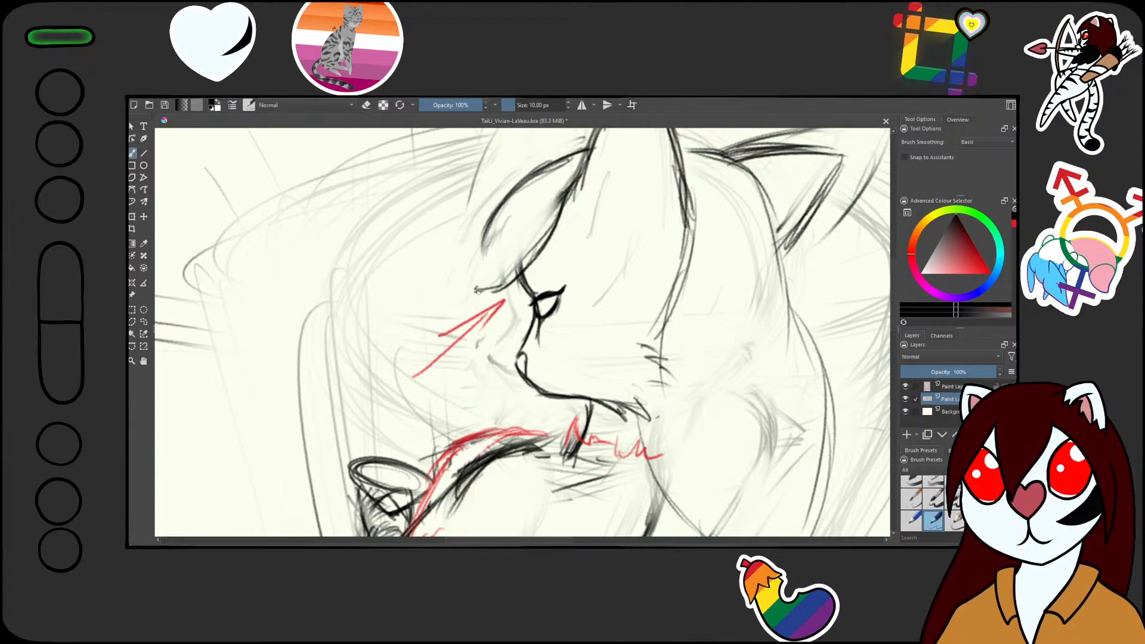
mouse_move(521, 212)
left_mouse_down()
mouse_move(502, 270)
mouse_move(461, 287)
left_mouse_up()
mouse_move(558, 161)
left_mouse_down()
mouse_move(488, 243)
mouse_move(481, 272)
left_mouse_up()
left_click_drag(518, 232, 486, 262)
- Clean up the lines around the fringe and forehead with the eraser, return to the sketching brush, and save the drawing
left_click_drag(591, 217, 570, 330)
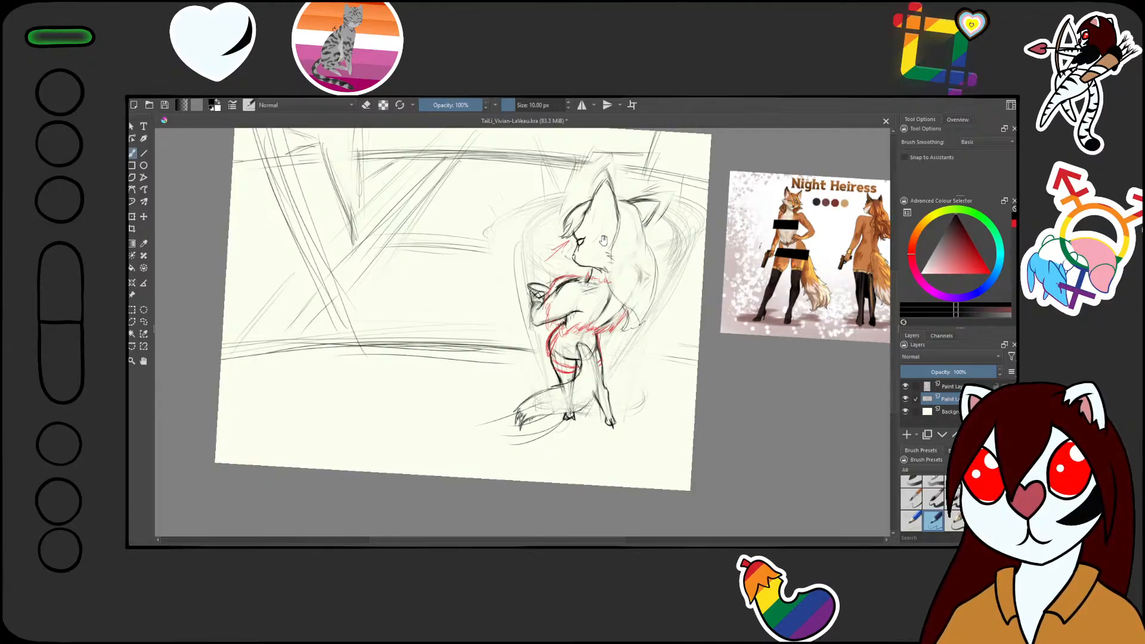
scroll(596, 241, "up", 2)
scroll(566, 248, "up", 1)
key("e")
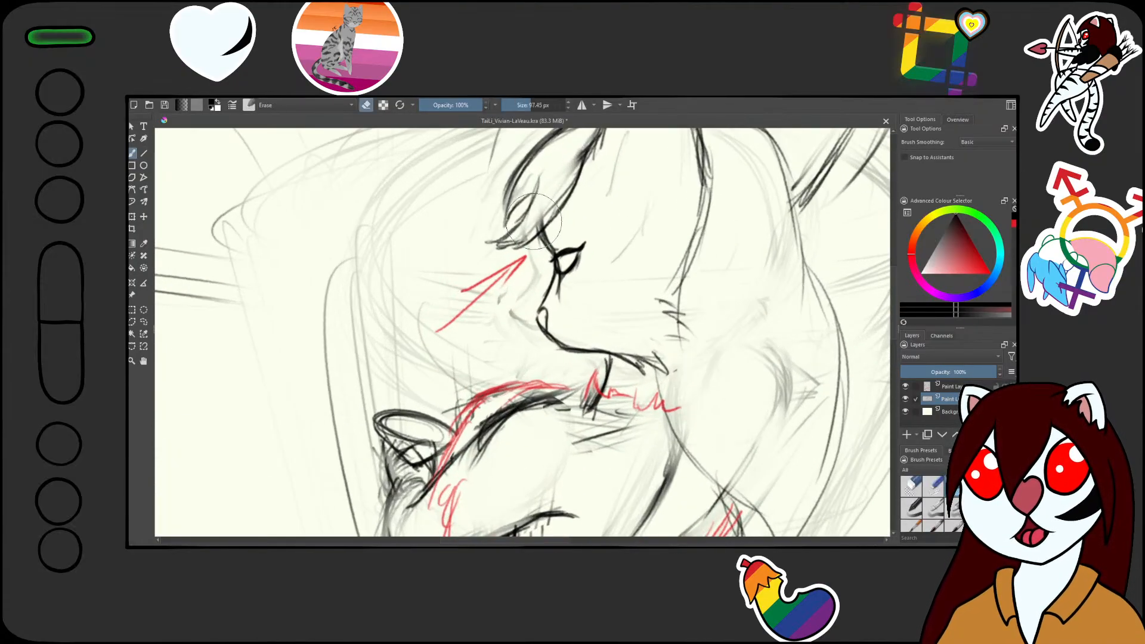
mouse_move(523, 233)
left_mouse_down()
mouse_move(539, 223)
mouse_move(568, 362)
mouse_move(601, 338)
left_mouse_up()
key("/")
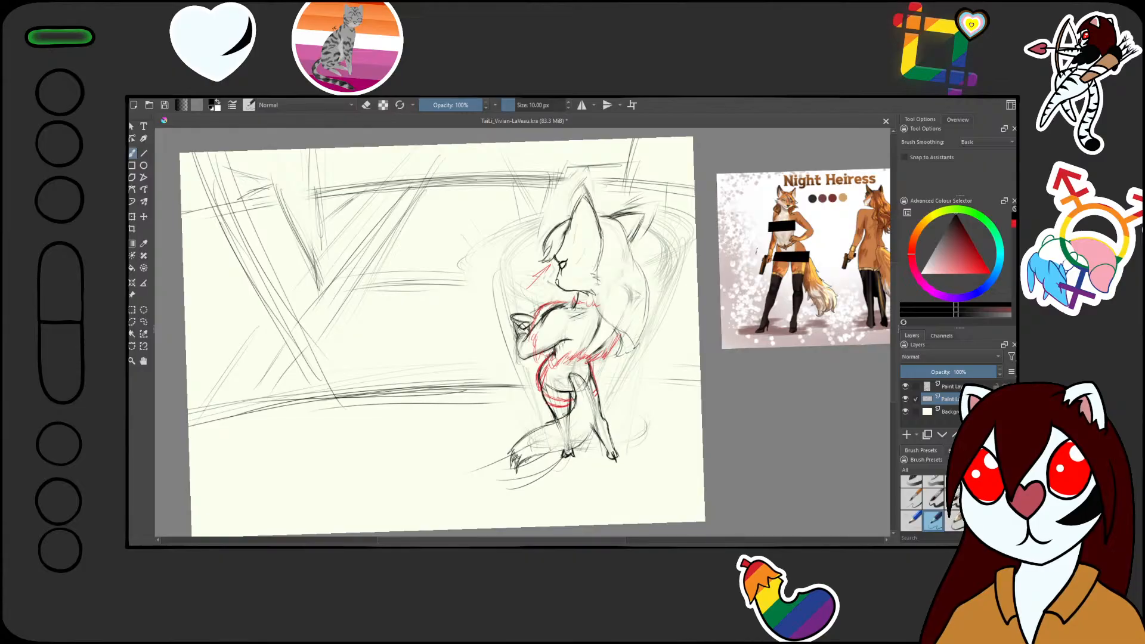
scroll(525, 338, "down", 2)
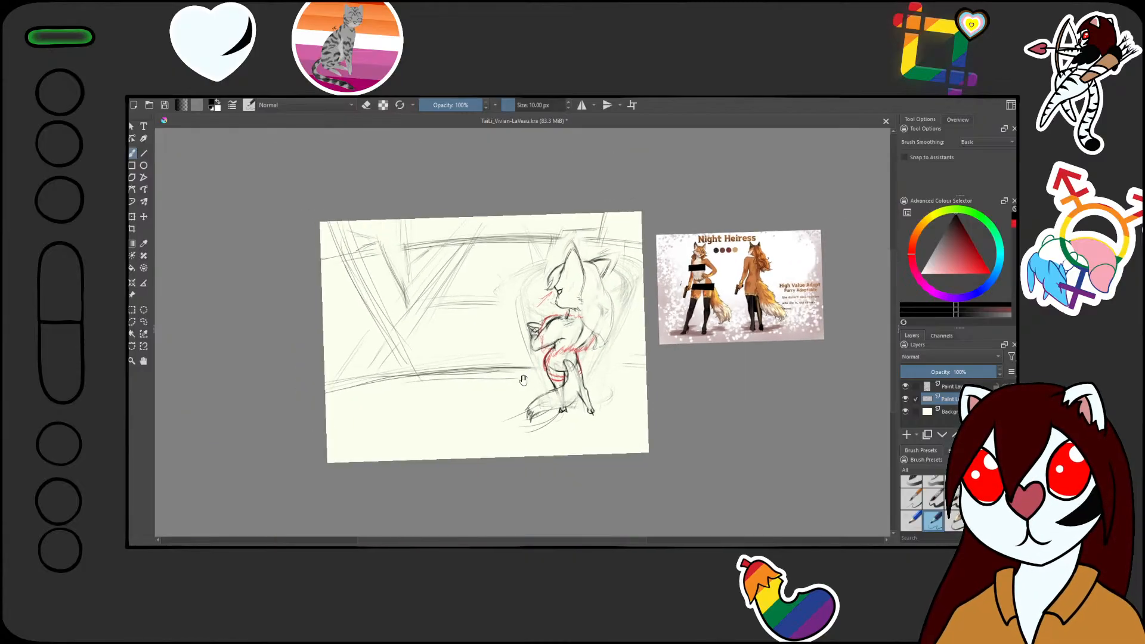
scroll(519, 382, "up", 2)
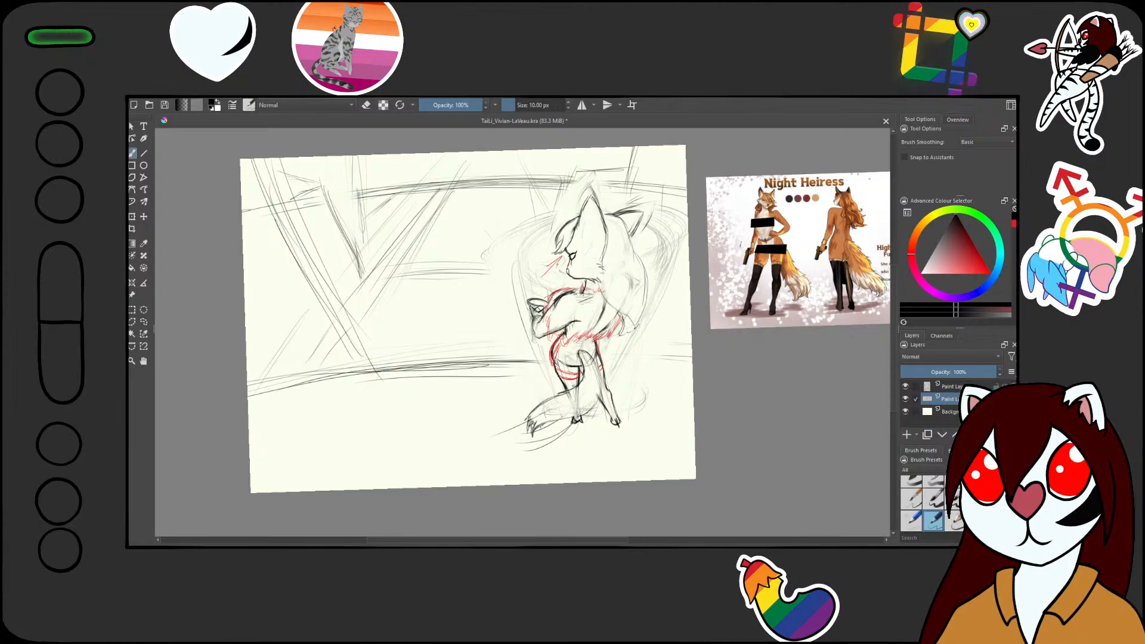
key("ctrl+s")
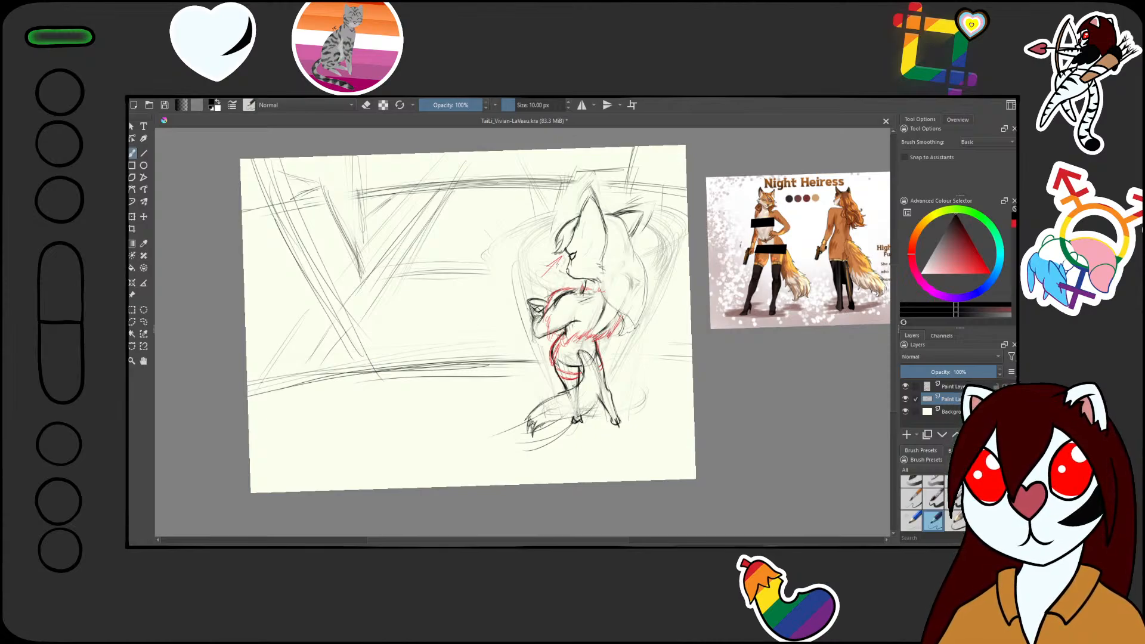
- Reinforce the curved floor line across the lower background and continue it behind the fox
key("minus")
key("minus")
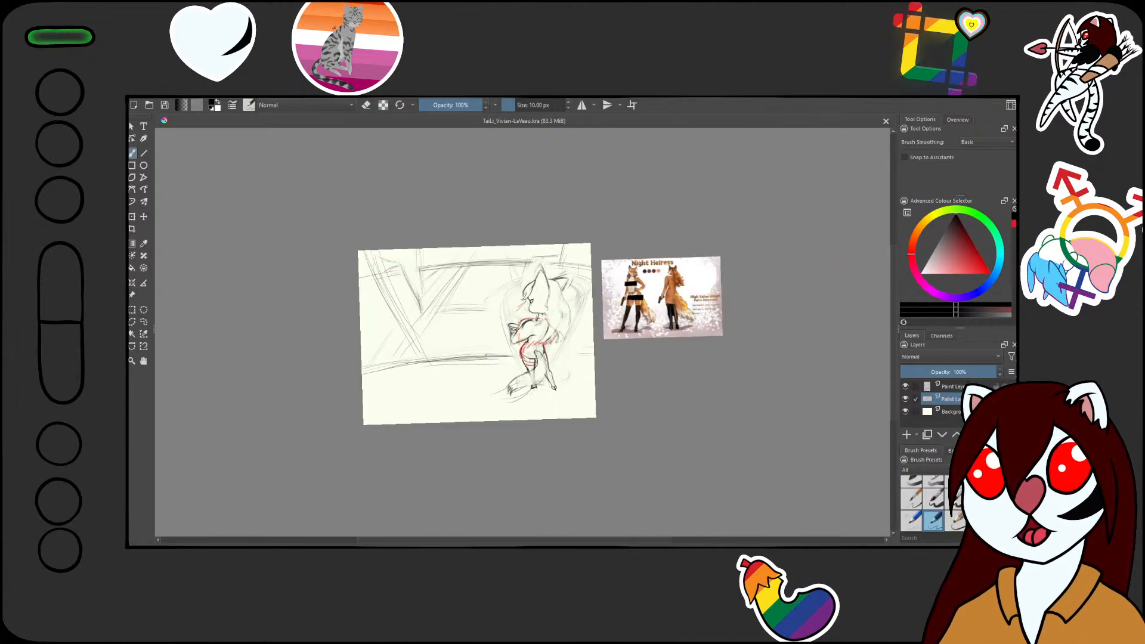
key("equal")
left_click_drag(486, 355, 383, 351)
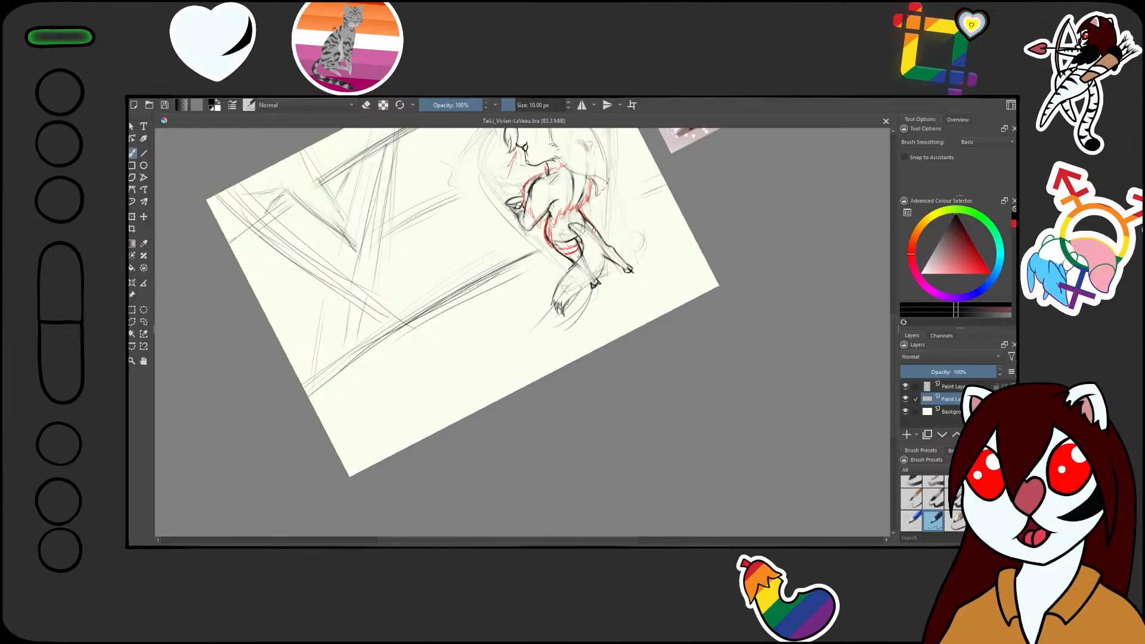
scroll(458, 346, "down", 5)
scroll(458, 346, "up", 2)
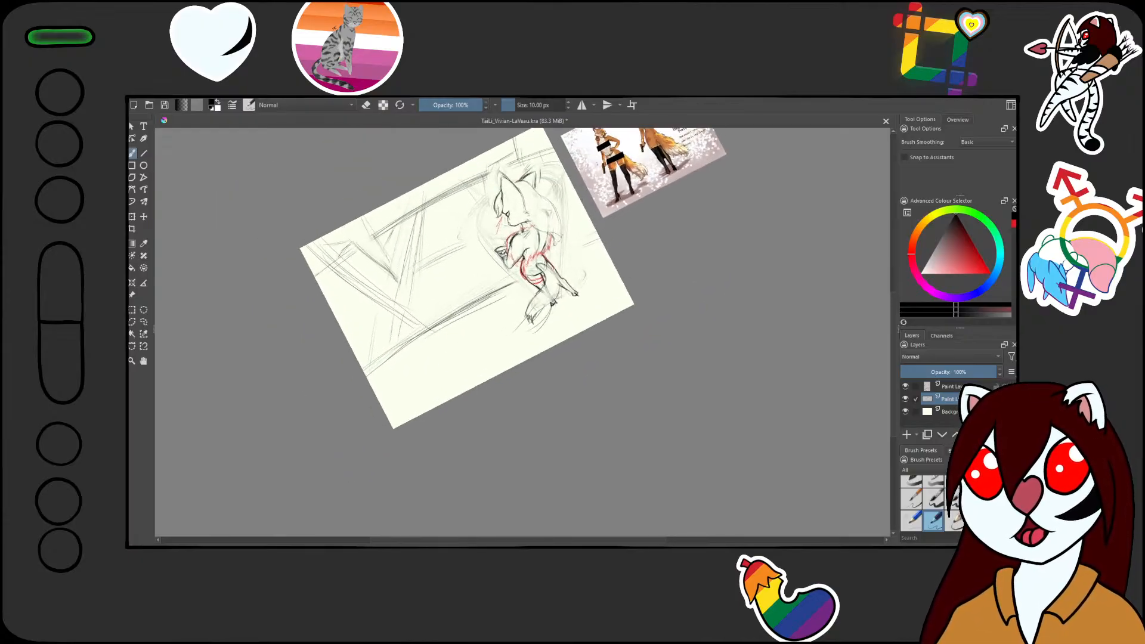
left_click_drag(450, 316, 368, 377)
left_click_drag(589, 246, 557, 258)
left_click_drag(482, 297, 364, 371)
left_click_drag(435, 329, 387, 364)
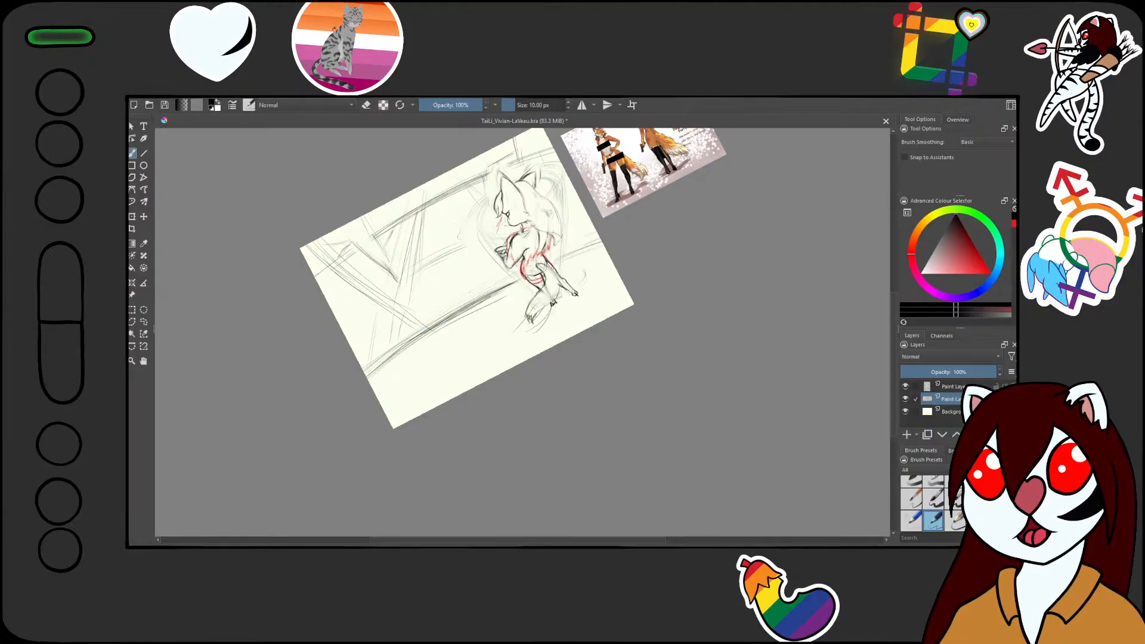
- Sketch jagged outlines under the upper curved line in the middle background, with a few short upright strokes lower down
left_click_drag(678, 196, 679, 402)
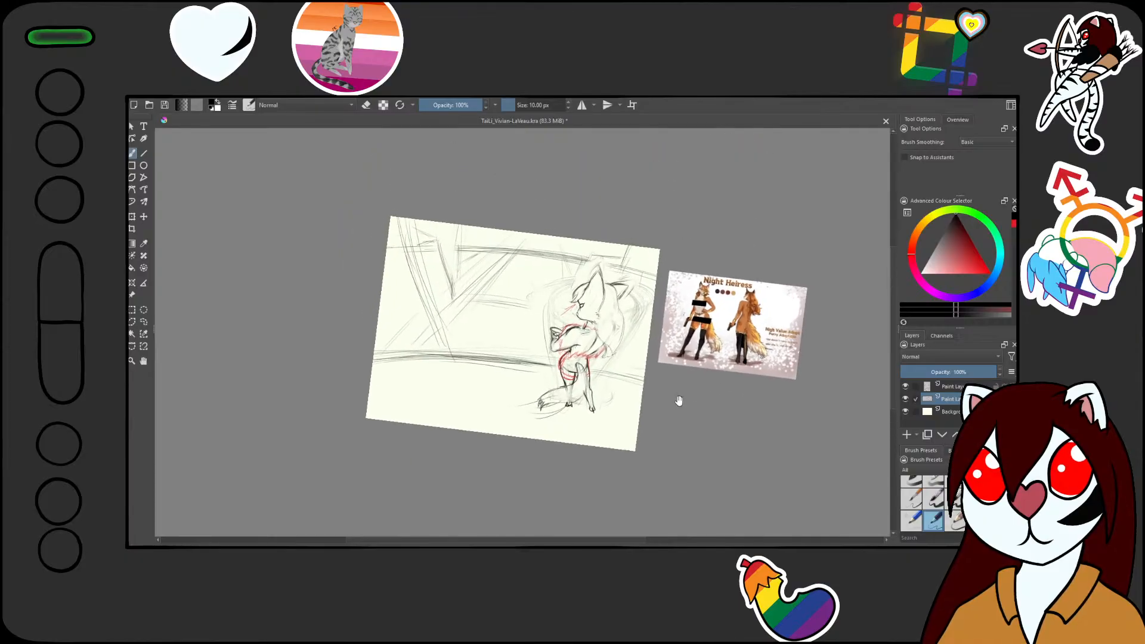
scroll(570, 359, "up", 2)
left_click_drag(697, 282, 667, 183)
key("slash")
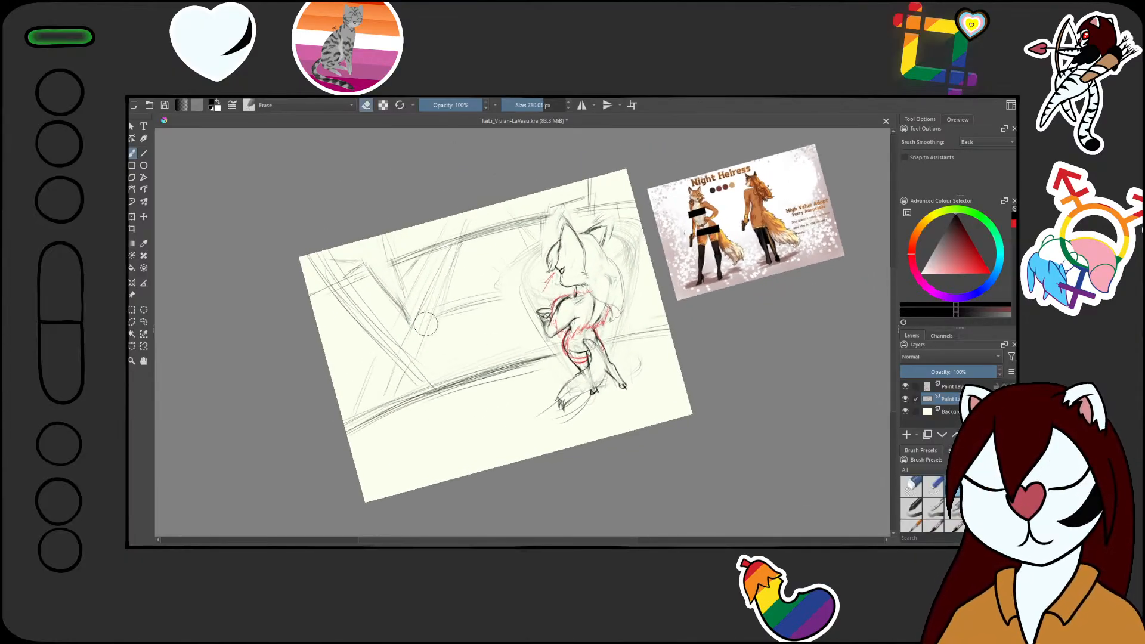
key("slash")
left_click_drag(448, 259, 451, 298)
left_click_drag(457, 255, 444, 278)
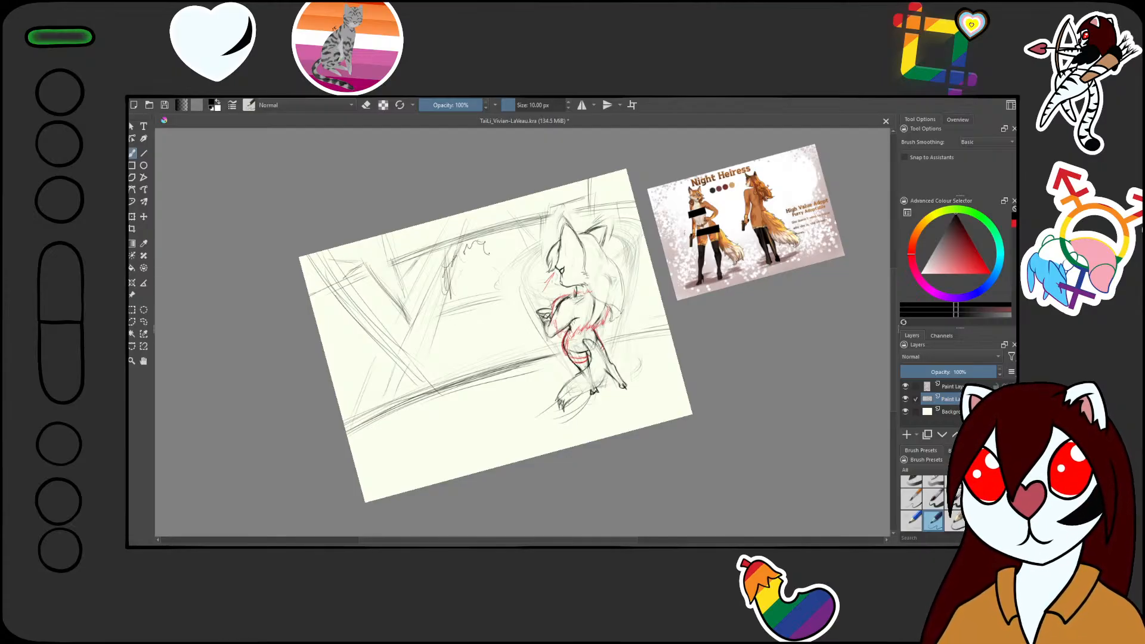
left_click_drag(485, 322, 480, 346)
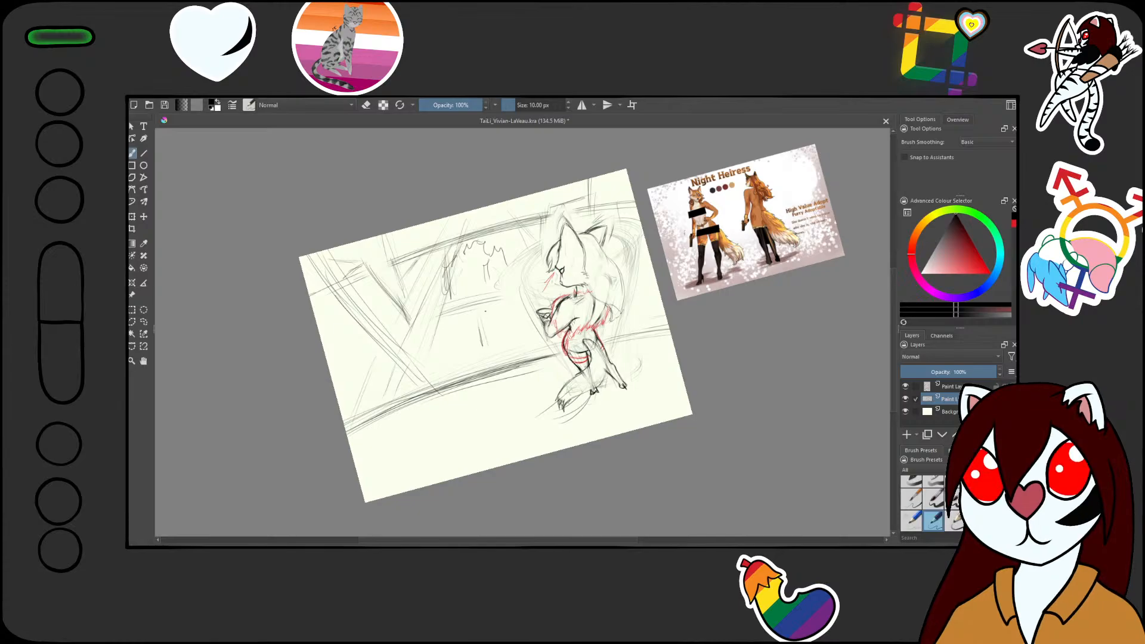
left_click_drag(504, 226, 498, 248)
left_click_drag(500, 242, 517, 230)
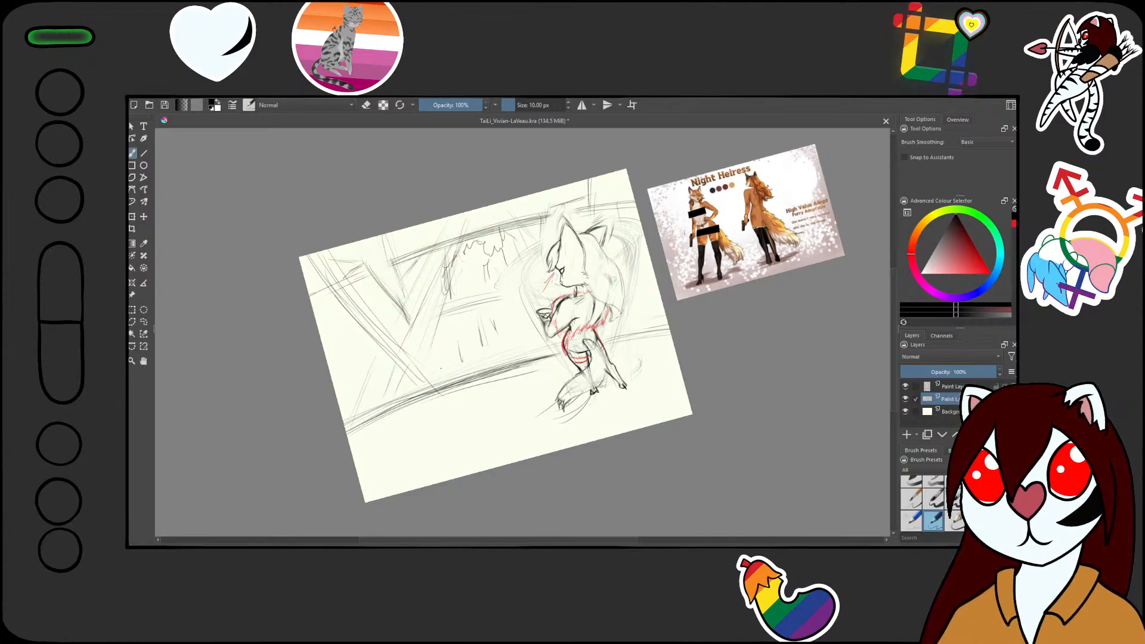
- Fill the lower middle background above the floor line with rough zigzag and upright strokes
mouse_move(435, 325)
left_mouse_down()
mouse_move(448, 357)
mouse_move(434, 365)
mouse_move(426, 324)
mouse_move(454, 330)
left_mouse_up()
left_click_drag(475, 305, 462, 327)
mouse_move(437, 364)
left_mouse_down()
mouse_move(446, 379)
mouse_move(458, 375)
left_mouse_up()
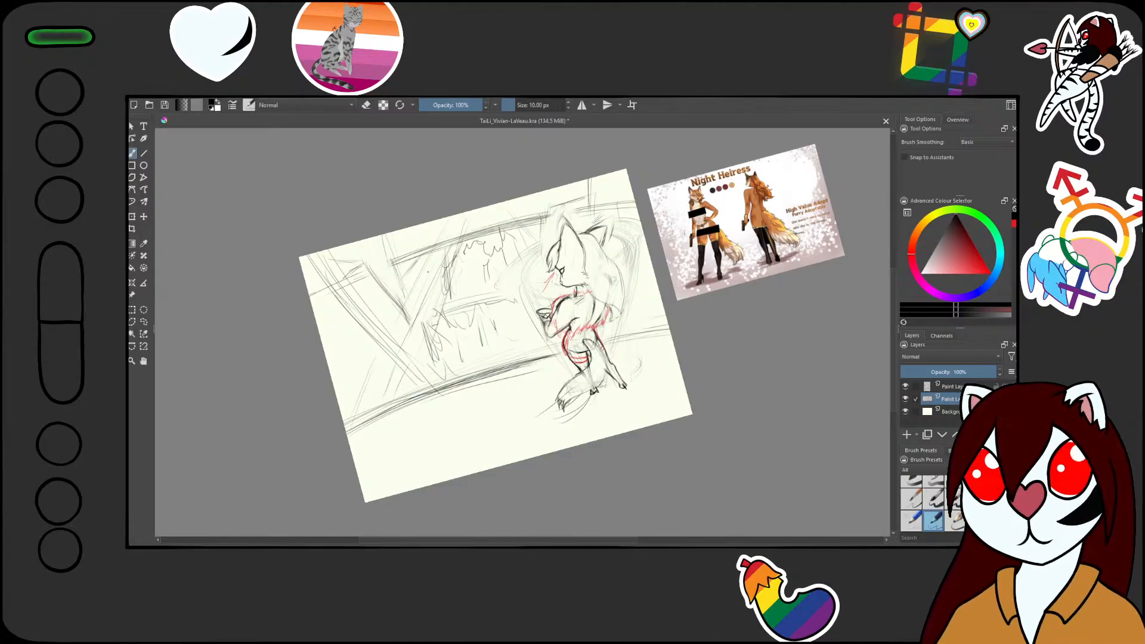
- Sketch steep slanted strokes beside the slanted post in the left part of the background
mouse_move(426, 261)
left_mouse_down()
mouse_move(428, 281)
mouse_move(376, 280)
mouse_move(404, 283)
mouse_move(492, 339)
mouse_move(500, 304)
mouse_move(619, 204)
mouse_move(542, 174)
mouse_move(436, 351)
left_mouse_up()
mouse_move(407, 254)
left_mouse_down()
mouse_move(438, 341)
mouse_move(433, 327)
left_mouse_up()
left_click_drag(405, 243, 434, 314)
- Darken the upright left end of the lower jagged outline in the middle background with short strokes
mouse_move(534, 296)
left_mouse_down("ctrl")
mouse_move(568, 389)
mouse_move(537, 298)
mouse_move(485, 336)
left_mouse_up("ctrl")
mouse_move(476, 288)
left_mouse_down()
mouse_move(485, 332)
mouse_move(481, 312)
left_mouse_up()
left_click_drag(477, 289, 501, 267)
mouse_move(498, 266)
left_mouse_down()
mouse_move(549, 259)
mouse_move(573, 279)
mouse_move(561, 274)
mouse_move(607, 280)
left_mouse_up()
mouse_move(649, 314)
left_mouse_down("ctrl")
mouse_move(652, 400)
mouse_move(650, 233)
left_mouse_up("ctrl")
mouse_move(607, 267)
left_mouse_down()
mouse_move(630, 253)
mouse_move(639, 279)
mouse_move(554, 330)
mouse_move(554, 390)
mouse_move(554, 313)
left_mouse_up()
left_click_drag(442, 272, 455, 326)
left_click_drag(443, 284, 457, 326)
left_click_drag(441, 278, 447, 299)
- Reinforce the thick slanted post on the left with repeated long strokes from the floor line to the canvas's top edge
left_click_drag(525, 303, 563, 389, "ctrl")
left_click_drag(563, 390, 576, 427)
mouse_move(544, 366)
left_mouse_down("ctrl")
mouse_move(539, 301)
mouse_move(658, 318)
mouse_move(617, 374)
left_mouse_up("ctrl")
left_click_drag(443, 297, 630, 172)
left_click_drag(511, 266, 426, 318)
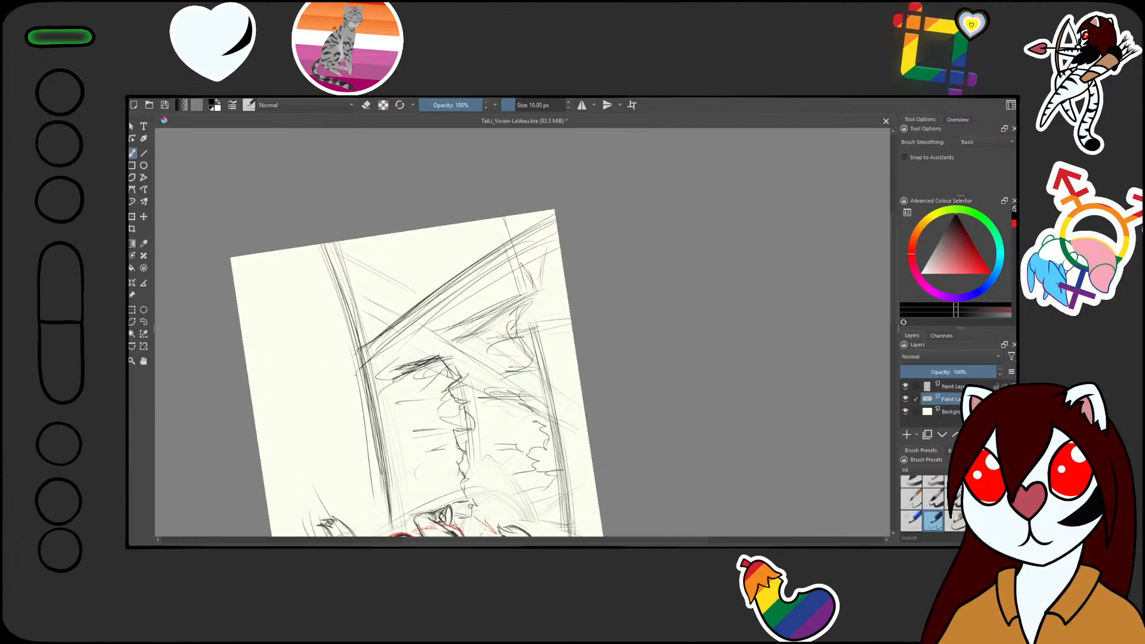
left_click_drag(358, 371, 518, 250)
left_click_drag(374, 361, 544, 234)
left_click_drag(405, 334, 557, 231)
left_click_drag(484, 276, 557, 232)
left_click_drag(427, 317, 557, 229)
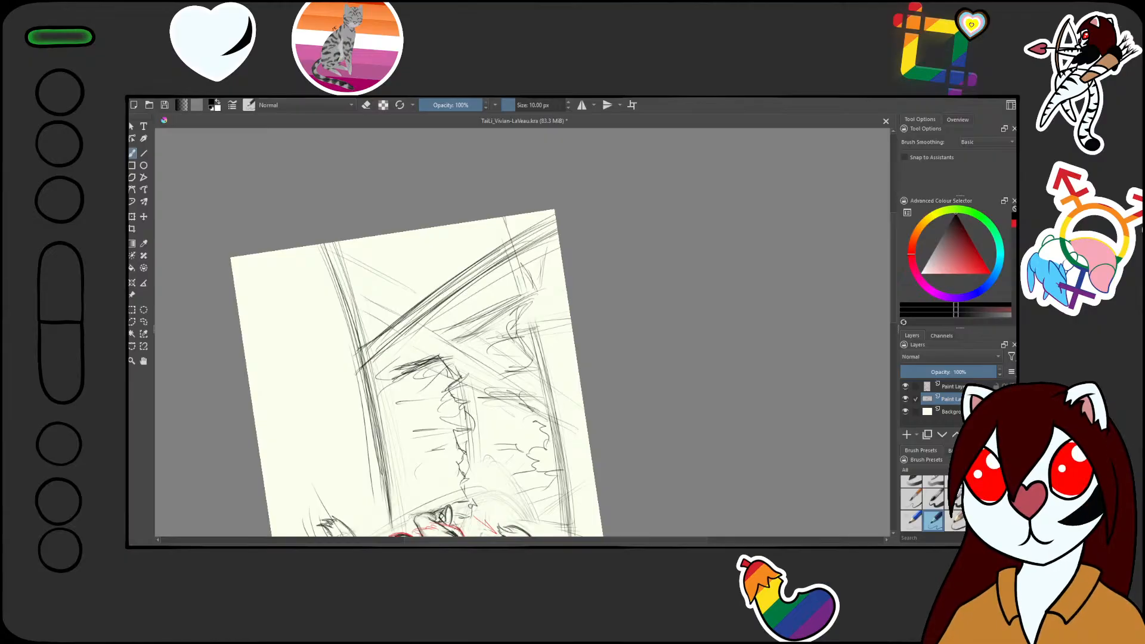
left_click_drag(386, 357, 549, 239)
left_click_drag(405, 329, 557, 227)
- Try to sketch a slanted post behind the fox's ears, reaching the top edge of the canvas
mouse_move(534, 279)
left_mouse_down()
mouse_move(585, 340)
mouse_move(395, 334)
left_mouse_up()
left_click_drag(399, 383, 424, 420)
mouse_move(713, 329)
left_mouse_down()
mouse_move(709, 267)
mouse_move(690, 230)
left_mouse_up()
mouse_move(596, 358)
left_mouse_down()
mouse_move(596, 263)
mouse_move(615, 257)
left_mouse_up()
left_click_drag(456, 330, 439, 335)
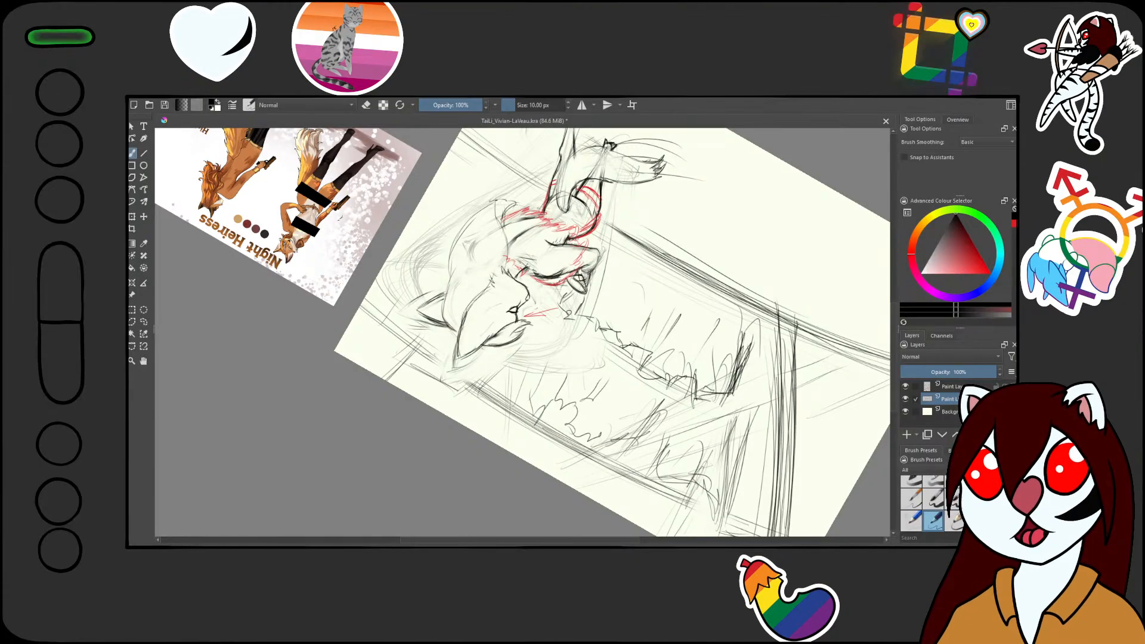
left_click_drag(544, 191, 513, 211)
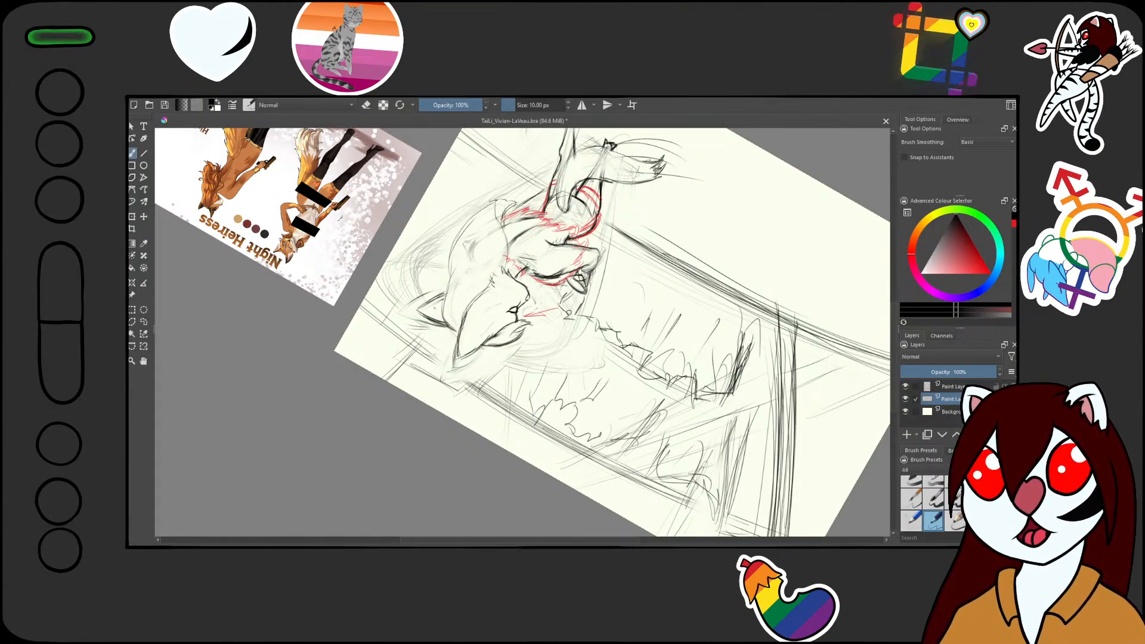
scroll(489, 285, "up", 2)
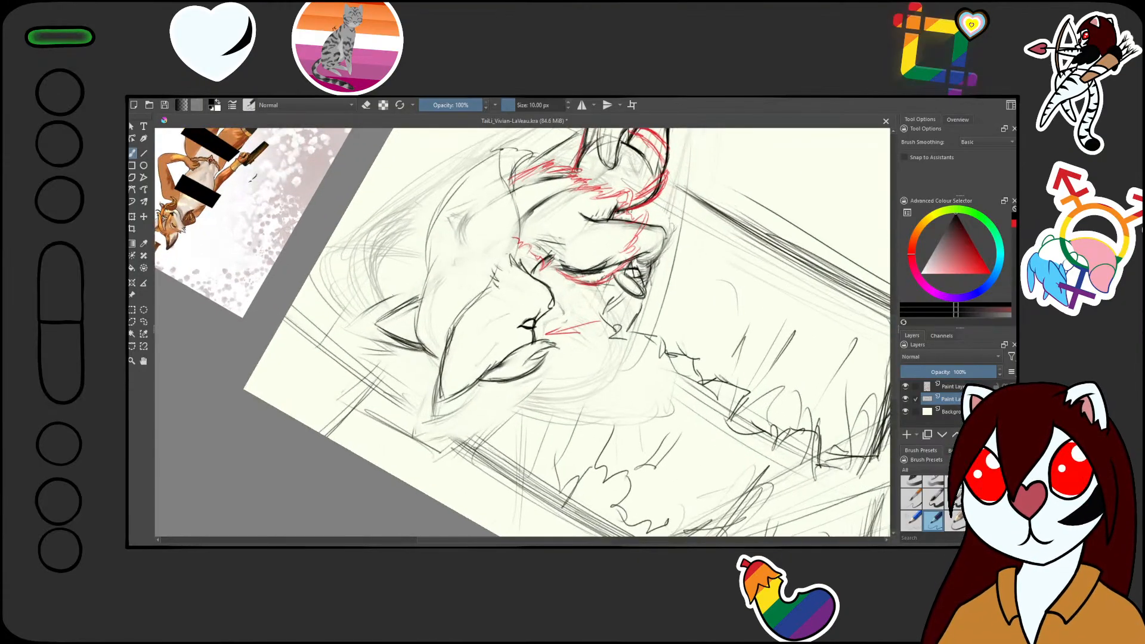
left_click_drag(430, 249, 293, 402)
left_click_drag(435, 246, 284, 413)
left_click_drag(427, 253, 285, 413)
left_click_drag(380, 330, 302, 424)
left_click_drag(426, 263, 358, 320)
left_click_drag(410, 294, 411, 393)
left_click_drag(674, 305, 437, 332)
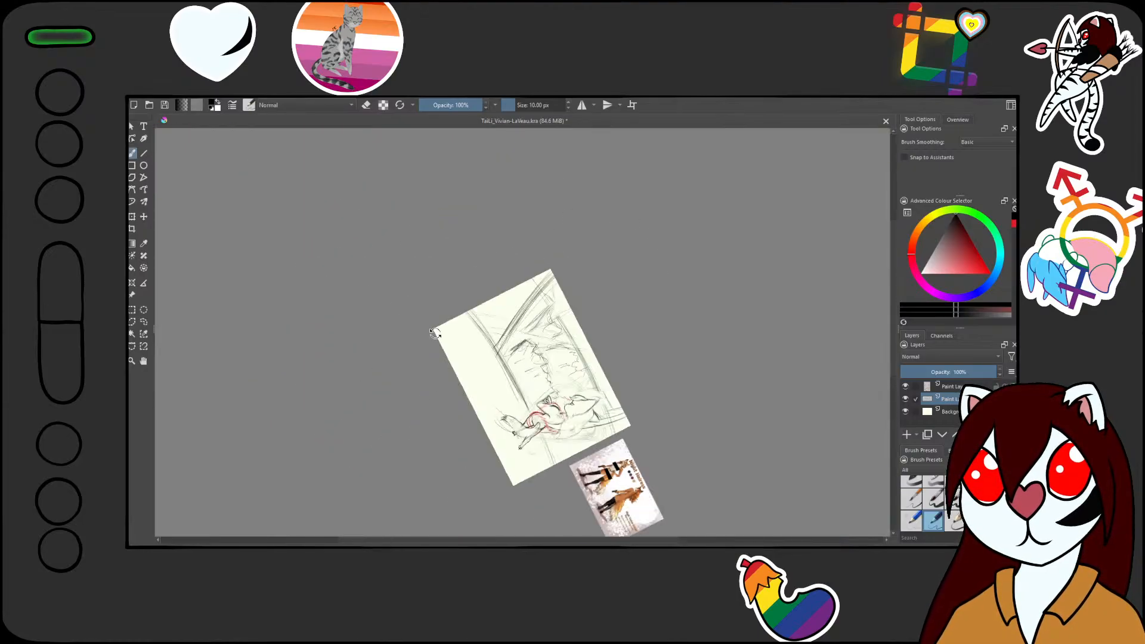
mouse_move(707, 401)
left_mouse_down()
mouse_move(721, 342)
mouse_move(674, 225)
left_mouse_up()
scroll(646, 352, "up", 2)
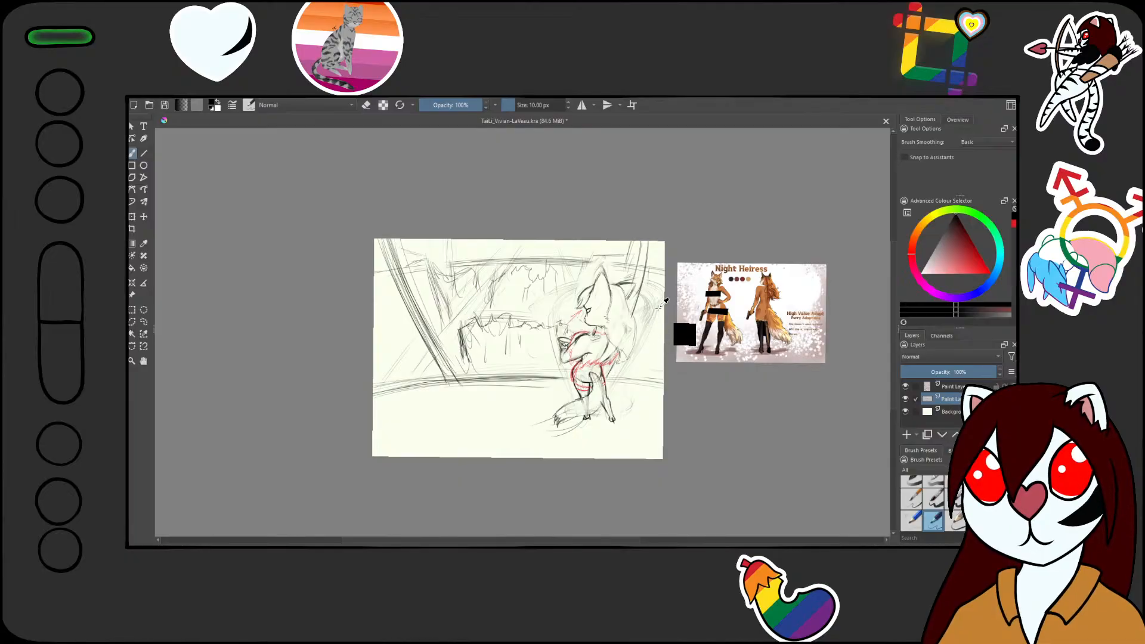
- Undo the last strokes of the post behind the fox's ears
key("ctrl+z")
key("ctrl+z")
key("ctrl+z")
key("ctrl+z")
key("ctrl+z")
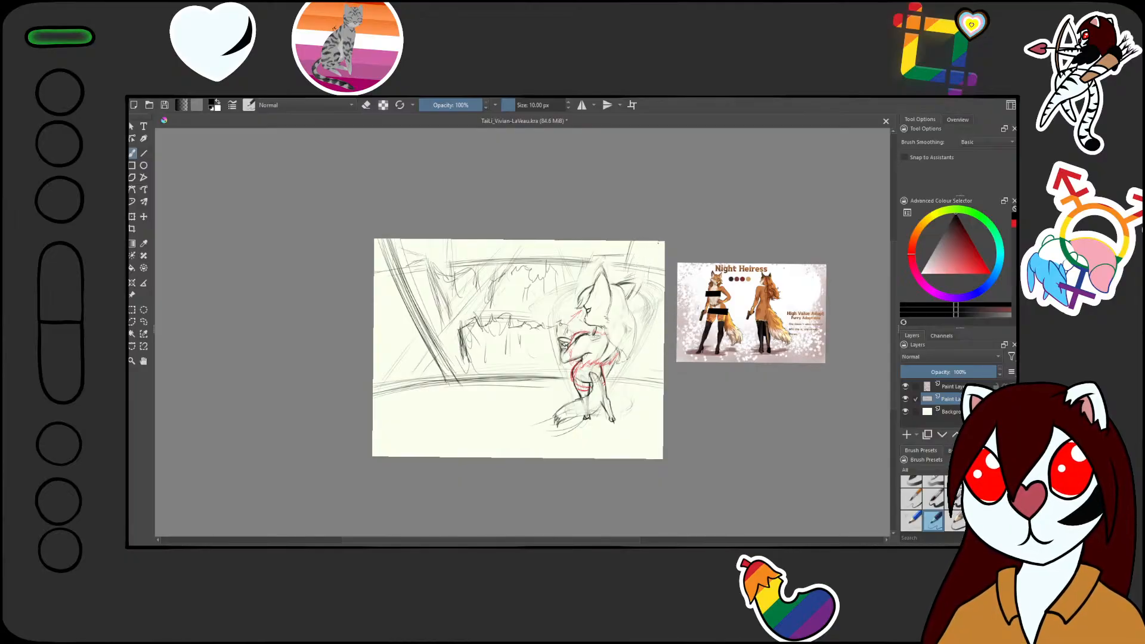
- Sketch a slanted post from the top right corner of the canvas down toward the fox's rear ear
left_click_drag(653, 256, 632, 296)
left_click_drag(659, 241, 637, 291)
left_click_drag(650, 242, 630, 280)
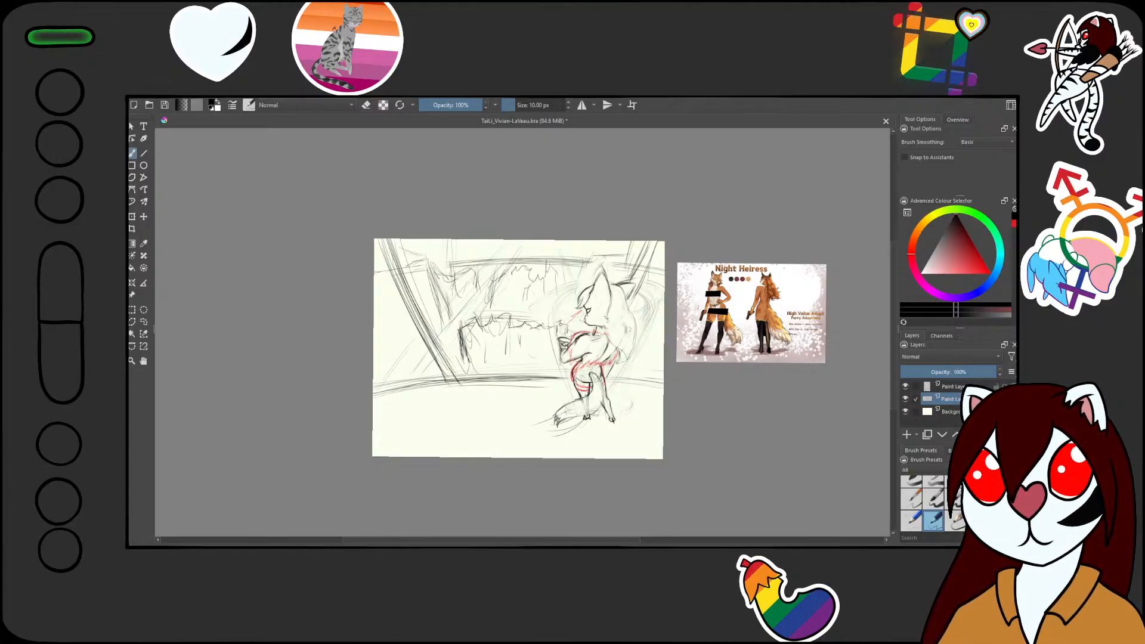
- Sketch a second slanted line running parallel to the left post, between it and the canvas's left edge
scroll(453, 356, "up", 2)
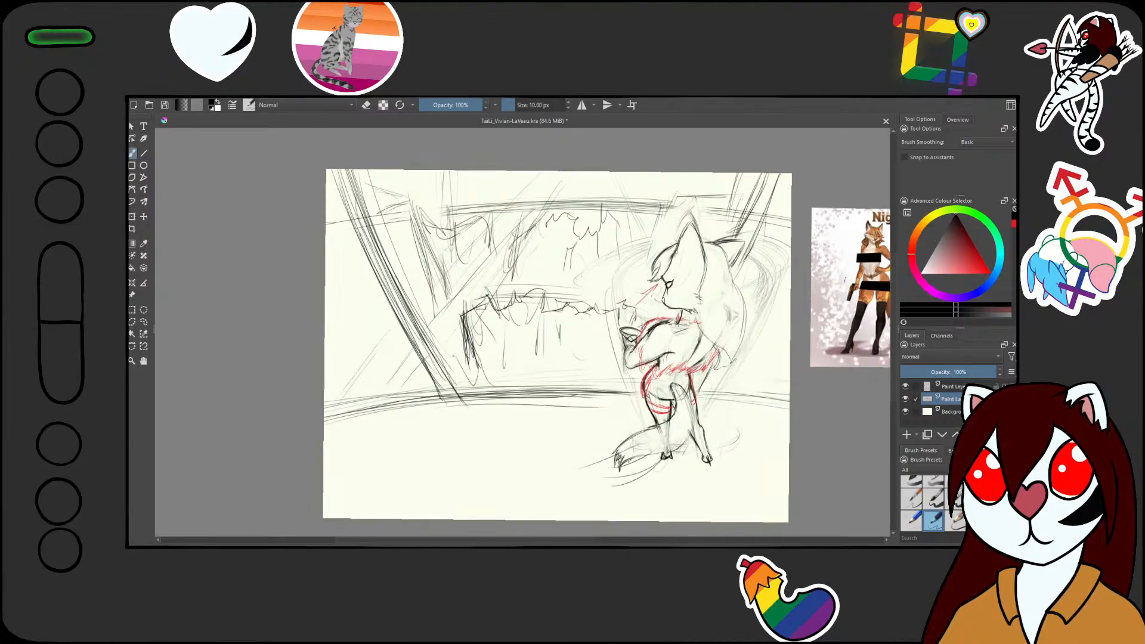
left_click_drag(453, 356, 528, 303)
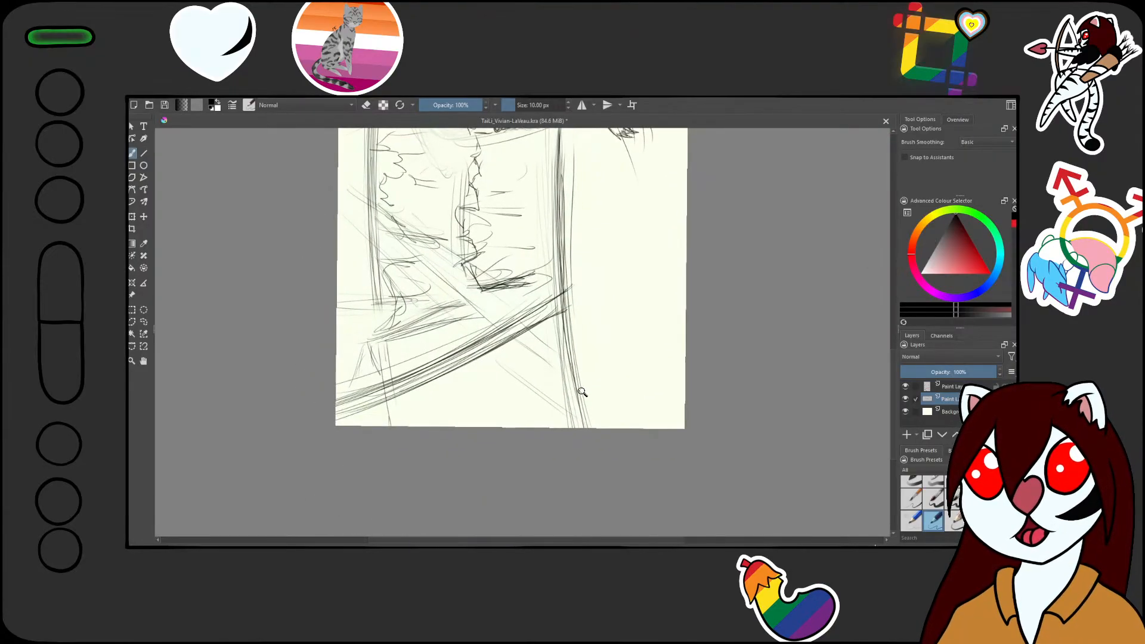
left_click_drag(581, 392, 525, 416, "ctrl")
left_click_drag(524, 416, 569, 379)
left_click_drag(588, 337, 607, 293, "shift")
left_click_drag(470, 436, 559, 288)
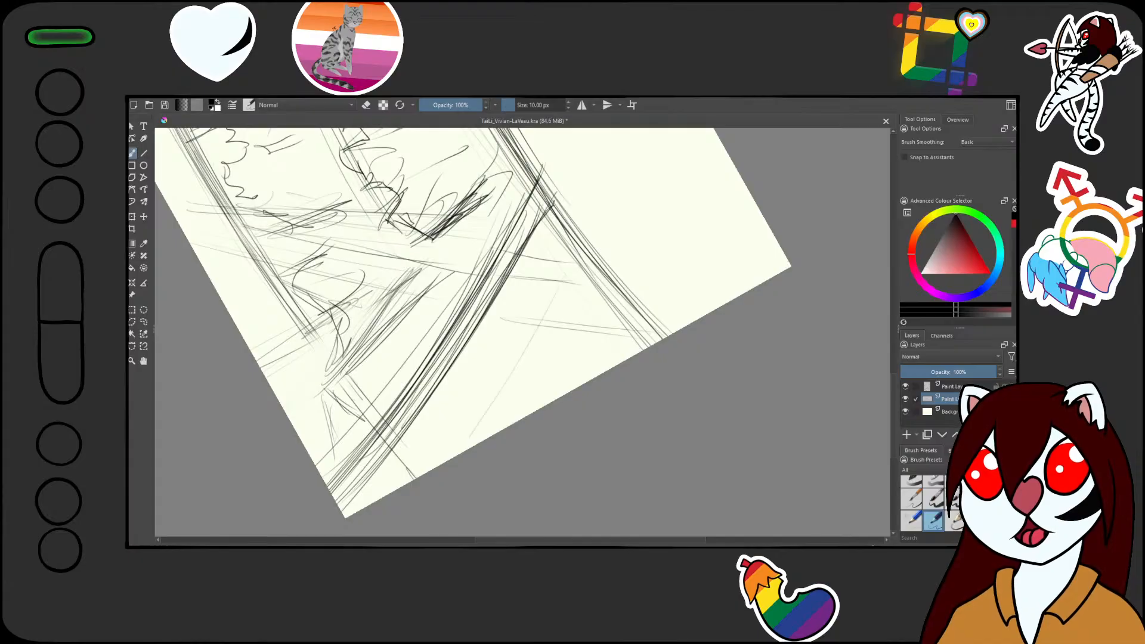
left_click_drag(435, 468, 561, 291)
left_click_drag(499, 386, 567, 276)
left_click_drag(455, 458, 570, 284)
mouse_move(715, 185)
left_mouse_down("shift")
mouse_move(536, 435)
mouse_move(499, 435)
left_mouse_up("shift")
mouse_move(590, 316)
left_mouse_down("ctrl")
mouse_move(605, 347)
mouse_move(674, 409)
left_mouse_up("ctrl")
left_click_drag(674, 409, 602, 391)
left_click_drag(713, 356, 664, 284, "shift")
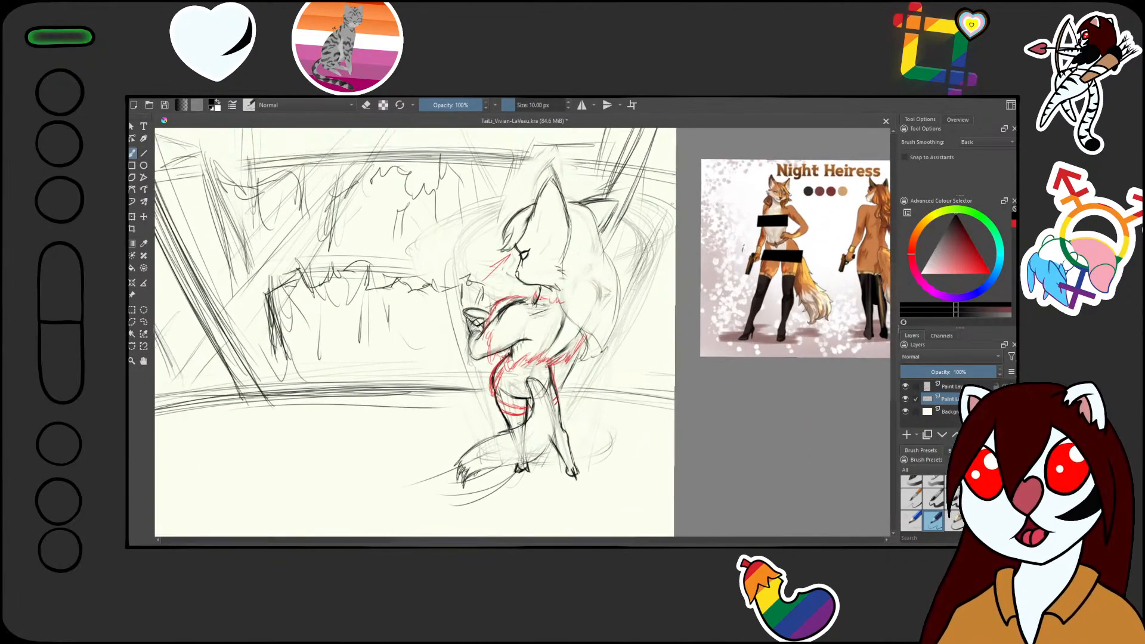
- Darken the slanted line behind the fox near the canvas's right edge
left_click_drag(669, 239, 665, 316, "ctrl")
left_click_drag(665, 316, 649, 276)
left_click_drag(631, 335, 652, 423)
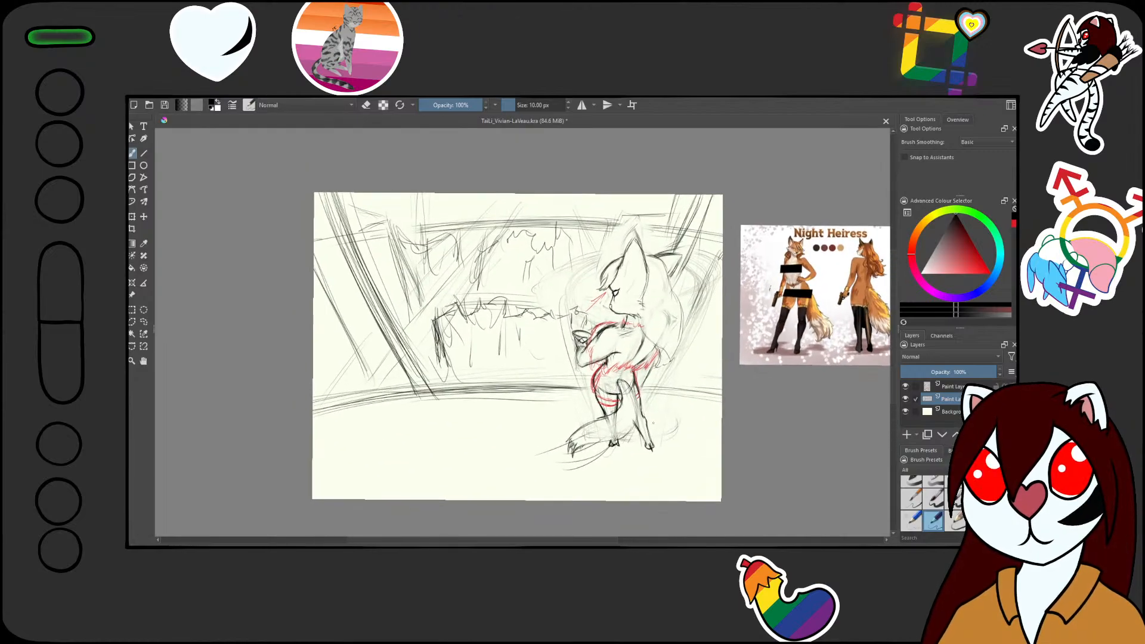
- Reinforce the diagonal band descending from the upper background to the left post and continue it beyond the post toward the floor line
left_click_drag(371, 317, 371, 285, "ctrl")
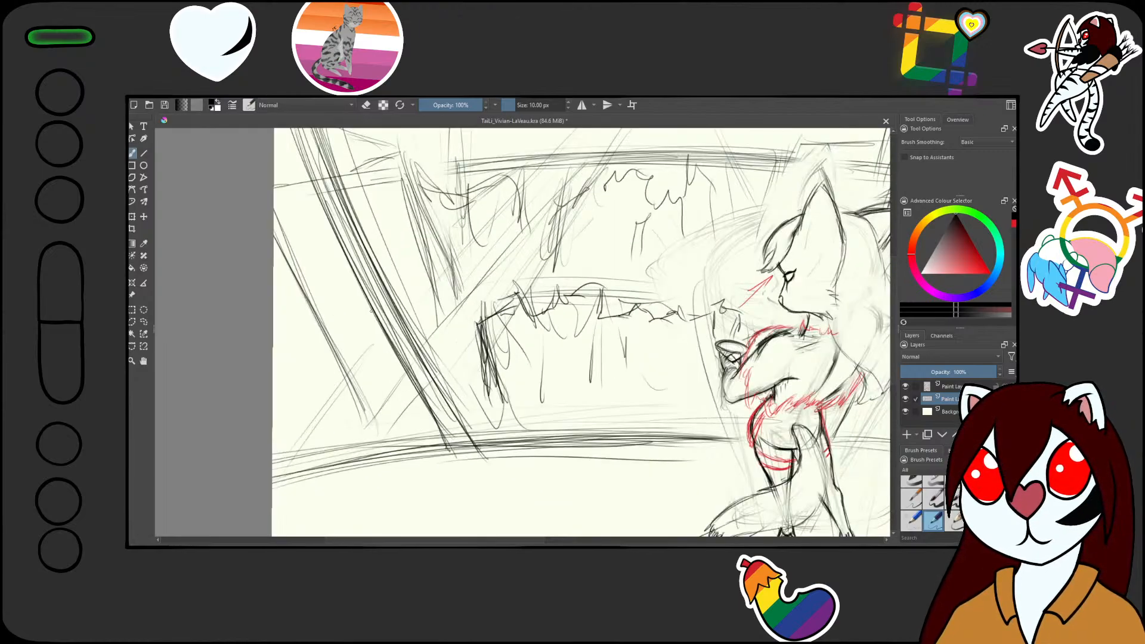
left_click_drag(558, 203, 448, 320)
left_click_drag(556, 210, 430, 341)
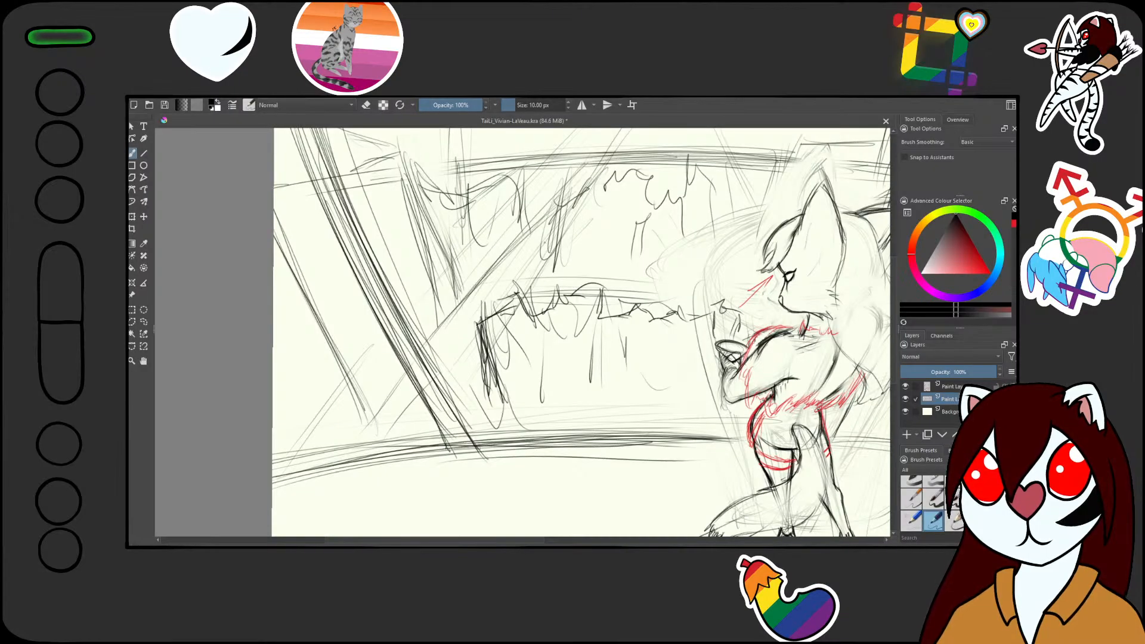
left_click_drag(539, 250, 442, 361)
mouse_move(549, 232)
left_mouse_down()
mouse_move(456, 364)
mouse_move(471, 351)
mouse_move(442, 410)
left_mouse_up()
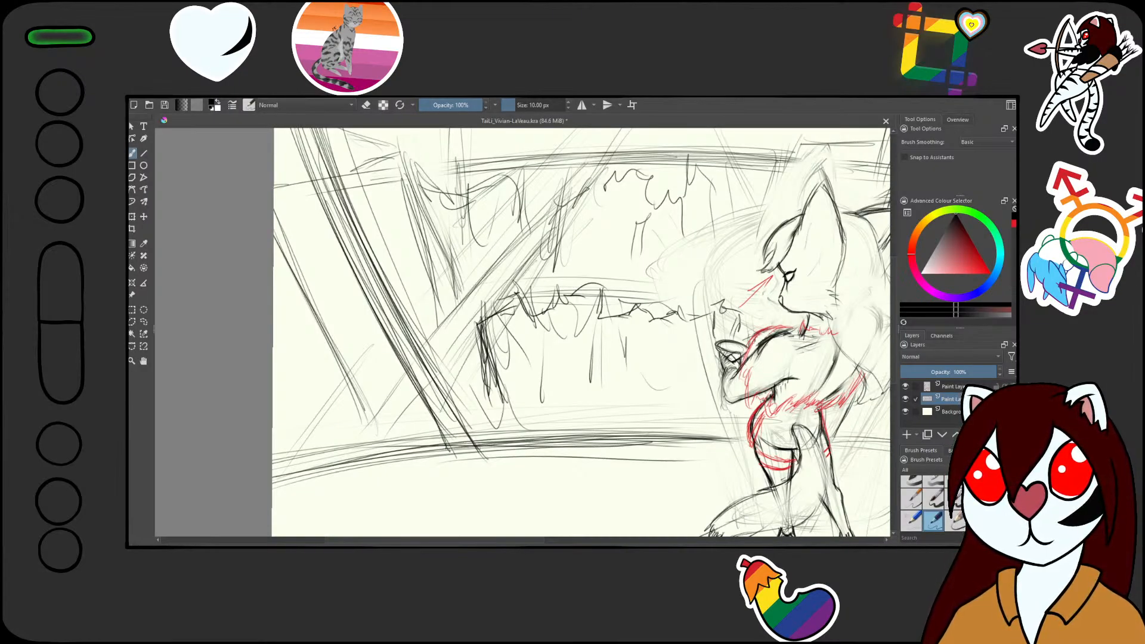
left_click_drag(400, 373, 364, 427)
left_click_drag(404, 370, 359, 436)
left_click_drag(390, 398, 368, 436)
left_click_drag(440, 420, 419, 445)
- Draw a dark wavy hair lock from the base of the fox's front ear down to the cheek
mouse_move(487, 356)
left_mouse_down("ctrl")
mouse_move(487, 412)
mouse_move(507, 393)
left_mouse_up("ctrl")
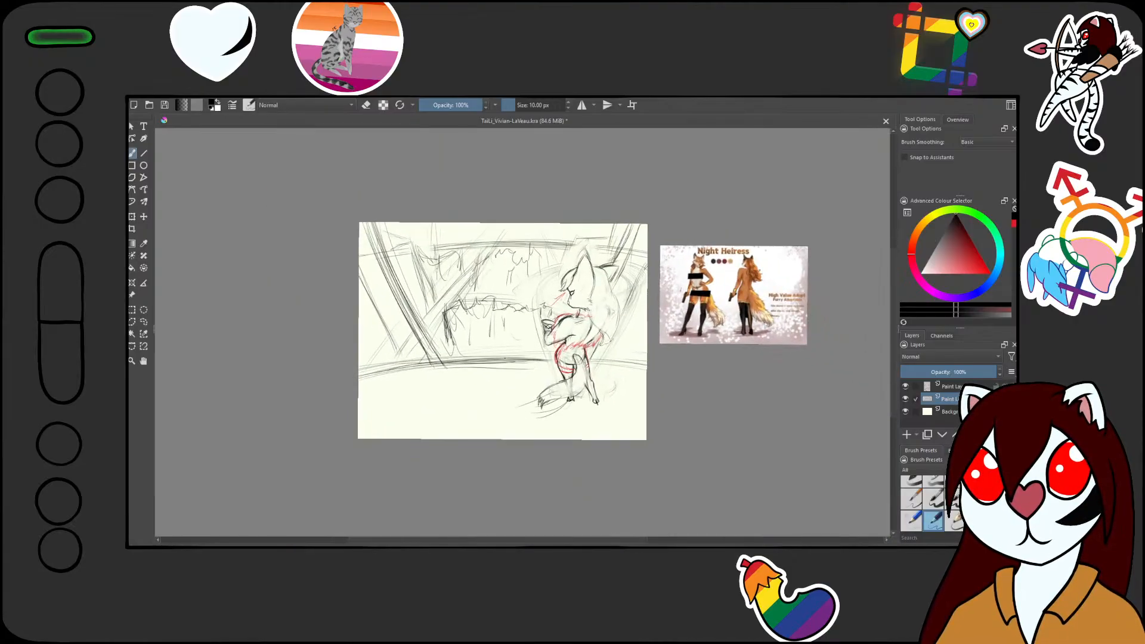
left_click_drag(610, 346, 553, 374, "ctrl")
left_click_drag(471, 358, 471, 334, "ctrl")
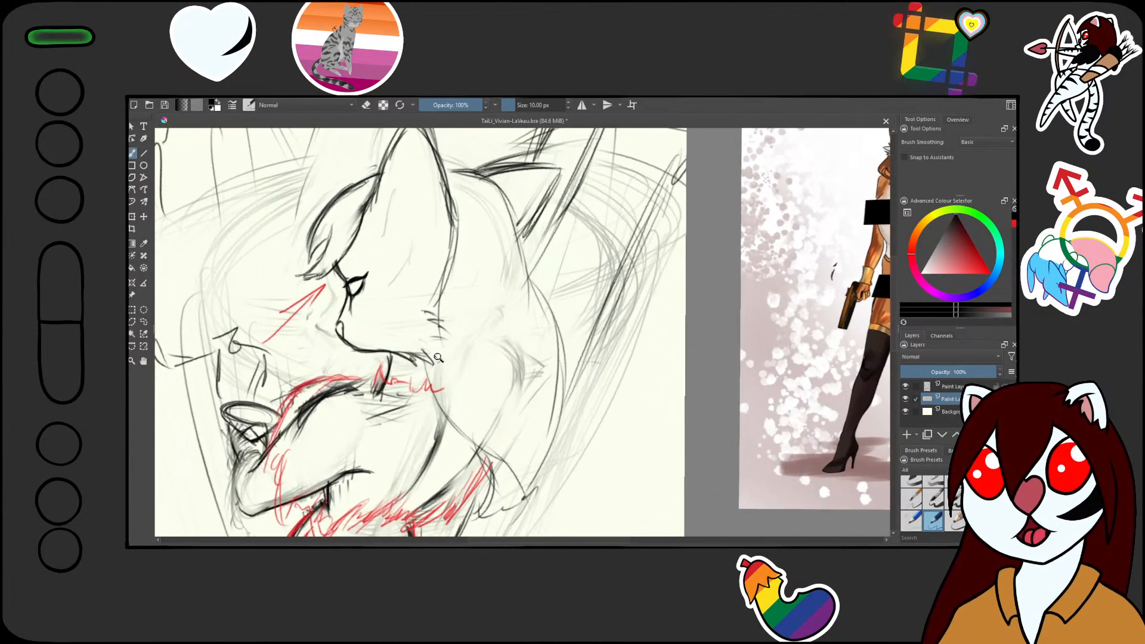
mouse_move(442, 373)
left_mouse_down()
mouse_move(333, 358)
mouse_move(348, 386)
left_mouse_up()
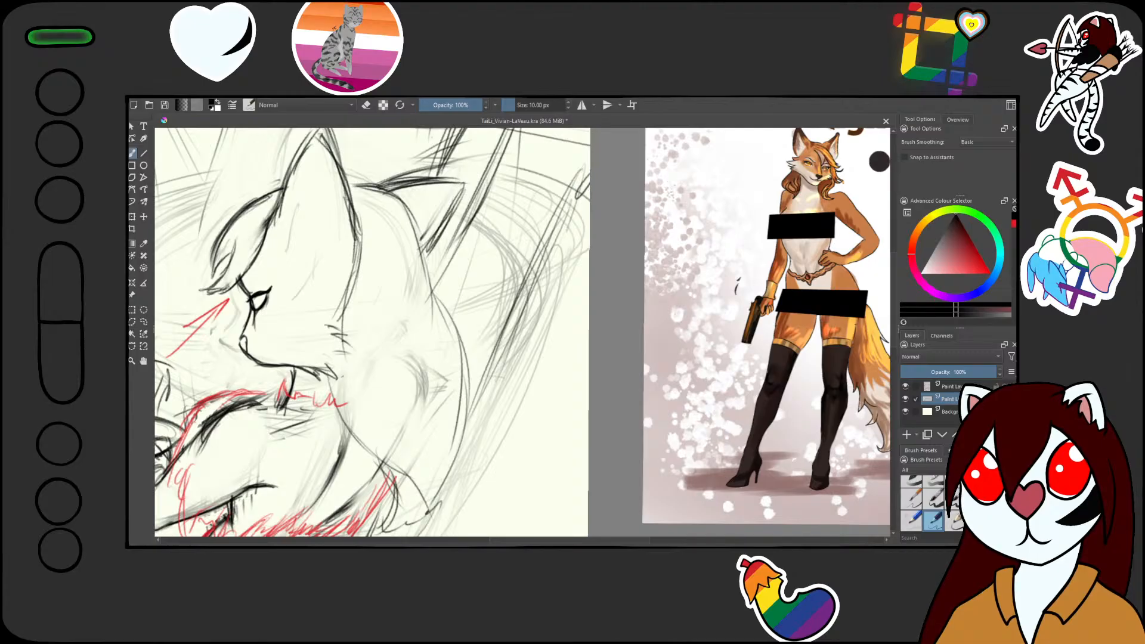
mouse_move(358, 258)
left_mouse_down()
mouse_move(335, 314)
mouse_move(338, 300)
mouse_move(344, 346)
left_mouse_up()
left_click_drag(333, 294, 350, 346)
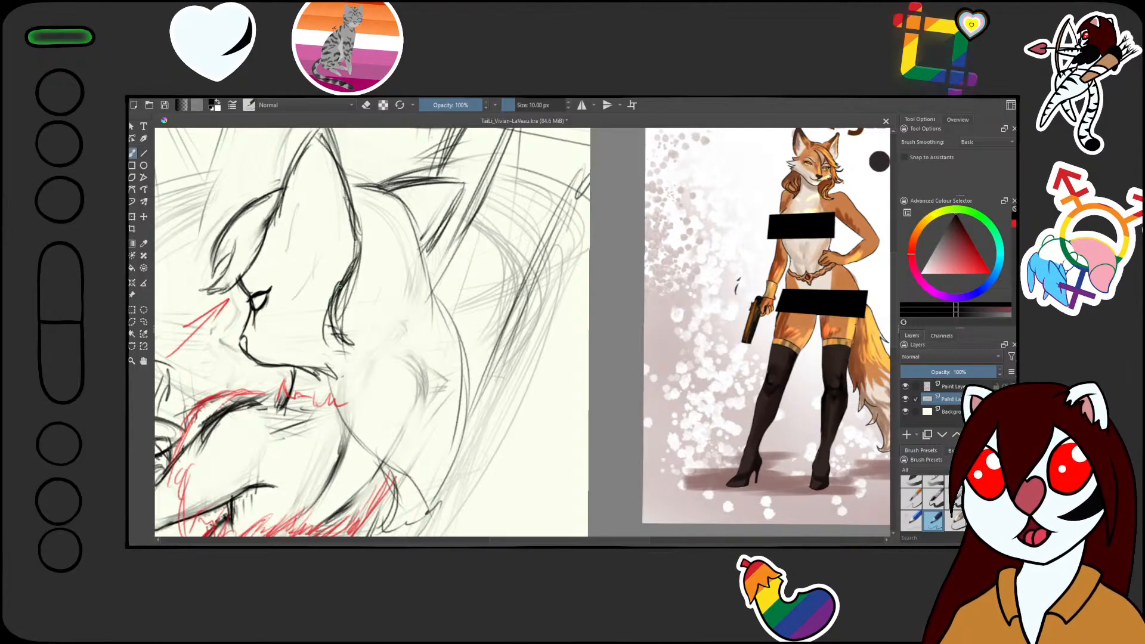
left_click_drag(330, 300, 350, 344)
- Lighten the excess strokes of the cheek lock with the eraser and redraw its curled tip with the sketching brush
scroll(355, 334, "up", 2)
key("e")
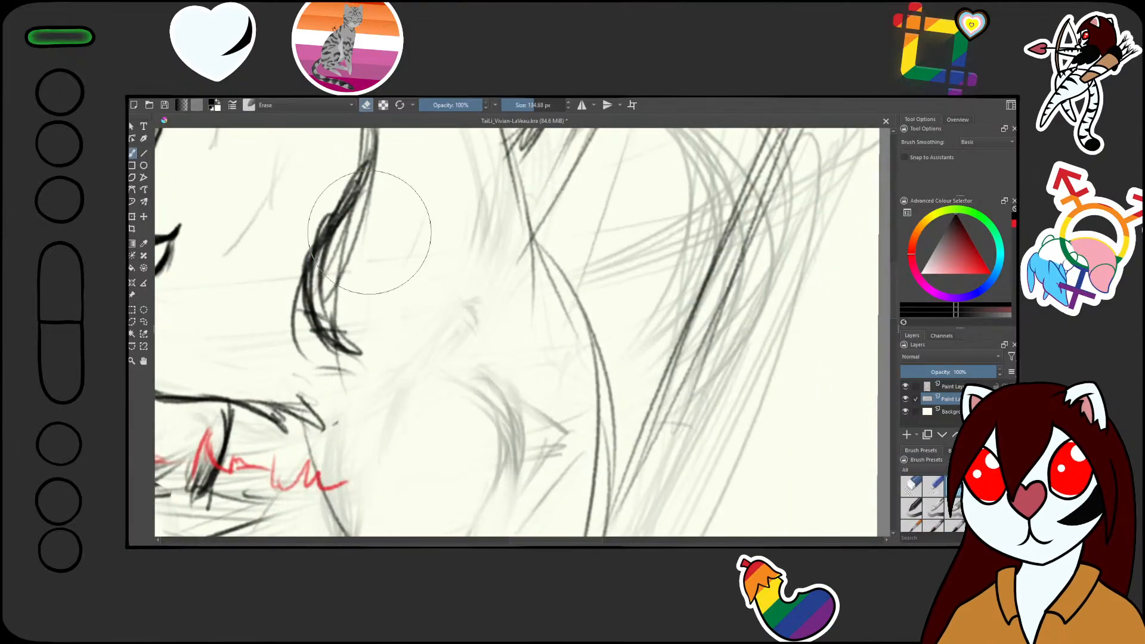
mouse_move(334, 307)
left_mouse_down()
mouse_move(368, 266)
mouse_move(358, 334)
left_mouse_up()
key("slash")
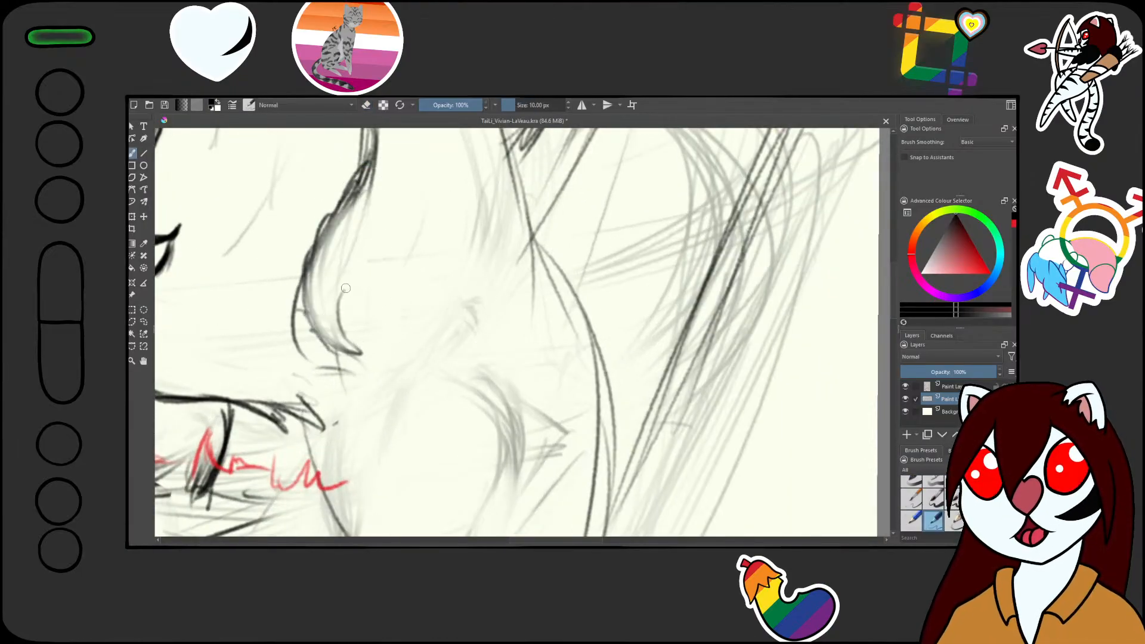
left_click_drag(341, 290, 381, 355)
mouse_move(310, 327)
left_mouse_down()
mouse_move(357, 359)
mouse_move(339, 360)
left_mouse_up()
scroll(465, 412, "down", 4)
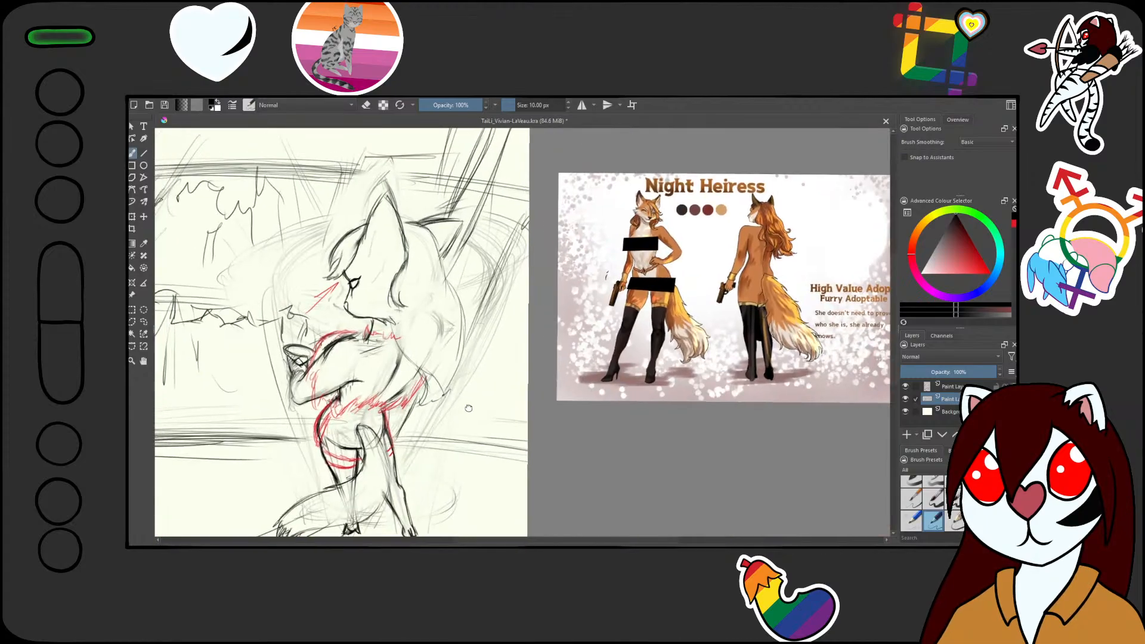
- Draw the front edge of the hair from the cheek over the shoulder to the lower back, with small jagged tufts
left_click_drag(464, 412, 478, 408)
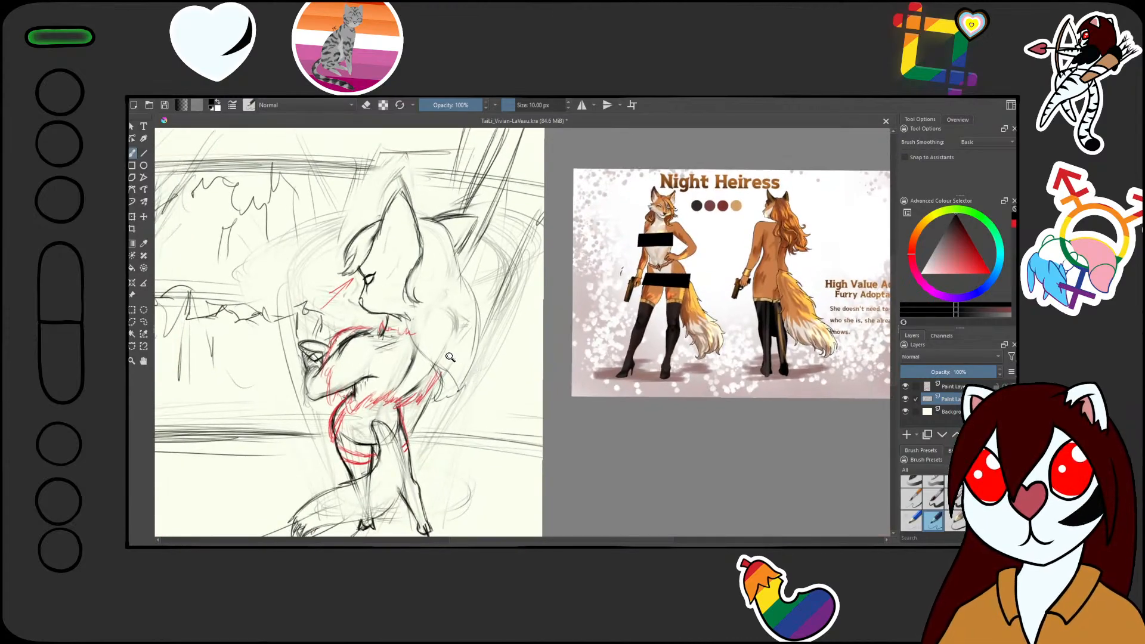
scroll(415, 336, "up", 2)
scroll(415, 337, "up", 1)
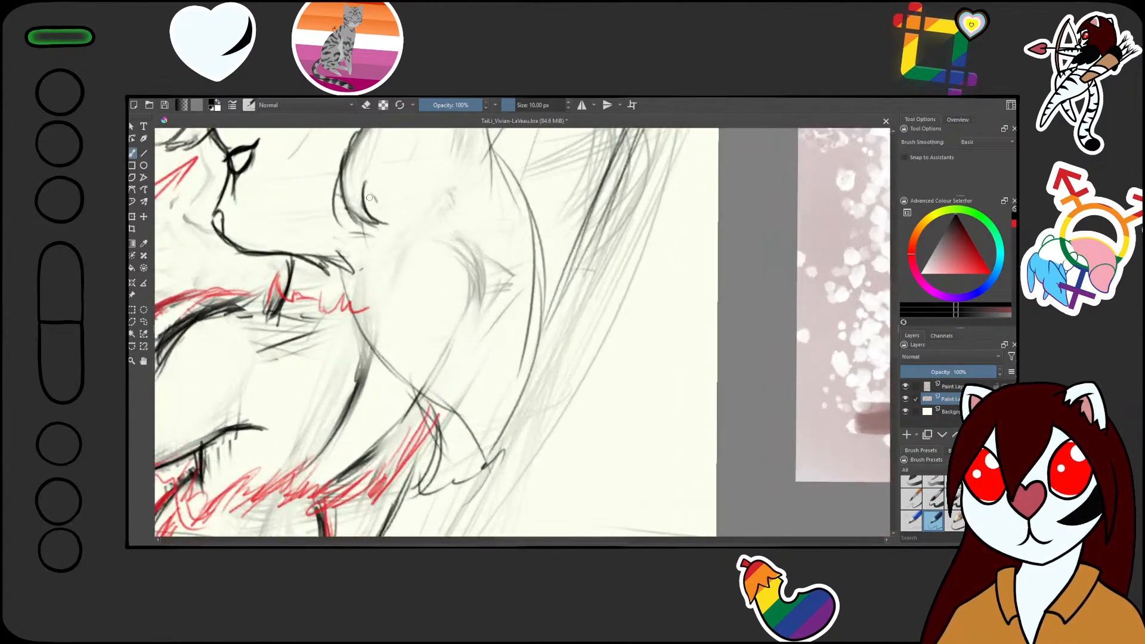
mouse_move(361, 219)
left_mouse_down()
mouse_move(325, 260)
mouse_move(321, 291)
mouse_move(345, 293)
mouse_move(335, 340)
mouse_move(392, 377)
mouse_move(387, 397)
mouse_move(405, 392)
mouse_move(390, 398)
left_mouse_up()
mouse_move(403, 374)
left_mouse_down()
mouse_move(406, 416)
mouse_move(432, 435)
left_mouse_up()
left_click_drag(419, 409, 444, 447)
left_click_drag(431, 432, 444, 467)
mouse_move(445, 424)
left_mouse_down()
mouse_move(438, 475)
mouse_move(420, 495)
left_mouse_up()
left_click_drag(444, 455, 434, 477)
- Darken the curved, pointed tips at the lower end of the fox's hair and add a small inner tuft
mouse_move(519, 296)
left_mouse_down()
mouse_move(555, 441)
mouse_move(608, 429)
left_mouse_up()
left_click_drag(659, 138, 670, 260)
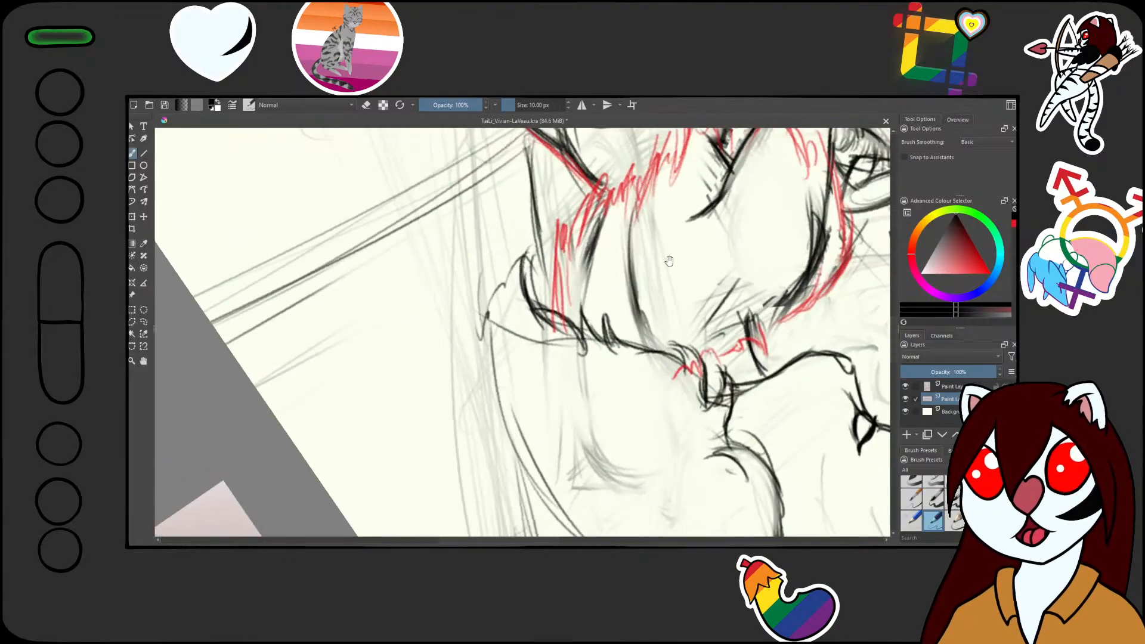
mouse_move(516, 338)
left_mouse_down()
mouse_move(540, 244)
mouse_move(528, 292)
left_mouse_up()
mouse_move(551, 213)
left_mouse_down()
mouse_move(524, 319)
mouse_move(495, 266)
mouse_move(495, 313)
left_mouse_up()
mouse_move(512, 239)
left_mouse_down()
mouse_move(490, 298)
mouse_move(459, 301)
mouse_move(473, 298)
left_mouse_up()
left_click_drag(478, 289, 460, 344)
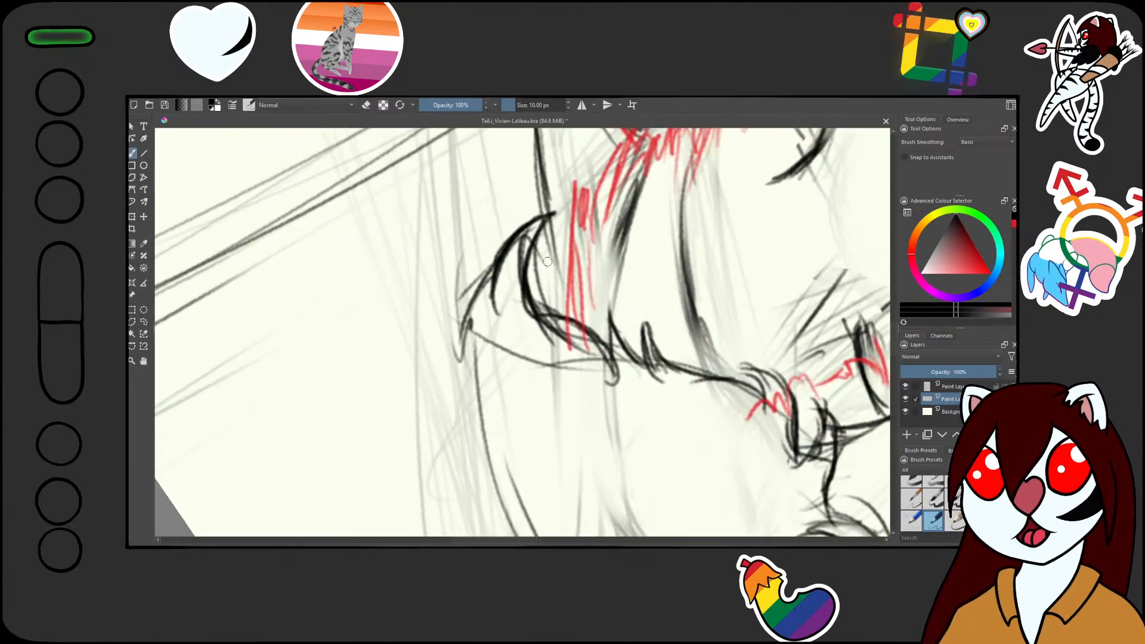
mouse_move(537, 262)
left_mouse_down()
mouse_move(561, 266)
mouse_move(520, 299)
left_mouse_up()
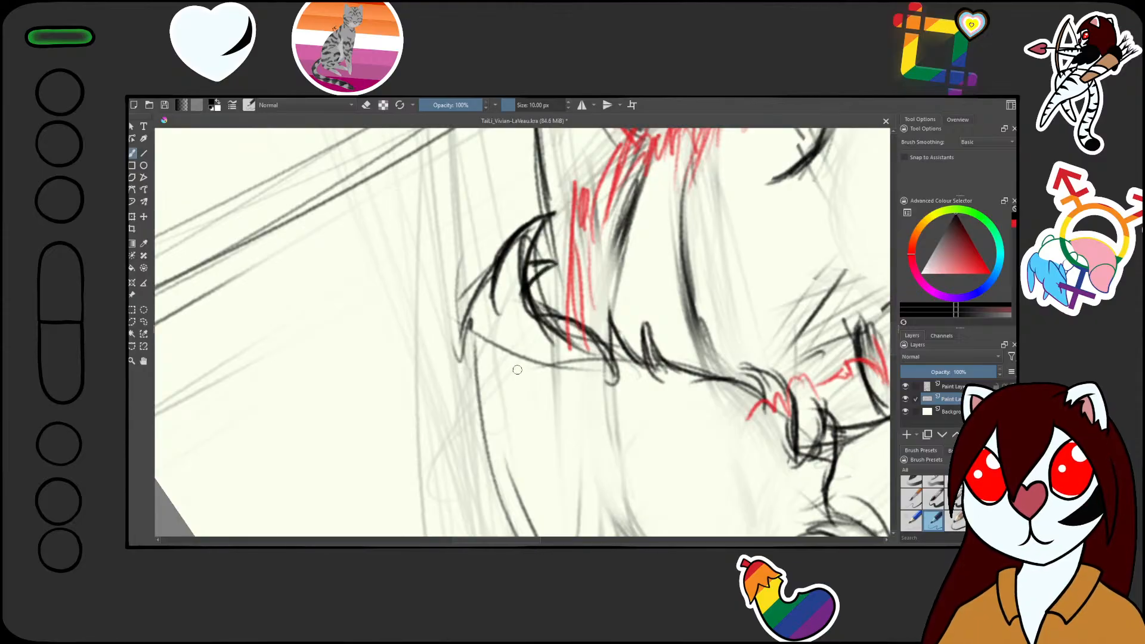
mouse_move(576, 380)
left_mouse_down()
mouse_move(672, 215)
mouse_move(680, 268)
mouse_move(650, 334)
mouse_move(608, 366)
mouse_move(579, 369)
mouse_move(541, 303)
left_mouse_up()
- Darken the hair outline from the crown past the rear ear and add a curled tuft behind that ear
scroll(346, 436, "up", 1)
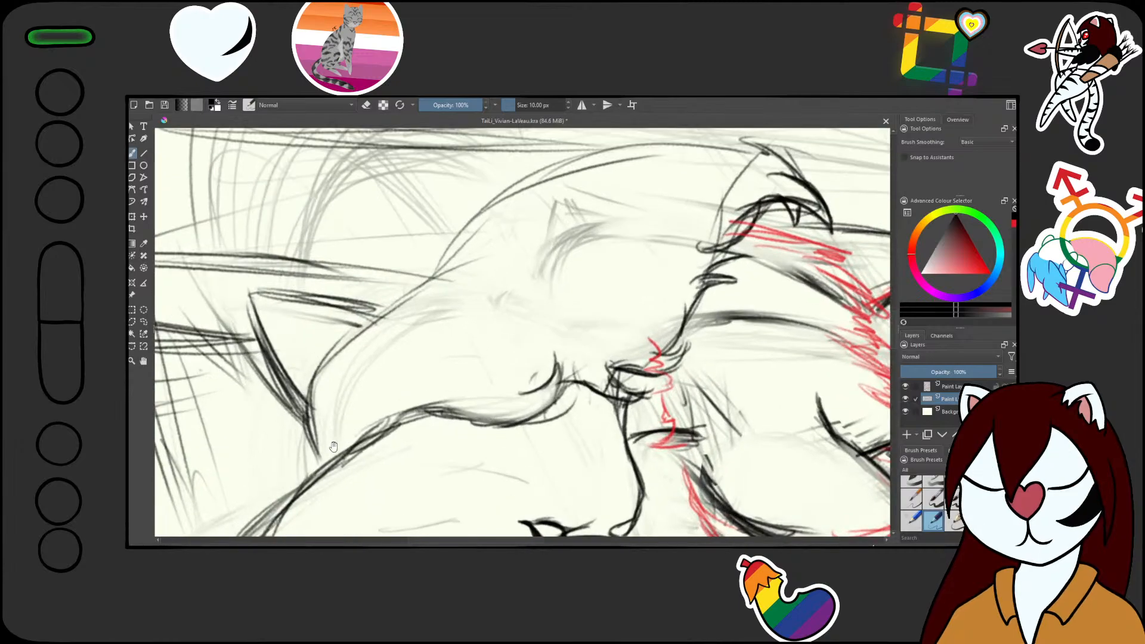
mouse_move(317, 469)
left_mouse_down()
mouse_move(306, 409)
mouse_move(313, 466)
mouse_move(329, 341)
left_mouse_up()
mouse_move(309, 390)
left_mouse_down()
mouse_move(343, 327)
mouse_move(377, 320)
mouse_move(344, 322)
mouse_move(384, 278)
mouse_move(373, 307)
mouse_move(382, 261)
mouse_move(366, 314)
left_mouse_up()
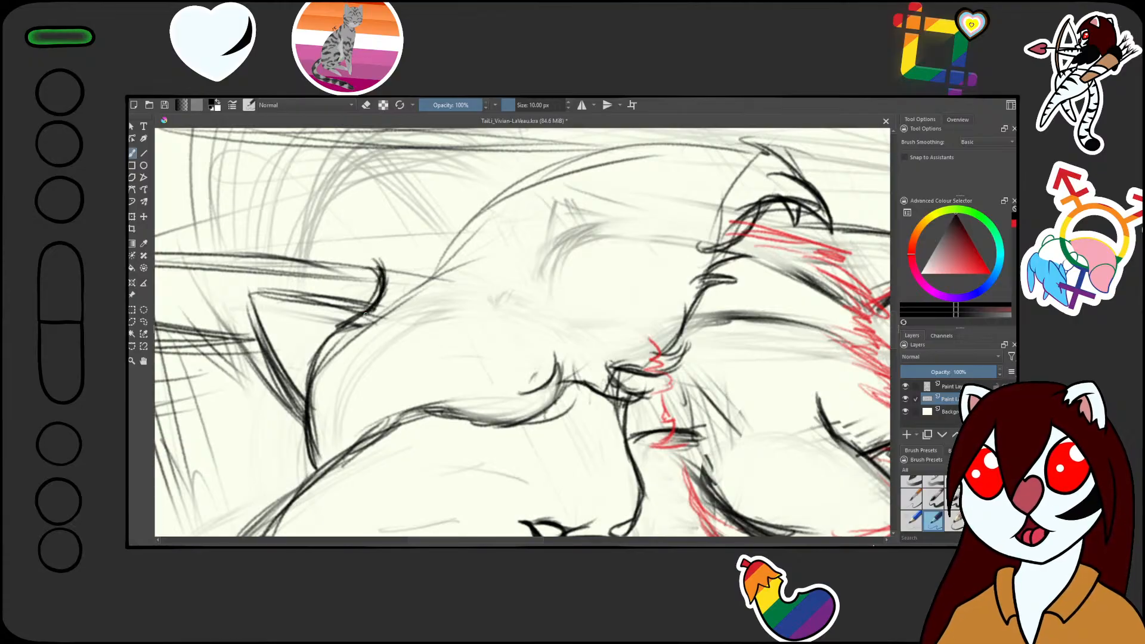
left_click_drag(366, 262, 362, 311)
mouse_move(366, 263)
left_mouse_down()
mouse_move(398, 277)
mouse_move(349, 355)
mouse_move(376, 313)
mouse_move(438, 275)
mouse_move(450, 260)
mouse_move(421, 284)
mouse_move(477, 196)
mouse_move(593, 158)
mouse_move(521, 199)
mouse_move(575, 396)
mouse_move(597, 334)
left_mouse_up()
- Darken the outer hair contour below the rear ear, lighten the rough strokes with the eraser, and redraw a cleaner line
scroll(596, 334, "down", 3)
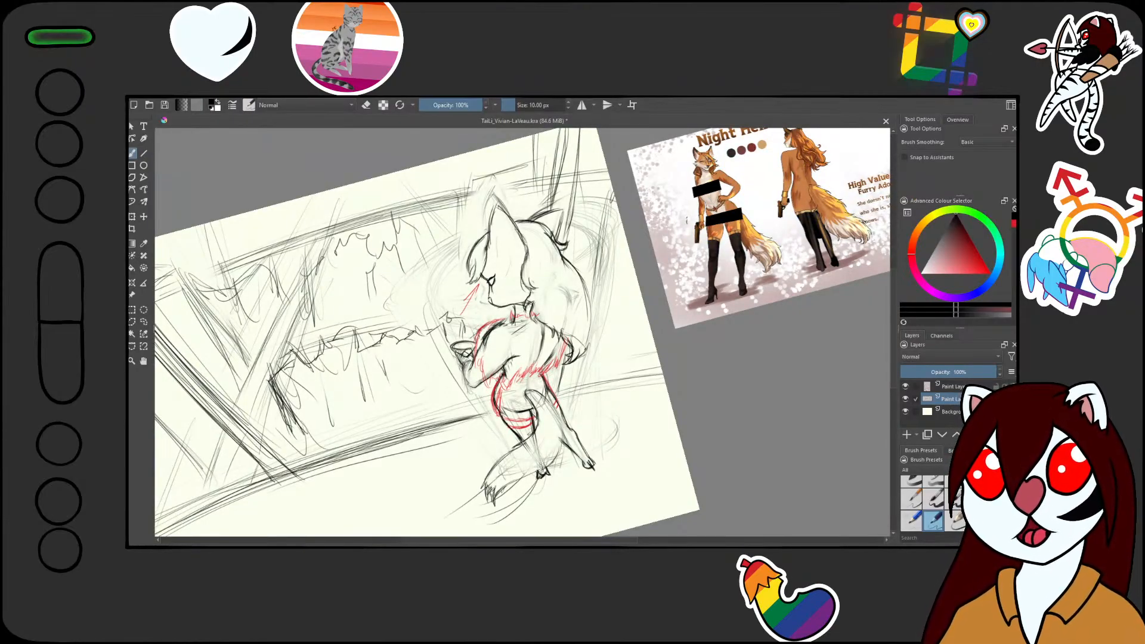
mouse_move(597, 310)
left_mouse_down()
mouse_move(654, 264)
mouse_move(380, 348)
mouse_move(426, 266)
left_mouse_up()
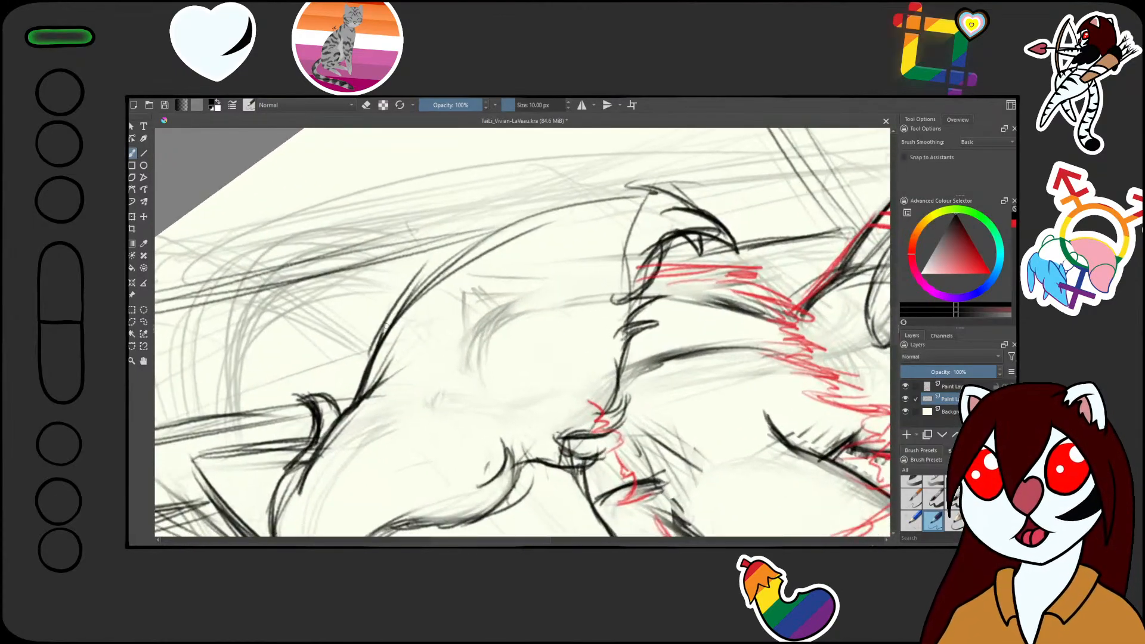
mouse_move(381, 334)
left_mouse_down()
mouse_move(462, 239)
mouse_move(486, 233)
mouse_move(381, 346)
mouse_move(552, 222)
left_mouse_up()
key("e")
left_click_drag(448, 269, 415, 324)
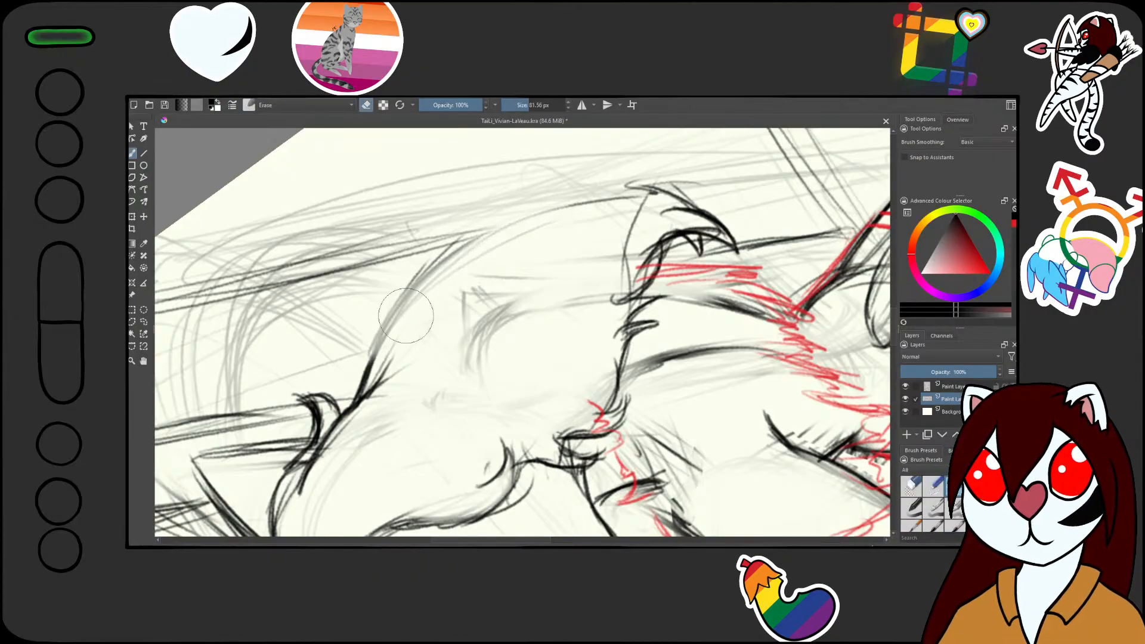
key("slash")
mouse_move(369, 368)
left_mouse_down()
mouse_move(425, 272)
mouse_move(456, 250)
mouse_move(435, 261)
left_mouse_up()
mouse_move(379, 341)
left_mouse_down()
mouse_move(438, 237)
mouse_move(419, 278)
left_mouse_up()
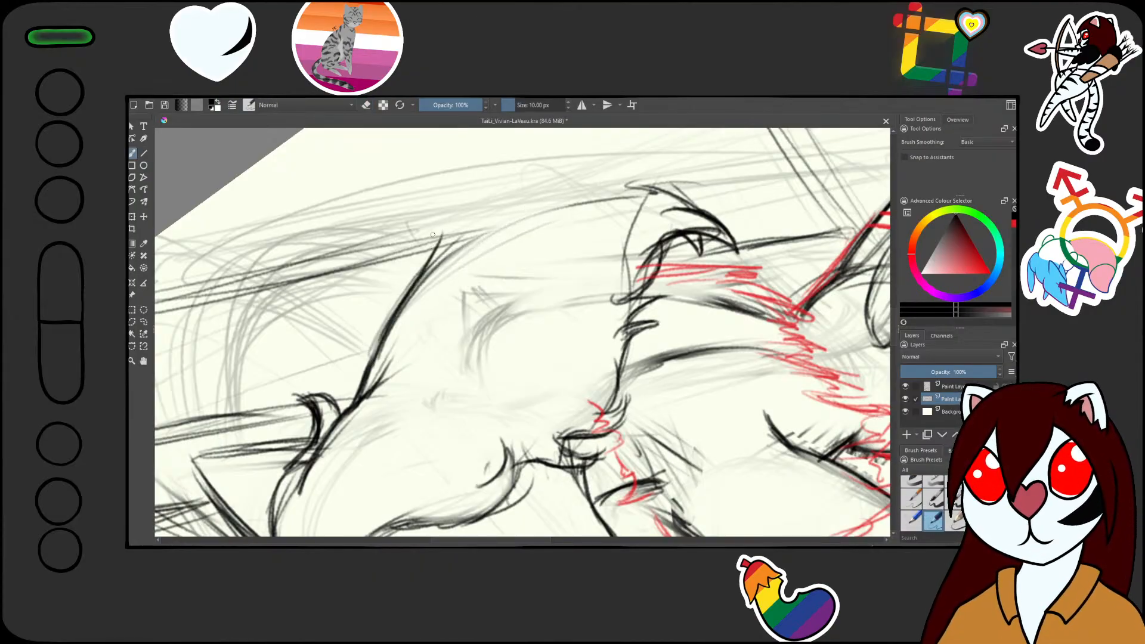
- Darken the fox's outer hair contour along the upper back, add a pointed tuft, and rework the curl ending the line
left_click_drag(435, 234, 416, 285)
left_click_drag(425, 232, 417, 292)
left_click_drag(430, 235, 409, 304)
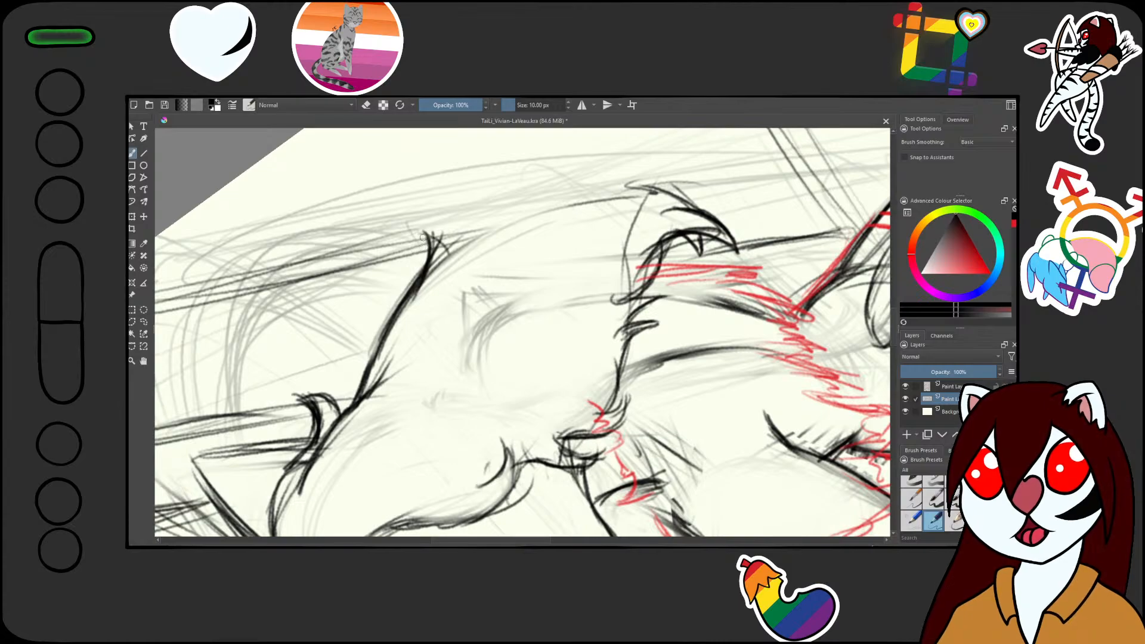
mouse_move(423, 234)
left_mouse_down()
mouse_move(451, 268)
mouse_move(454, 246)
mouse_move(430, 276)
mouse_move(508, 217)
left_mouse_up()
left_click_drag(435, 269, 531, 203)
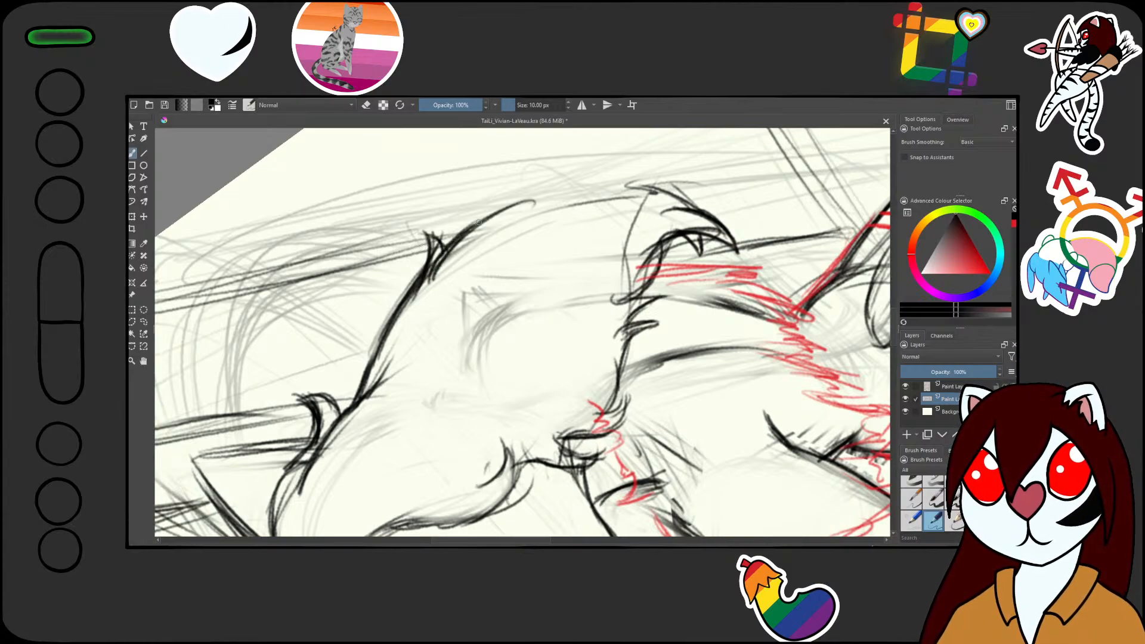
mouse_move(474, 227)
left_mouse_down()
mouse_move(549, 198)
mouse_move(550, 165)
left_mouse_up()
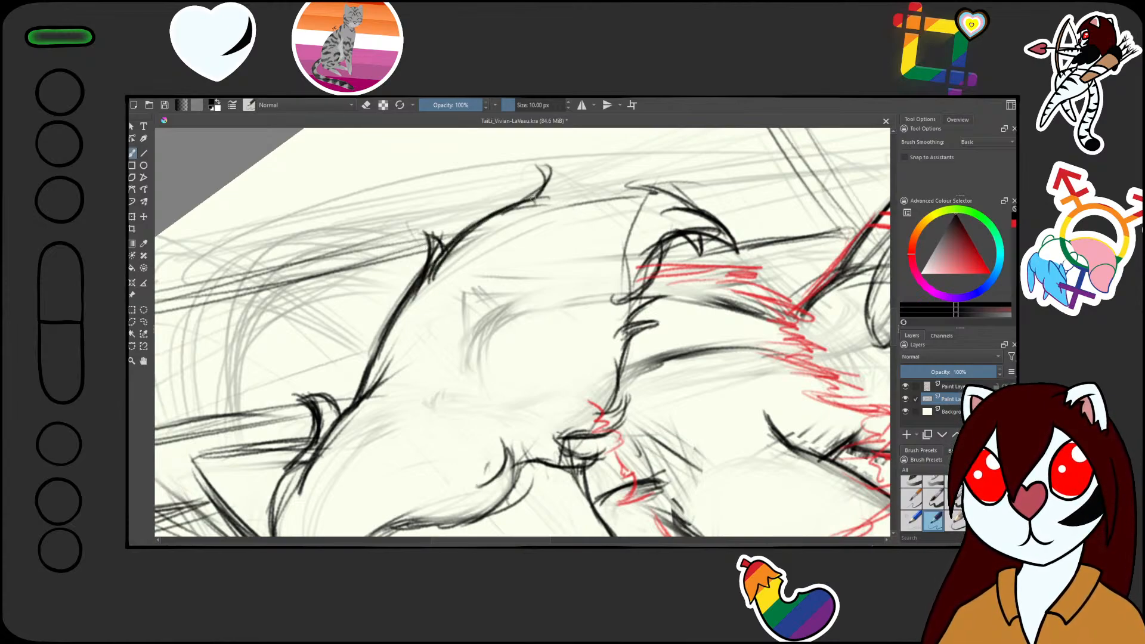
mouse_move(501, 213)
left_mouse_down()
mouse_move(540, 189)
mouse_move(507, 207)
mouse_move(546, 167)
mouse_move(495, 217)
left_mouse_up()
key("ctrl+z")
key("ctrl+z")
key("ctrl+z")
key("ctrl+z")
key("ctrl+z")
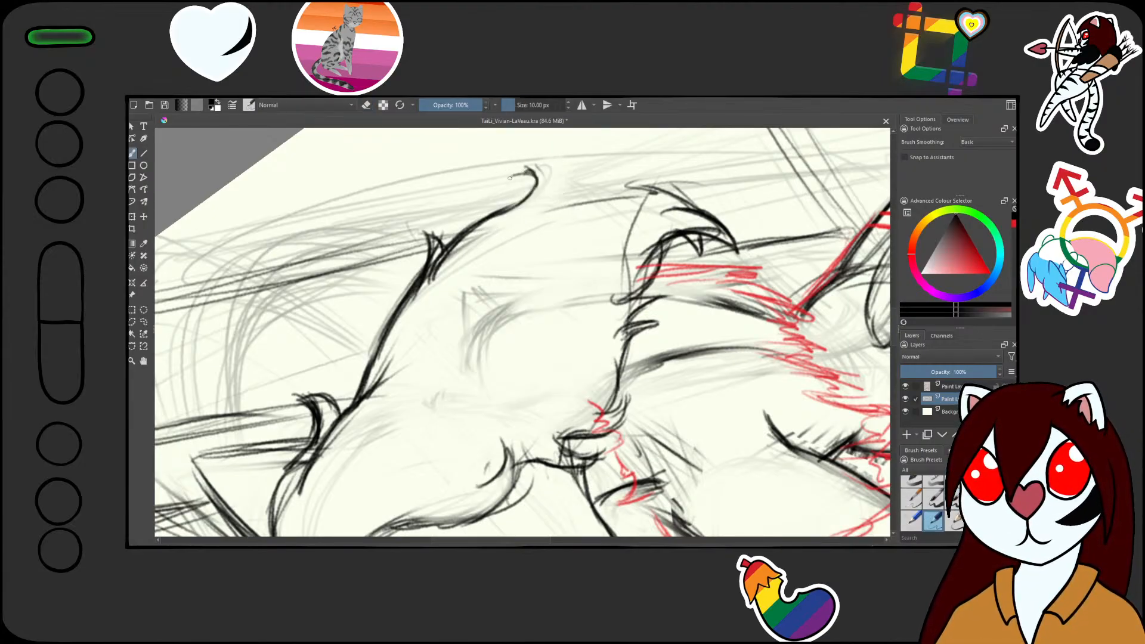
- Continue the outer hair contour down the back with curled tips and join it to the pointed ends at the bottom
left_click_drag(512, 178, 596, 147)
left_click_drag(548, 200, 615, 141)
mouse_move(567, 169)
left_mouse_down()
mouse_move(641, 141)
mouse_move(618, 150)
mouse_move(513, 299)
left_mouse_up()
left_click_drag(597, 239, 614, 207)
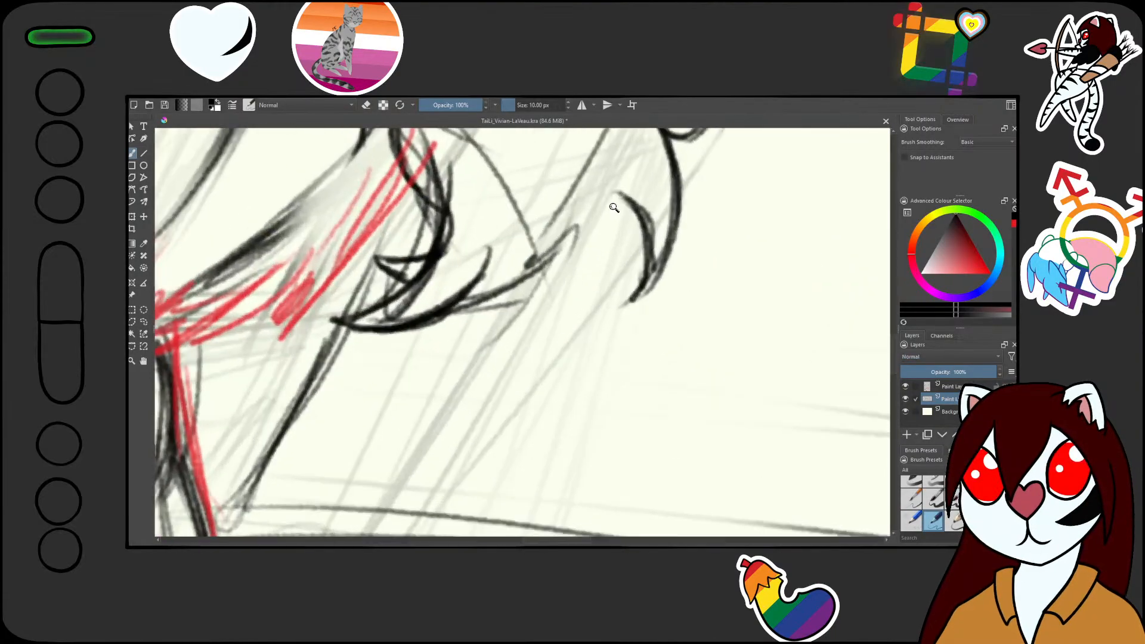
left_click_drag(619, 150, 636, 215)
left_click_drag(635, 197, 555, 301)
mouse_move(618, 263)
left_mouse_down()
mouse_move(522, 301)
mouse_move(475, 296)
left_mouse_up()
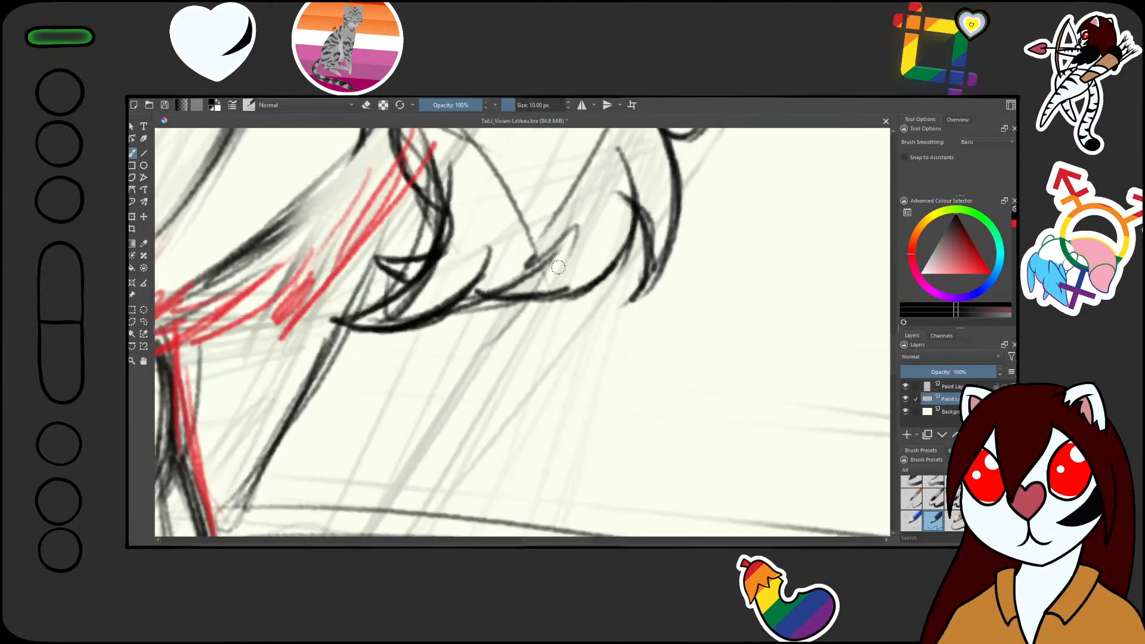
mouse_move(582, 209)
left_mouse_down()
mouse_move(539, 297)
mouse_move(567, 385)
left_mouse_up()
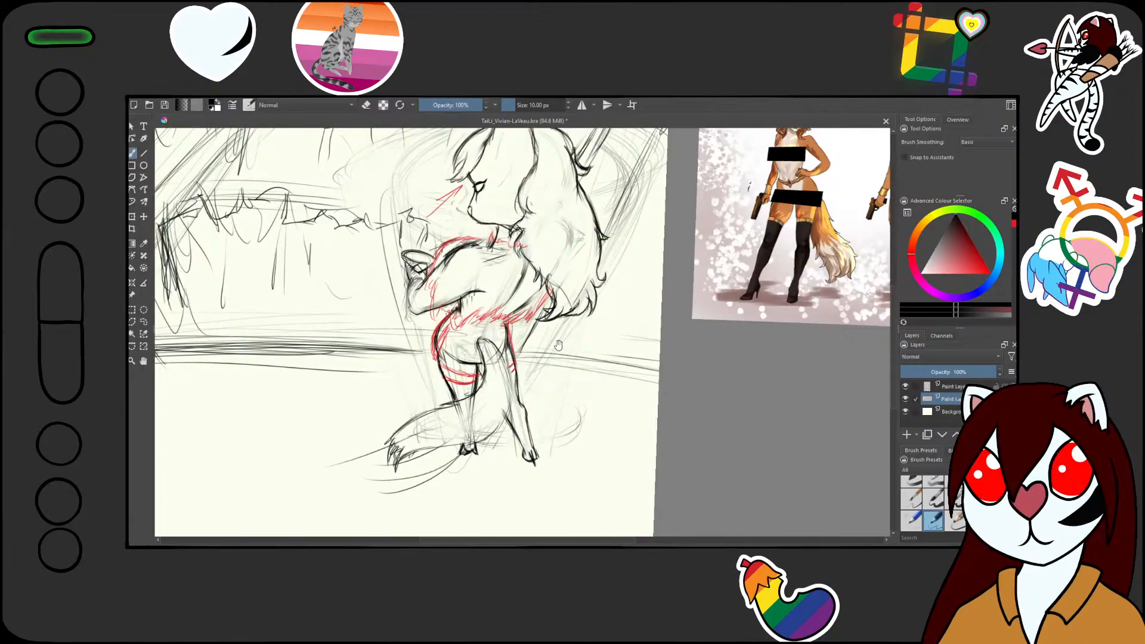
- Draw wavy, pointed inner locks in the middle of the fox's hair
left_click_drag(558, 345, 571, 332)
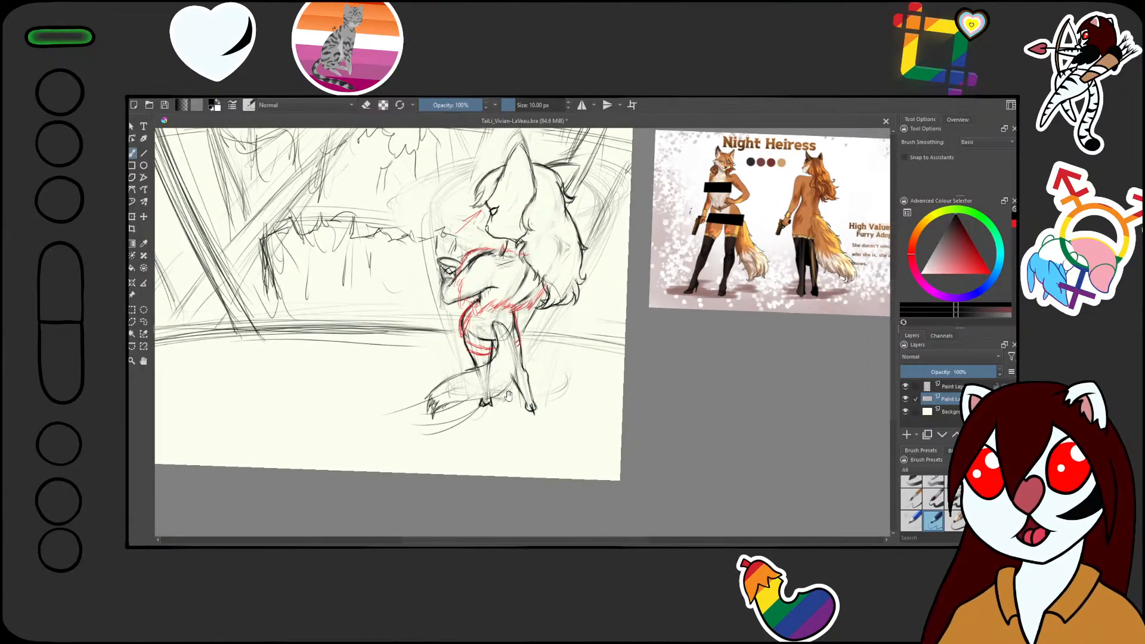
left_click_drag(481, 437, 481, 424)
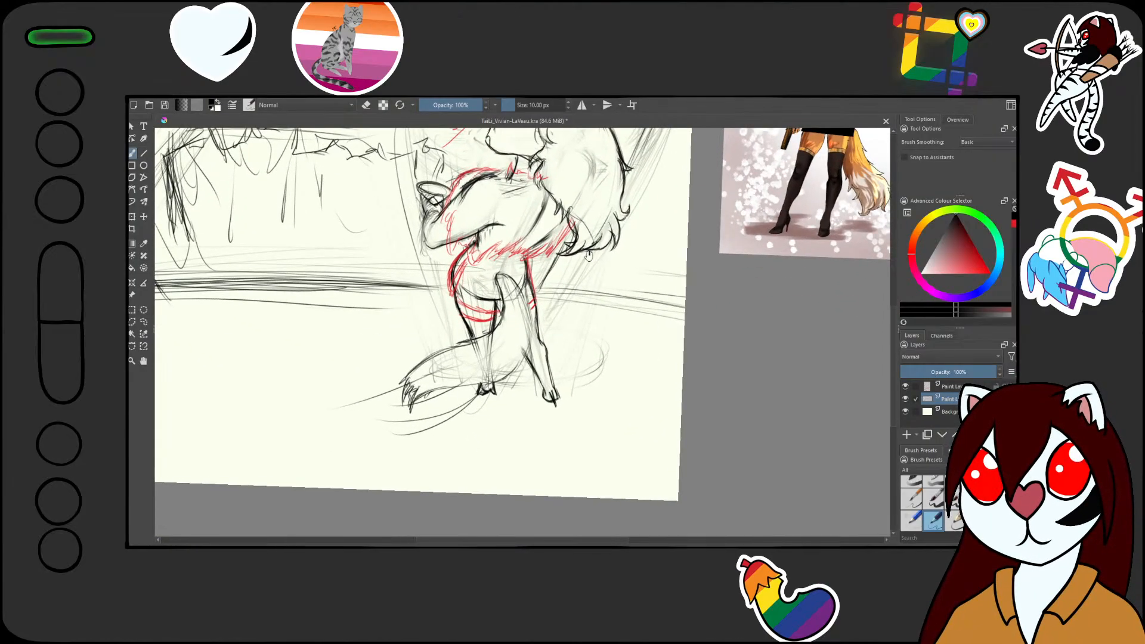
left_click_drag(589, 256, 545, 380)
mouse_move(552, 272)
left_mouse_down()
mouse_move(518, 231)
mouse_move(508, 323)
left_mouse_up()
mouse_move(487, 285)
left_mouse_down()
mouse_move(547, 344)
mouse_move(553, 367)
left_mouse_up()
mouse_move(510, 262)
left_mouse_down()
mouse_move(554, 317)
mouse_move(549, 372)
mouse_move(589, 323)
mouse_move(599, 273)
mouse_move(563, 311)
mouse_move(557, 339)
left_mouse_up()
left_click_drag(581, 287, 571, 363)
left_click_drag(571, 316, 576, 371)
left_click_drag(529, 246, 546, 288)
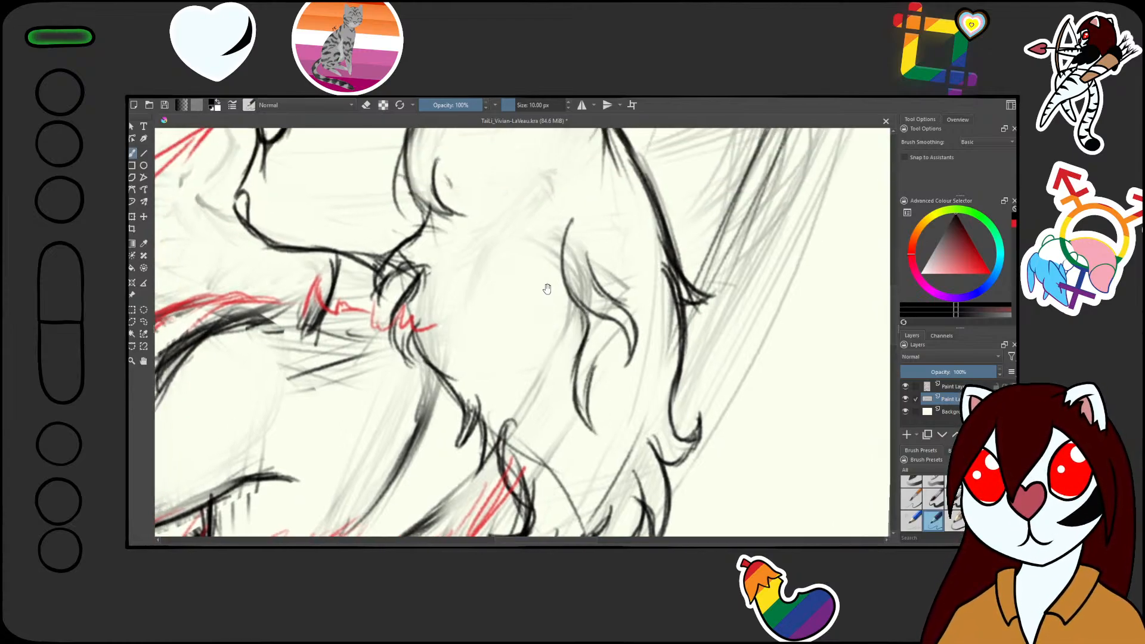
- Add short curved strands inside the hair beside the cheek and above the shoulder
mouse_move(486, 158)
left_mouse_down()
mouse_move(490, 206)
mouse_move(464, 241)
mouse_move(490, 227)
mouse_move(462, 247)
left_mouse_up()
mouse_move(498, 186)
left_mouse_down()
mouse_move(464, 245)
mouse_move(470, 337)
left_mouse_up()
left_click_drag(483, 274, 497, 368)
left_click_drag(473, 327, 506, 371)
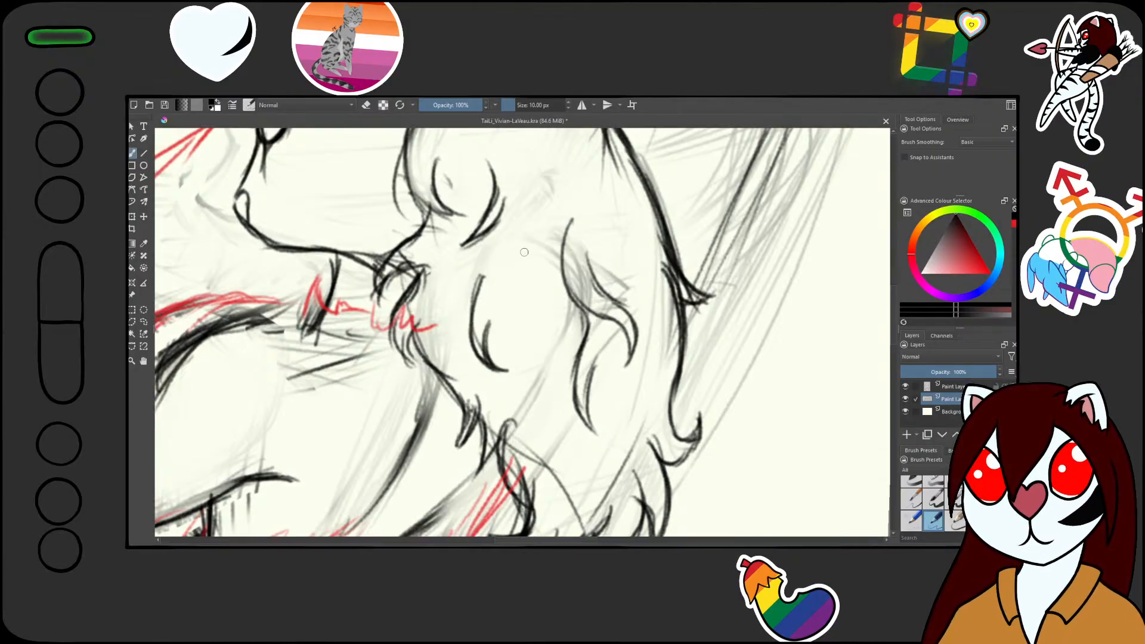
scroll(525, 252, "down", 8)
scroll(533, 211, "up", 5)
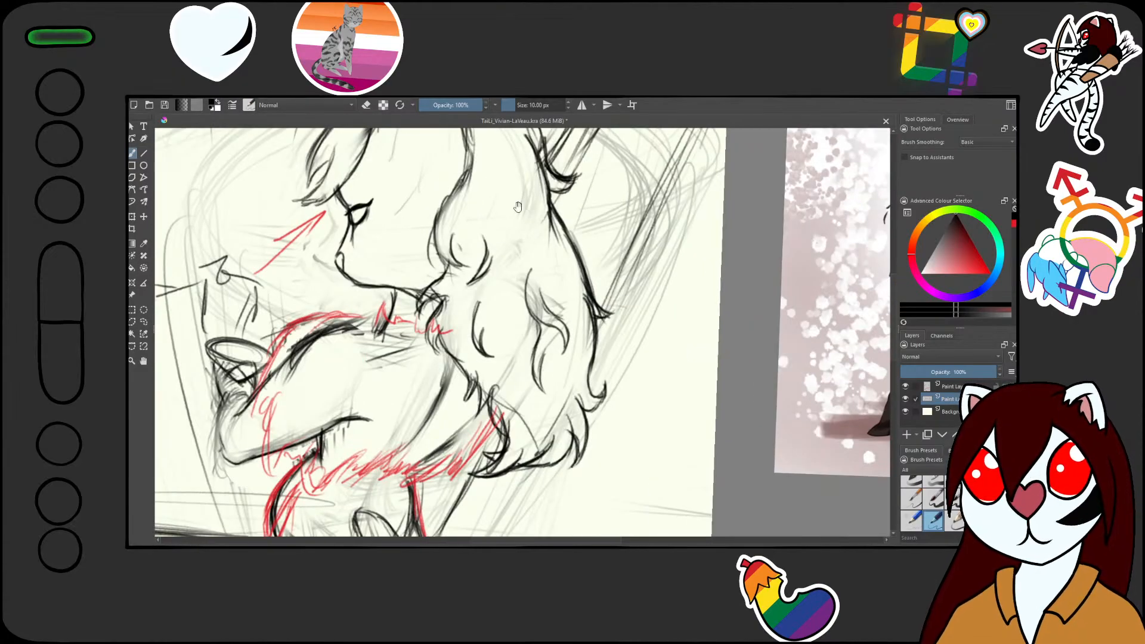
left_click_drag(532, 256, 537, 382)
left_click_drag(559, 340, 487, 296)
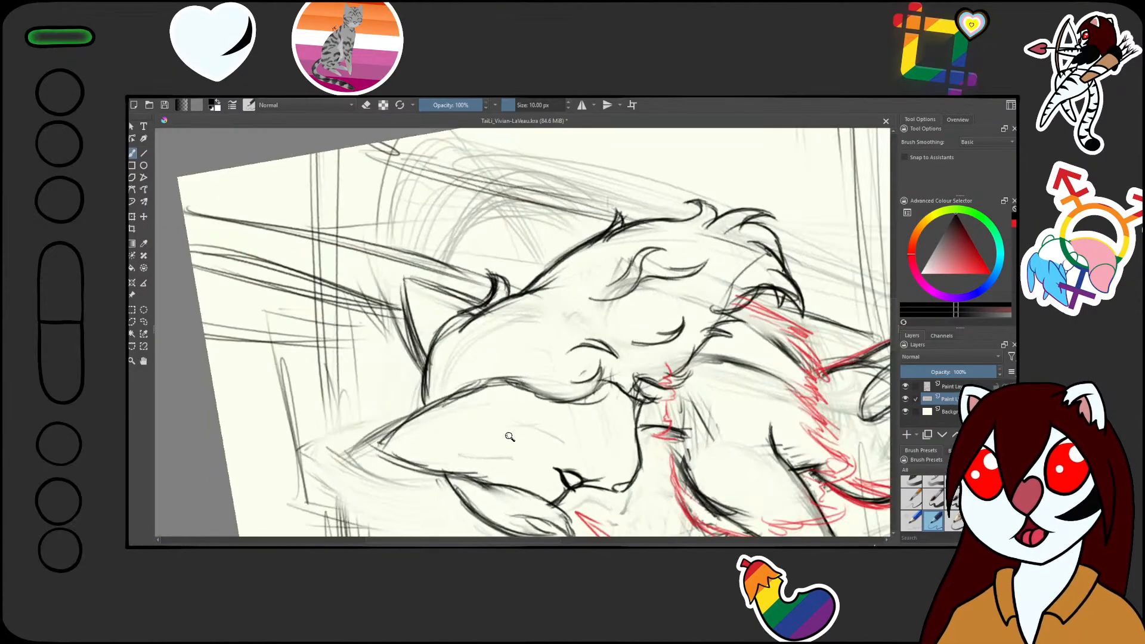
- Draw a wavy forked lock on the crown behind the near ear and a strand inside the outer hair contour
scroll(510, 437, "up", 3)
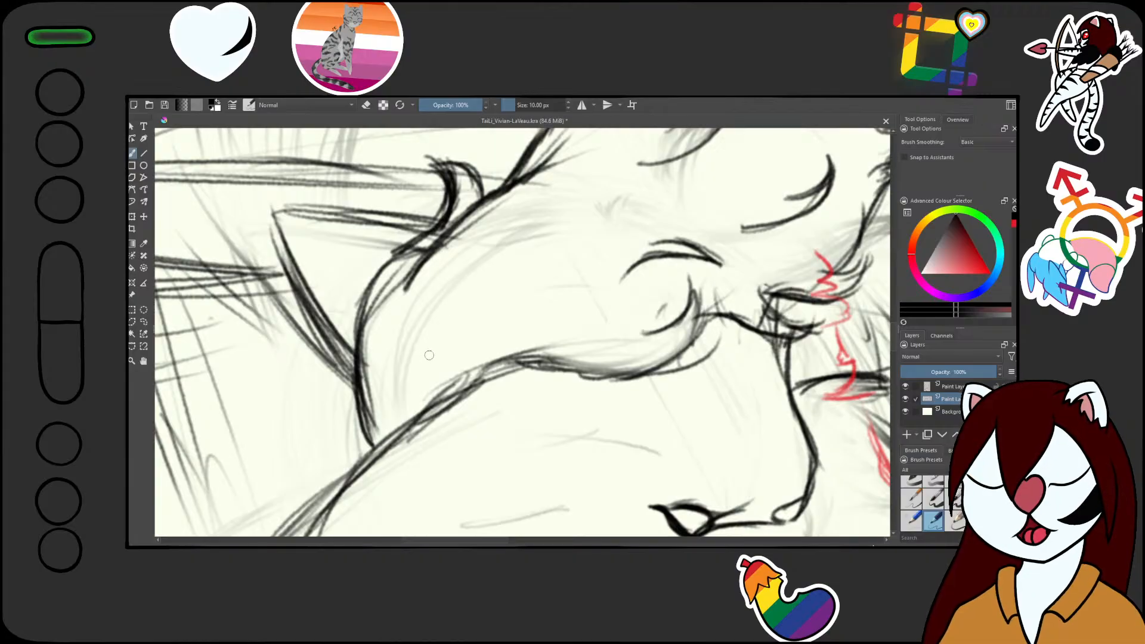
mouse_move(406, 380)
left_mouse_down()
mouse_move(424, 314)
mouse_move(494, 280)
mouse_move(477, 301)
mouse_move(504, 268)
mouse_move(441, 352)
mouse_move(487, 338)
mouse_move(512, 313)
mouse_move(477, 351)
mouse_move(425, 371)
mouse_move(452, 338)
mouse_move(436, 392)
left_mouse_up()
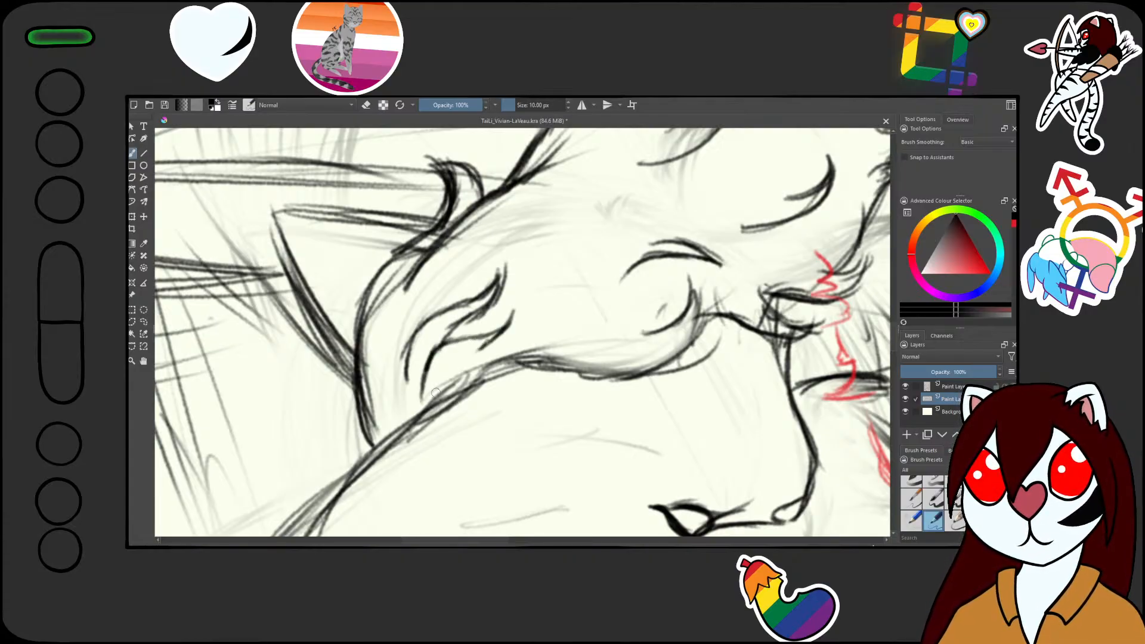
mouse_move(516, 263)
left_mouse_down()
mouse_move(559, 378)
mouse_move(615, 281)
mouse_move(599, 223)
mouse_move(614, 280)
left_mouse_up()
left_click_drag(625, 232, 616, 295)
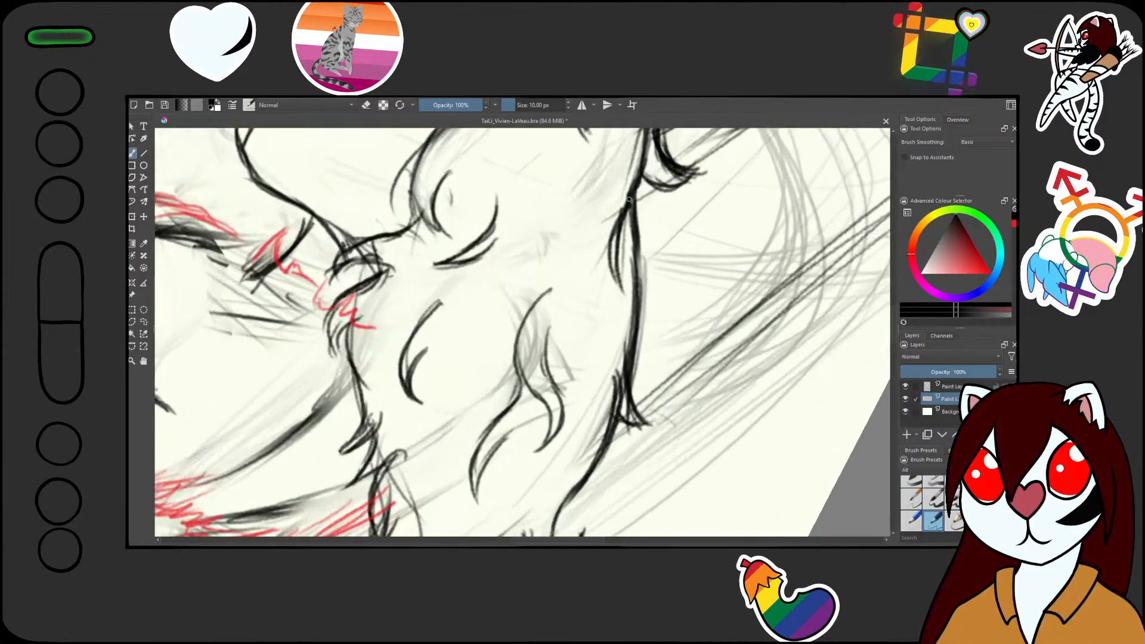
left_click_drag(629, 198, 595, 347)
left_click_drag(658, 290, 683, 226)
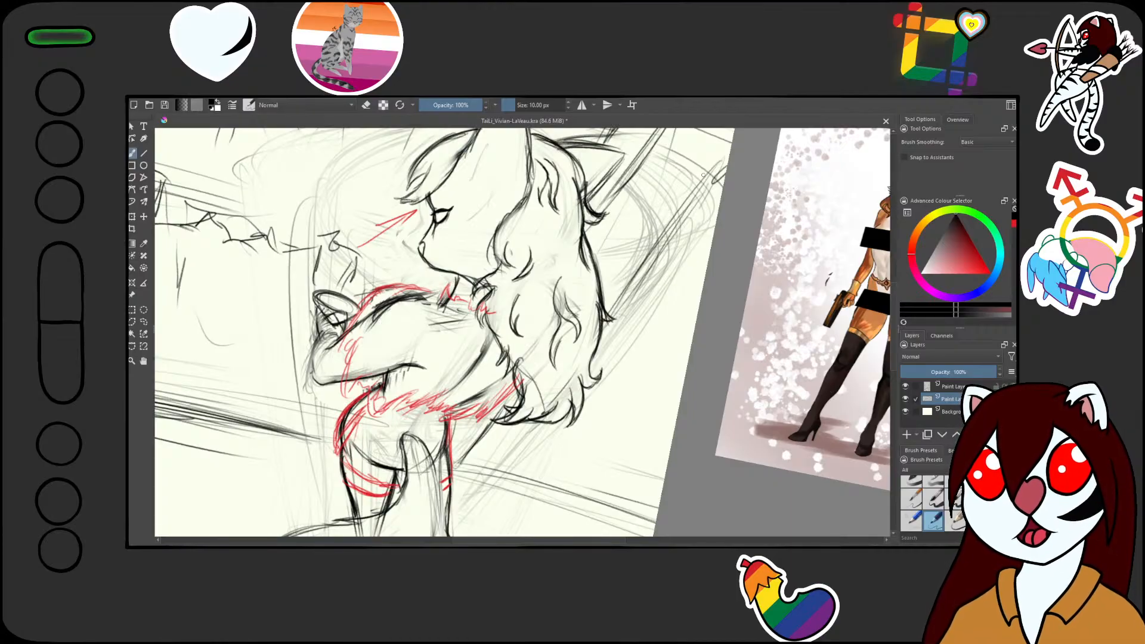
- Darken the rear edge of the near ear from its tip down to the hairline
left_click_drag(582, 270, 578, 246)
left_click_drag(492, 245, 476, 266)
left_click_drag(516, 320, 595, 169)
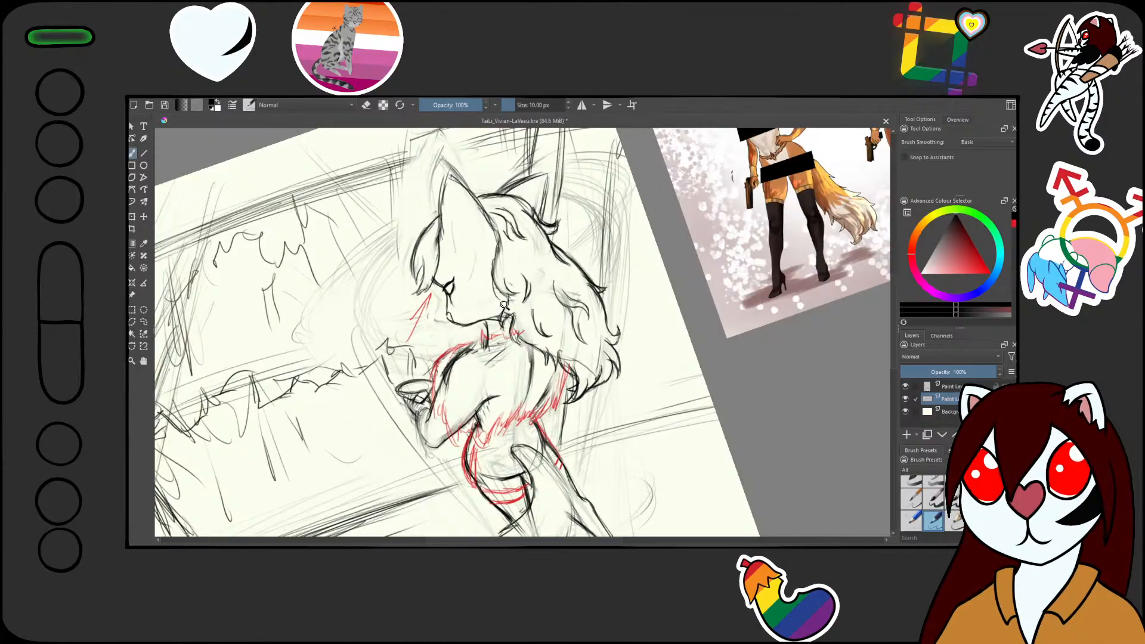
mouse_move(504, 304)
left_mouse_down()
mouse_move(537, 262)
mouse_move(684, 258)
mouse_move(531, 323)
left_mouse_up()
left_click_drag(595, 273, 534, 343)
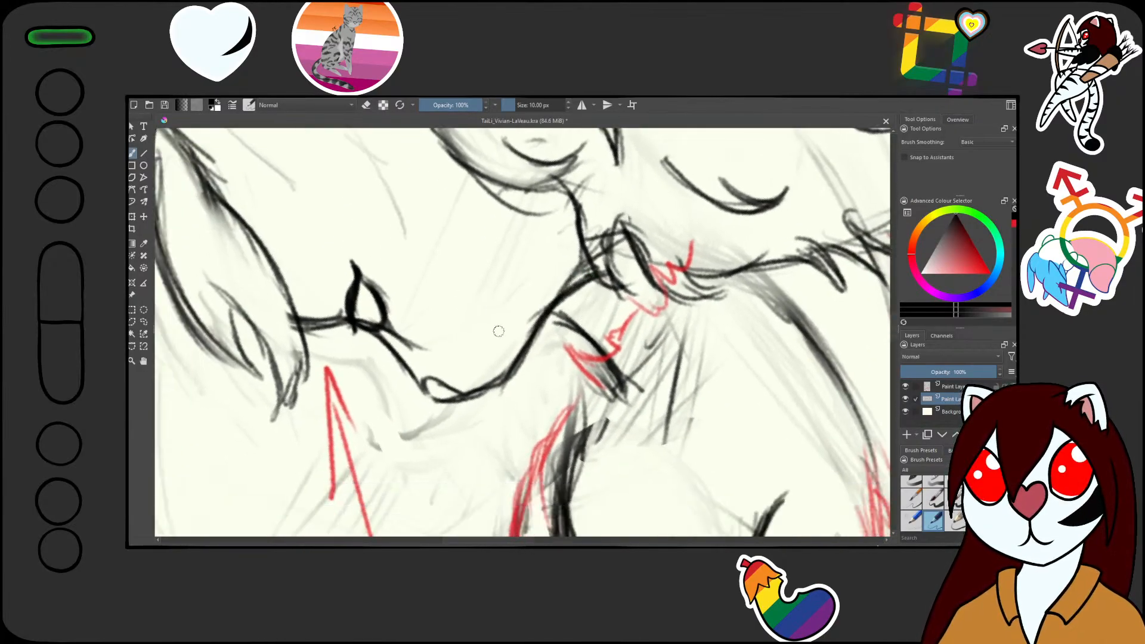
left_click_drag(510, 289, 525, 373)
left_click_drag(654, 225, 671, 382)
mouse_move(597, 327)
left_mouse_down()
mouse_move(590, 265)
mouse_move(492, 347)
mouse_move(478, 259)
mouse_move(448, 235)
mouse_move(530, 142)
mouse_move(567, 233)
left_mouse_up()
left_click_drag(540, 167, 576, 291)
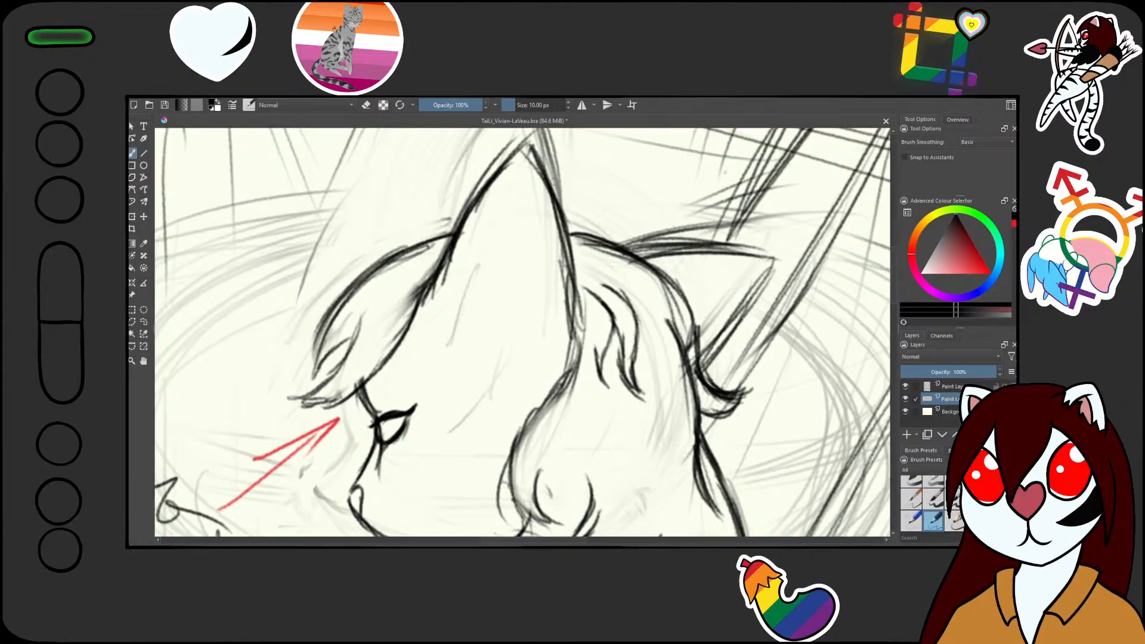
mouse_move(526, 143)
left_mouse_down()
mouse_move(557, 202)
mouse_move(577, 310)
mouse_move(573, 383)
left_mouse_up()
left_click_drag(574, 382, 536, 289)
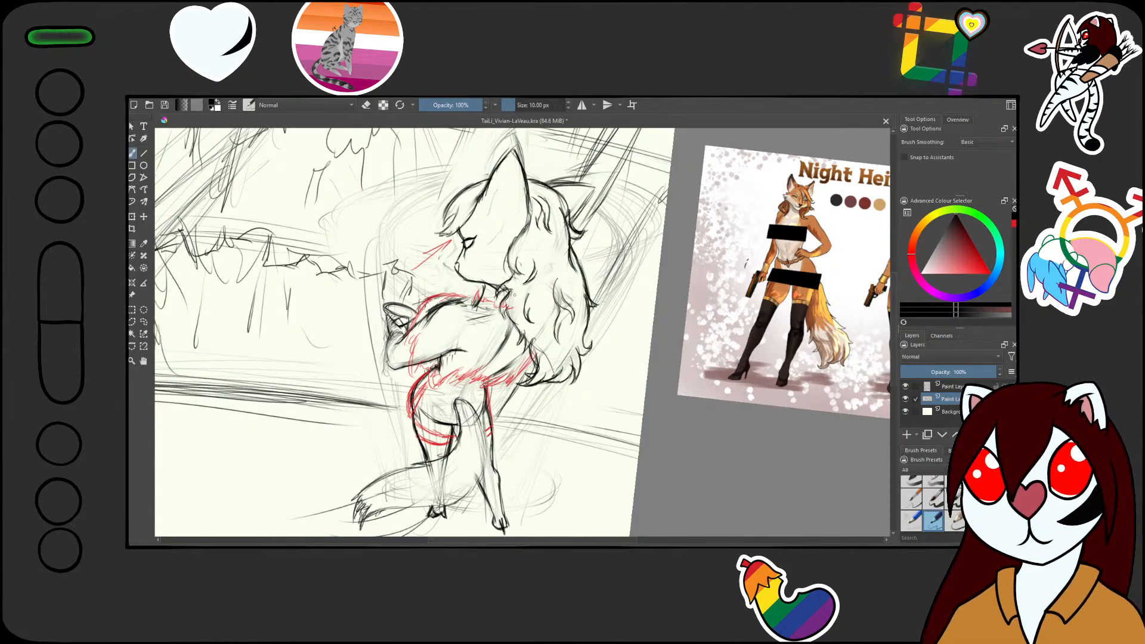
- Examine the whole composition and the fox's refined hair beside the reference sheet
scroll(466, 346, "down", 4)
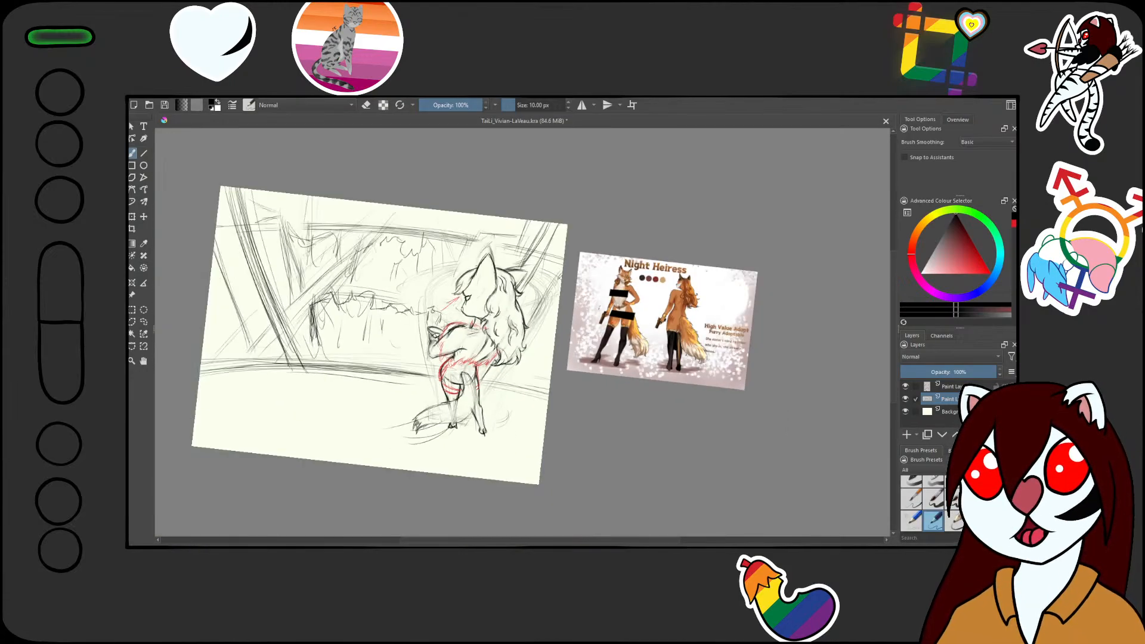
scroll(442, 368, "up", 4)
left_click_drag(446, 366, 507, 426)
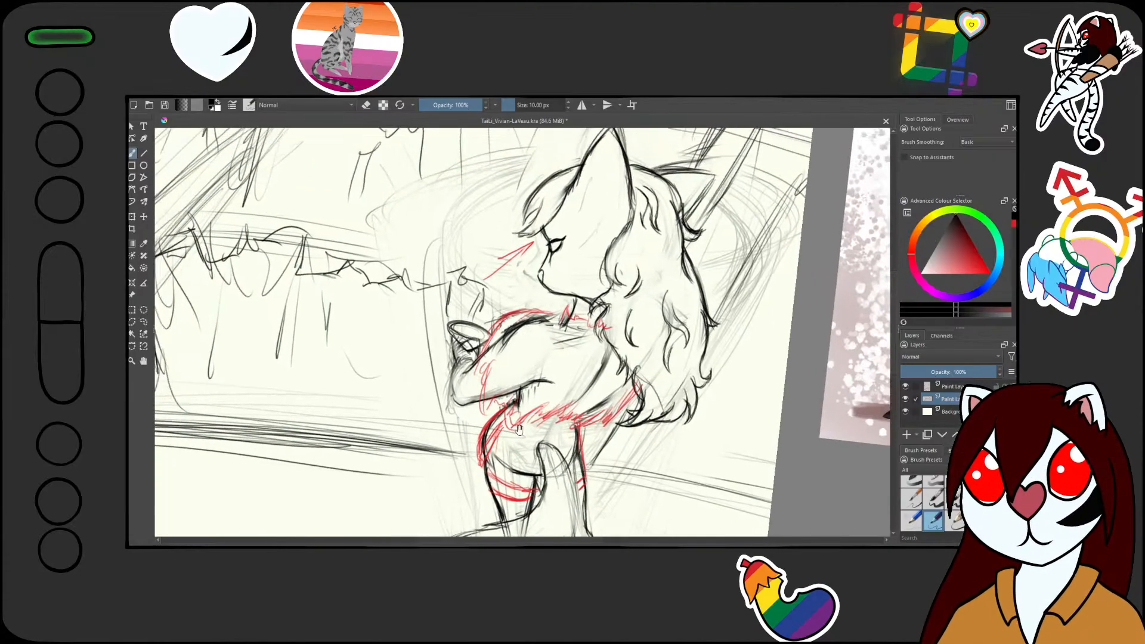
left_click_drag(630, 356, 620, 319)
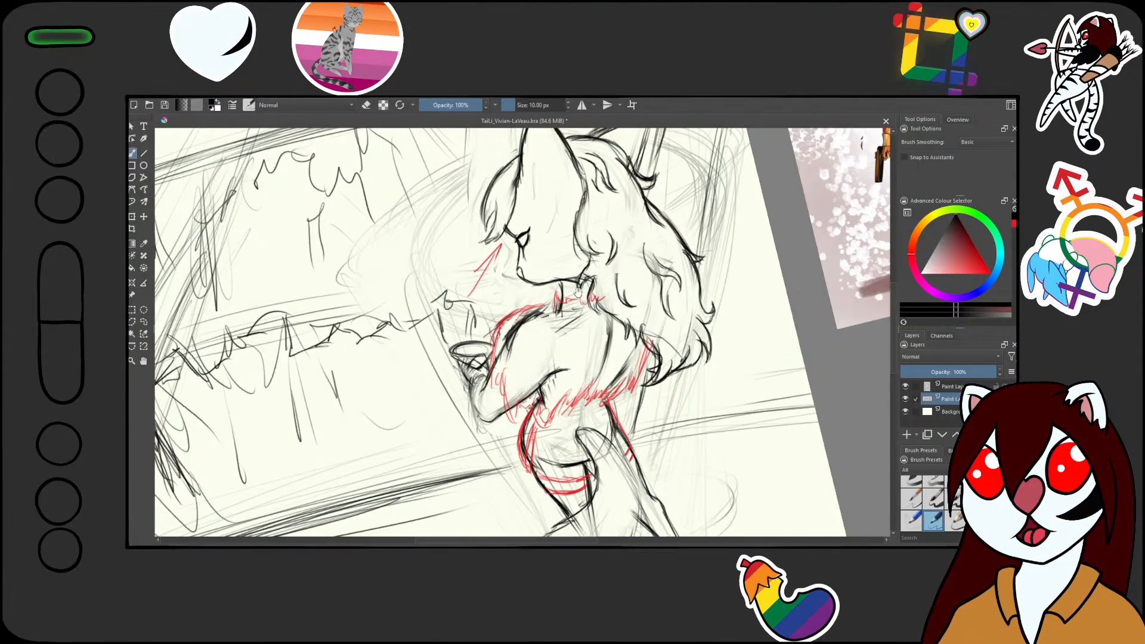
scroll(578, 291, "down", 4)
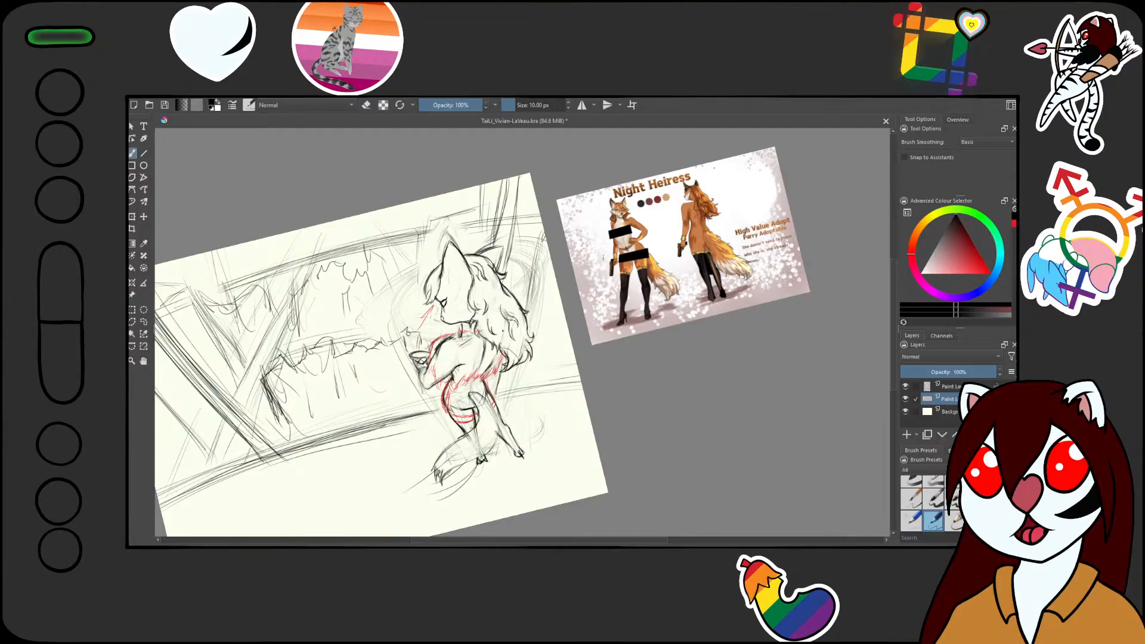
scroll(613, 380, "down", 3)
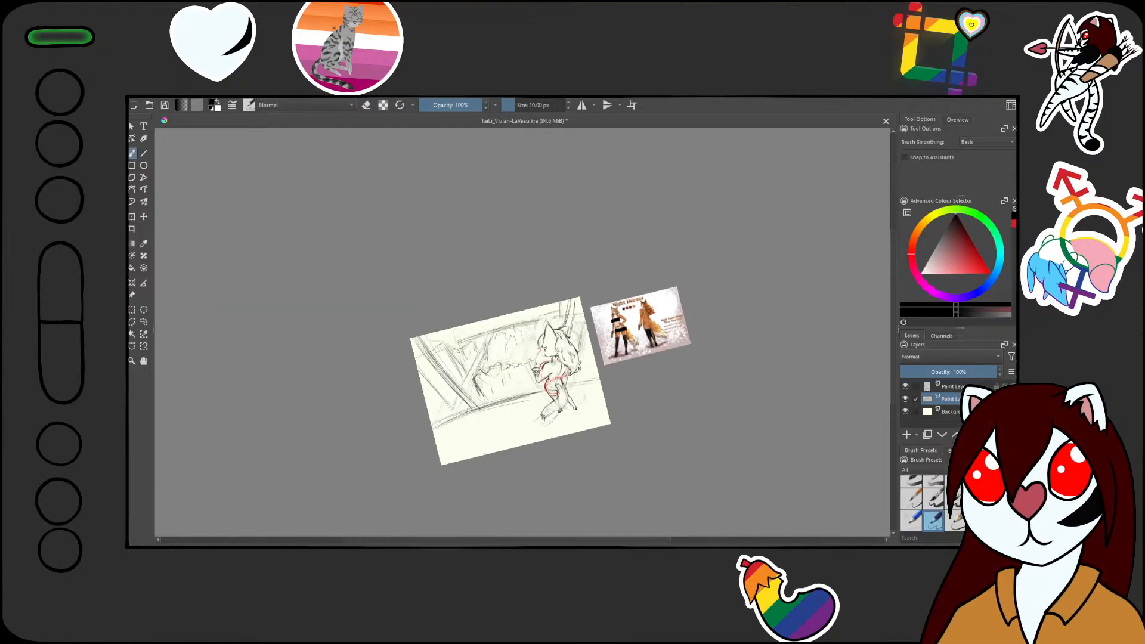
scroll(594, 393, "up", 4)
left_click_drag(594, 392, 496, 391)
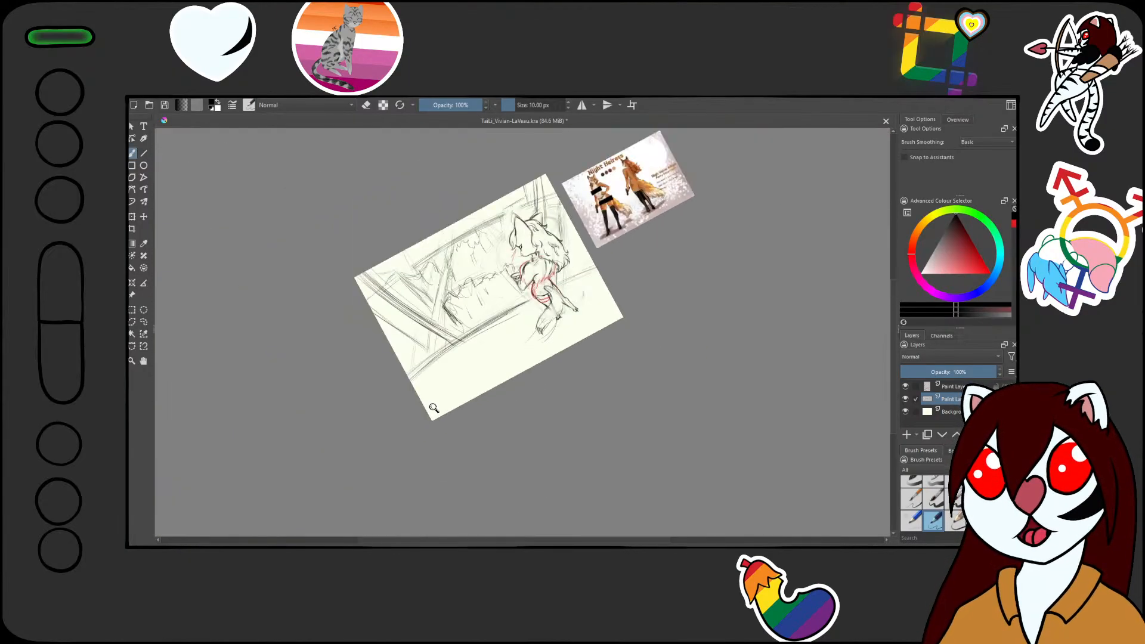
left_click_drag(434, 408, 549, 198)
left_click_drag(550, 199, 369, 381)
mouse_move(436, 315)
left_mouse_down()
mouse_move(298, 427)
mouse_move(540, 256)
left_mouse_up()
- Lighten the rough strokes of the fox's tail with the eraser and return to the sketching brush
mouse_move(670, 218)
left_mouse_down()
mouse_move(524, 316)
mouse_move(530, 336)
mouse_move(695, 255)
mouse_move(641, 205)
mouse_move(615, 281)
mouse_move(357, 369)
mouse_move(310, 417)
mouse_move(377, 394)
mouse_move(397, 462)
mouse_move(490, 444)
left_mouse_up()
key("e")
left_click_drag(454, 385, 429, 391)
key("slash")
mouse_move(610, 226)
left_mouse_down()
mouse_move(627, 203)
mouse_move(624, 225)
mouse_move(590, 259)
mouse_move(531, 292)
mouse_move(489, 291)
mouse_move(519, 294)
mouse_move(492, 290)
mouse_move(500, 304)
left_mouse_up()
key("4")
key("4")
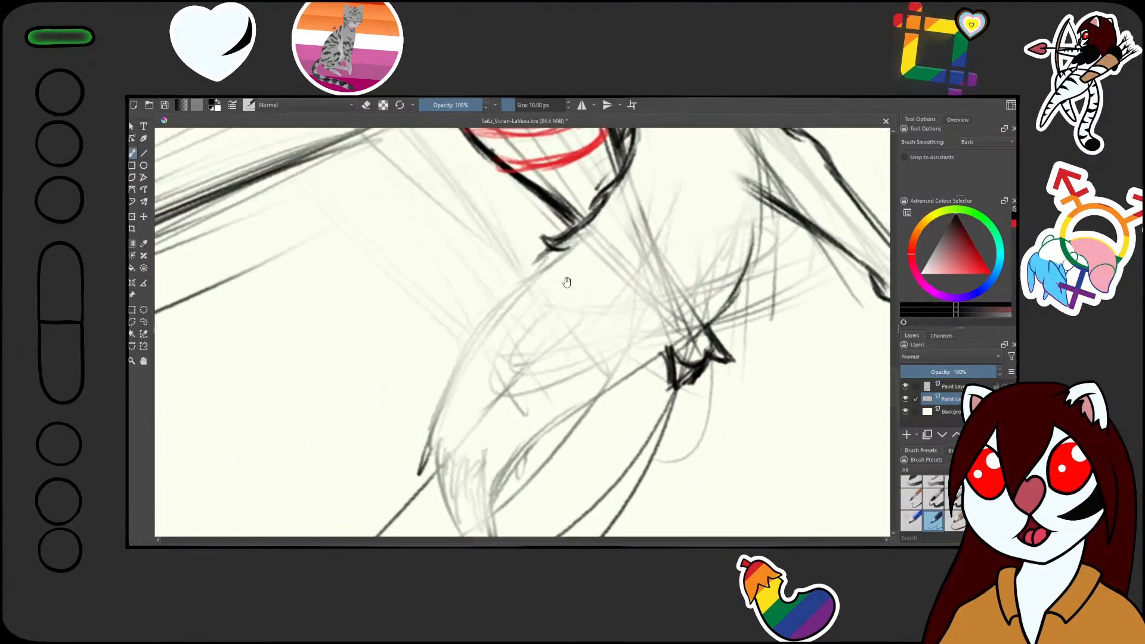
- Redraw the tail's upper edge from the leg toward the tip as a dark line with small fur tufts
mouse_move(556, 247)
left_mouse_down()
mouse_move(503, 290)
mouse_move(541, 256)
left_mouse_up()
mouse_move(545, 250)
left_mouse_down()
mouse_move(461, 354)
mouse_move(430, 478)
mouse_move(444, 464)
mouse_move(476, 309)
left_mouse_up()
mouse_move(488, 270)
left_mouse_down()
mouse_move(479, 341)
mouse_move(489, 356)
left_mouse_up()
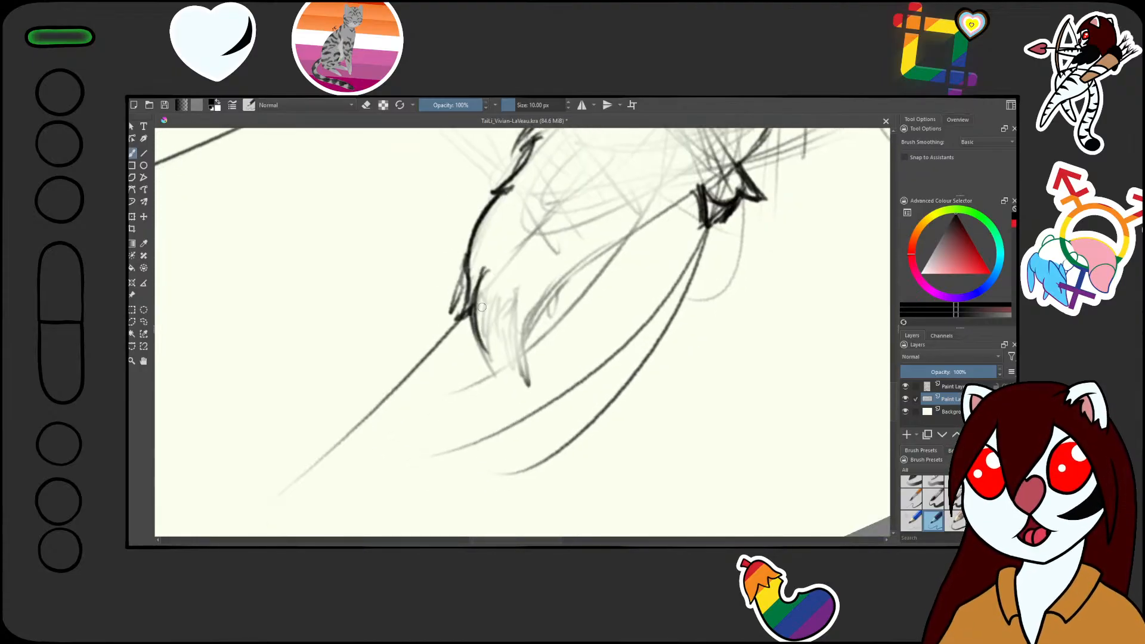
- Draw a dark pointed fur tuft at the tail's tip and undo the unwanted strokes
mouse_move(482, 307)
left_mouse_down()
mouse_move(501, 376)
mouse_move(492, 363)
left_mouse_up()
left_click_drag(504, 280, 499, 358)
left_click_drag(498, 305, 515, 382)
key("ctrl+z")
key("ctrl+z")
key("ctrl+z")
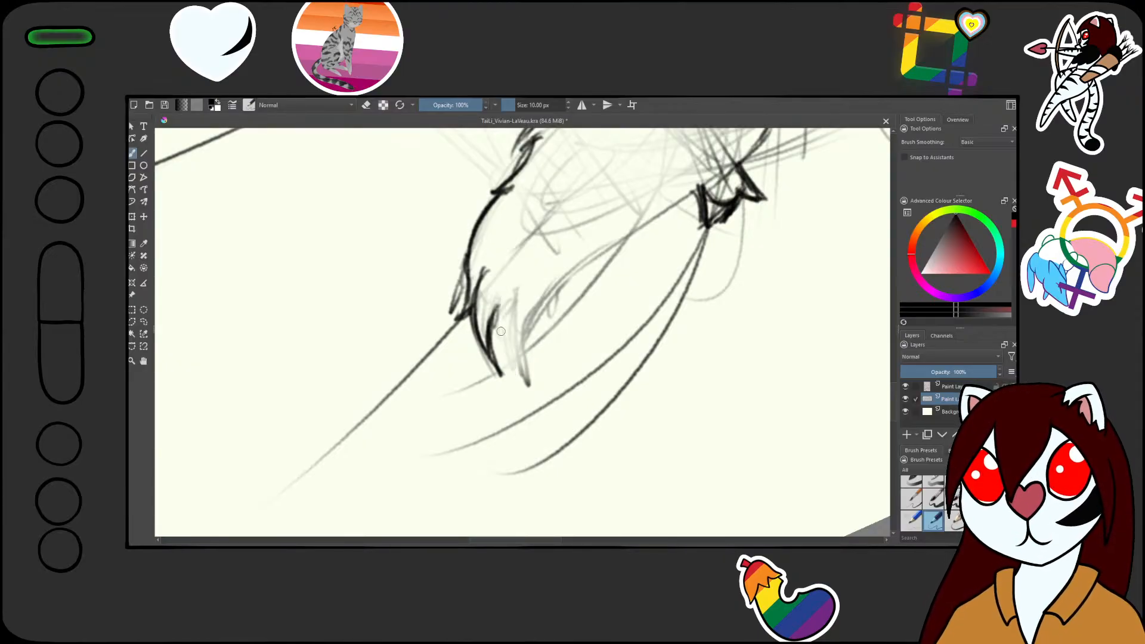
- Finish the tail's tip and draw its lower edge with jagged fur tufts up to the near foot
mouse_move(498, 322)
left_mouse_down()
mouse_move(513, 380)
mouse_move(519, 358)
mouse_move(542, 366)
mouse_move(526, 301)
mouse_move(575, 270)
mouse_move(549, 313)
mouse_move(596, 274)
mouse_move(487, 341)
mouse_move(528, 297)
mouse_move(587, 275)
mouse_move(569, 290)
left_mouse_up()
mouse_move(618, 223)
left_mouse_down()
mouse_move(587, 301)
mouse_move(608, 327)
mouse_move(611, 375)
left_mouse_up()
key("e")
key("slash")
left_click_drag(584, 267, 574, 313)
mouse_move(581, 277)
left_mouse_down()
mouse_move(570, 369)
mouse_move(582, 377)
left_mouse_up()
mouse_move(627, 396)
left_mouse_down()
mouse_move(647, 370)
mouse_move(521, 383)
left_mouse_up()
scroll(520, 383, "up", 3)
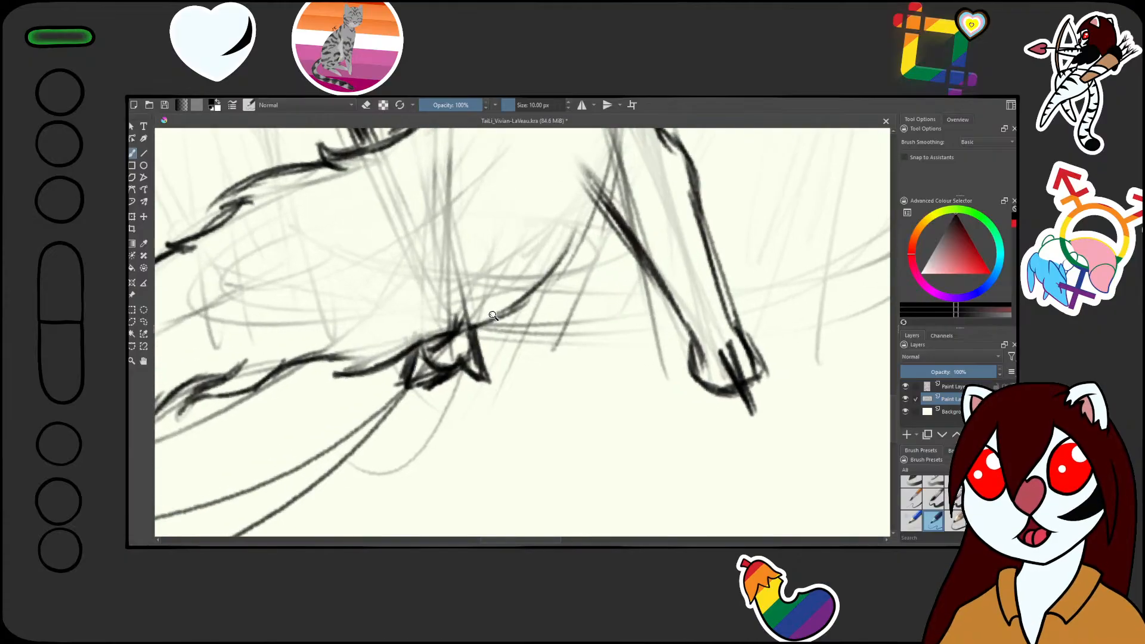
- Extend the tail outline from the near foot in a curve up between the legs to the hips
mouse_move(430, 399)
left_mouse_down()
mouse_move(456, 412)
mouse_move(494, 371)
mouse_move(462, 401)
left_mouse_up()
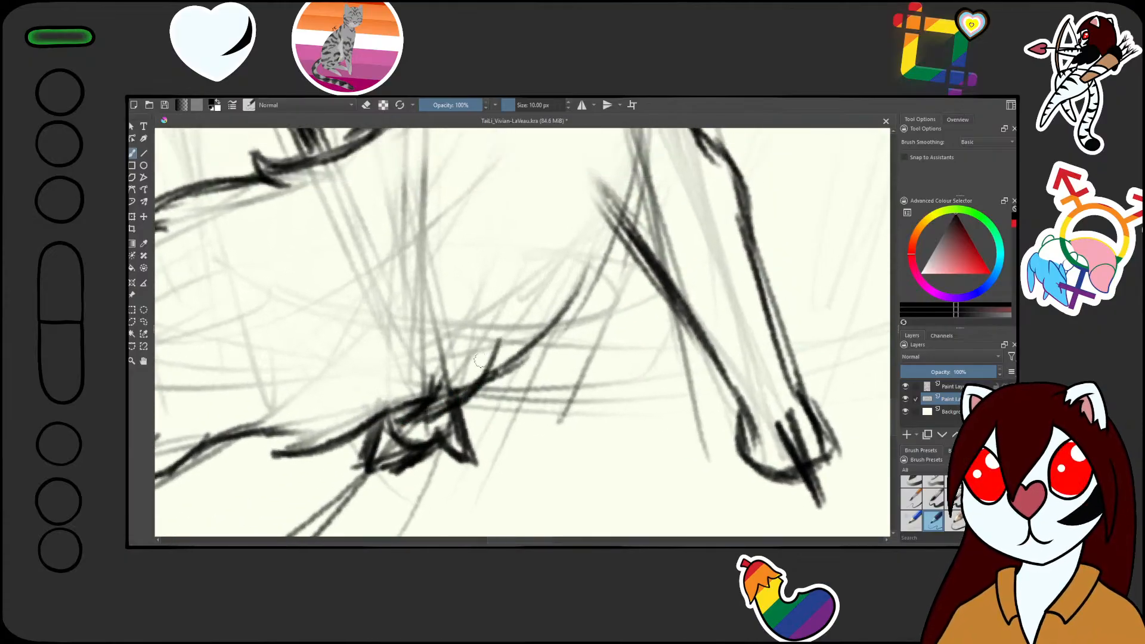
mouse_move(505, 350)
left_mouse_down()
mouse_move(416, 424)
mouse_move(477, 395)
mouse_move(504, 356)
mouse_move(507, 386)
mouse_move(540, 393)
mouse_move(534, 353)
mouse_move(602, 275)
left_mouse_up()
mouse_move(639, 232)
left_mouse_down()
mouse_move(621, 370)
mouse_move(424, 375)
mouse_move(606, 264)
mouse_move(653, 371)
mouse_move(345, 421)
left_mouse_up()
left_click_drag(345, 444, 394, 325)
mouse_move(359, 406)
left_mouse_down()
mouse_move(398, 316)
mouse_move(346, 453)
mouse_move(408, 289)
mouse_move(409, 315)
mouse_move(444, 275)
mouse_move(544, 213)
mouse_move(570, 227)
mouse_move(608, 190)
mouse_move(591, 216)
mouse_move(710, 243)
left_mouse_up()
left_click_drag(694, 241, 601, 437)
mouse_move(656, 239)
left_mouse_down()
mouse_move(688, 307)
mouse_move(674, 426)
mouse_move(552, 375)
left_mouse_up()
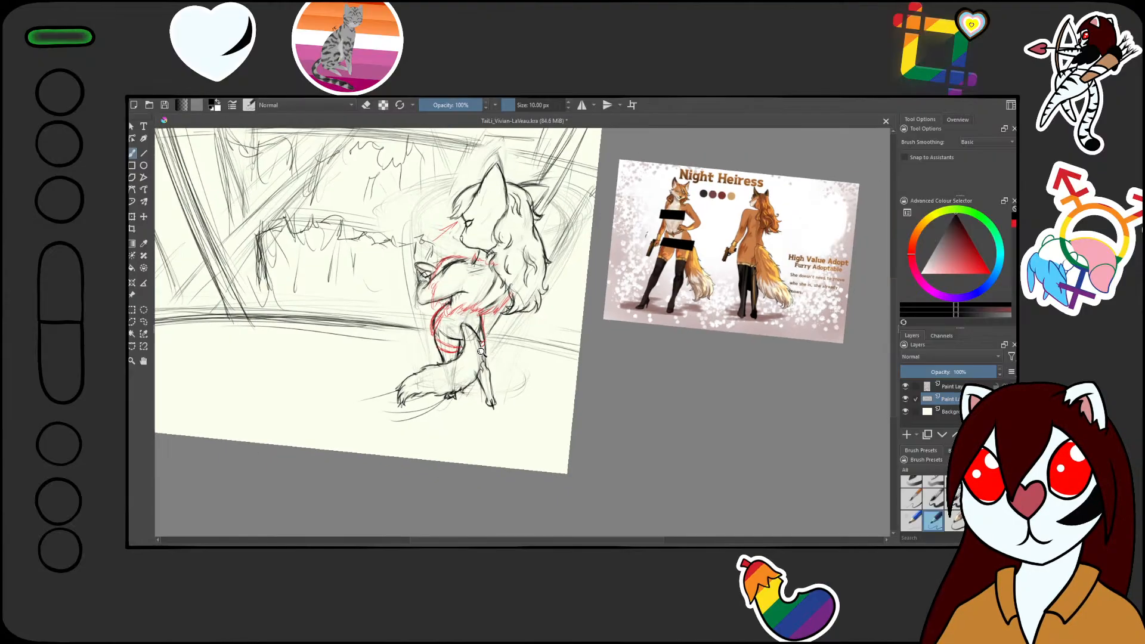
scroll(501, 405, "down", 3)
scroll(483, 396, "up", 2)
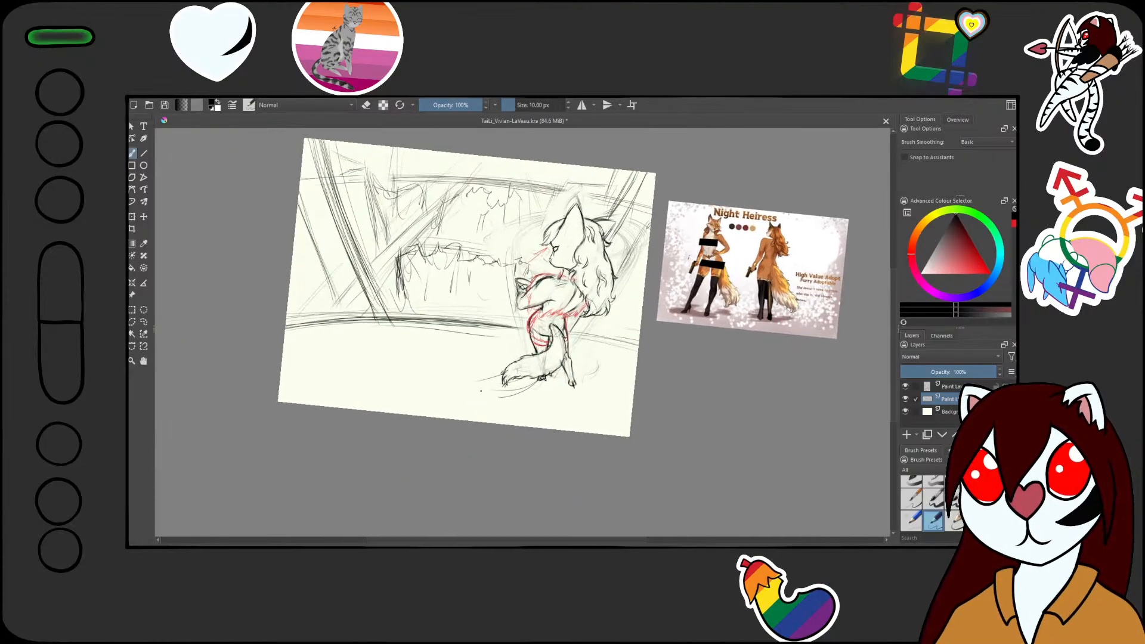
left_click_drag(488, 347, 505, 343)
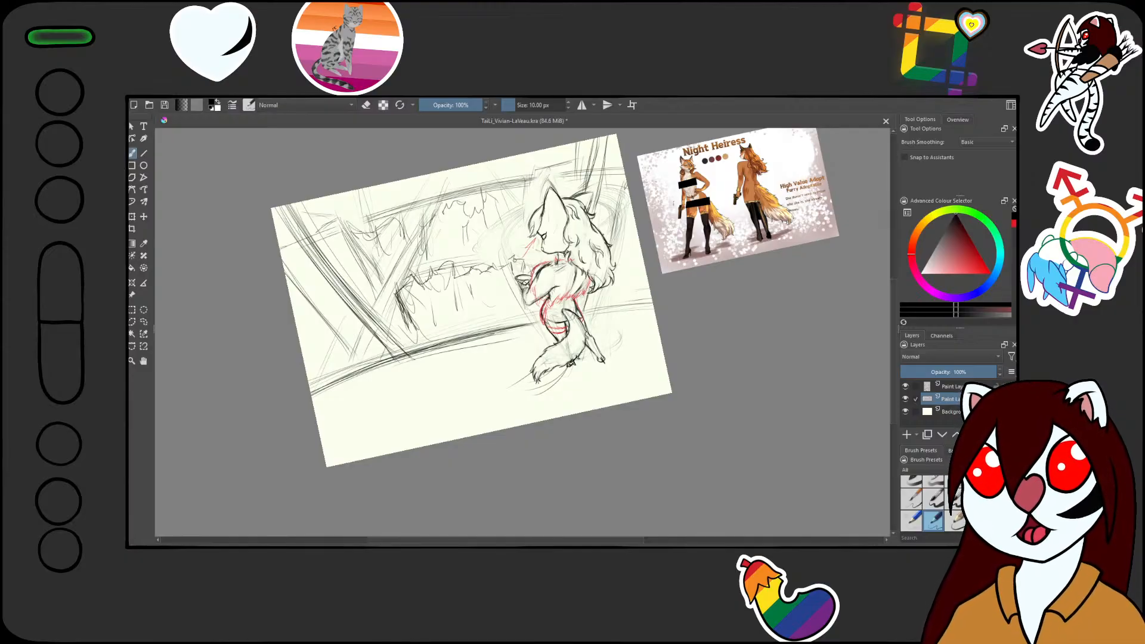
scroll(557, 280, "up", 6)
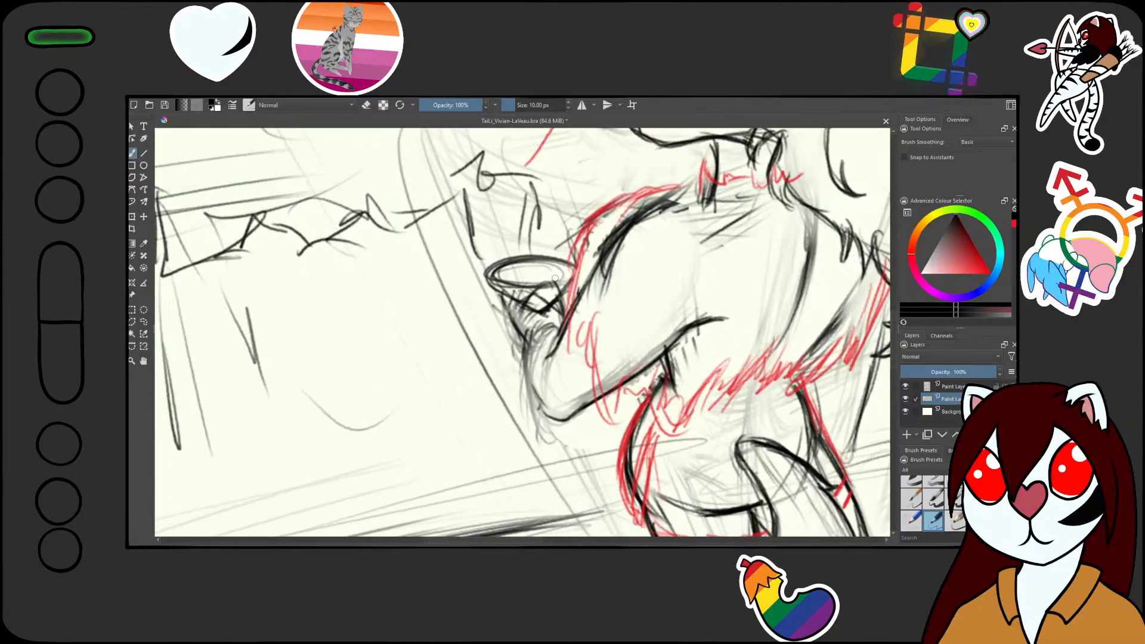
left_click_drag(627, 299, 574, 235)
left_click_drag(471, 325, 463, 299)
mouse_move(538, 208)
left_mouse_down()
mouse_move(448, 315)
mouse_move(540, 222)
left_mouse_up()
left_click_drag(490, 261, 495, 409)
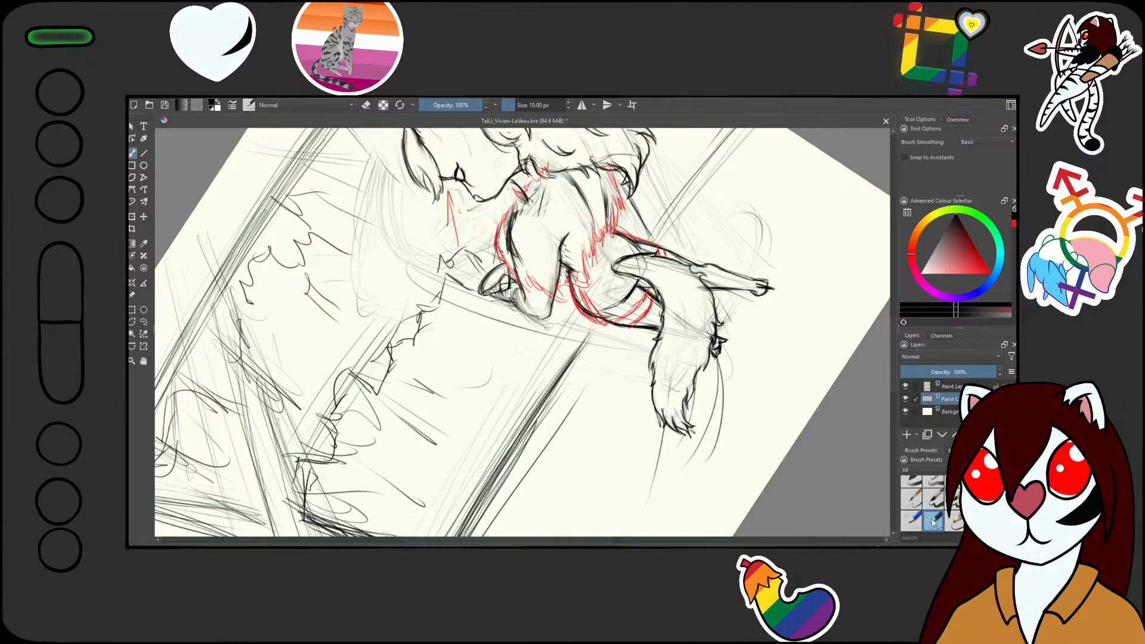
left_click_drag(741, 490, 616, 445)
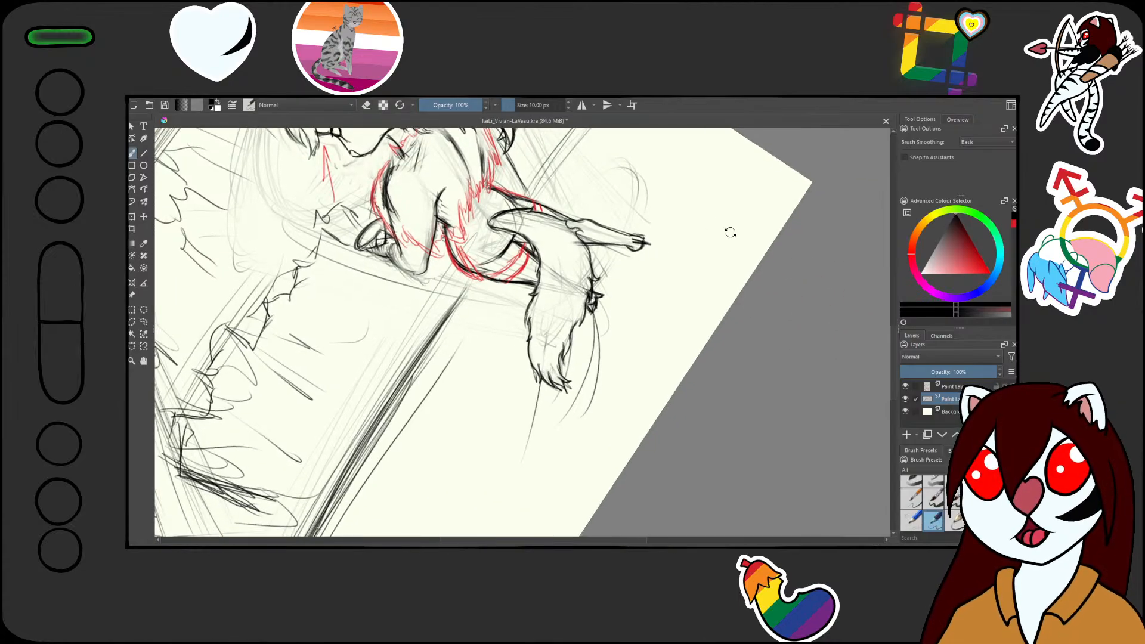
left_click_drag(731, 233, 709, 364)
left_click_drag(628, 366, 623, 442)
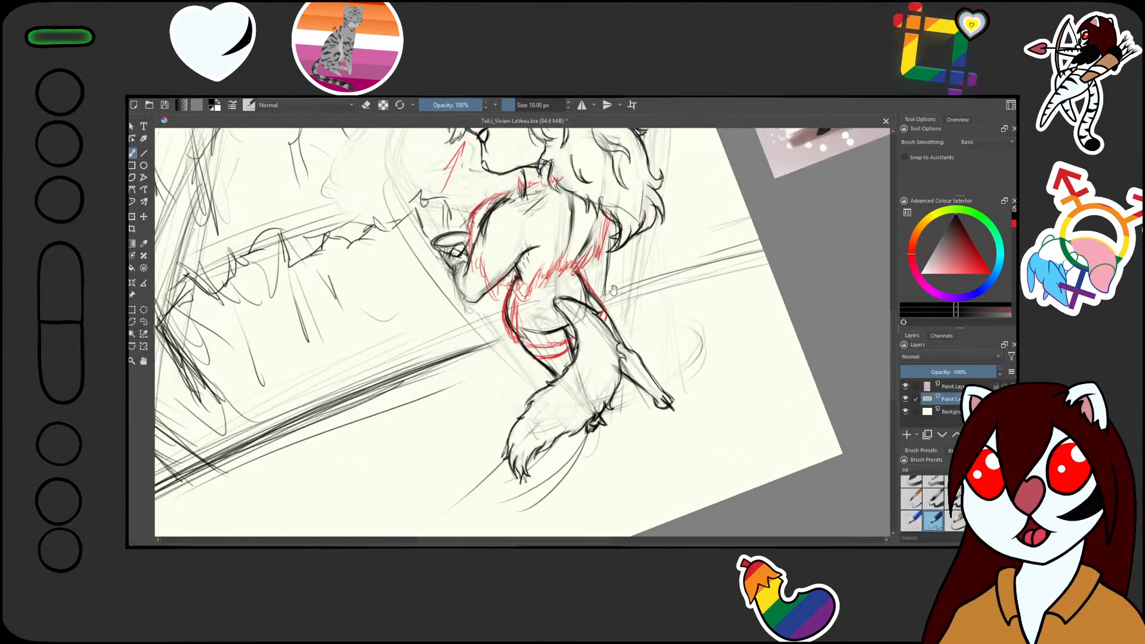
- Darken the outer edge of the fox's hand where it holds the cup
left_click_drag(614, 291, 626, 287)
left_click_drag(745, 274, 669, 341)
left_click_drag(607, 281, 646, 182)
mouse_move(707, 219)
left_mouse_down()
mouse_move(725, 243)
mouse_move(743, 341)
left_mouse_up()
mouse_move(590, 350)
left_mouse_down()
mouse_move(597, 299)
mouse_move(573, 344)
mouse_move(577, 365)
left_mouse_up()
mouse_move(525, 290)
left_mouse_down()
mouse_move(520, 350)
mouse_move(548, 257)
mouse_move(516, 325)
left_mouse_up()
left_click_drag(558, 236, 513, 342)
left_click_drag(537, 263, 514, 366)
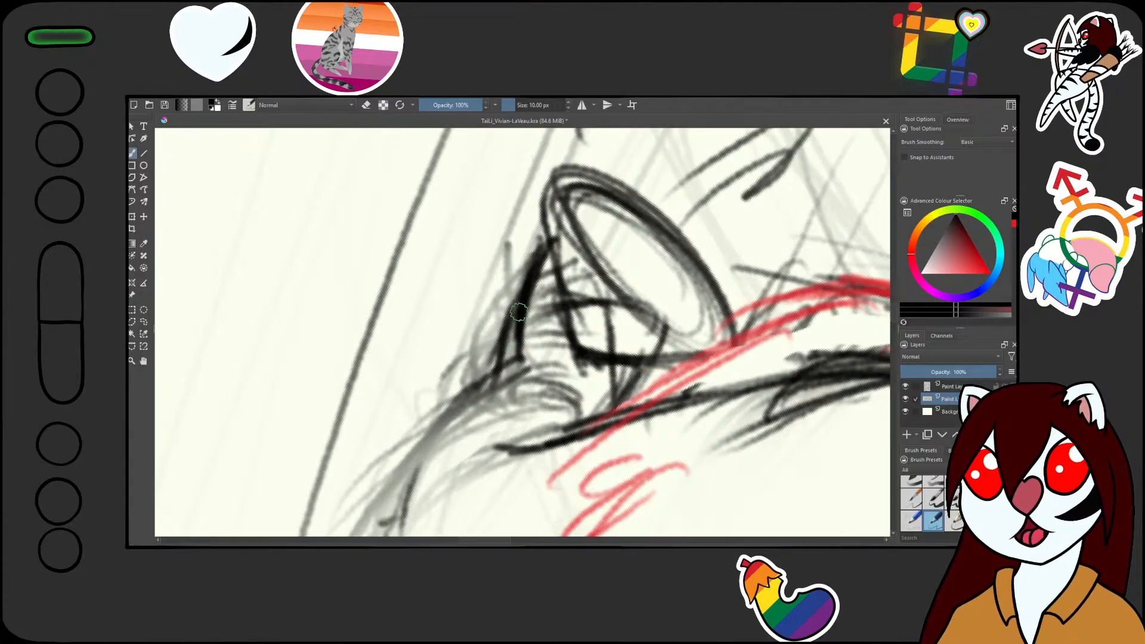
- Strengthen the hand's lines below the cup and extend the dark outer edge down along the wrist and forearm
left_click_drag(519, 312, 507, 381)
left_click_drag(561, 277, 581, 388)
left_click_drag(668, 290, 716, 283)
mouse_move(721, 281)
left_mouse_down()
mouse_move(676, 197)
mouse_move(647, 176)
left_mouse_up()
left_click_drag(534, 179, 527, 252)
left_click_drag(537, 185, 515, 305)
left_click_drag(528, 208, 507, 373)
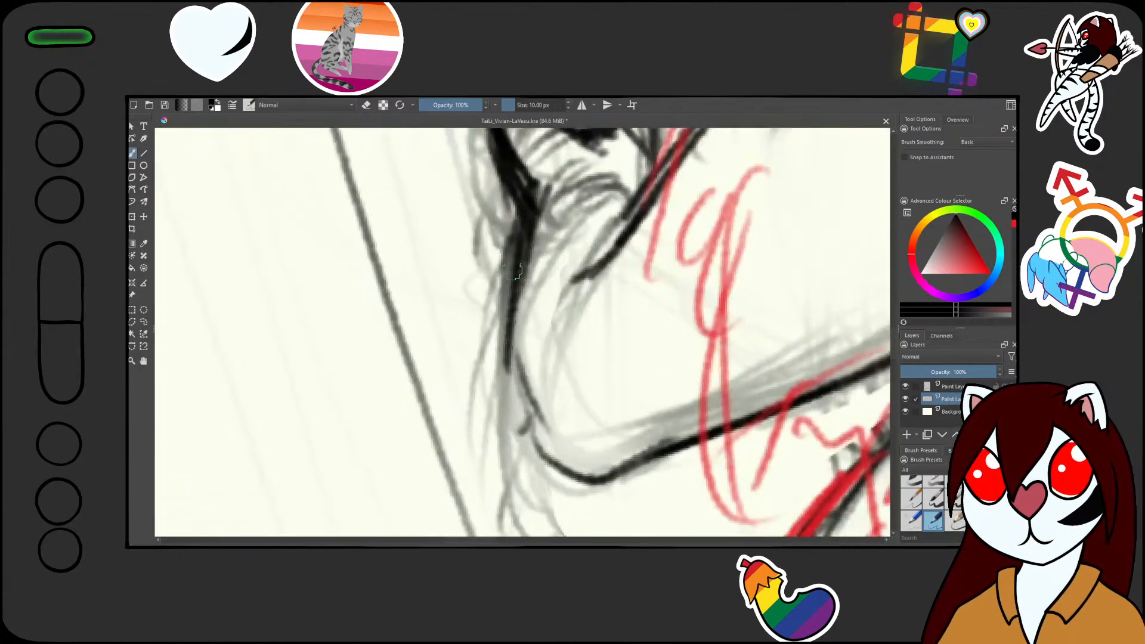
- Carry the dark outline around the elbow and along the arm's lower edge toward the body
left_click_drag(525, 234, 516, 426)
left_click_drag(507, 307, 565, 462)
left_click_drag(526, 402, 576, 469)
mouse_move(543, 430)
left_mouse_down()
mouse_move(613, 477)
mouse_move(666, 456)
left_mouse_up()
mouse_move(887, 378)
left_mouse_down()
mouse_move(719, 364)
mouse_move(519, 424)
mouse_move(556, 406)
left_mouse_up()
left_click_drag(530, 215, 545, 327)
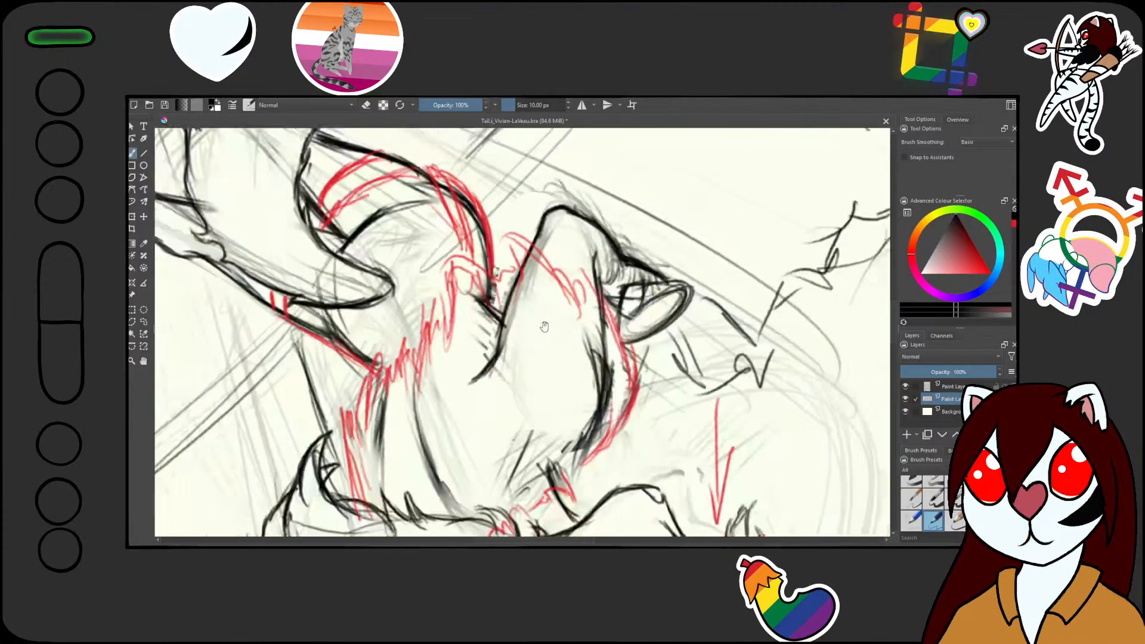
scroll(525, 316, "up", 2)
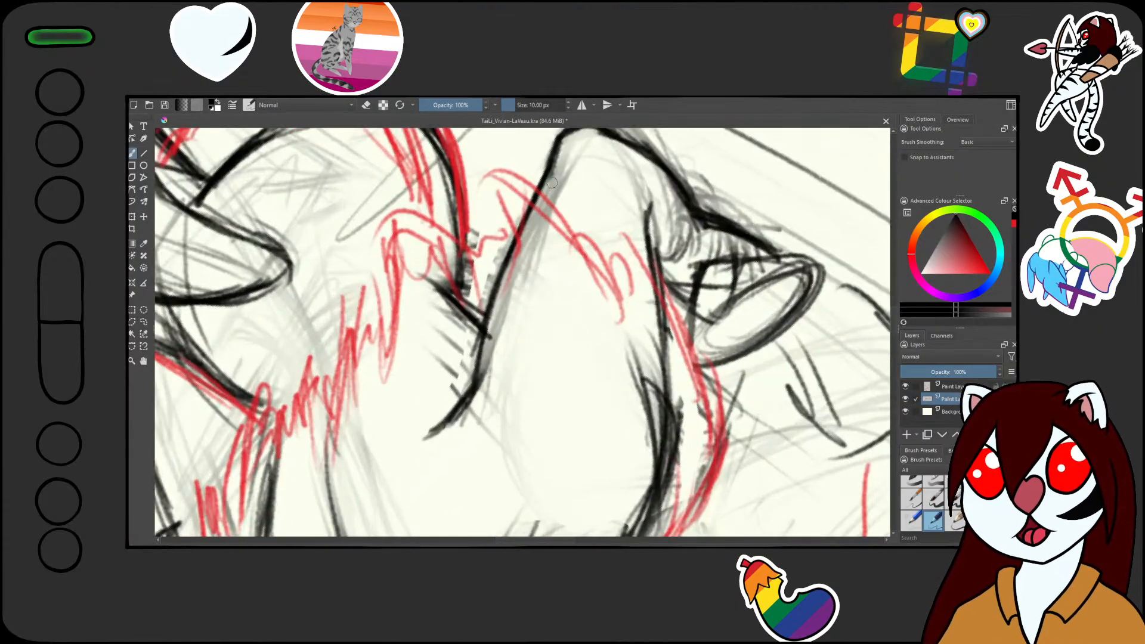
left_click_drag(550, 158, 438, 432)
- Switch to the eraser and clear the dark arm and back lines inside the red fur wrap's outline
scroll(525, 332, "down", 3)
left_click_drag(560, 396, 590, 308)
key("slash")
mouse_move(485, 294)
left_mouse_down()
mouse_move(559, 311)
mouse_move(546, 331)
mouse_move(539, 316)
mouse_move(492, 327)
mouse_move(577, 350)
mouse_move(625, 280)
mouse_move(613, 295)
mouse_move(612, 267)
mouse_move(528, 254)
mouse_move(514, 222)
mouse_move(483, 243)
mouse_move(548, 224)
mouse_move(600, 236)
mouse_move(583, 254)
mouse_move(559, 355)
left_mouse_up()
left_click_drag(630, 345, 628, 307)
left_click_drag(570, 263, 620, 300)
mouse_move(620, 300)
left_mouse_down()
mouse_move(621, 251)
mouse_move(678, 360)
left_mouse_up()
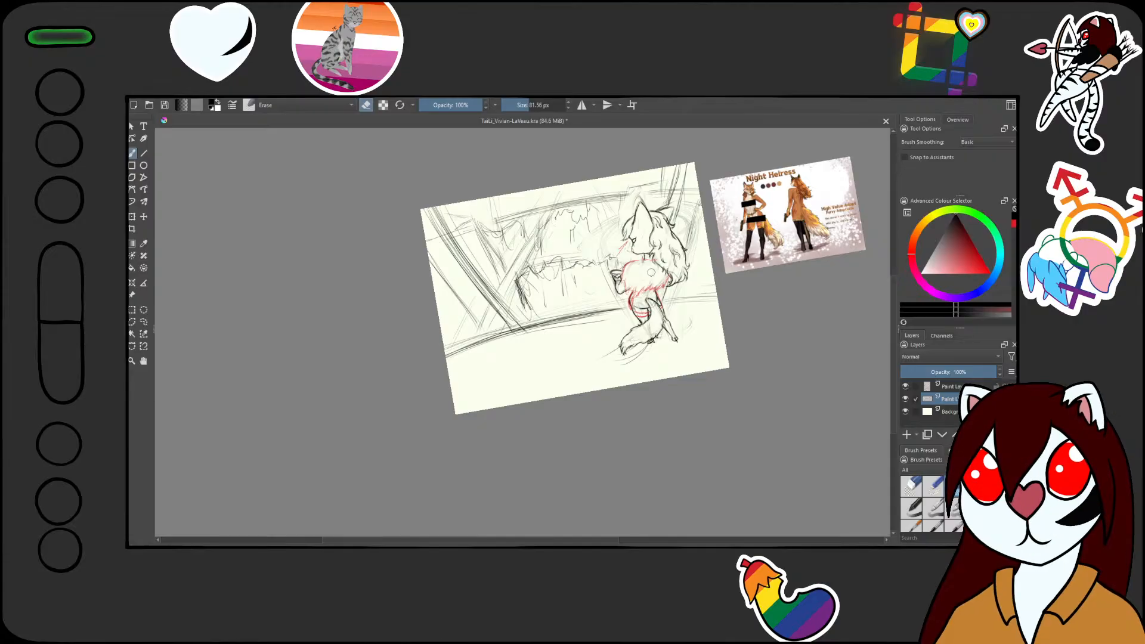
- Reset the canvas rotation to upright and save the drawing
scroll(636, 278, "up", 3)
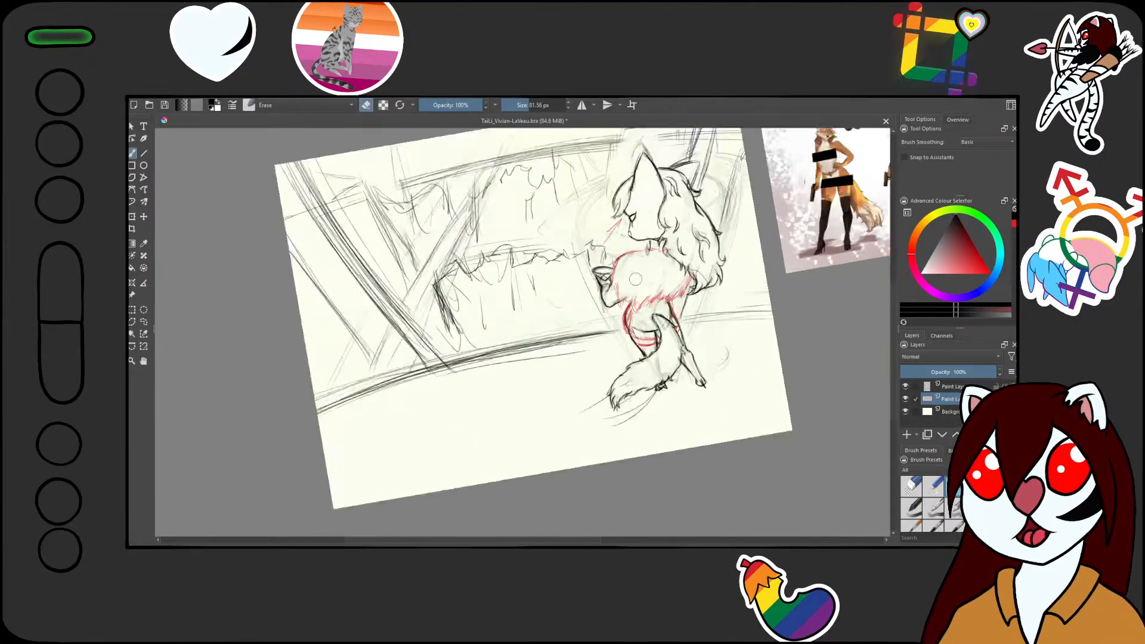
key("5")
scroll(641, 300, "up", 1)
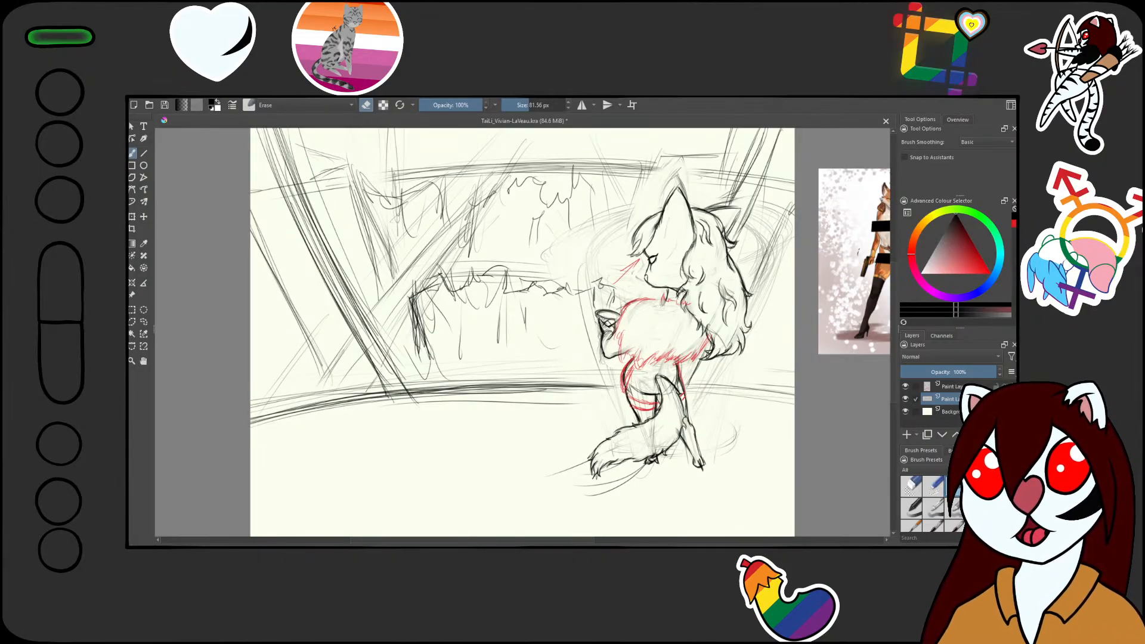
key("ctrl+s")
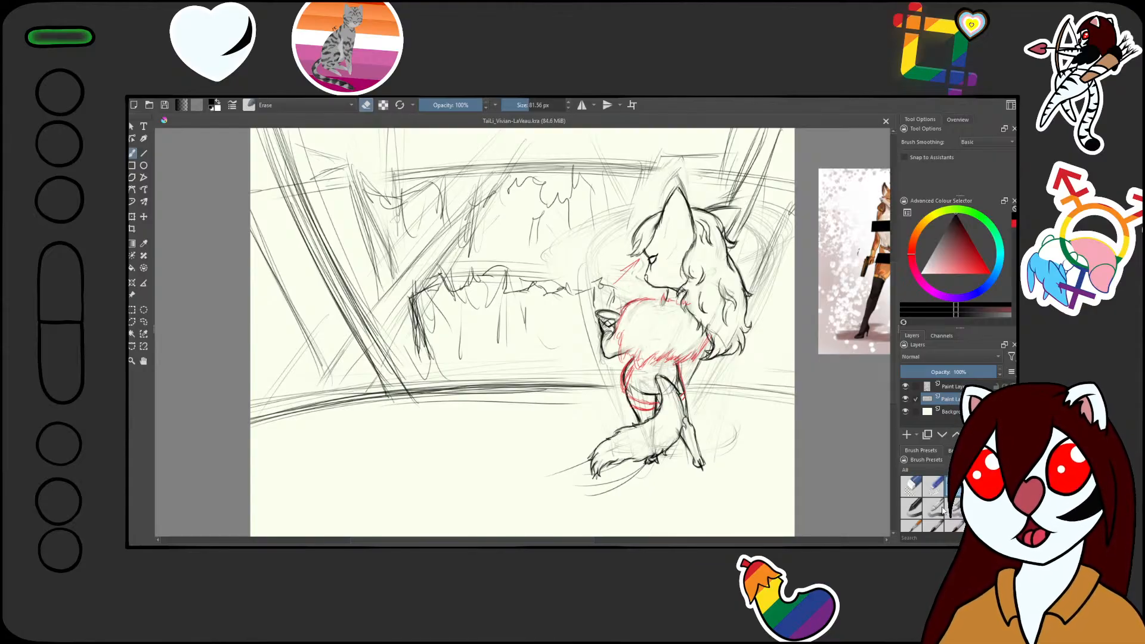
- Replace the eraser with the 10 px dark sketching brush preset
scroll(941, 509, "down", 2)
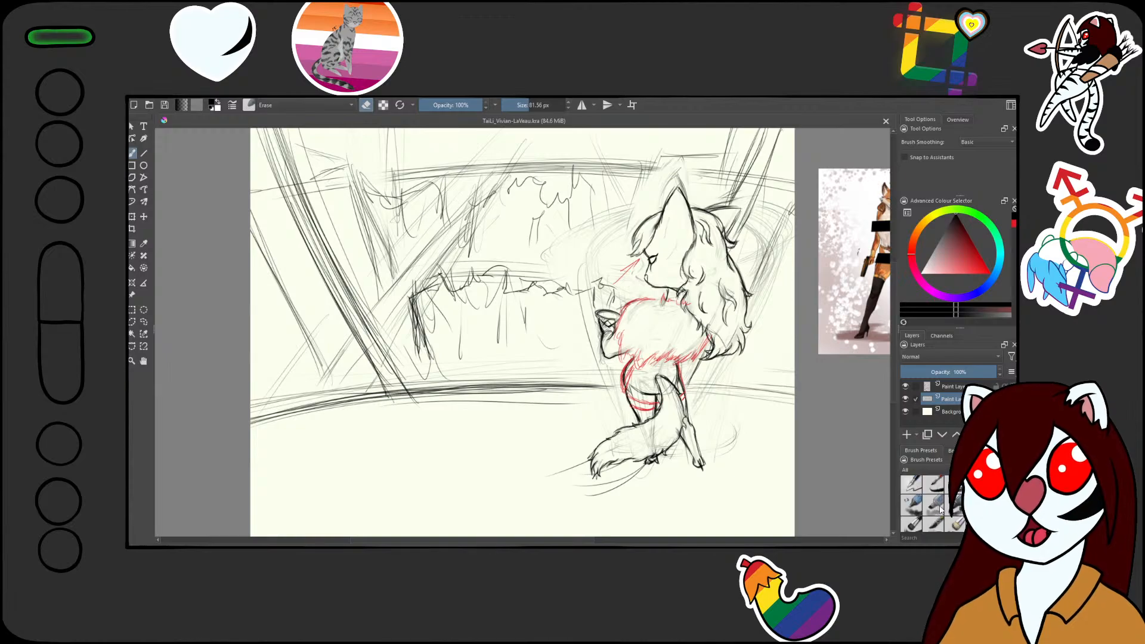
scroll(941, 510, "down", 2)
left_click(934, 495)
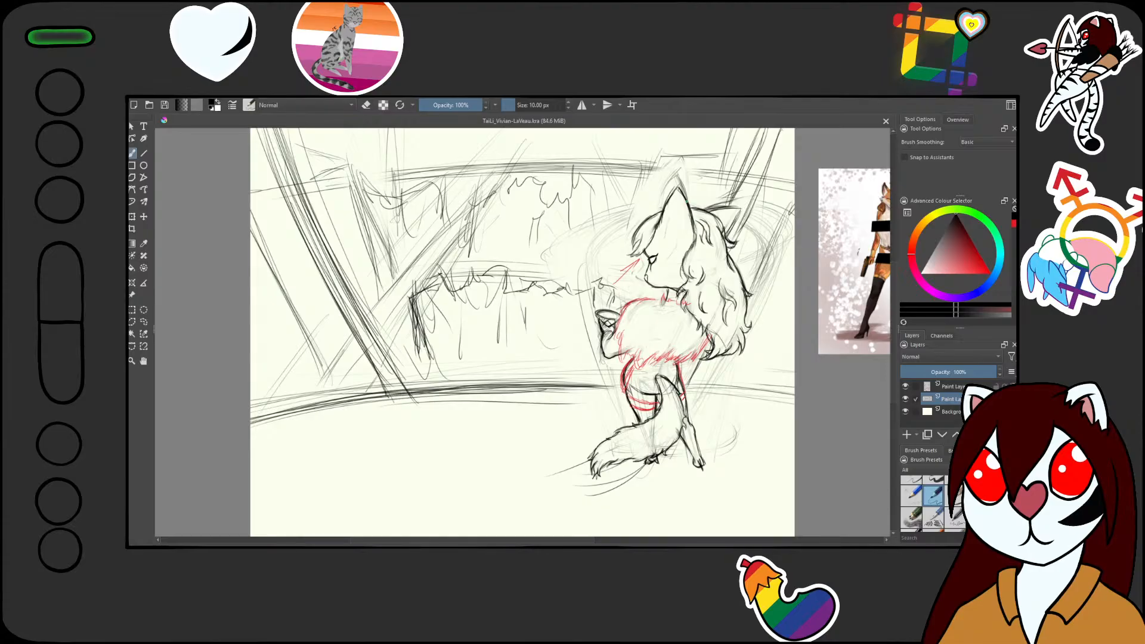
- Compare the fox's pose, fur wrap and face with the reference sheet at several magnifications
scroll(513, 304, "down", 5)
scroll(522, 306, "up", 2)
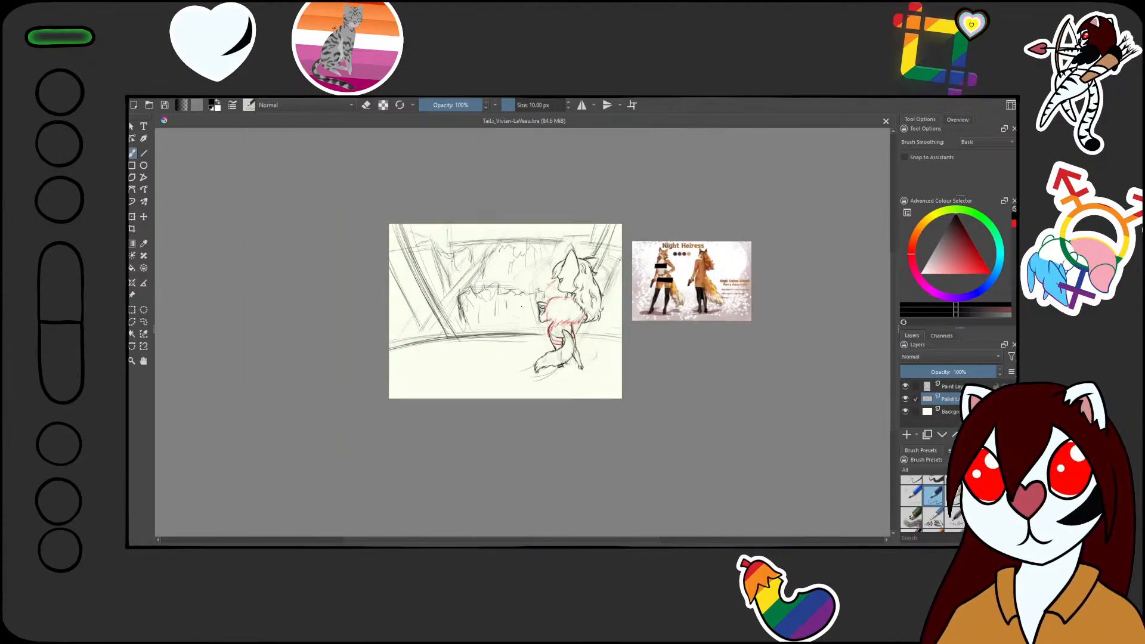
scroll(542, 329, "up", 2)
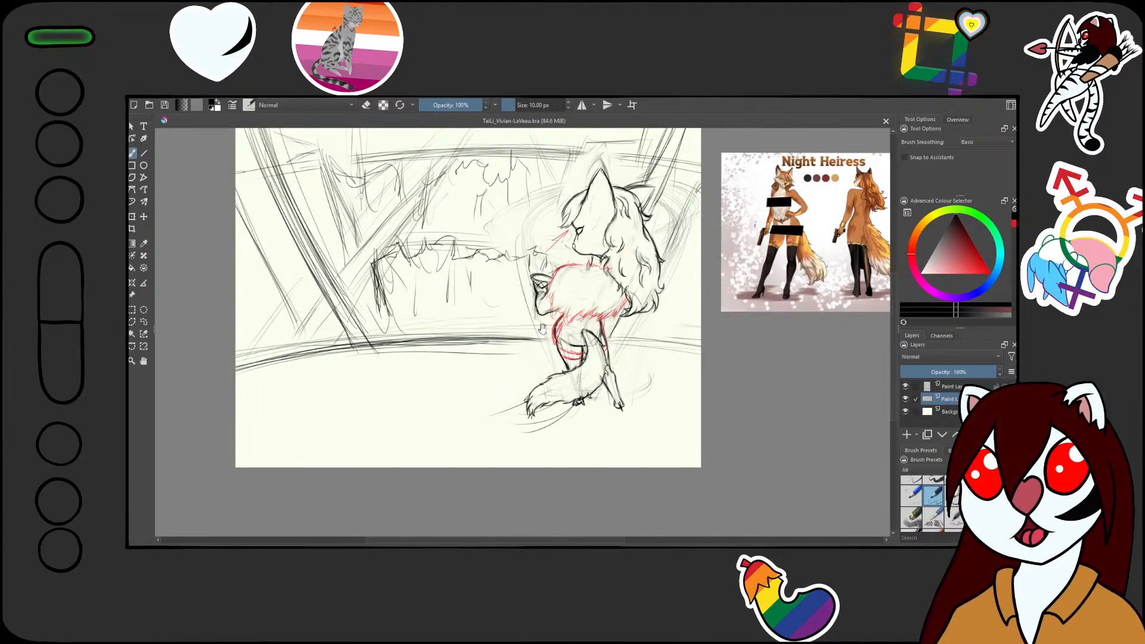
left_click_drag(542, 329, 526, 360)
left_click_drag(541, 430, 550, 425)
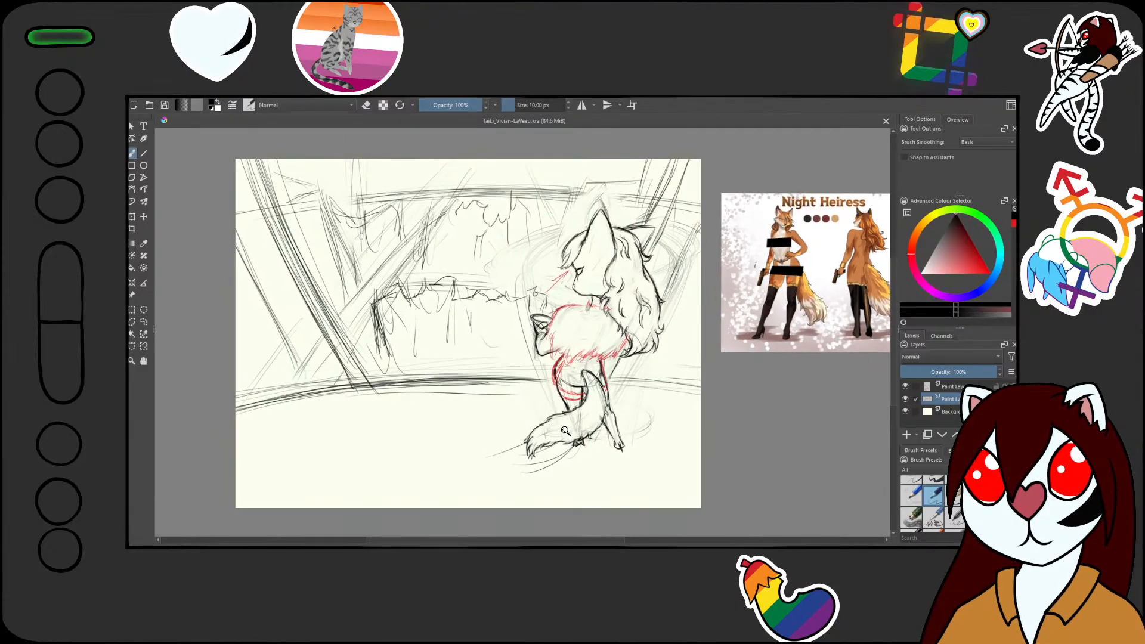
scroll(554, 429, "up", 1)
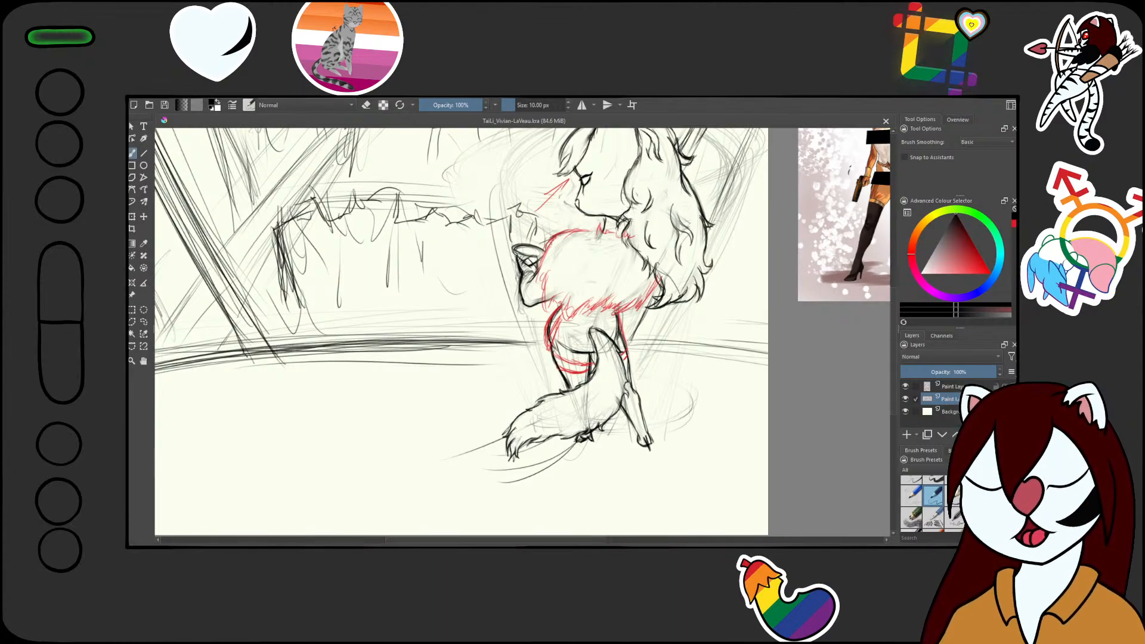
scroll(450, 394, "down", 2)
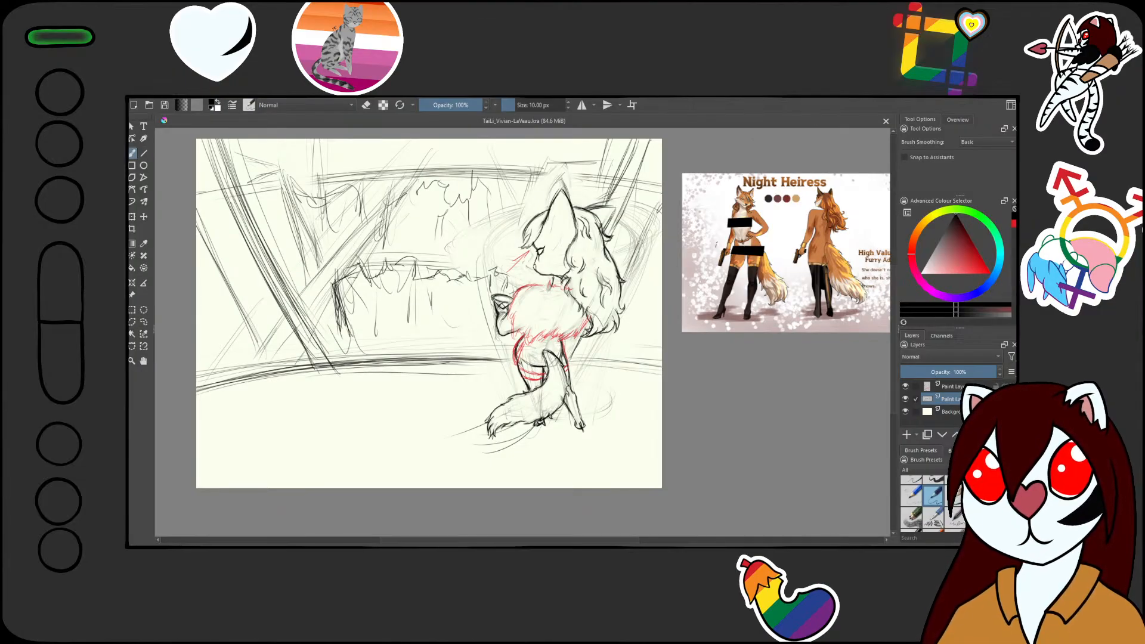
scroll(578, 173, "up", 3)
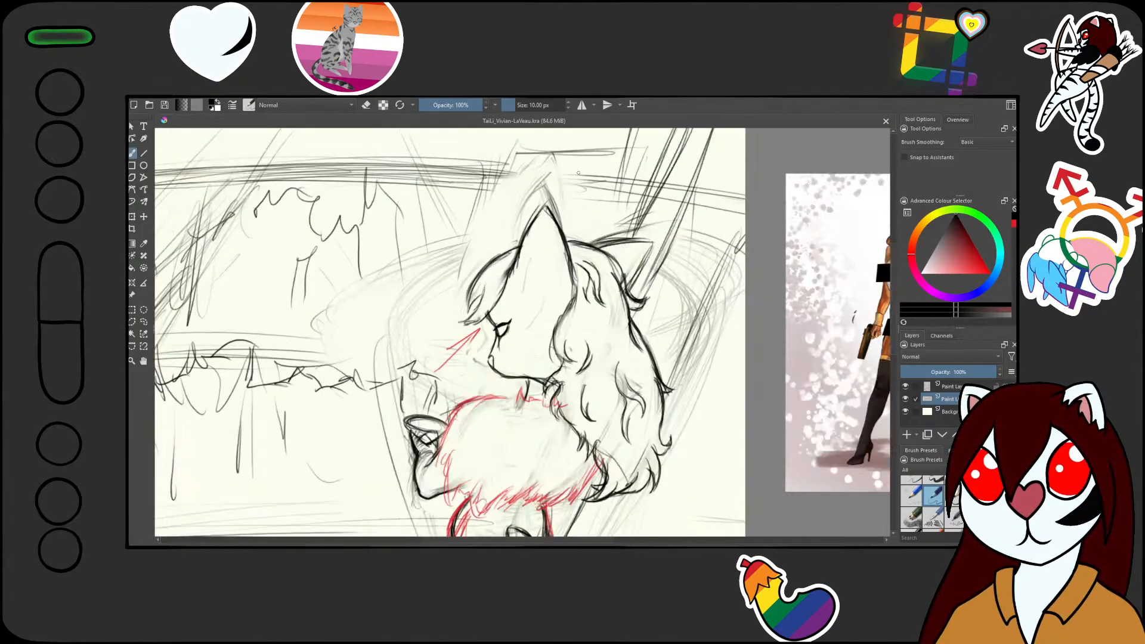
scroll(577, 173, "down", 4)
scroll(604, 270, "up", 3)
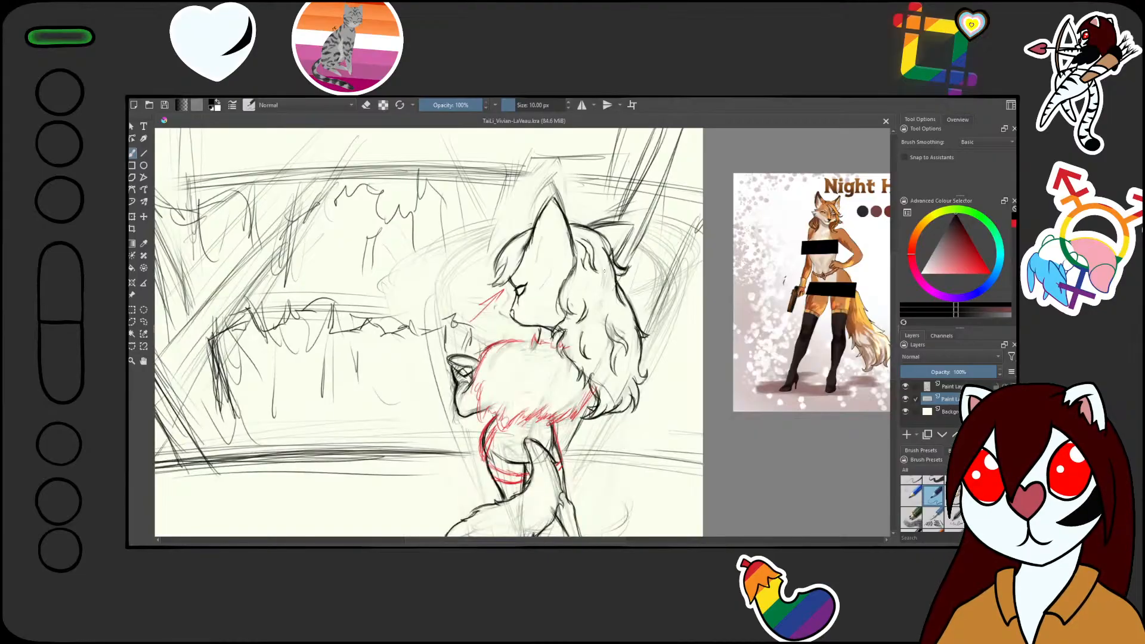
scroll(604, 270, "up", 3)
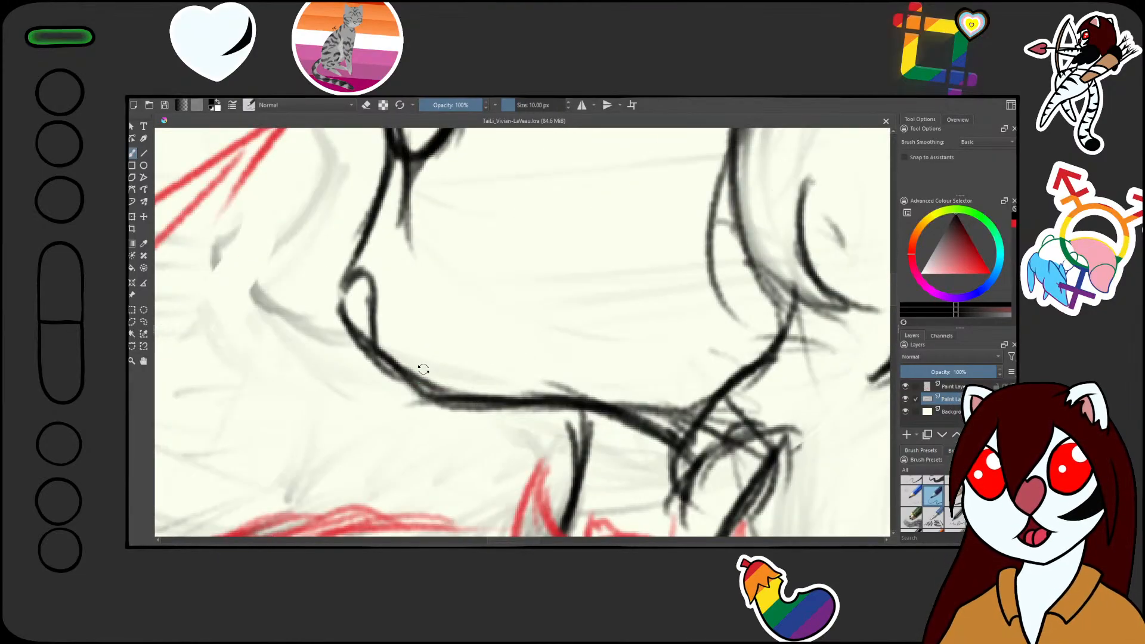
- Draw a short dark mouth line running back from below the nose along the muzzle
left_click_drag(424, 369, 825, 382)
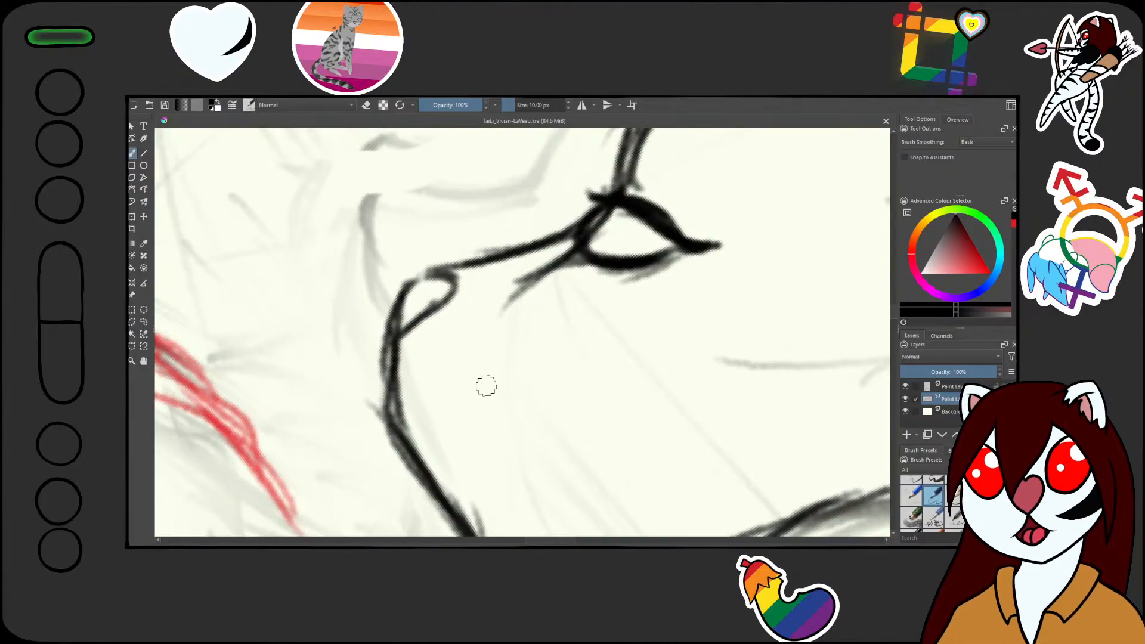
mouse_move(395, 337)
left_mouse_down()
mouse_move(401, 420)
mouse_move(417, 419)
left_mouse_up()
left_click_drag(397, 373, 423, 437)
left_click_drag(595, 357, 571, 272)
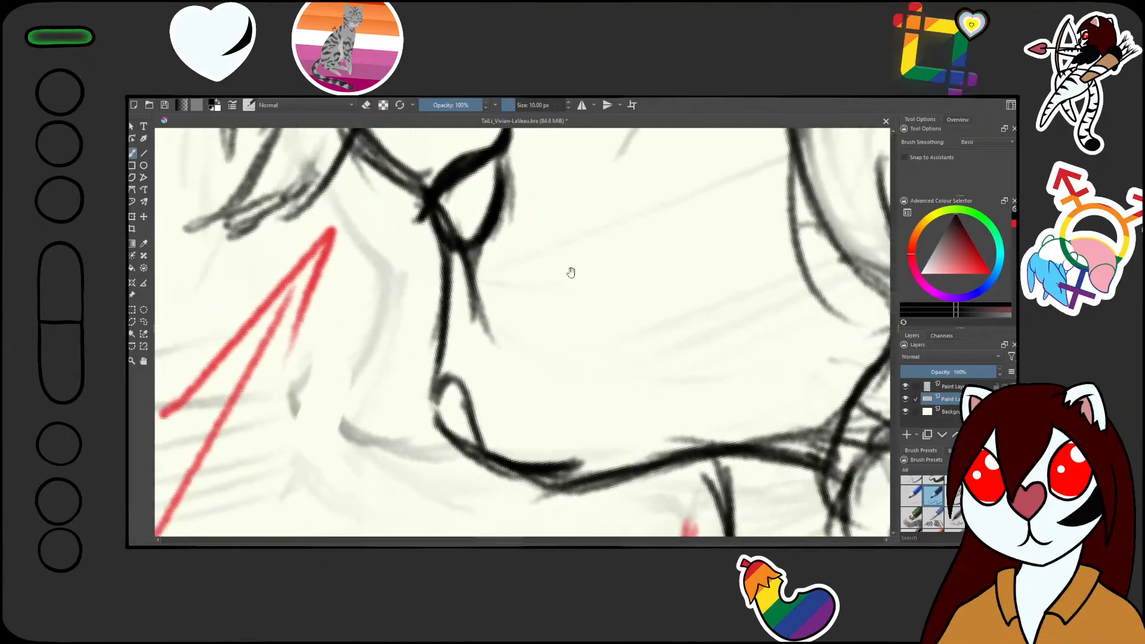
mouse_move(617, 305)
left_mouse_down()
mouse_move(629, 411)
mouse_move(624, 279)
mouse_move(554, 280)
mouse_move(623, 301)
mouse_move(587, 301)
mouse_move(638, 306)
mouse_move(686, 281)
mouse_move(575, 302)
mouse_move(670, 268)
mouse_move(739, 215)
mouse_move(587, 344)
mouse_move(602, 322)
left_mouse_up()
- Thicken the muzzle's front edge below the nose and redraw the chin as one dark curve
key("e")
key("e")
left_click_drag(572, 285, 567, 374)
left_click_drag(560, 325, 626, 423)
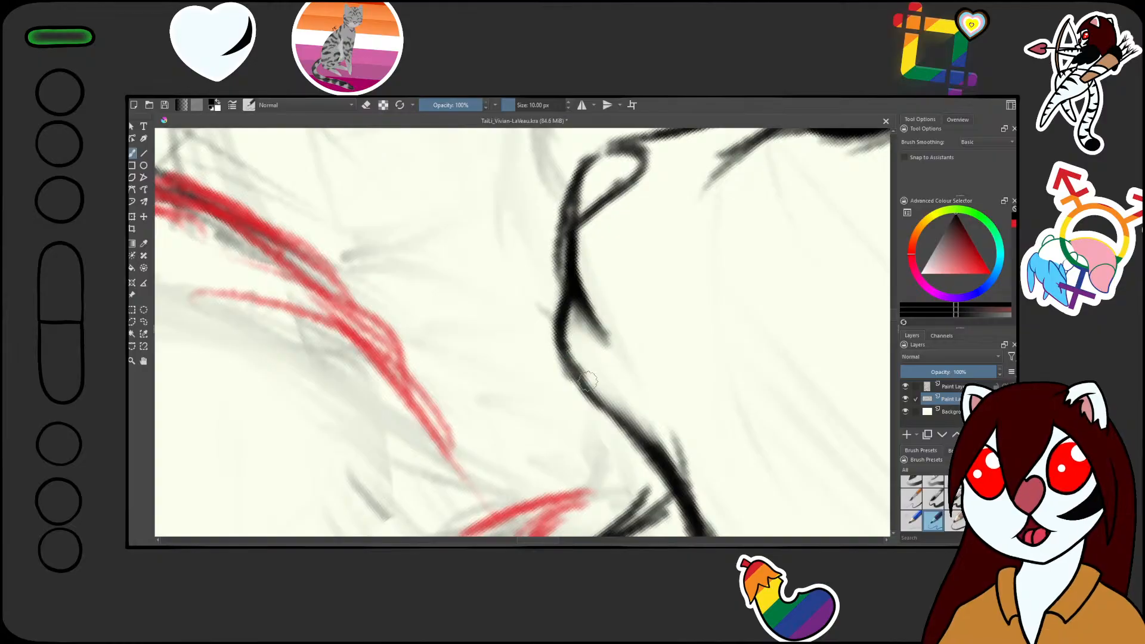
- Review the whole composition beside the reference sheet, with the canvas turned back upright
key("minus")
key("minus")
key("minus")
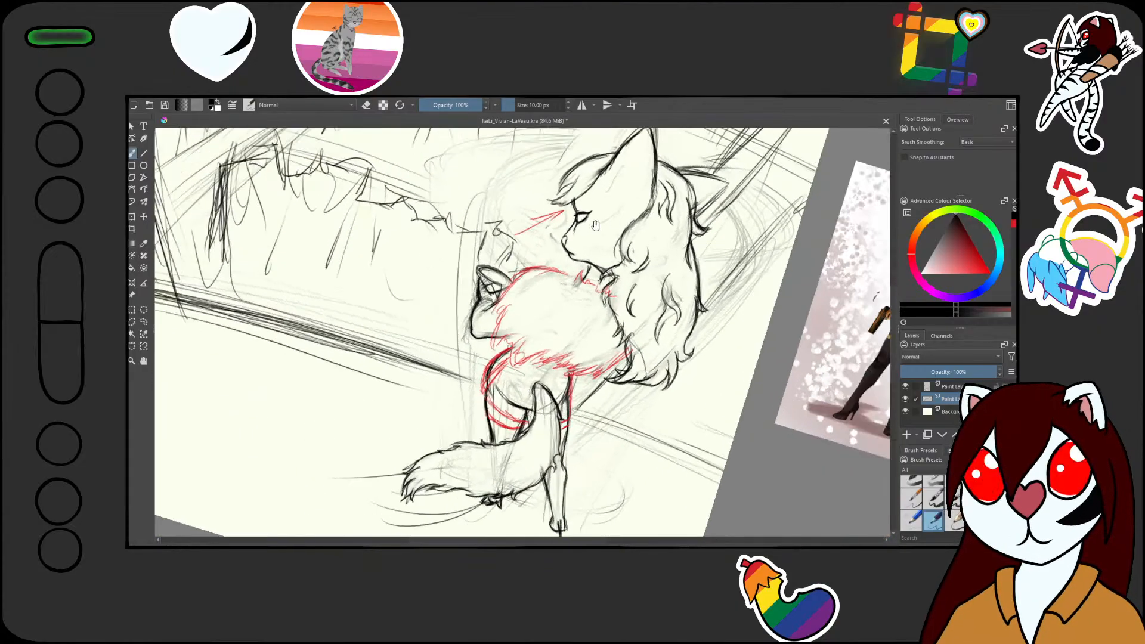
key("minus")
key("minus")
key("minus")
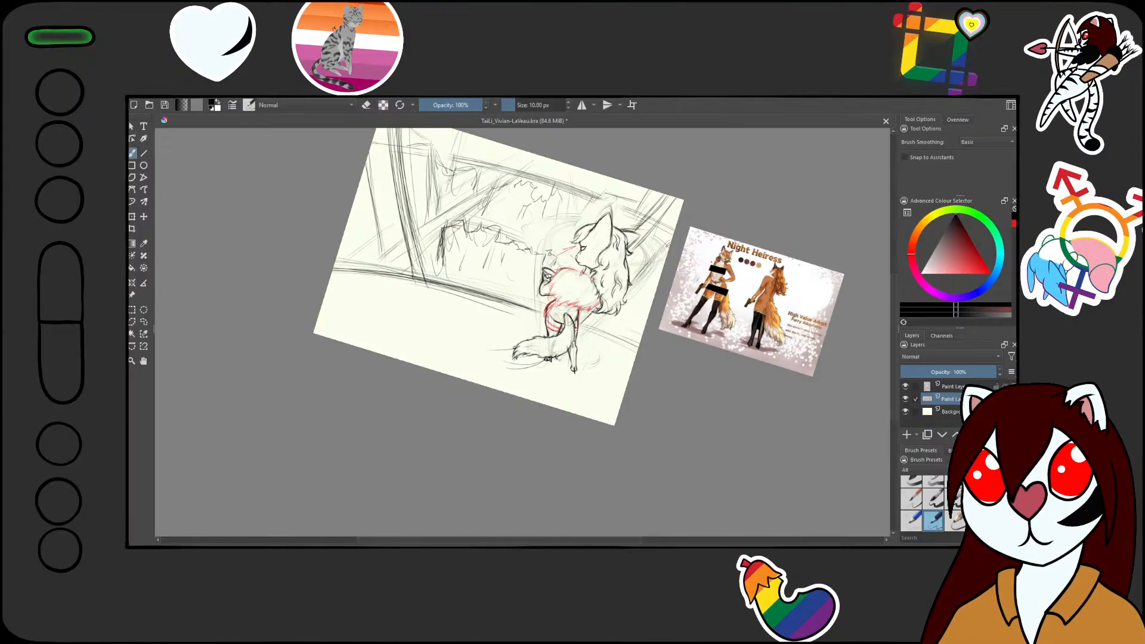
key("5")
key("2")
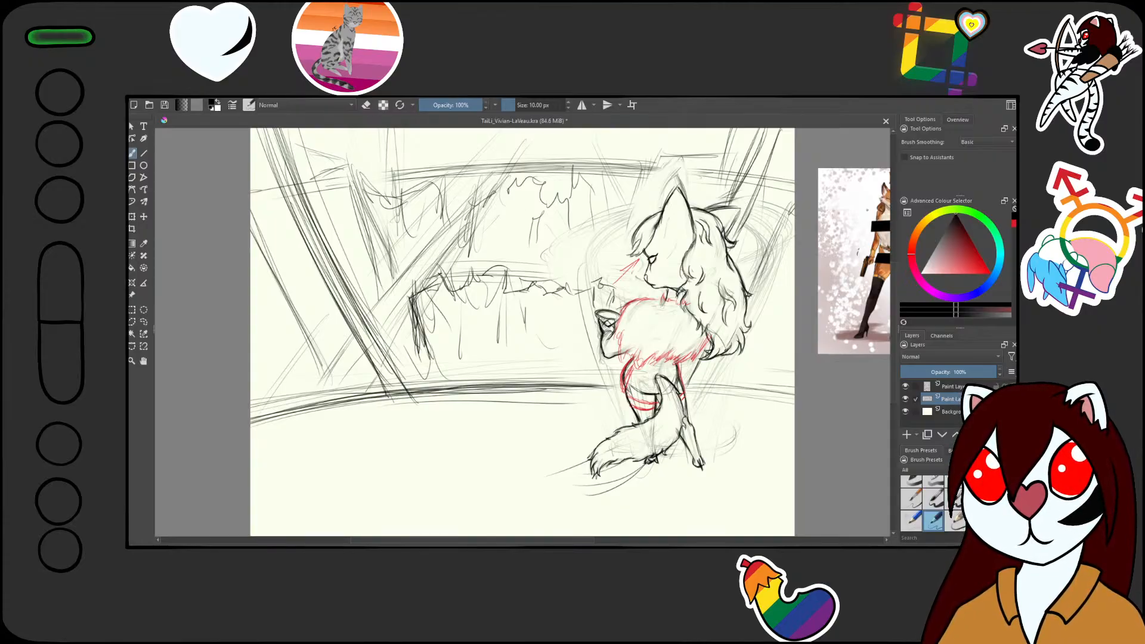
- Hand-letter the word "Power" in thin strokes on the empty ground beside the fox's tail
mouse_move(365, 514)
left_mouse_down()
mouse_move(394, 485)
mouse_move(376, 478)
left_mouse_up()
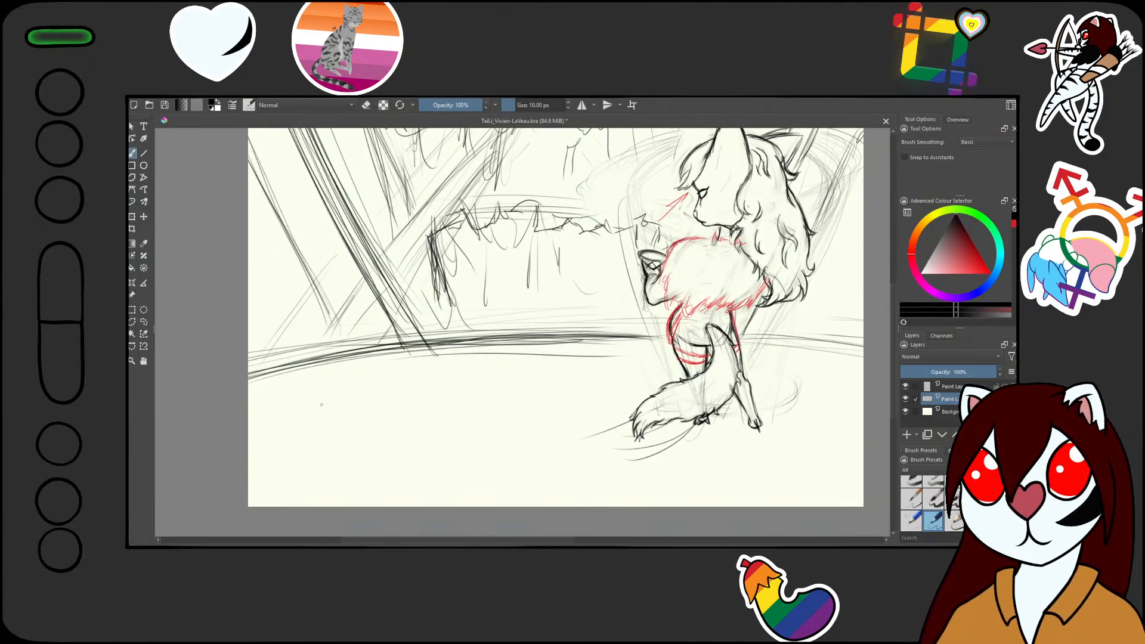
mouse_move(287, 394)
left_mouse_down()
mouse_move(308, 416)
mouse_move(320, 410)
mouse_move(290, 394)
mouse_move(315, 384)
mouse_move(312, 421)
left_mouse_up()
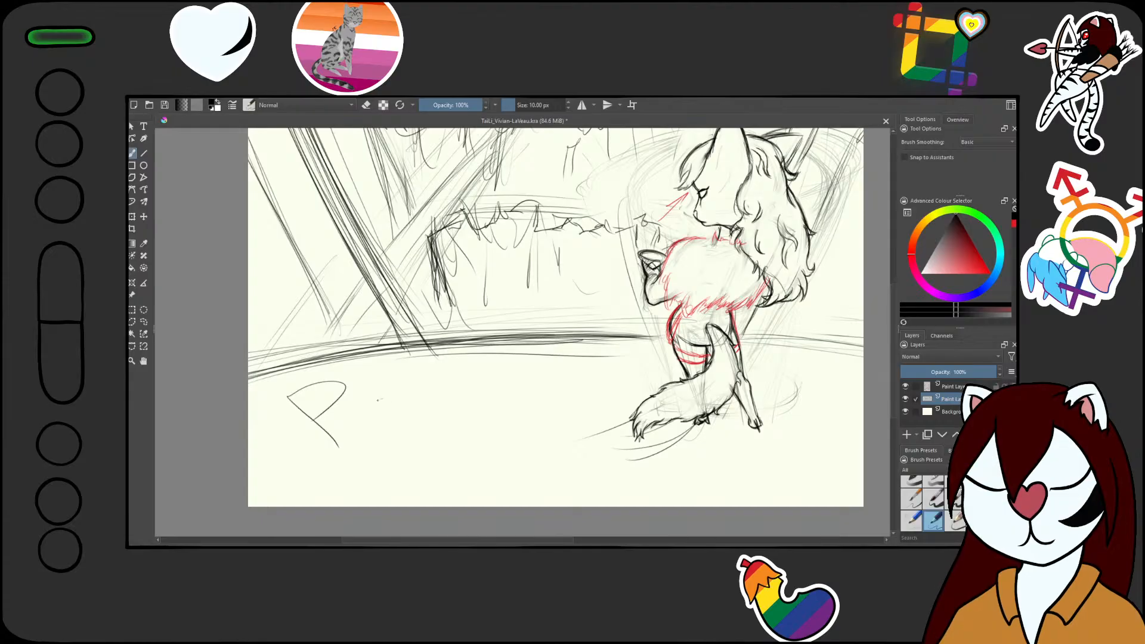
mouse_move(412, 394)
left_mouse_down()
mouse_move(448, 412)
mouse_move(510, 399)
mouse_move(502, 412)
mouse_move(556, 404)
mouse_move(623, 367)
mouse_move(433, 421)
left_mouse_up()
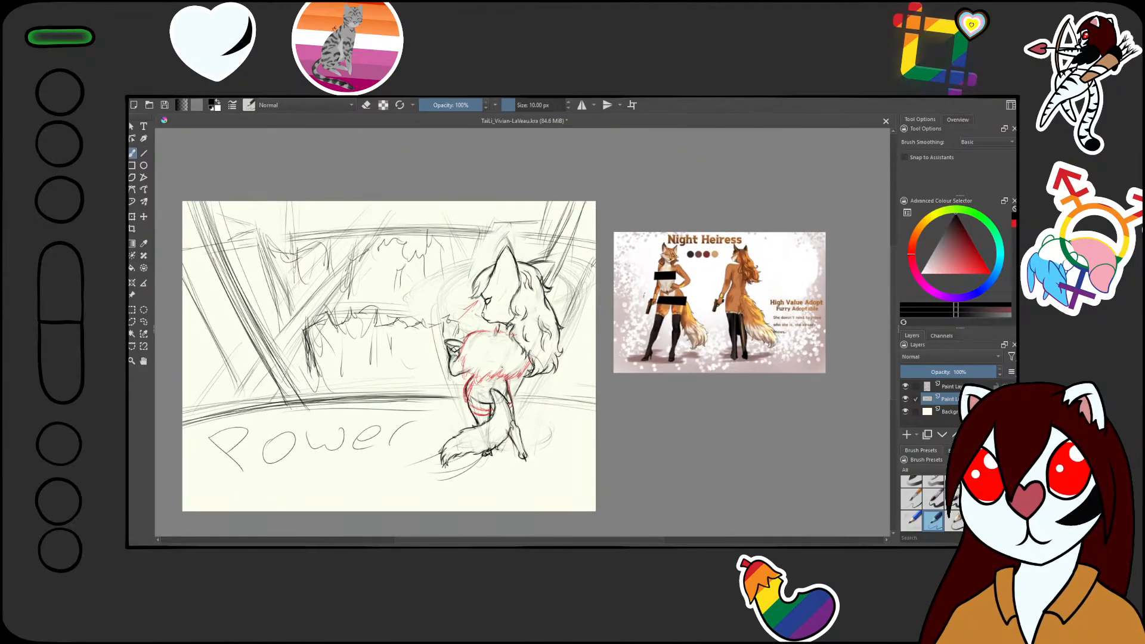
key("2")
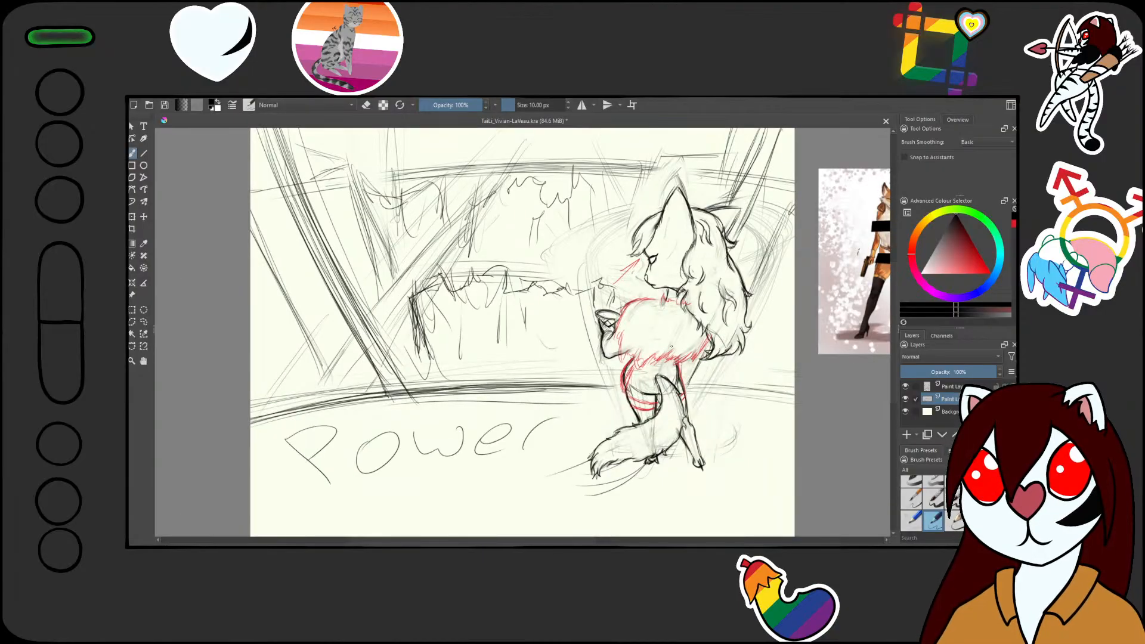